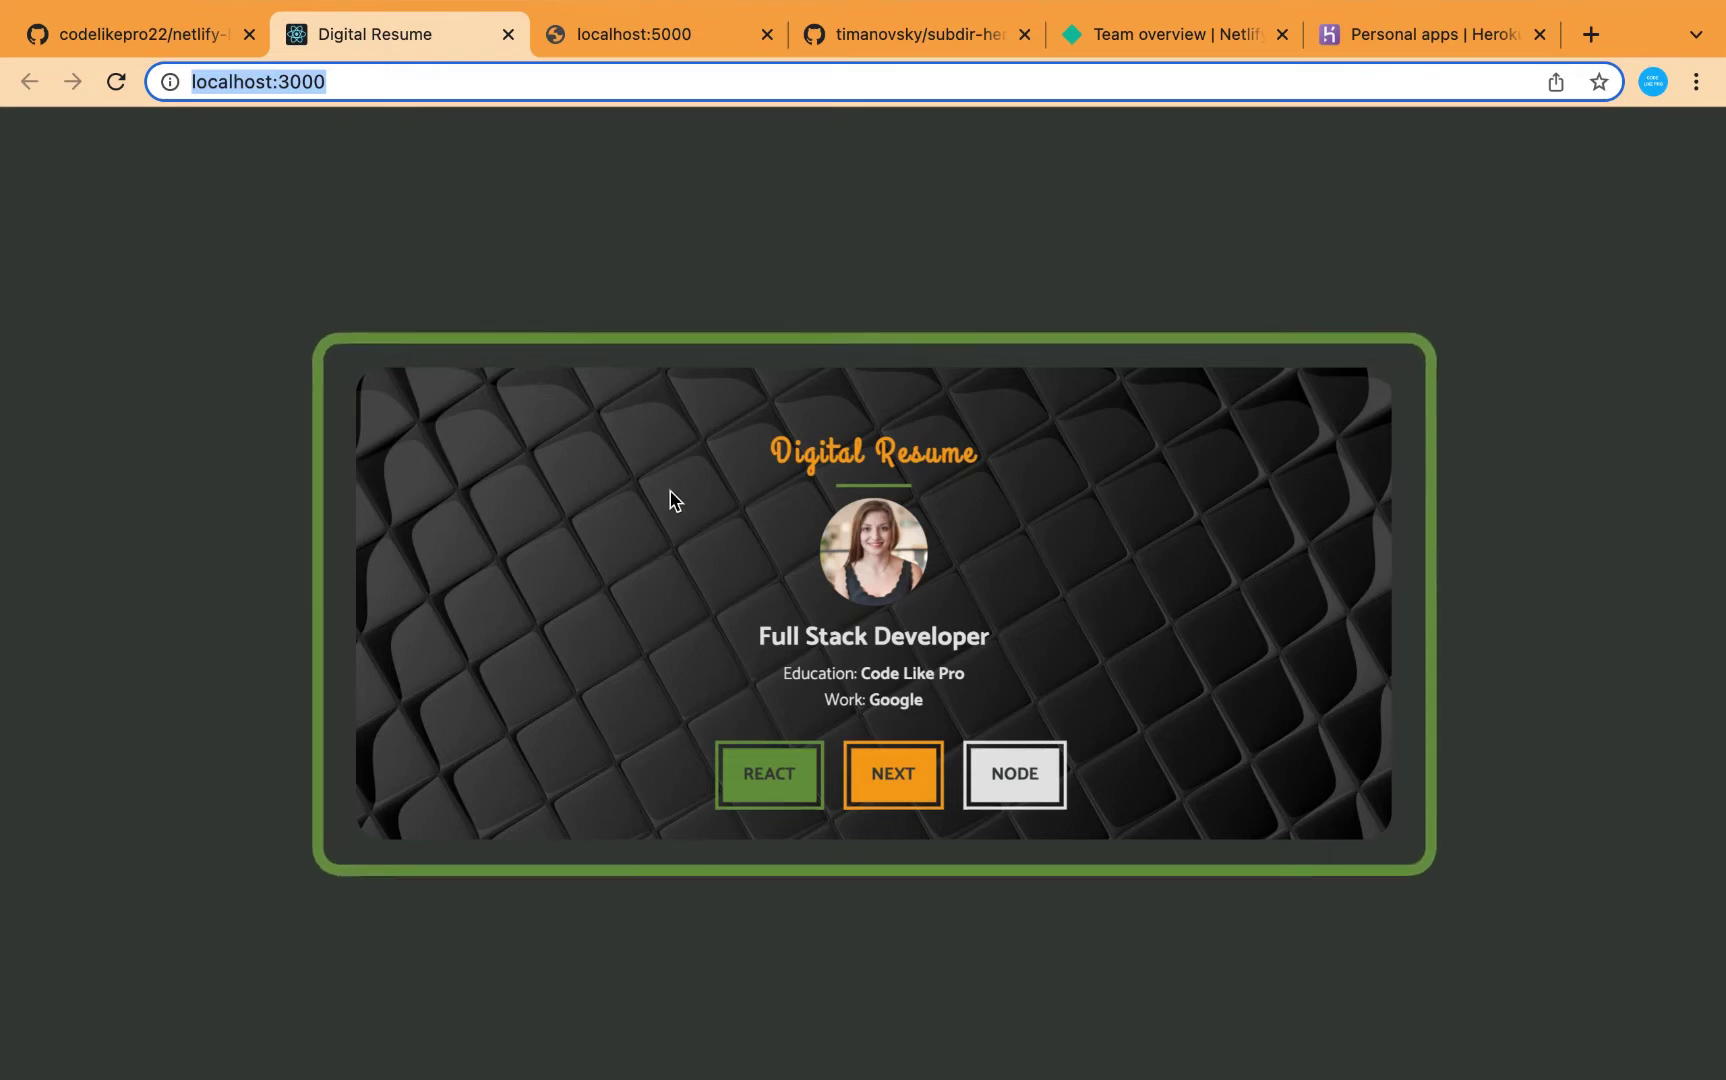
Step: Check the local Digital Resume at localhost:3000 and the localhost:5000 API response
{"action": "mouse_move", "coordinate": [675, 500]}
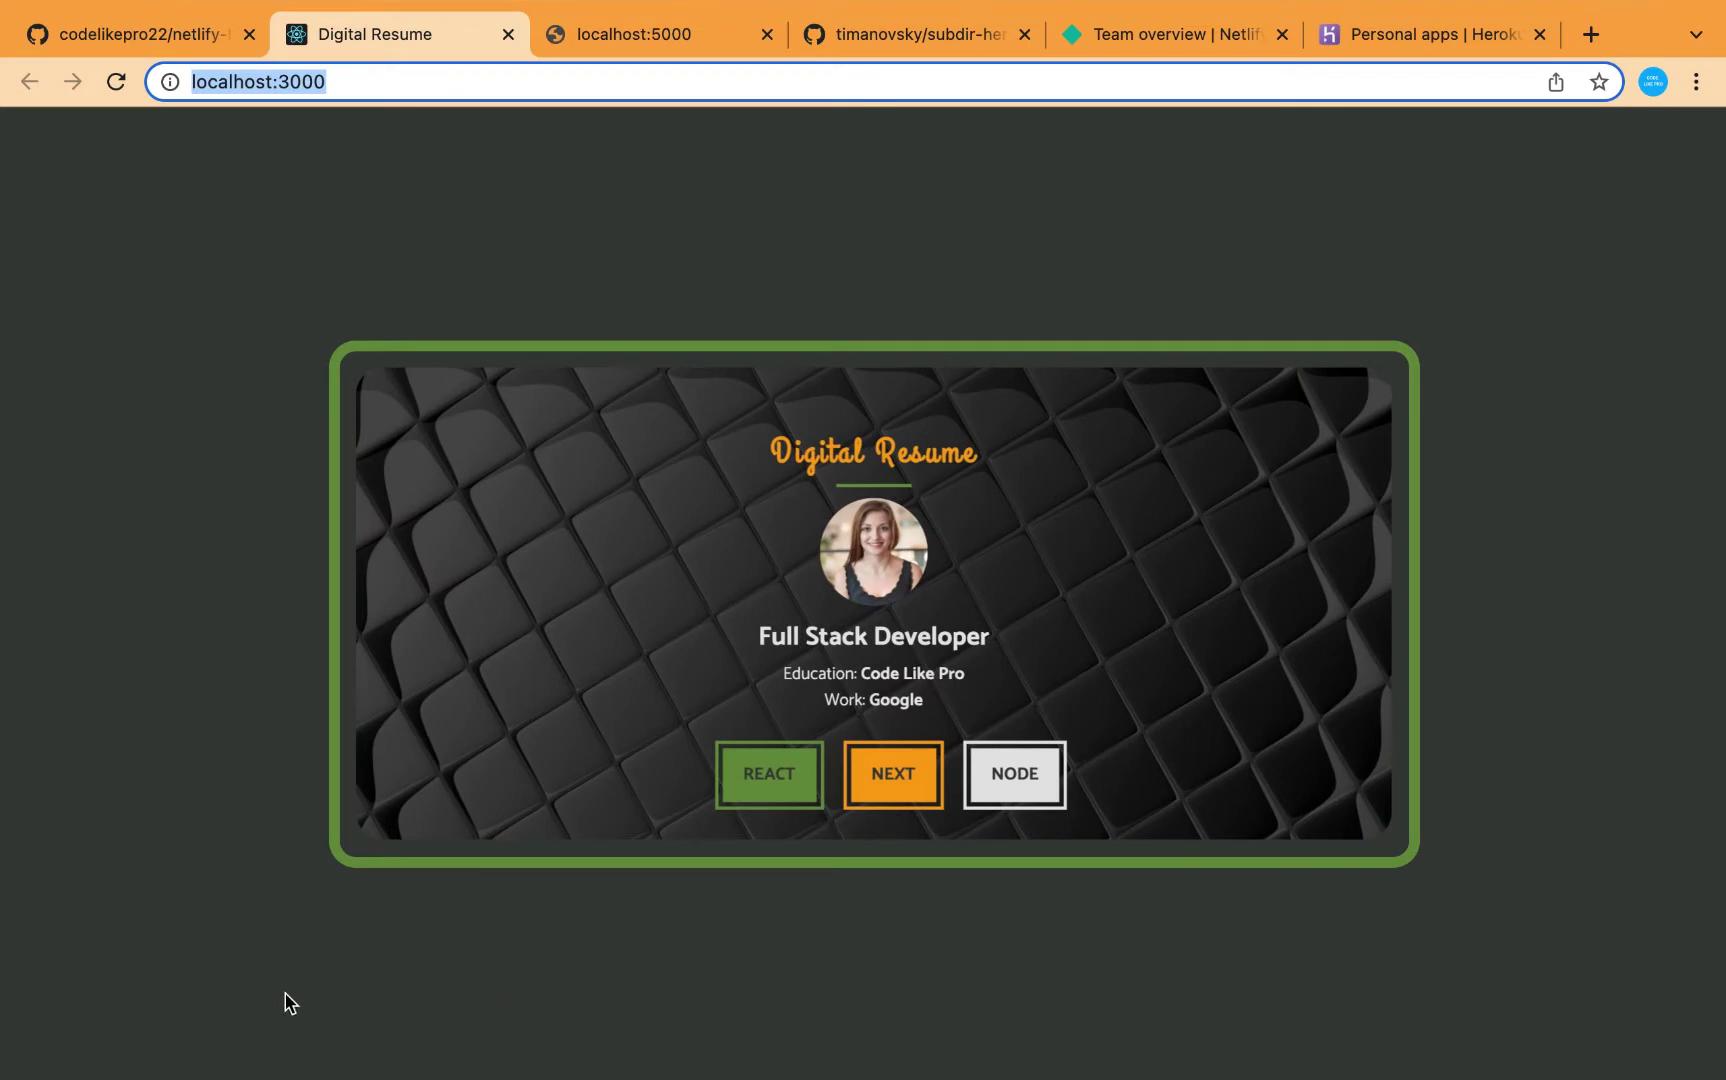
{"action": "left_click", "coordinate": [614, 38]}
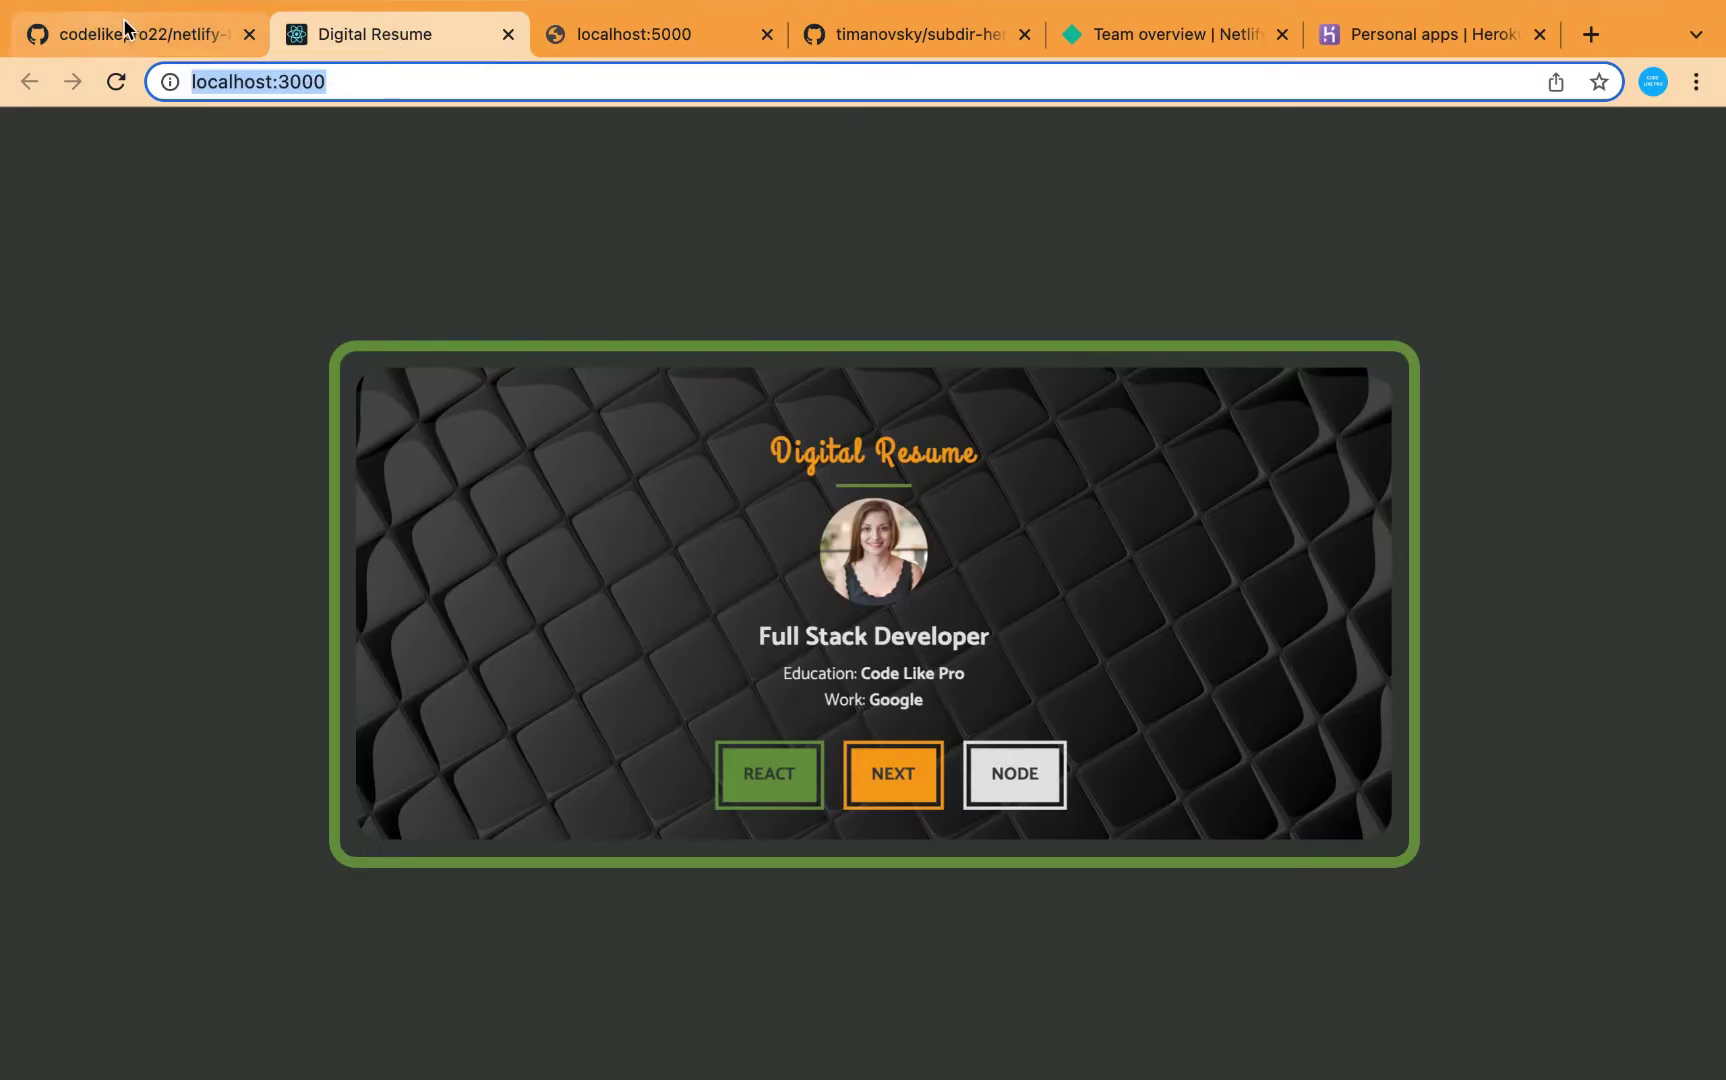
{"action": "left_click", "coordinate": [124, 33]}
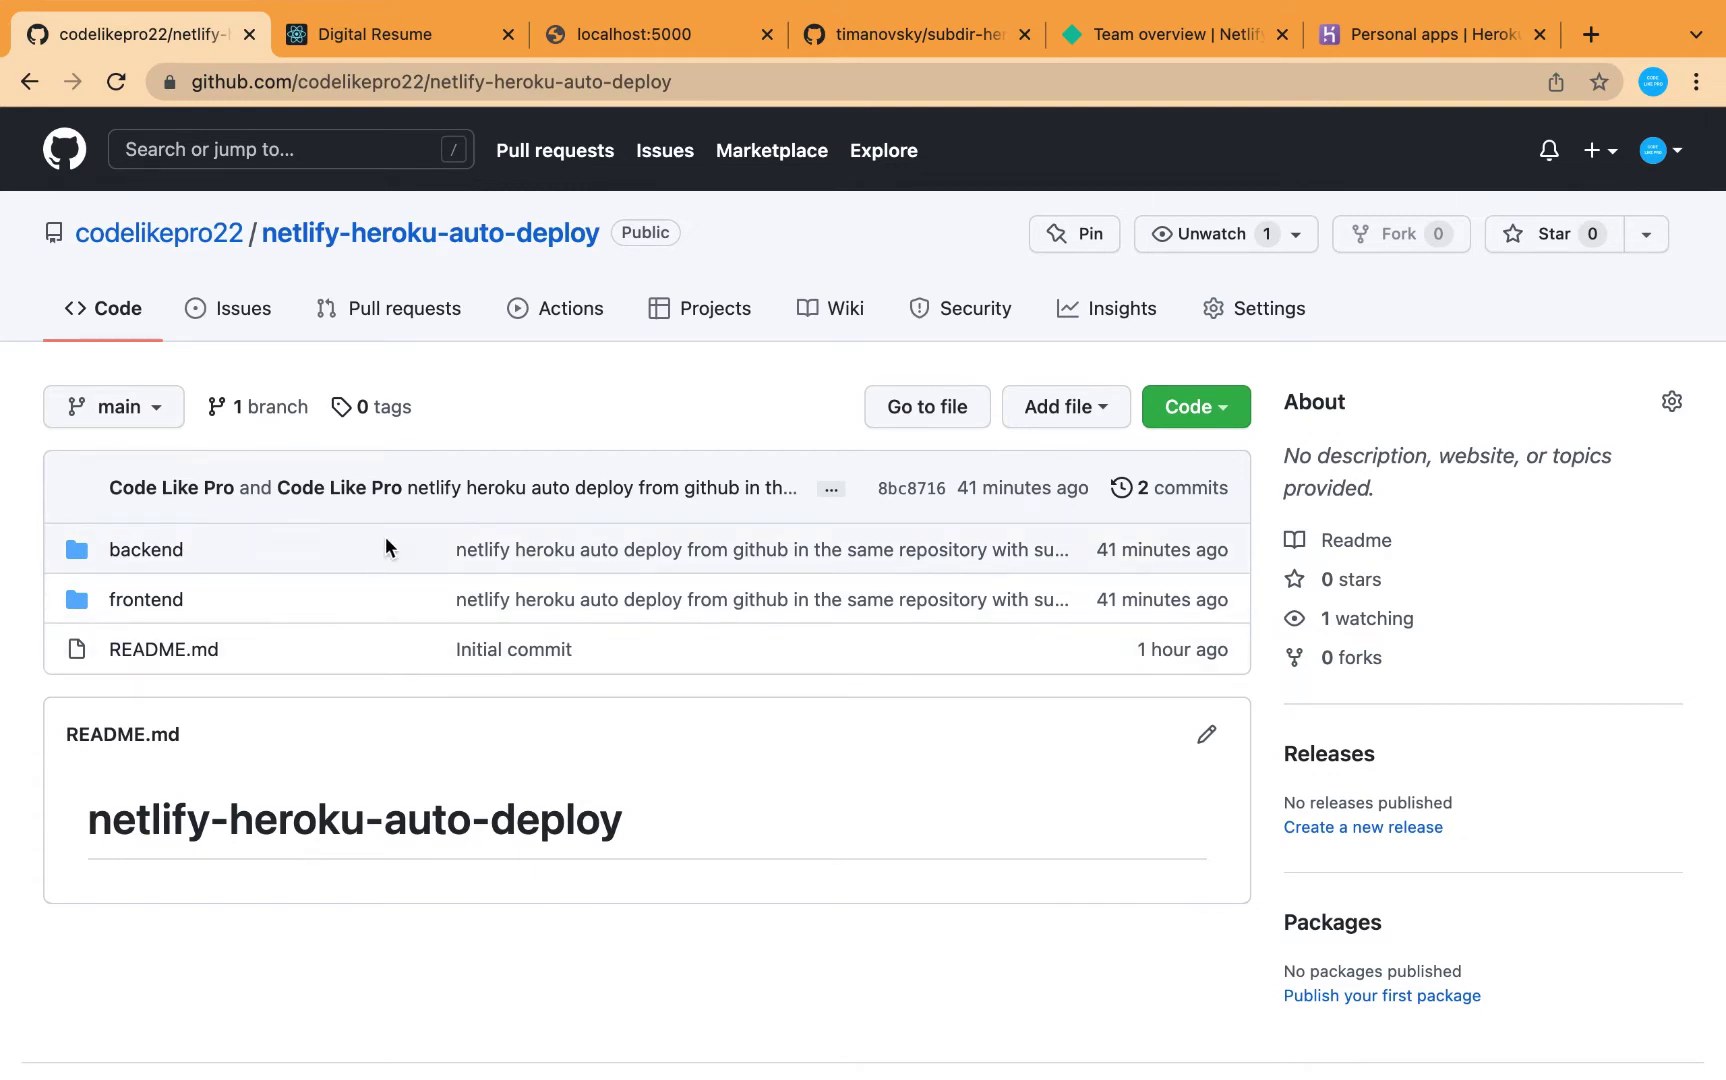
Step: In VS Code's Explorer, find frontend/public/_redirects with the rule '/* /index.html 200'
{"action": "key", "text": "ctrl+Left"}
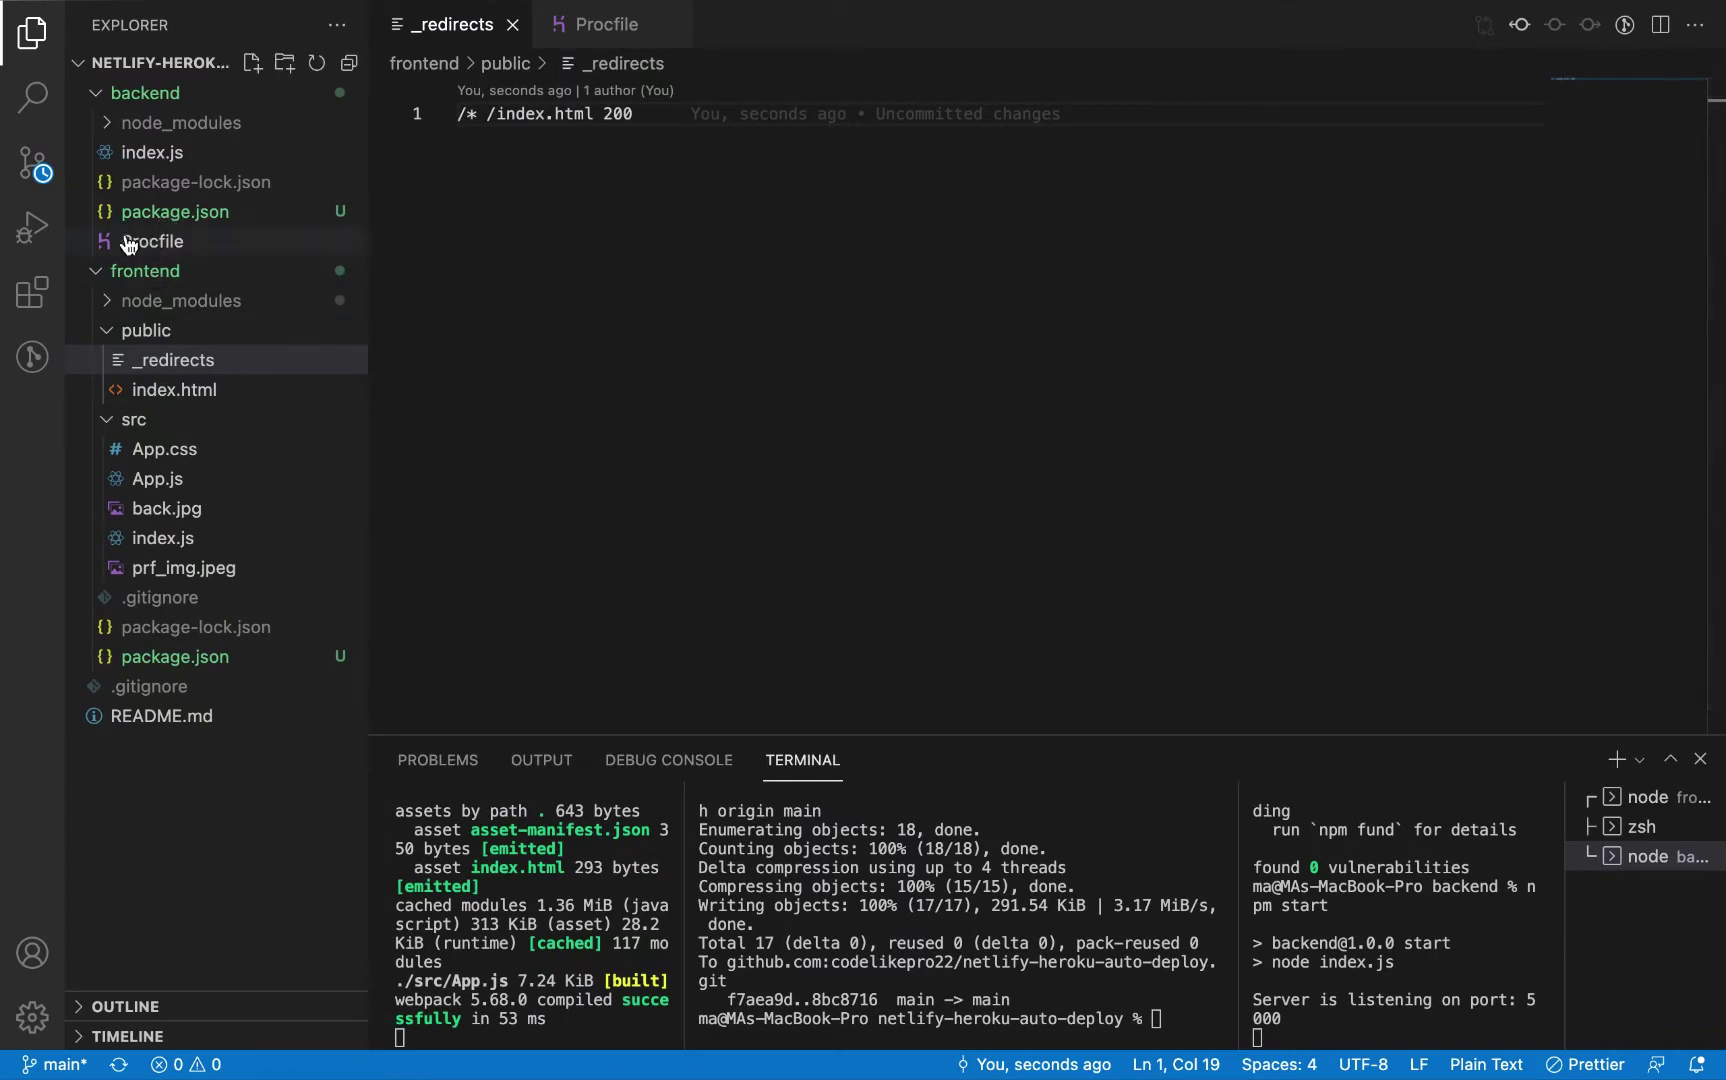
{"action": "left_click", "coordinate": [93, 95]}
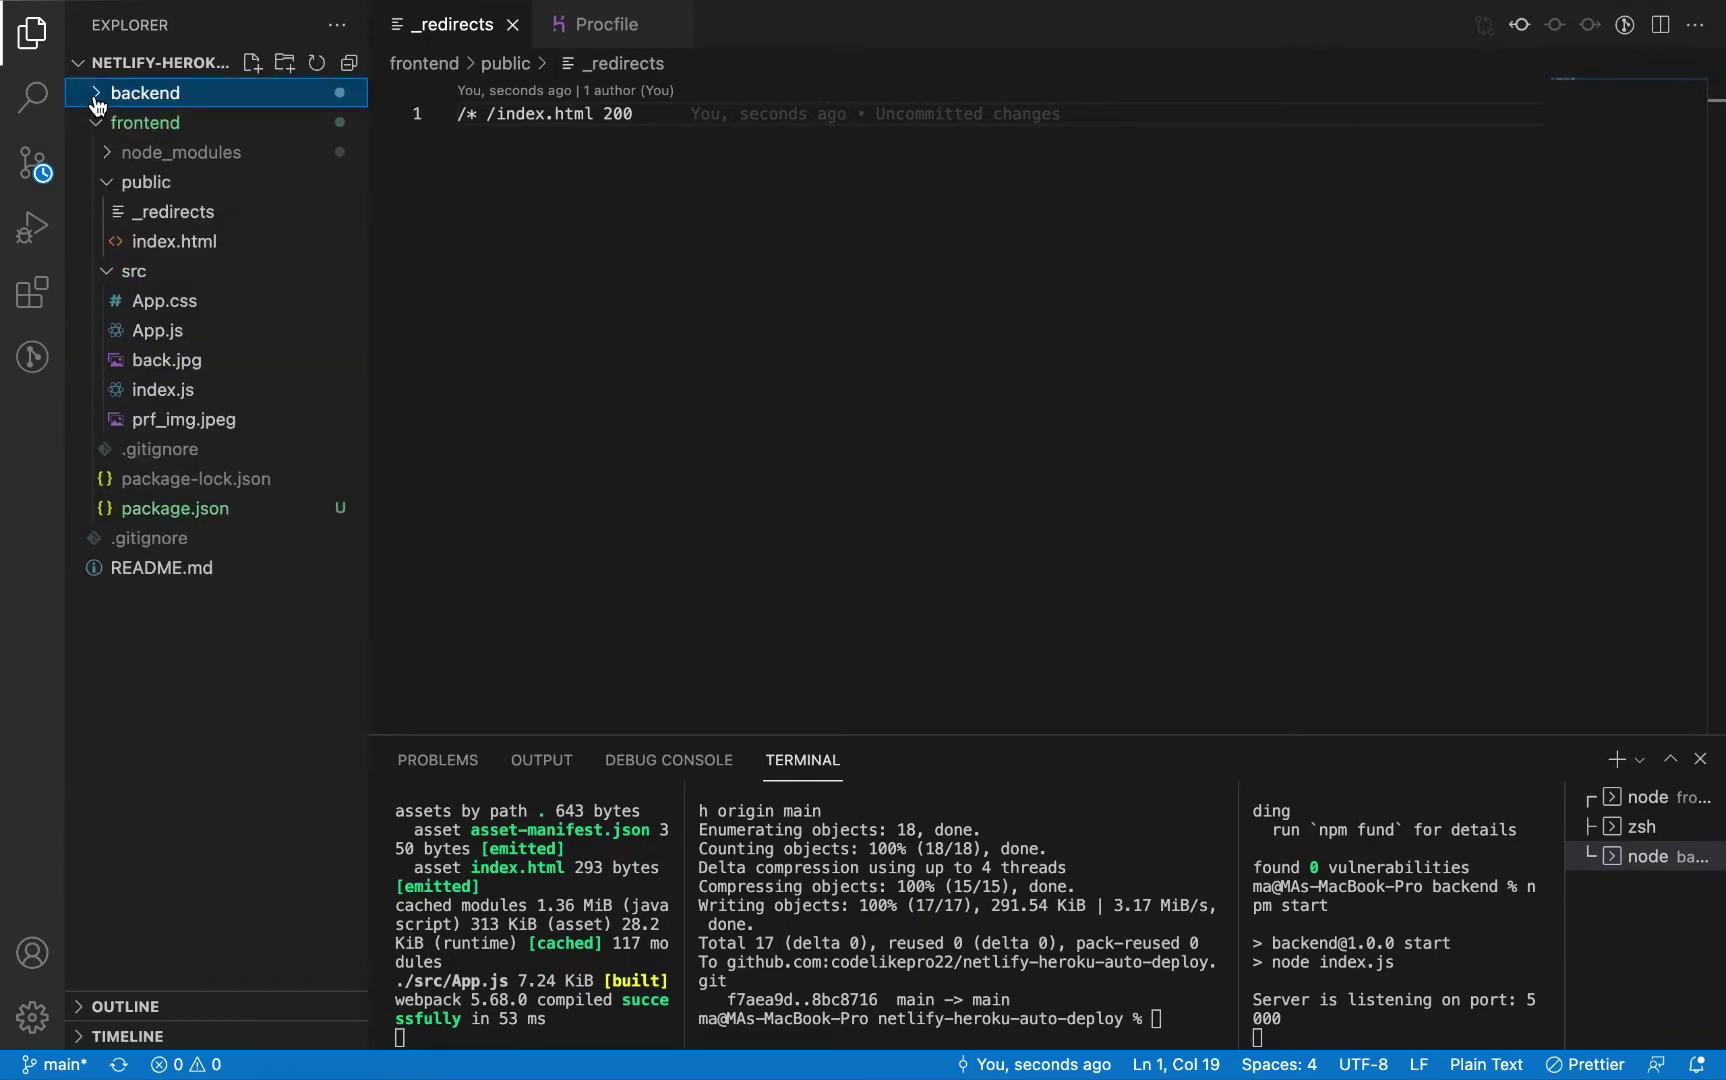
{"action": "left_click", "coordinate": [100, 127]}
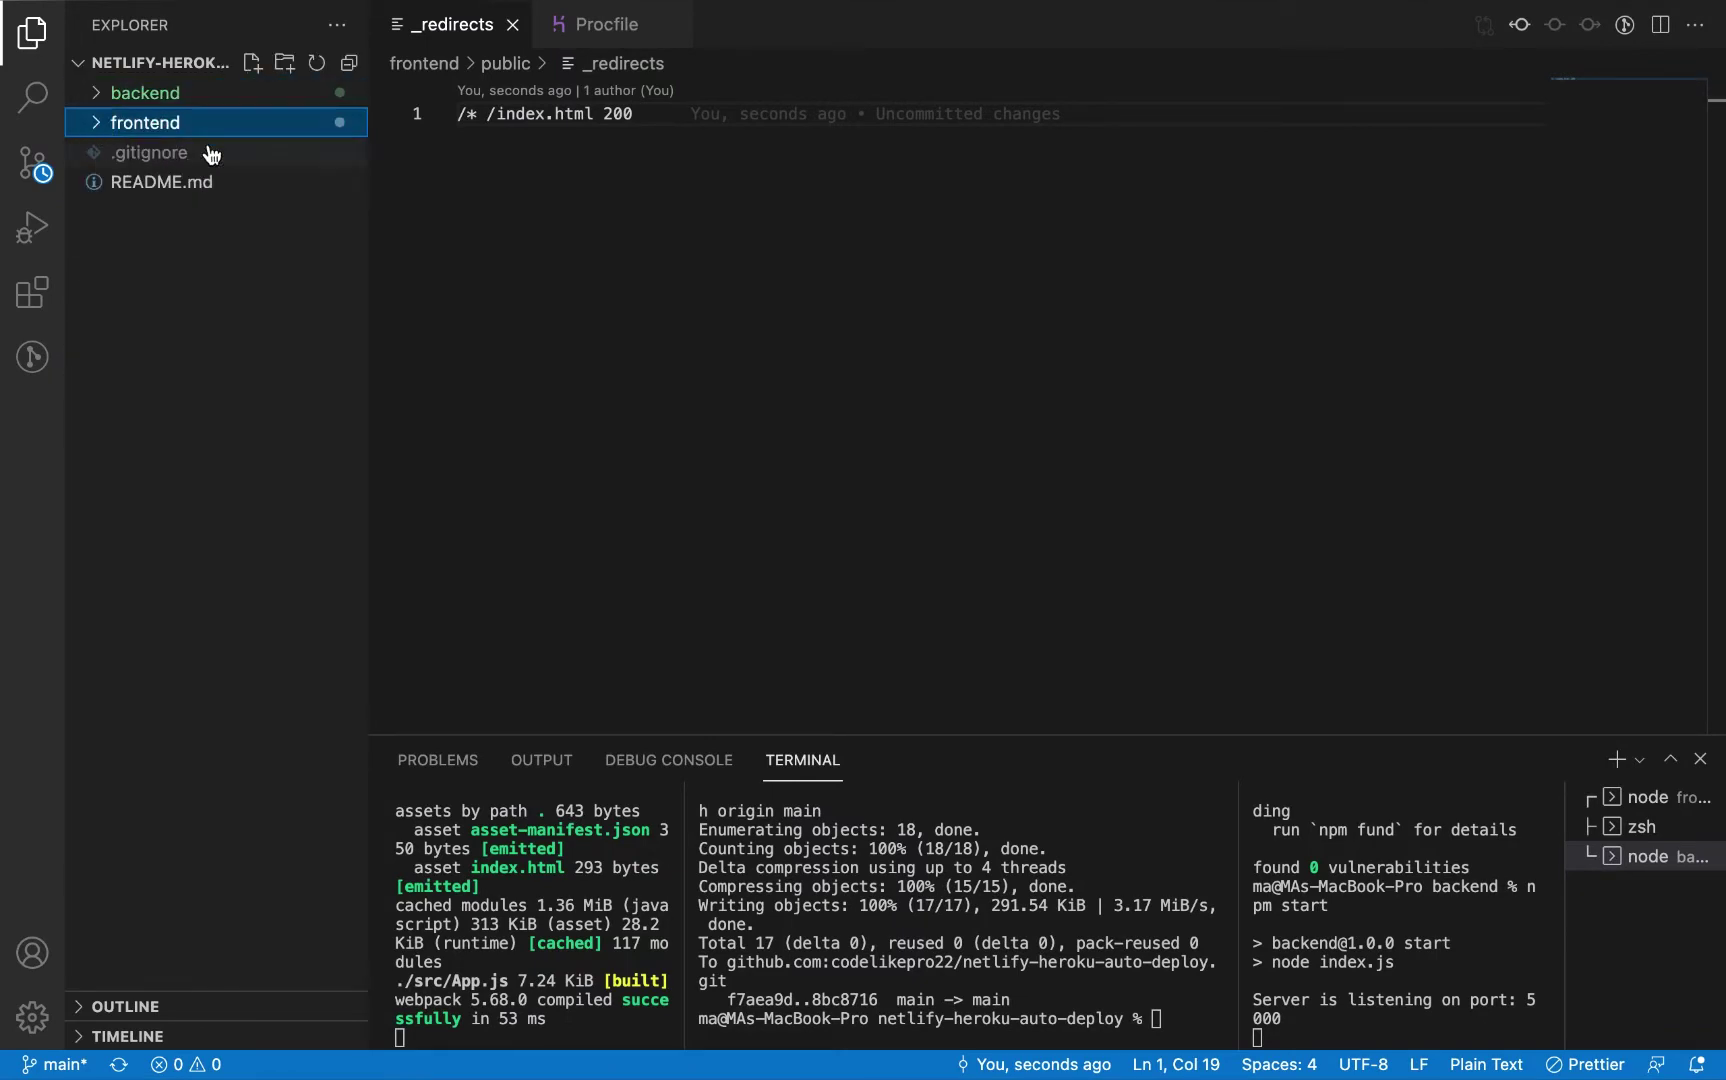
{"action": "left_click", "coordinate": [100, 127]}
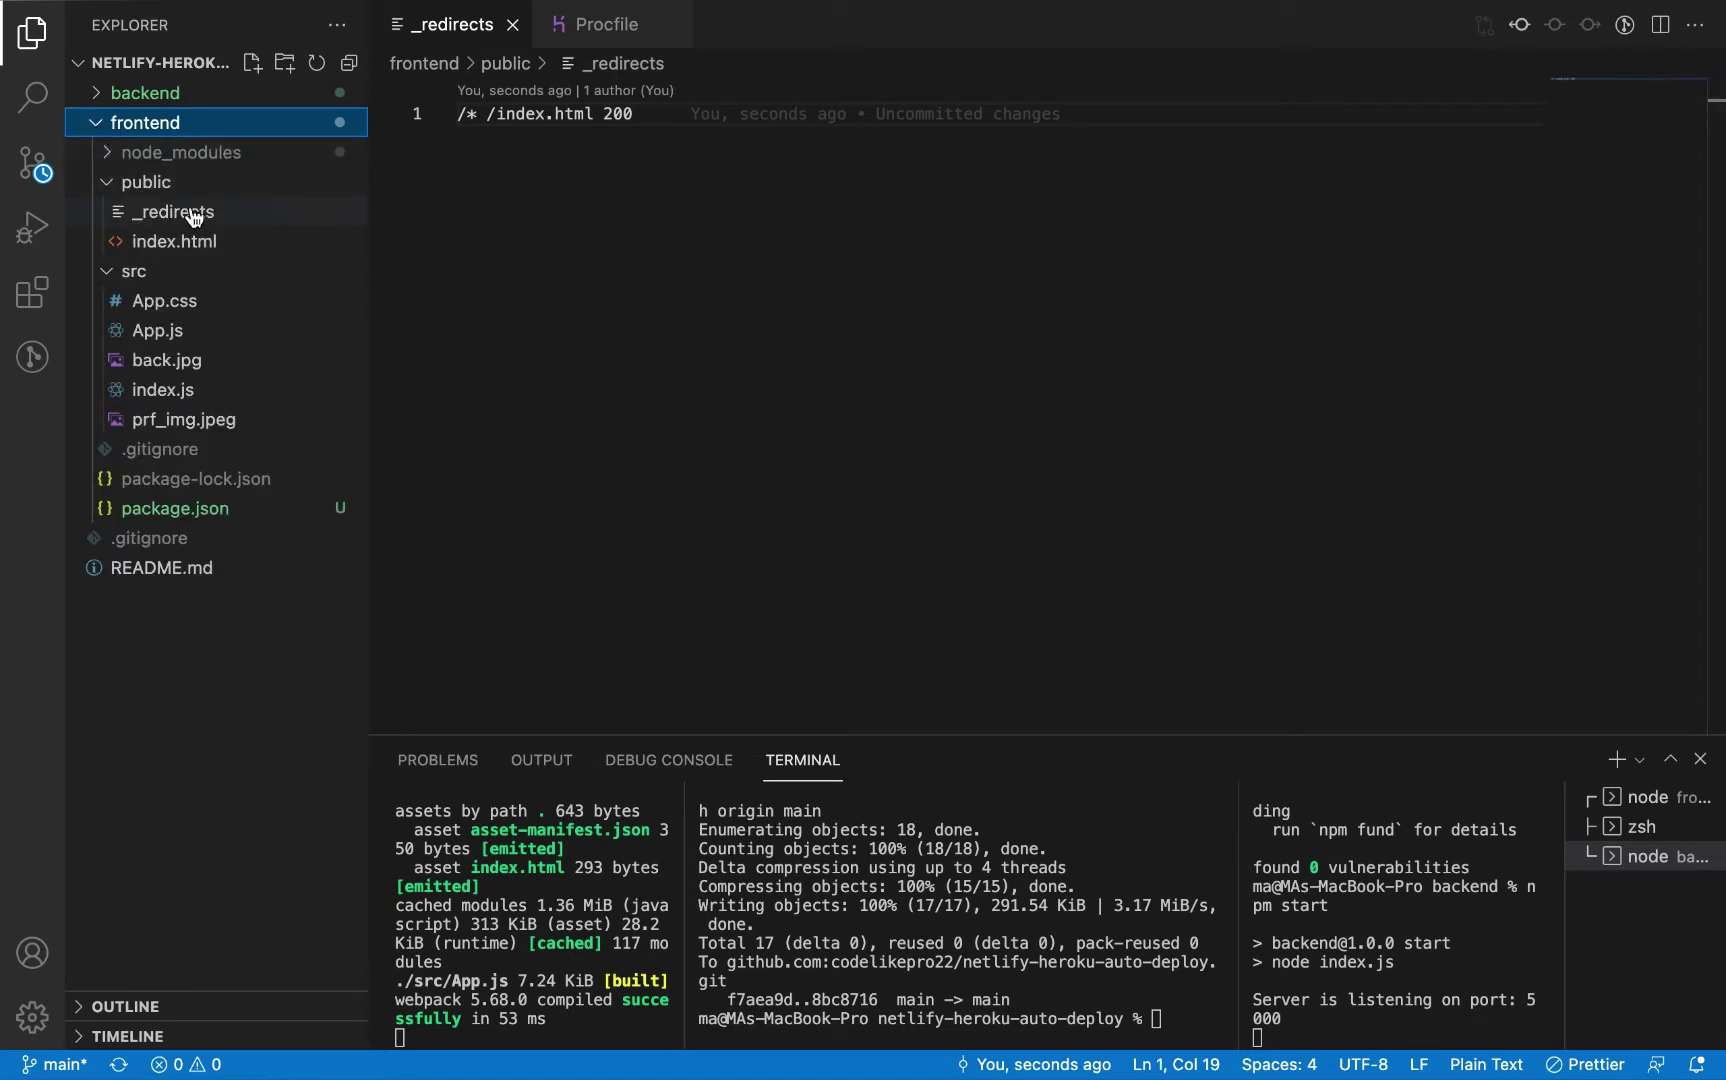
{"action": "left_click", "coordinate": [105, 188]}
{"action": "left_click", "coordinate": [105, 188]}
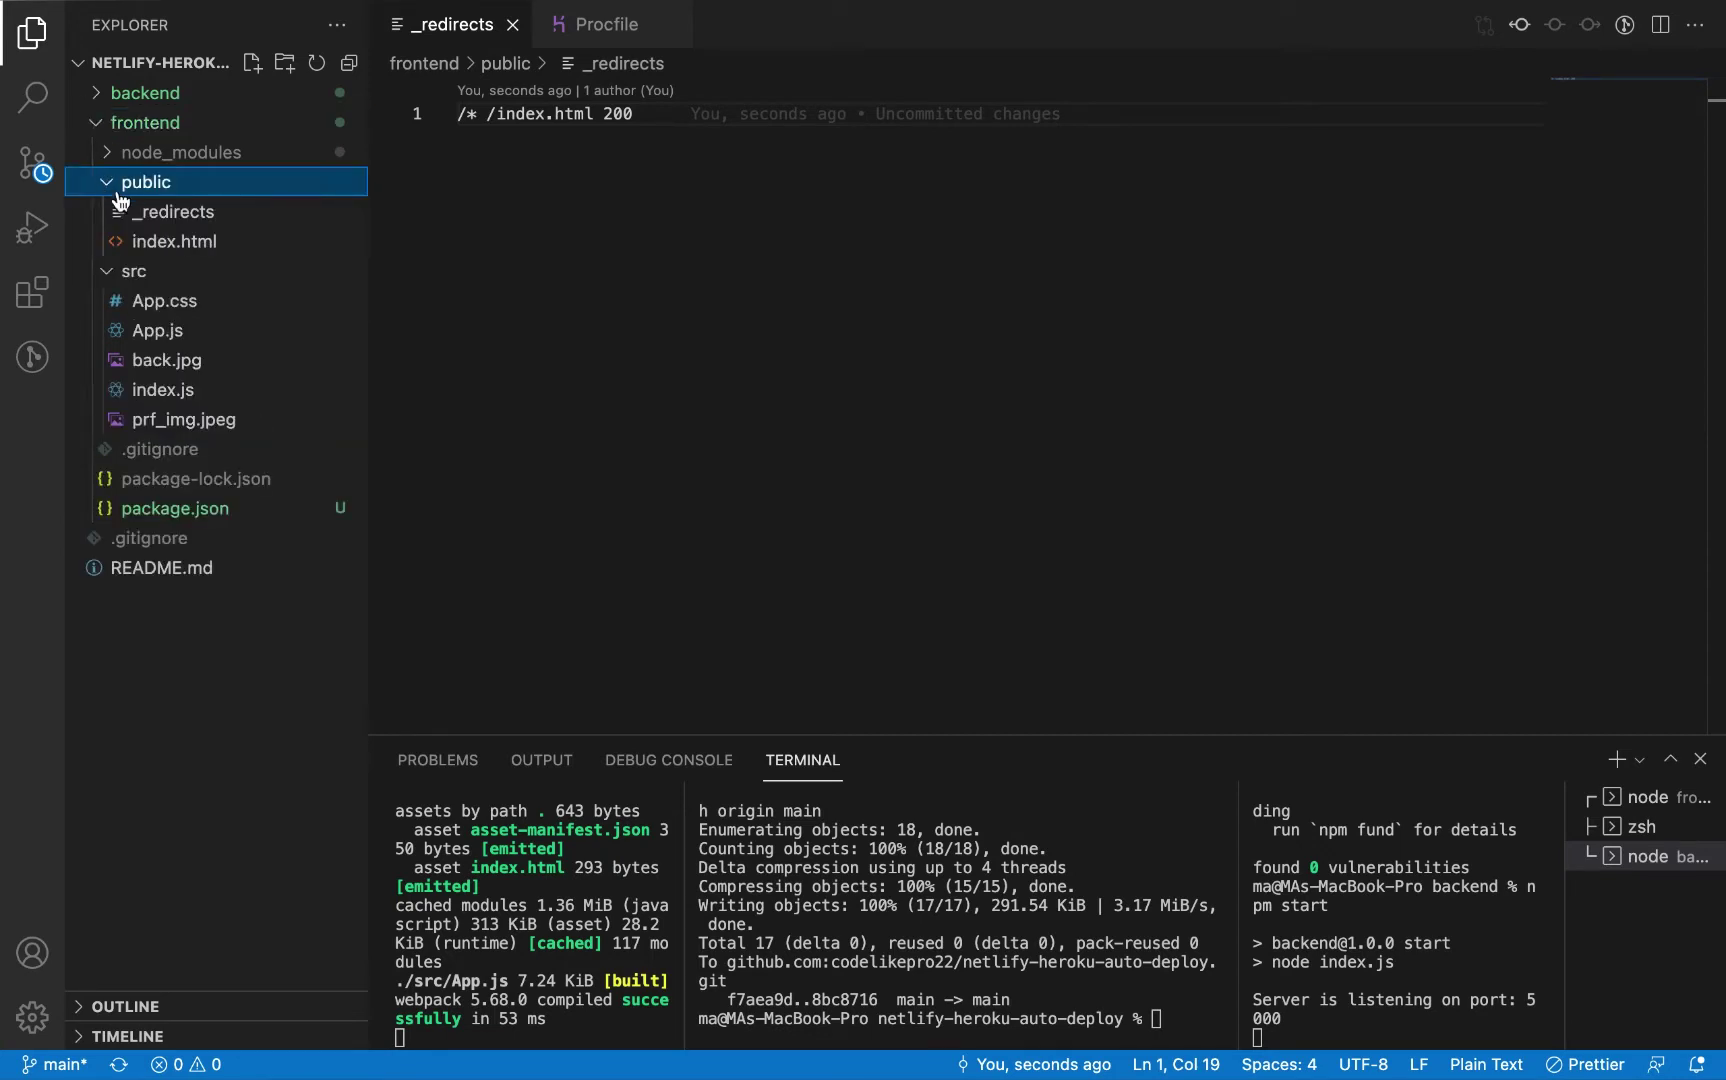
{"action": "left_click", "coordinate": [152, 215]}
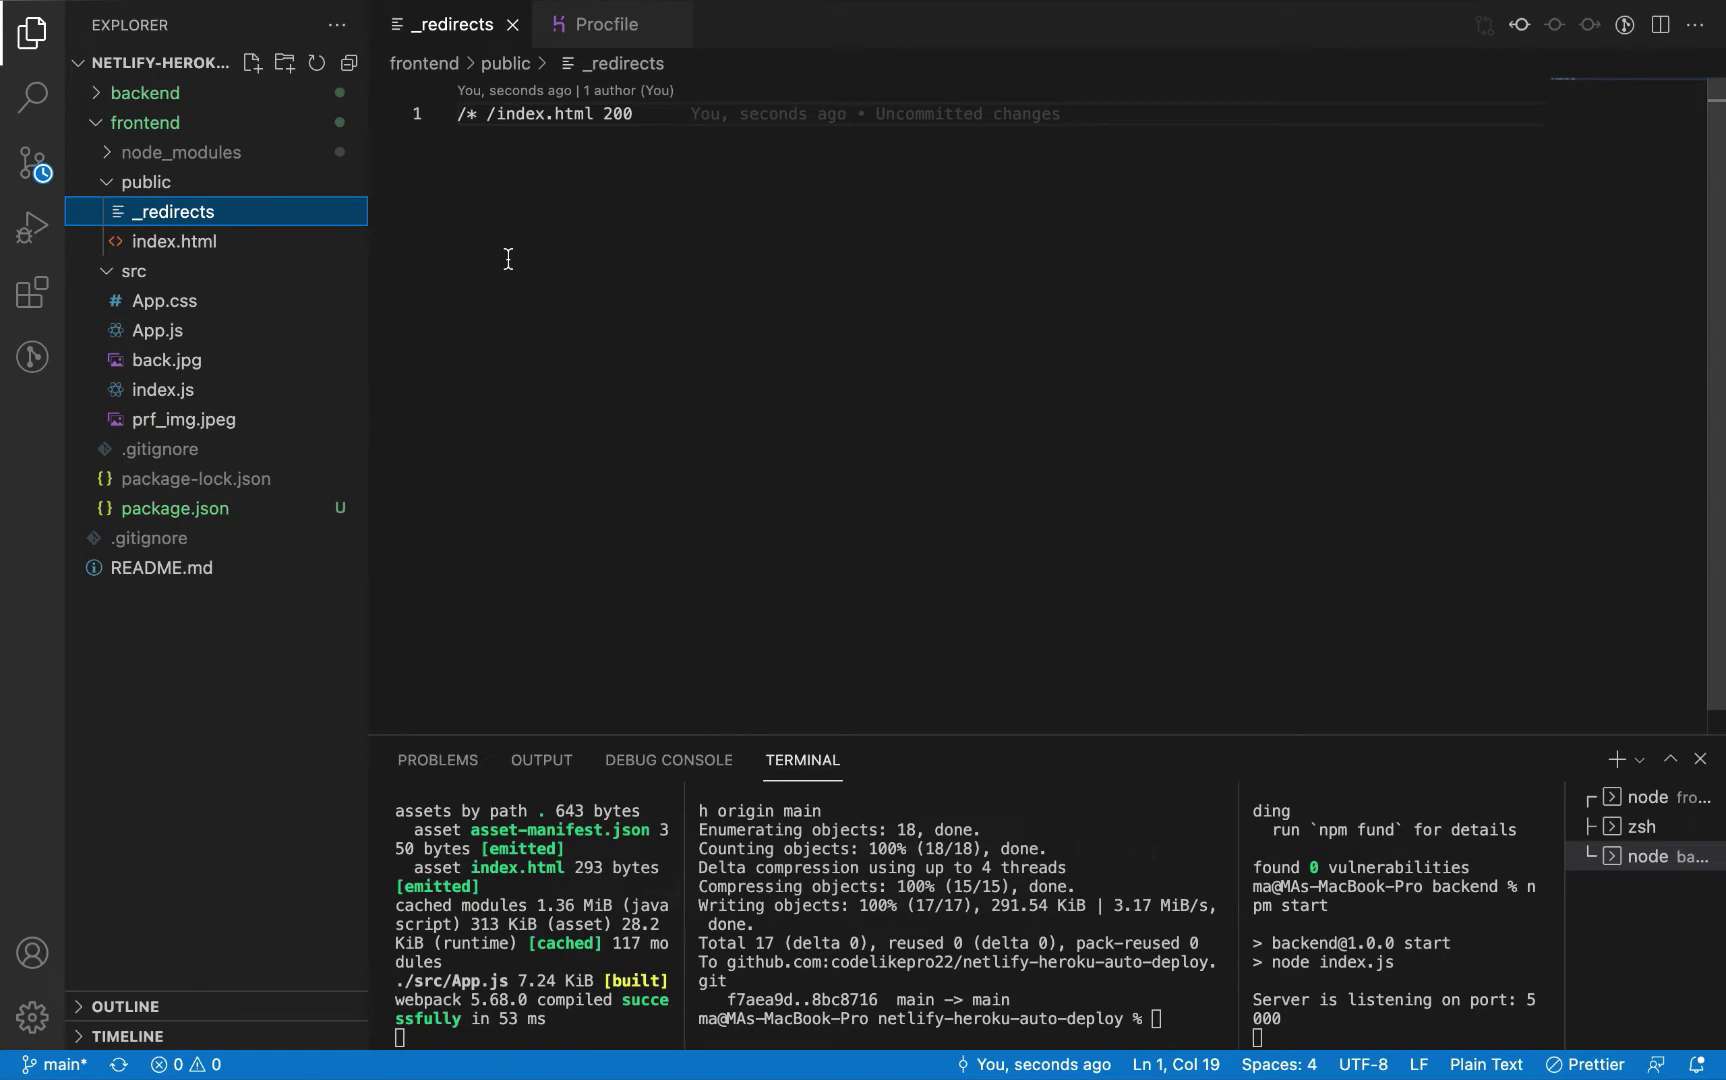
Step: Start a new Netlify project via Import from Git on the team overview
{"action": "key", "text": "ctrl+Right"}
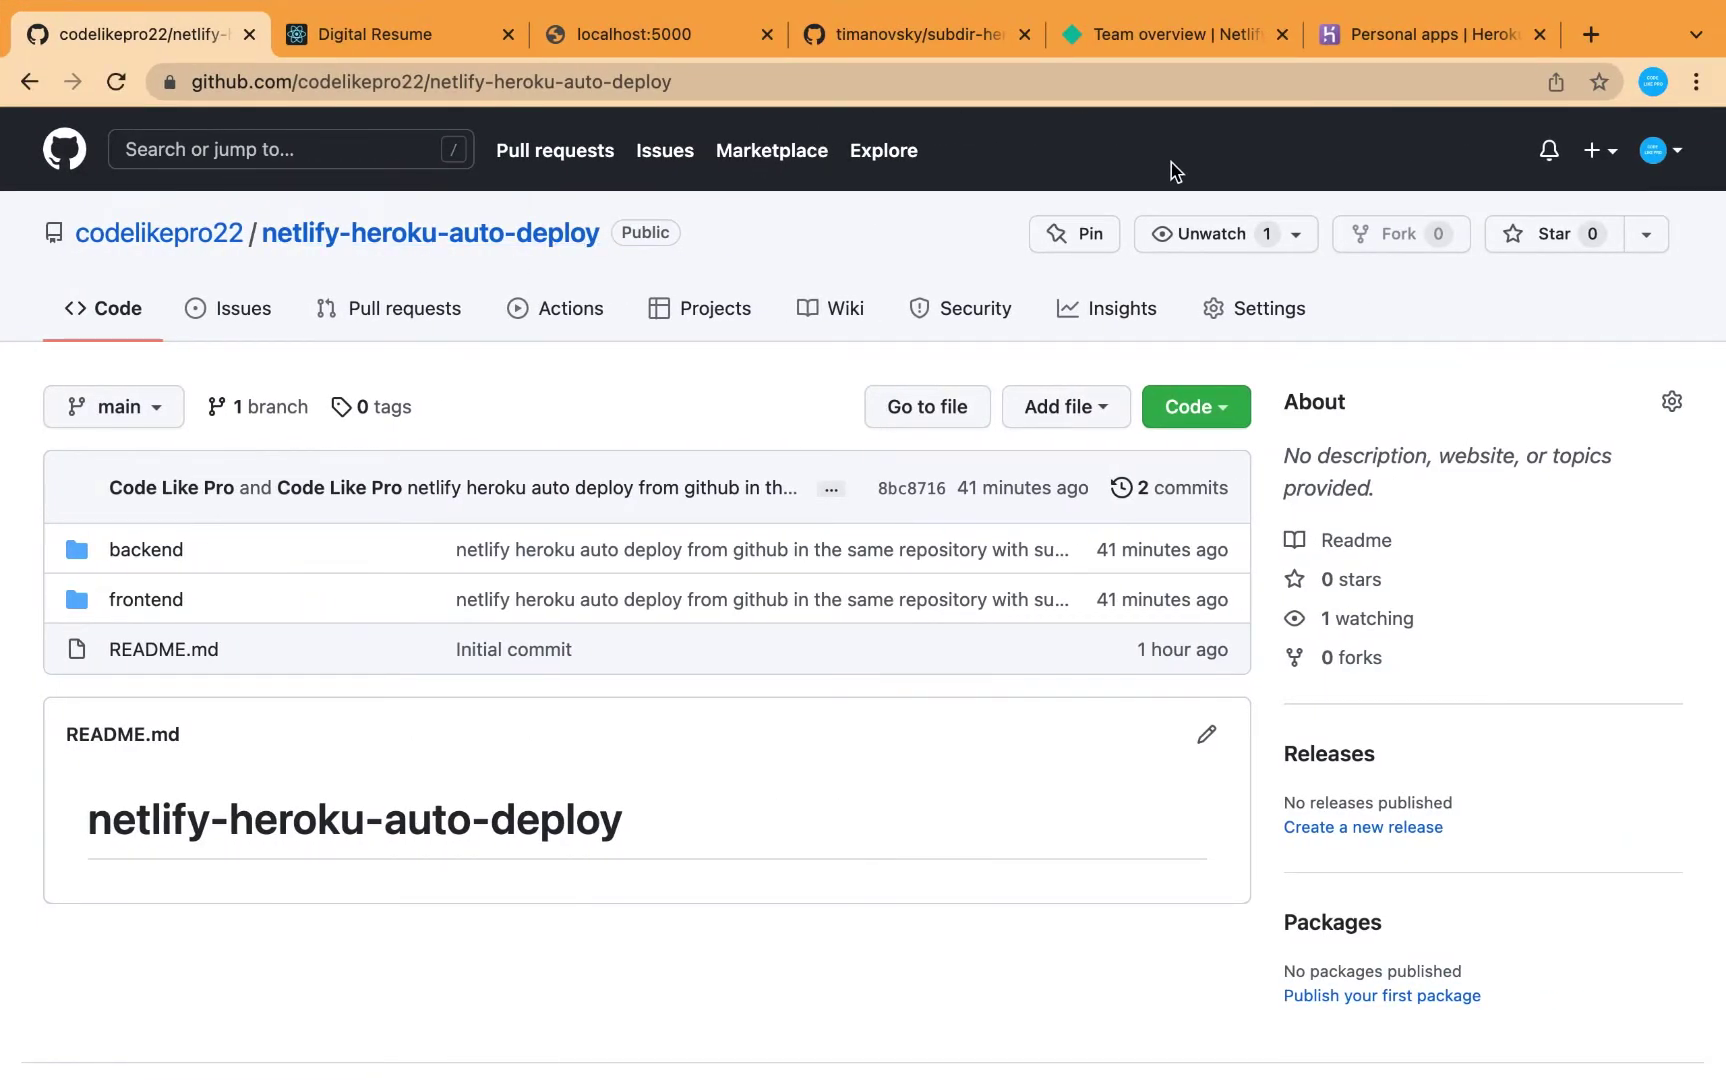
{"action": "left_click", "coordinate": [1139, 36]}
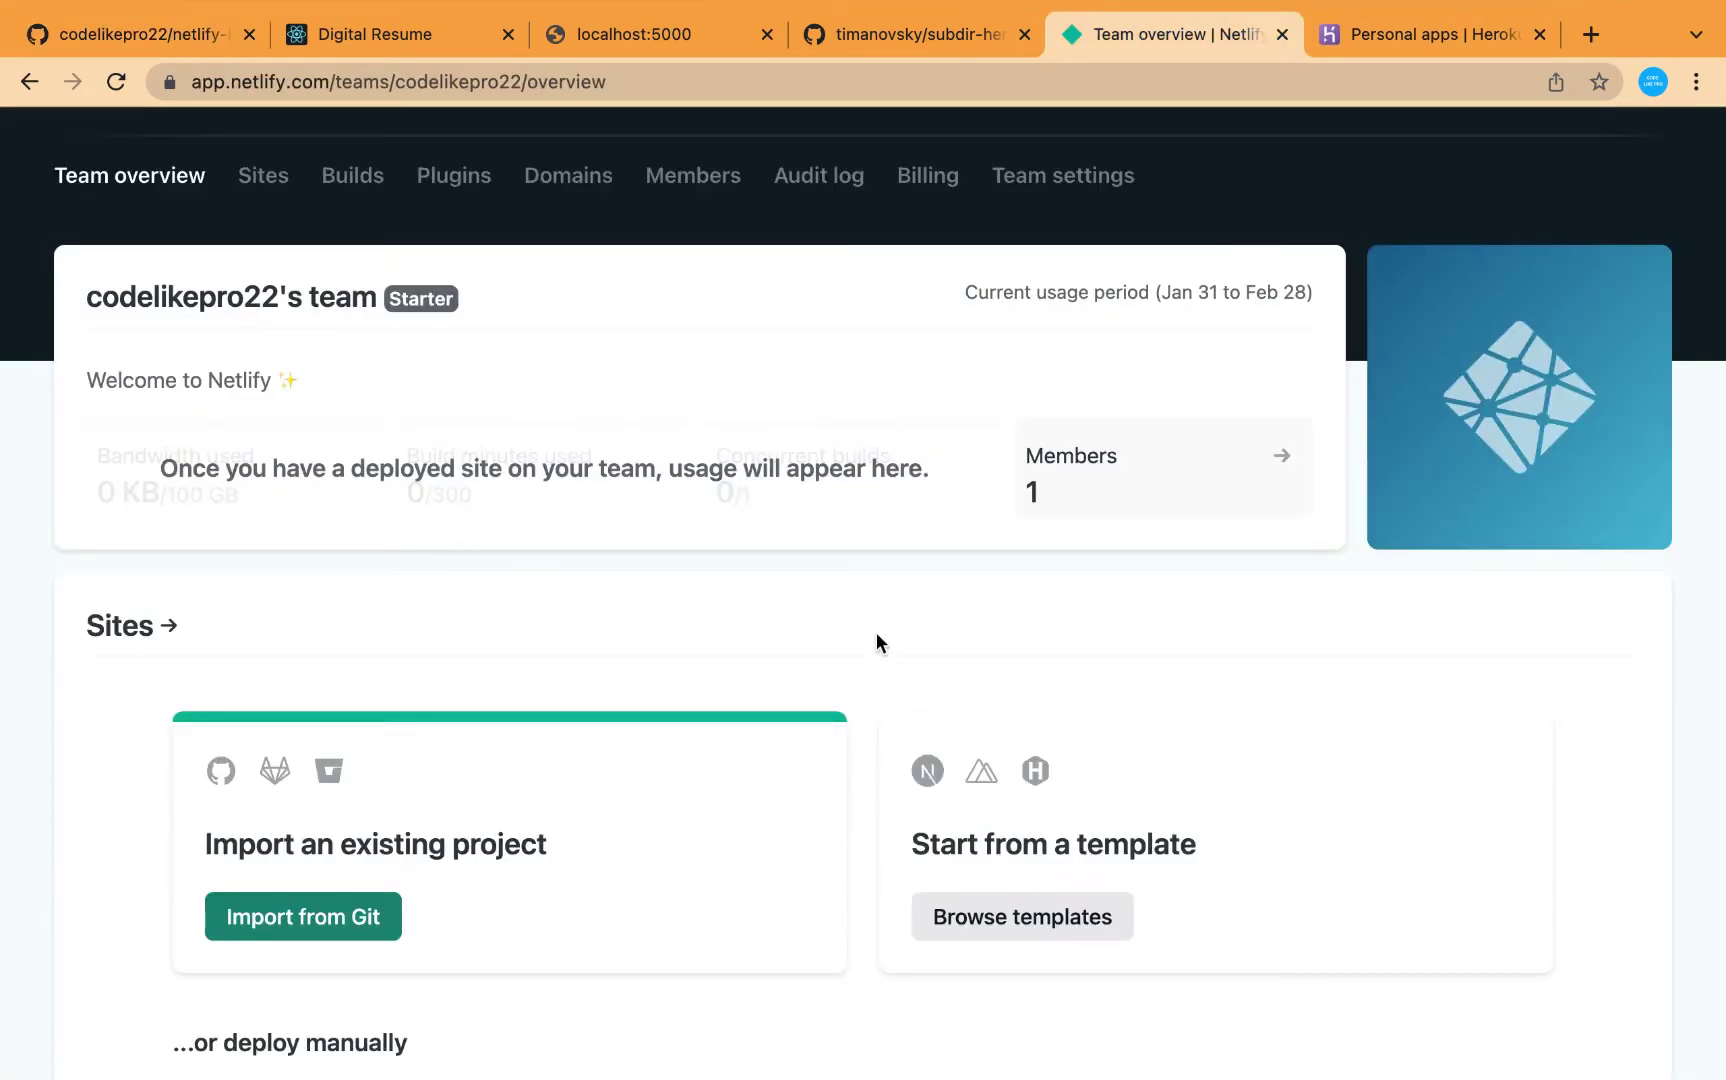
{"action": "scroll", "coordinate": [569, 608], "scroll_direction": "down", "scroll_amount": 3}
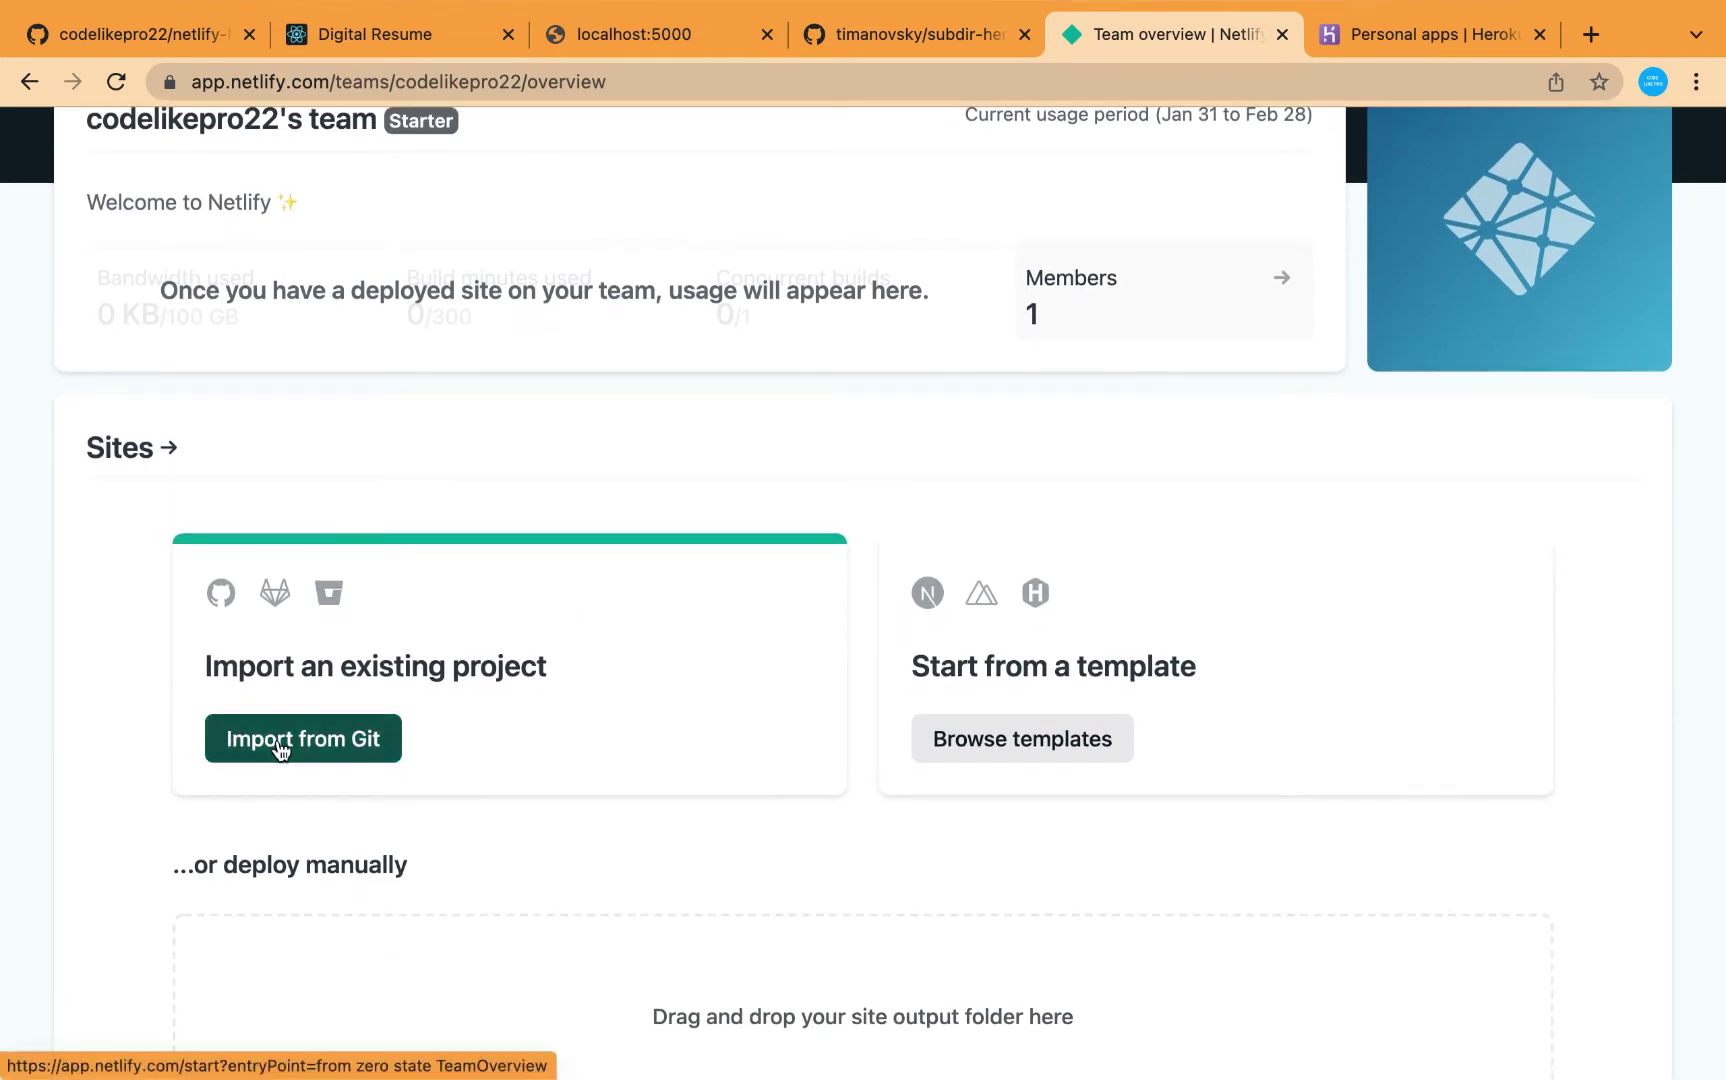
{"action": "left_click", "coordinate": [280, 745]}
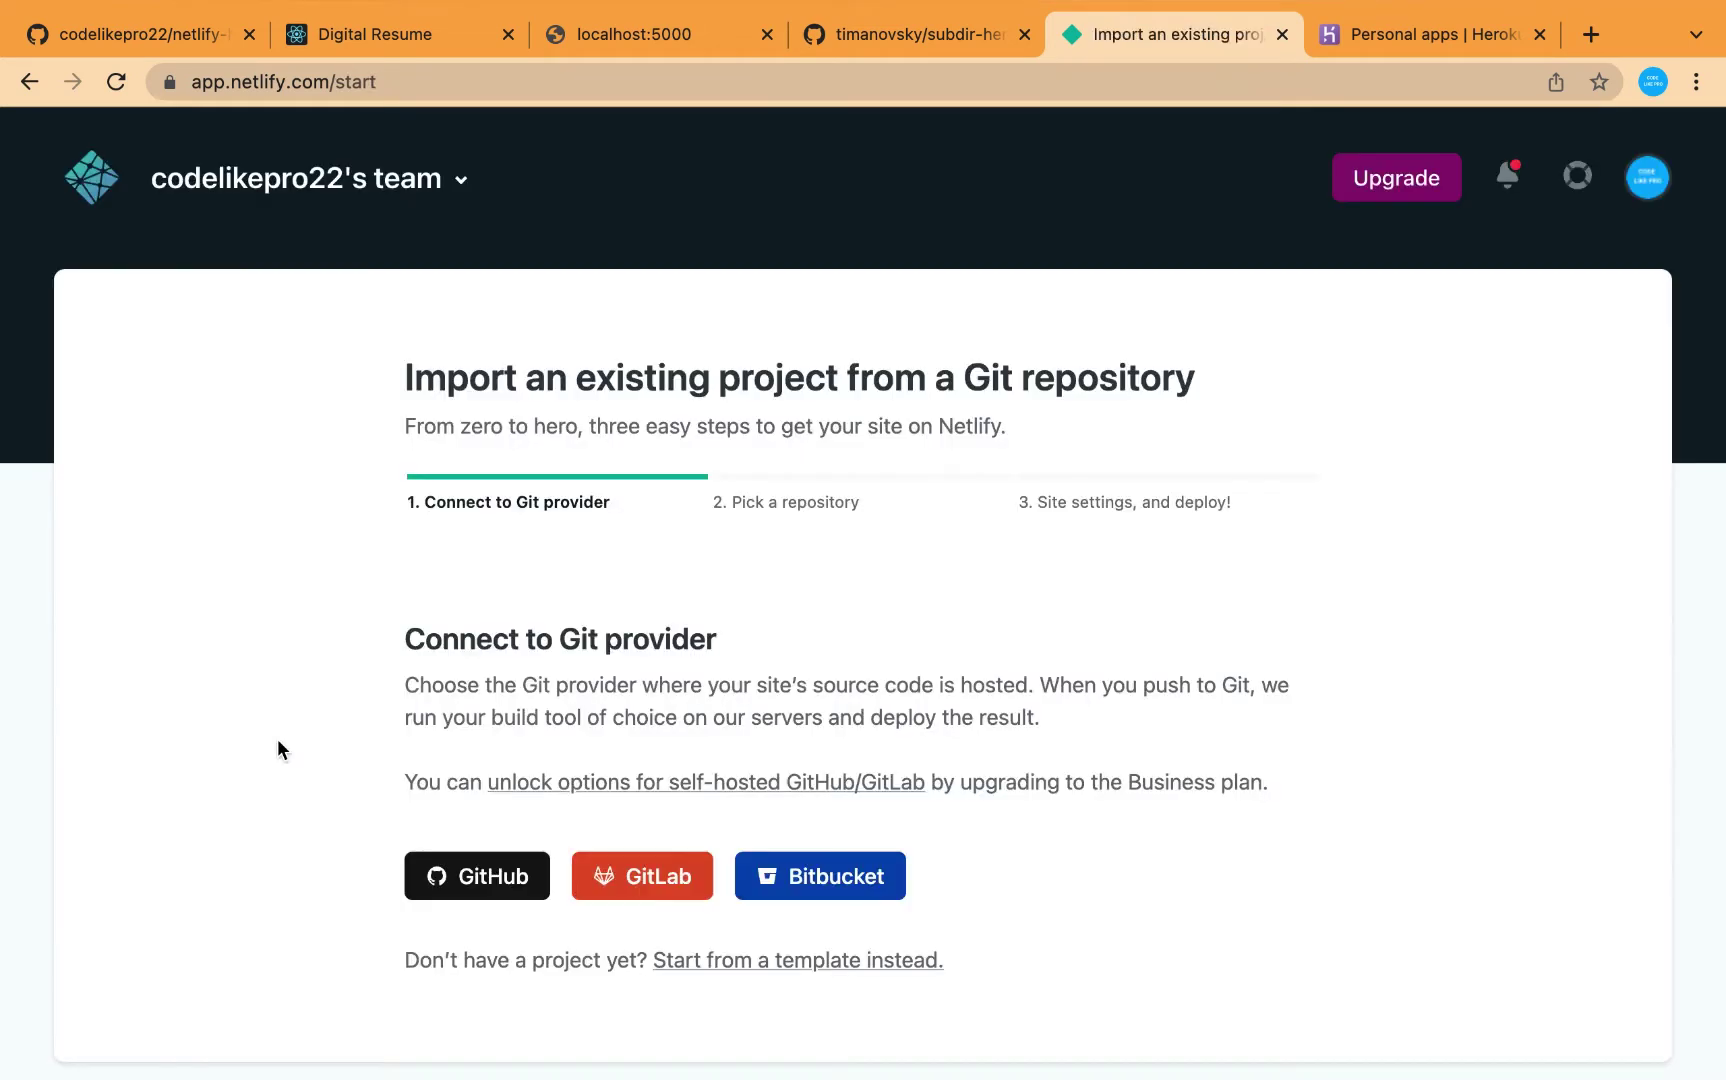
Step: Choose GitHub, authorize Netlify, and install it for all repositories
{"action": "left_click", "coordinate": [471, 878]}
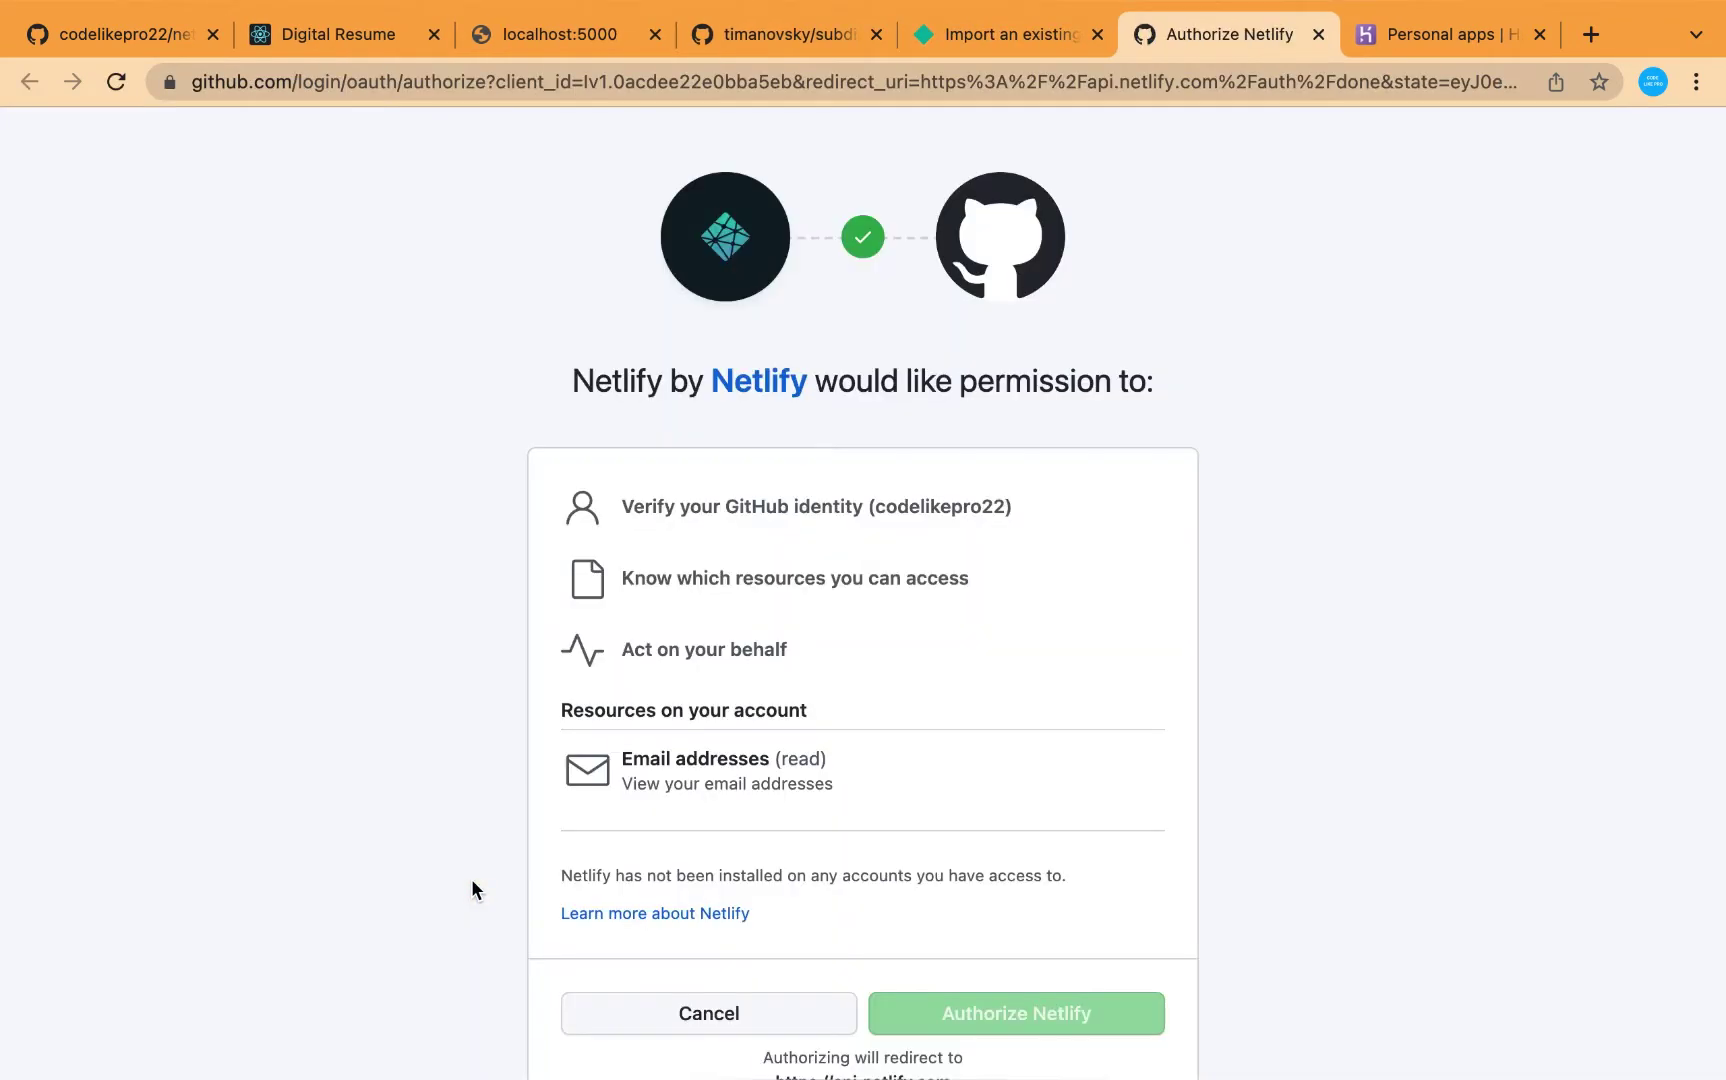
{"action": "scroll", "coordinate": [1370, 762], "scroll_direction": "down", "scroll_amount": 2}
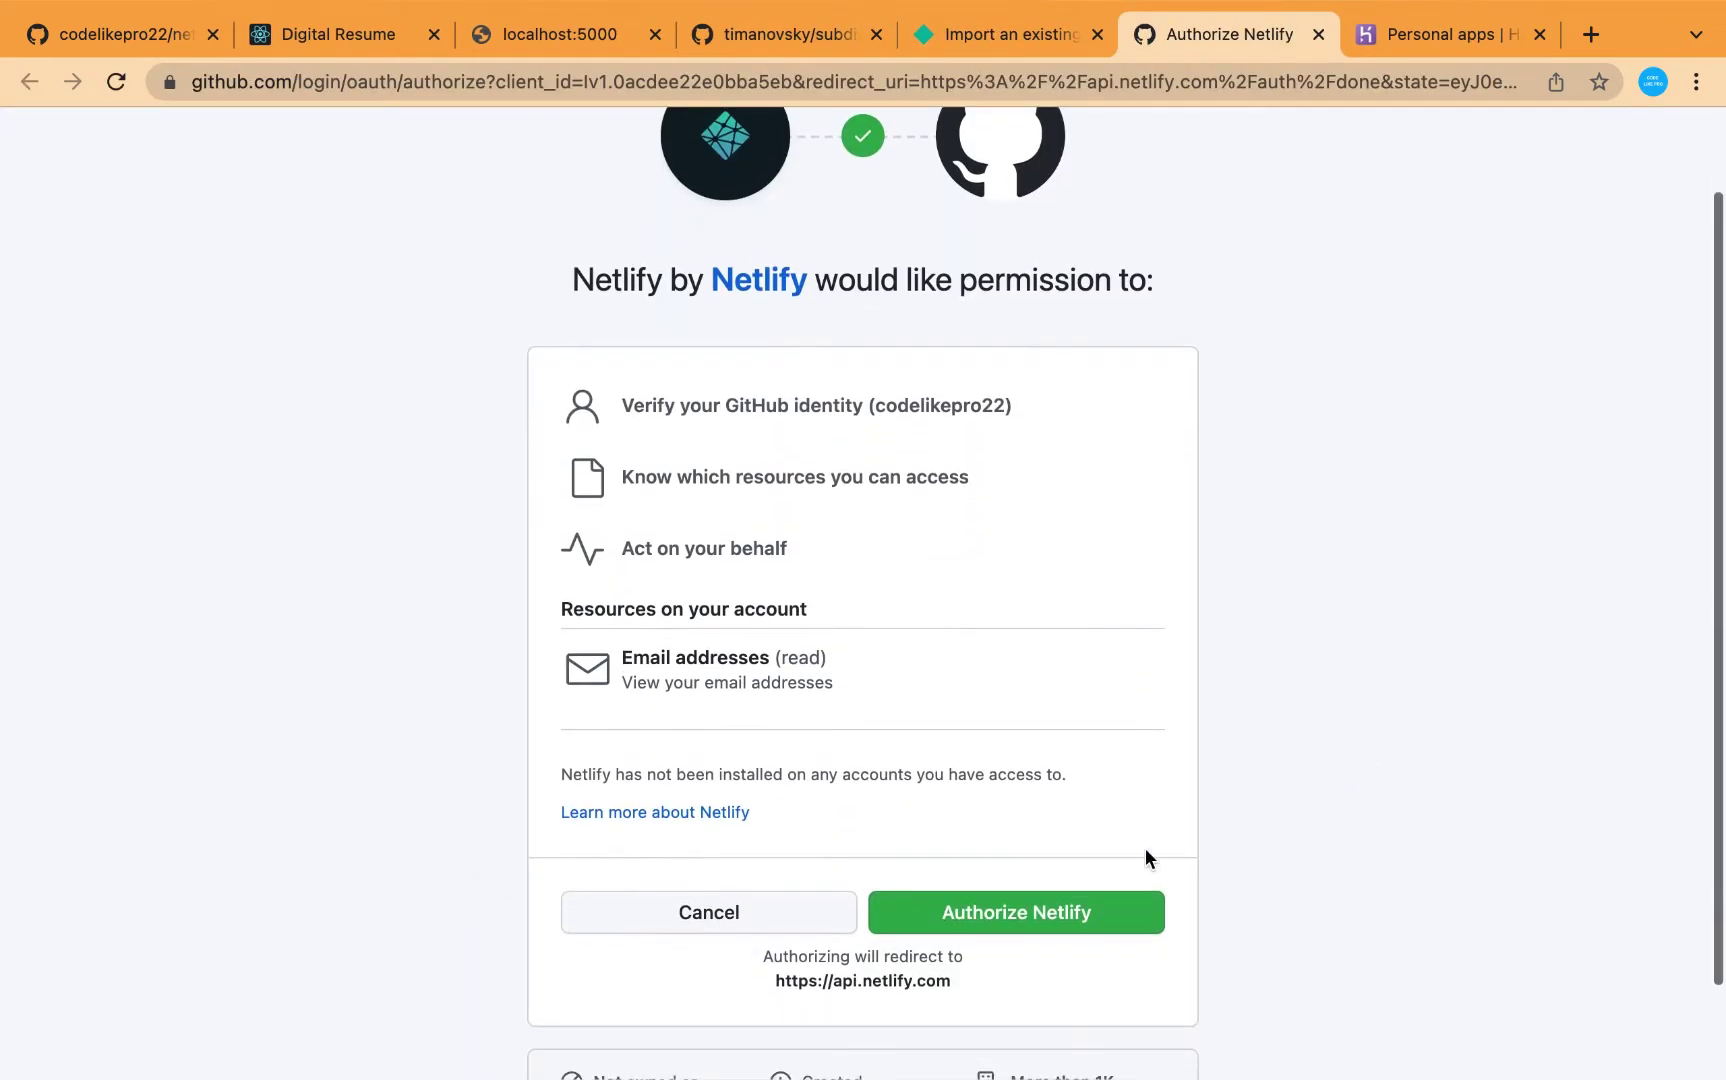
{"action": "left_click", "coordinate": [1017, 912]}
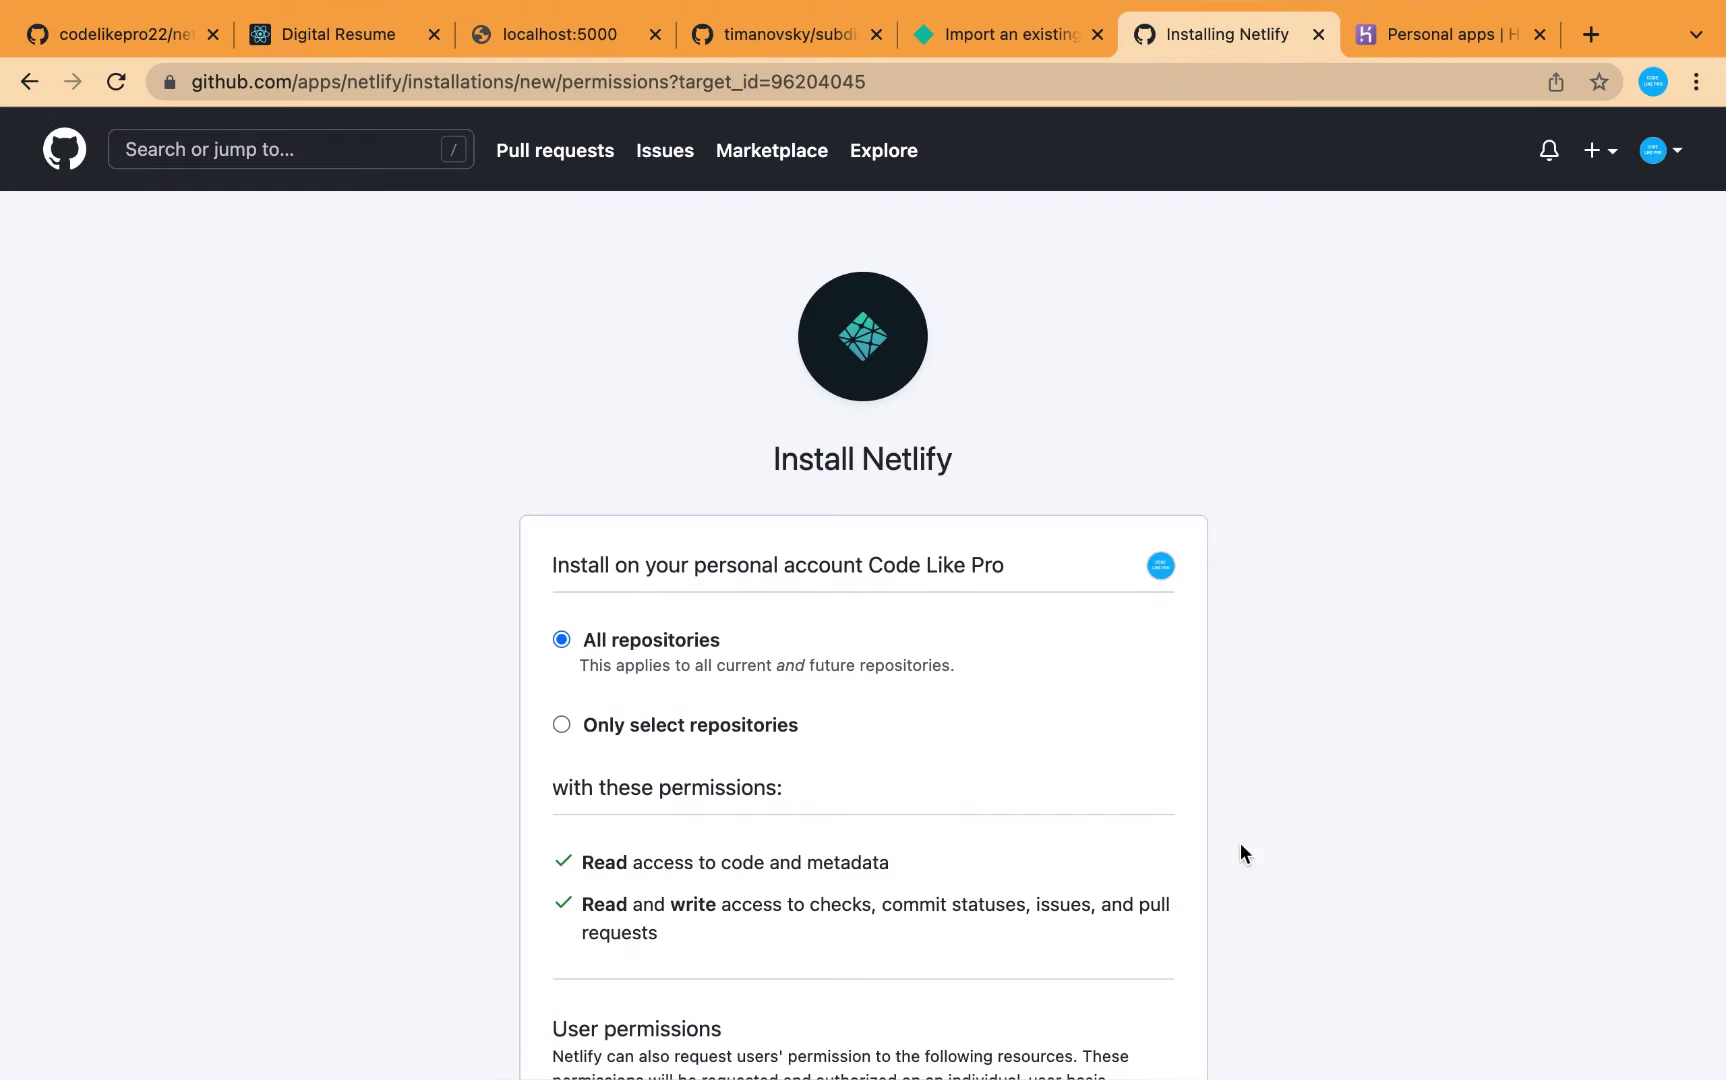
{"action": "scroll", "coordinate": [1240, 845], "scroll_direction": "down", "scroll_amount": 5}
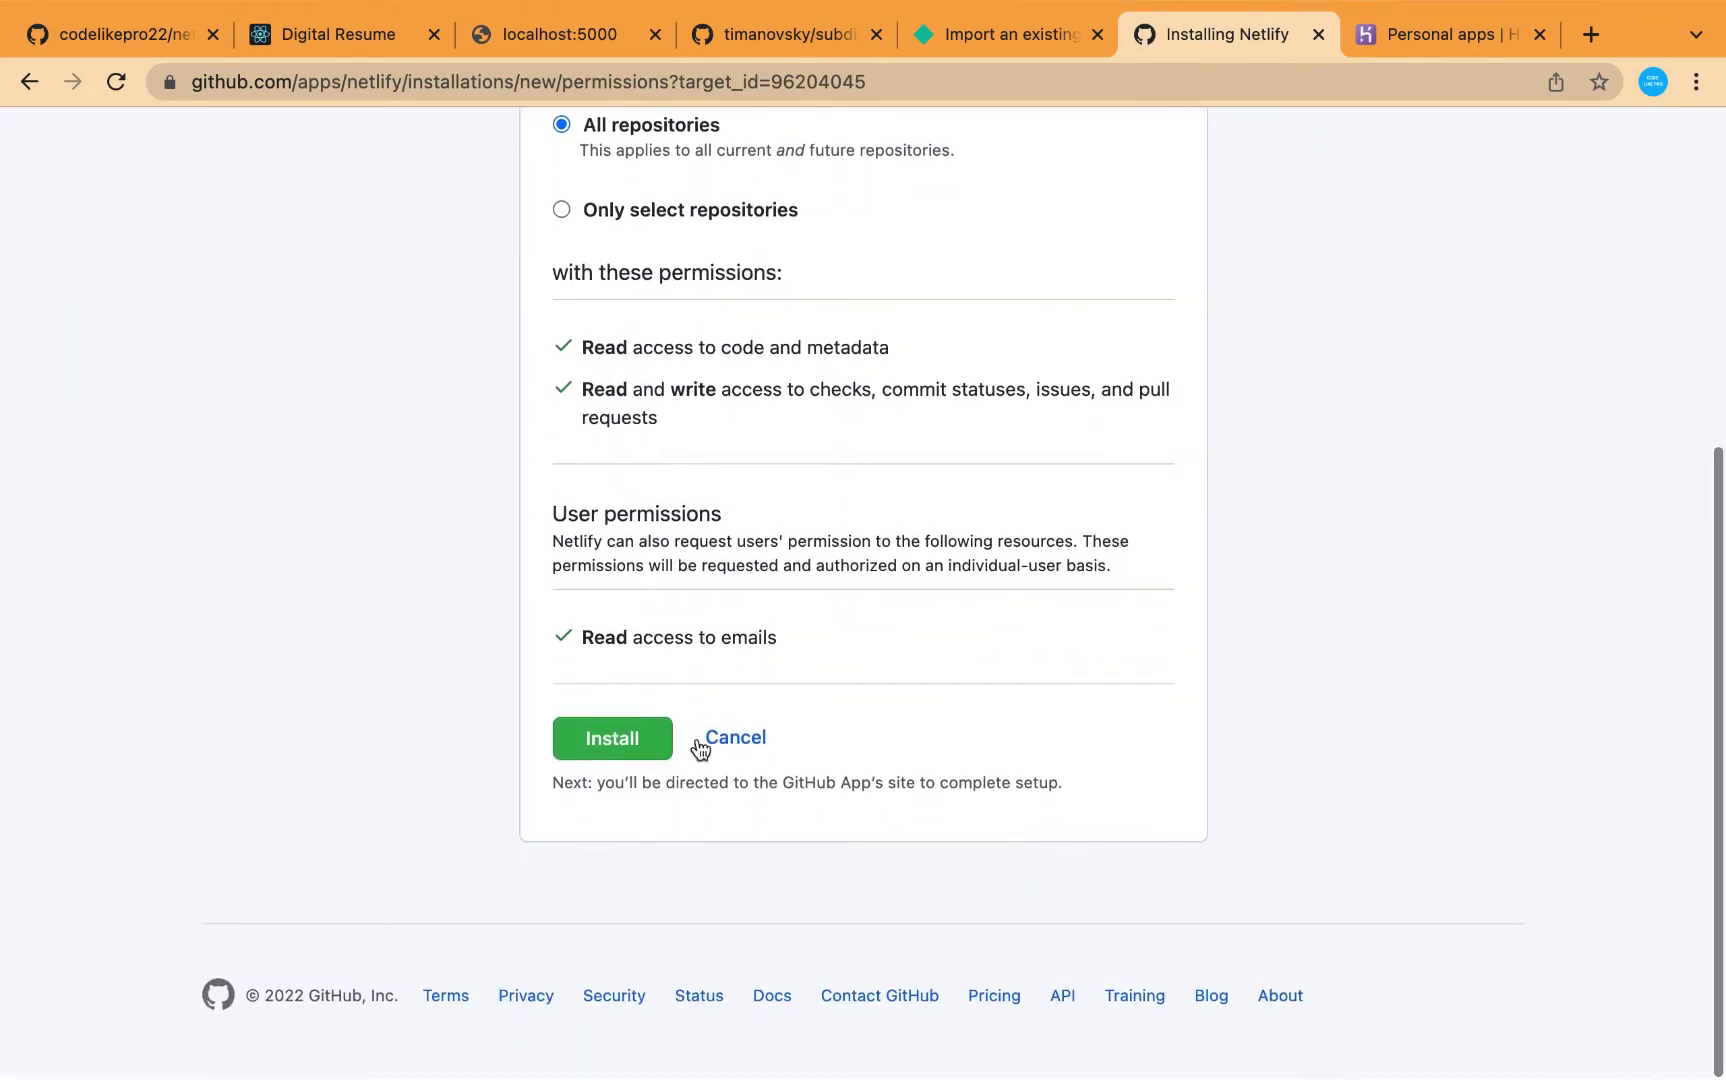
{"action": "left_click", "coordinate": [628, 745]}
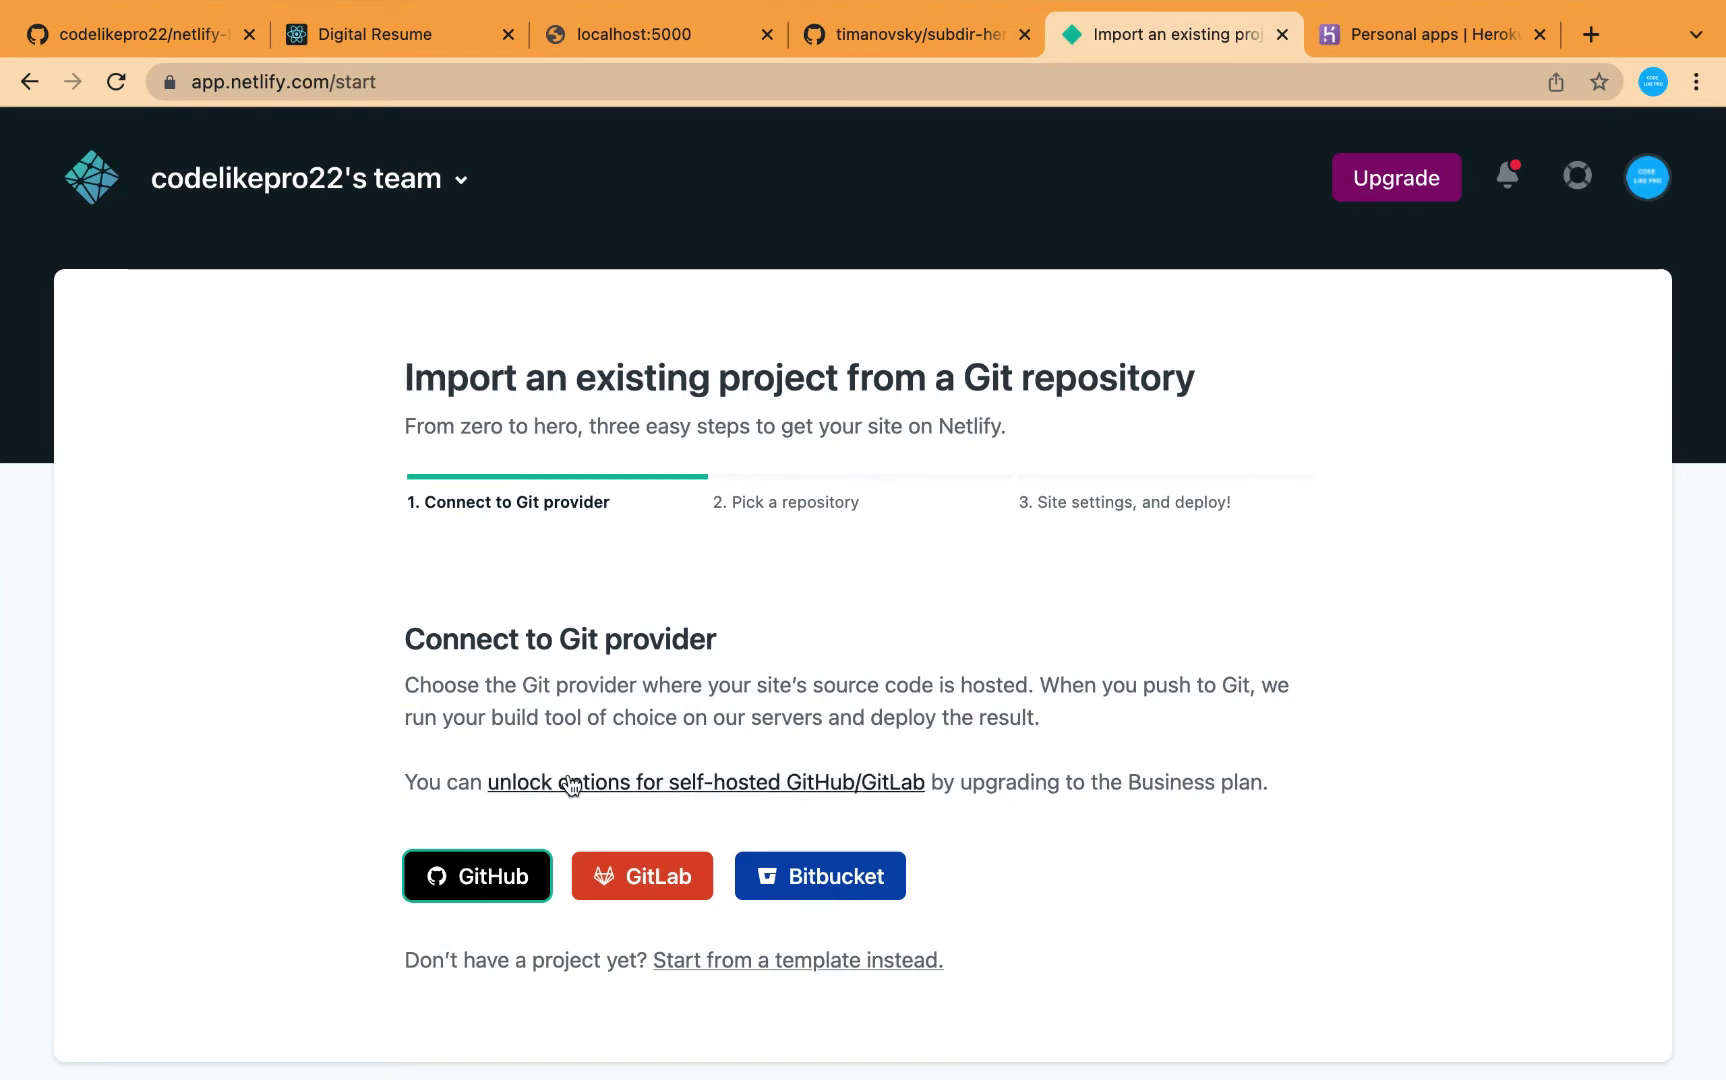
Step: Connect GitHub, pick the netlify-heroku-auto-deploy repository, and keep main as the deploy branch
{"action": "left_click", "coordinate": [471, 864]}
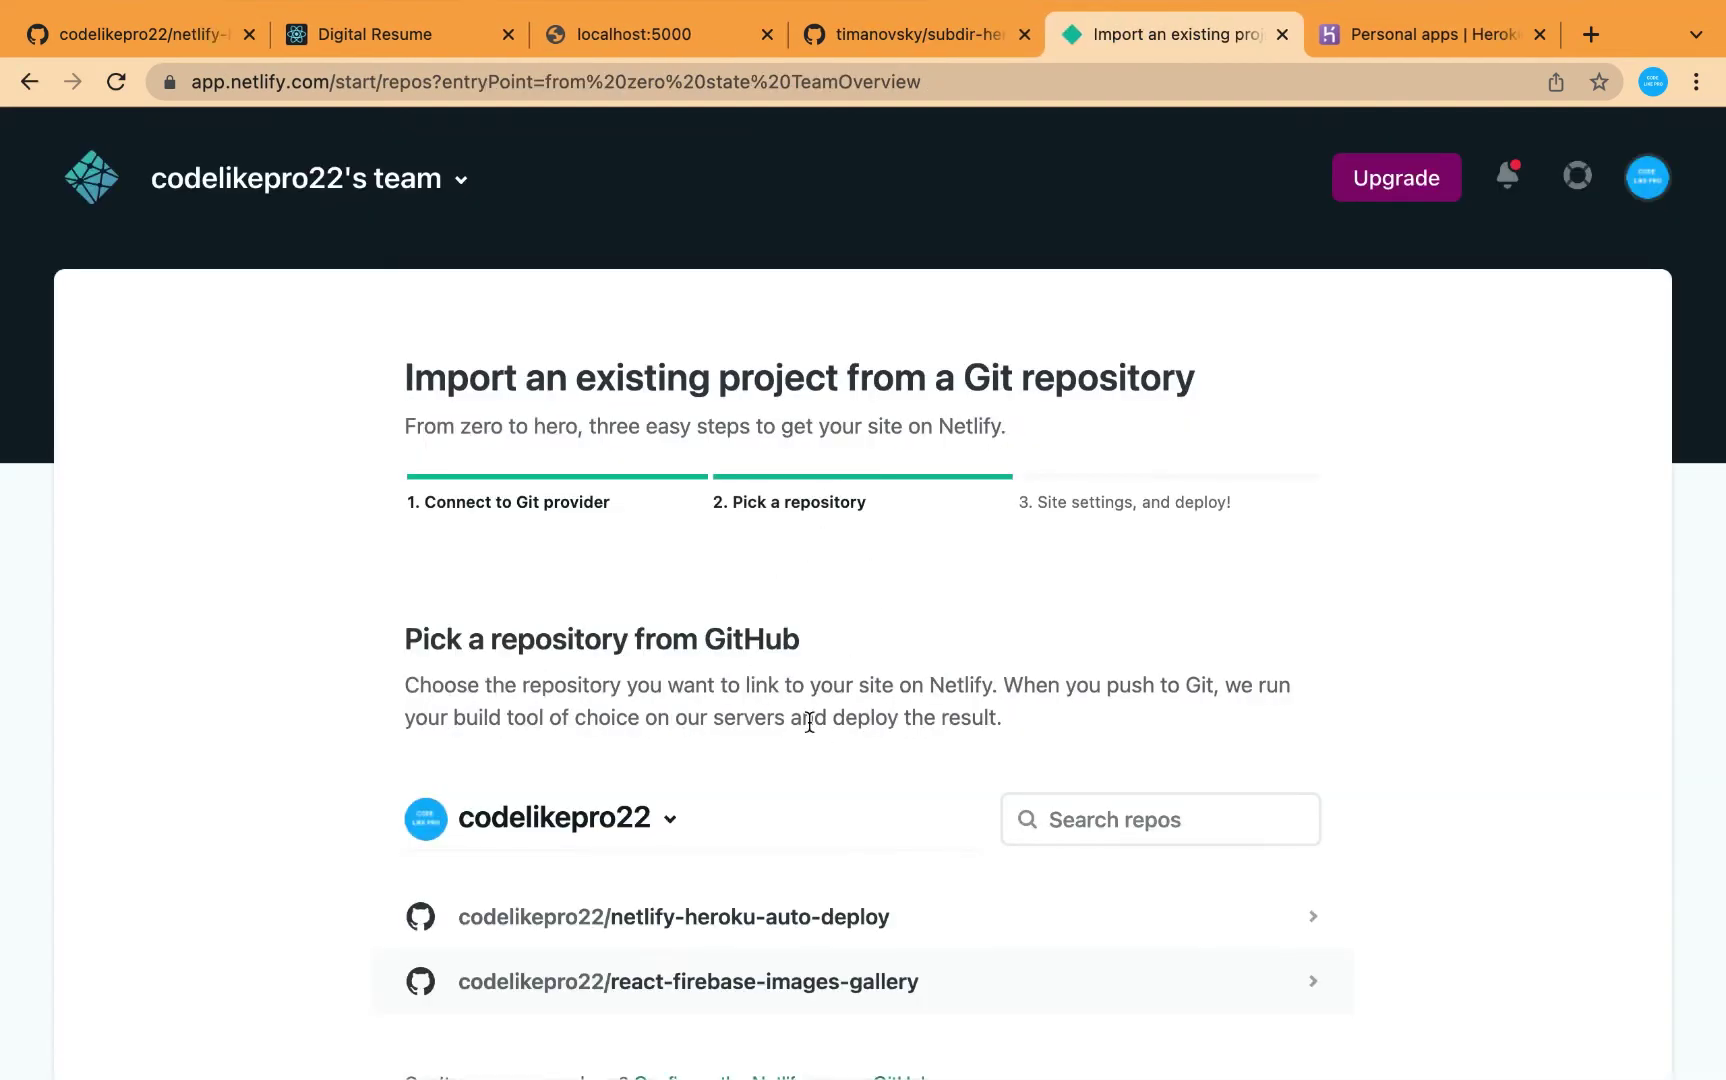
{"action": "scroll", "coordinate": [1377, 732], "scroll_direction": "down", "scroll_amount": 4}
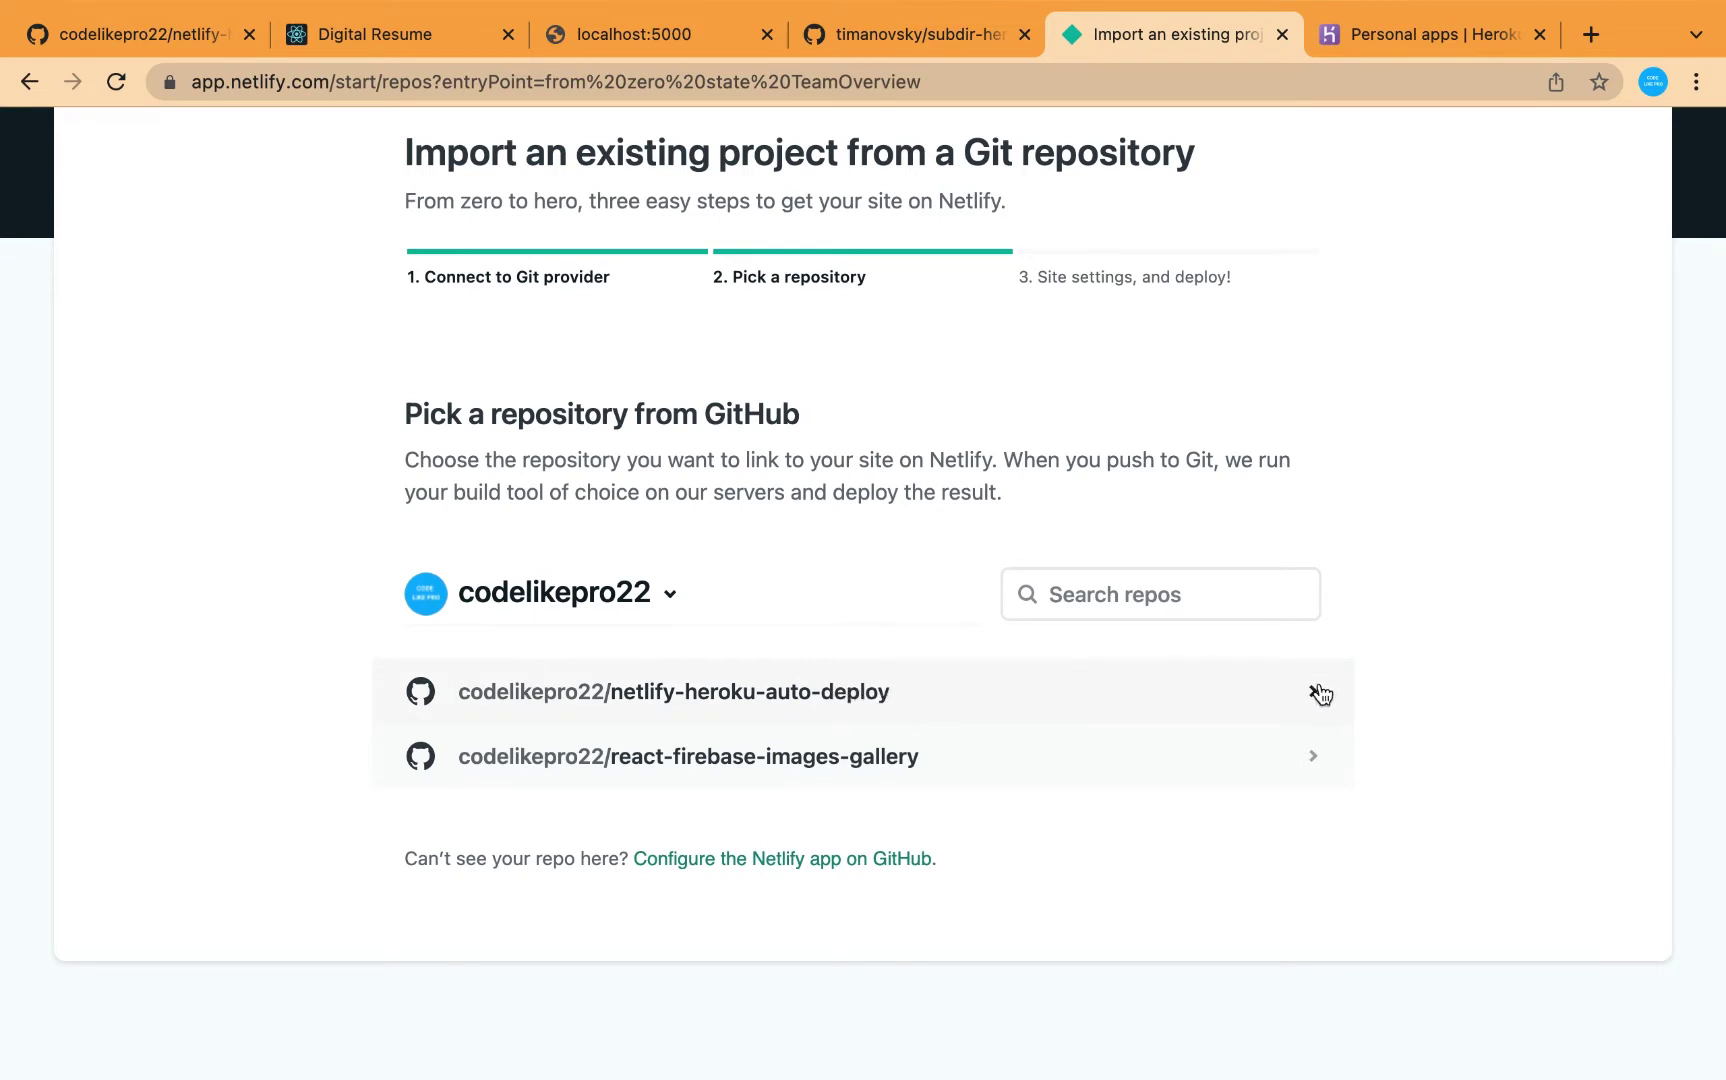
{"action": "left_click", "coordinate": [1228, 690]}
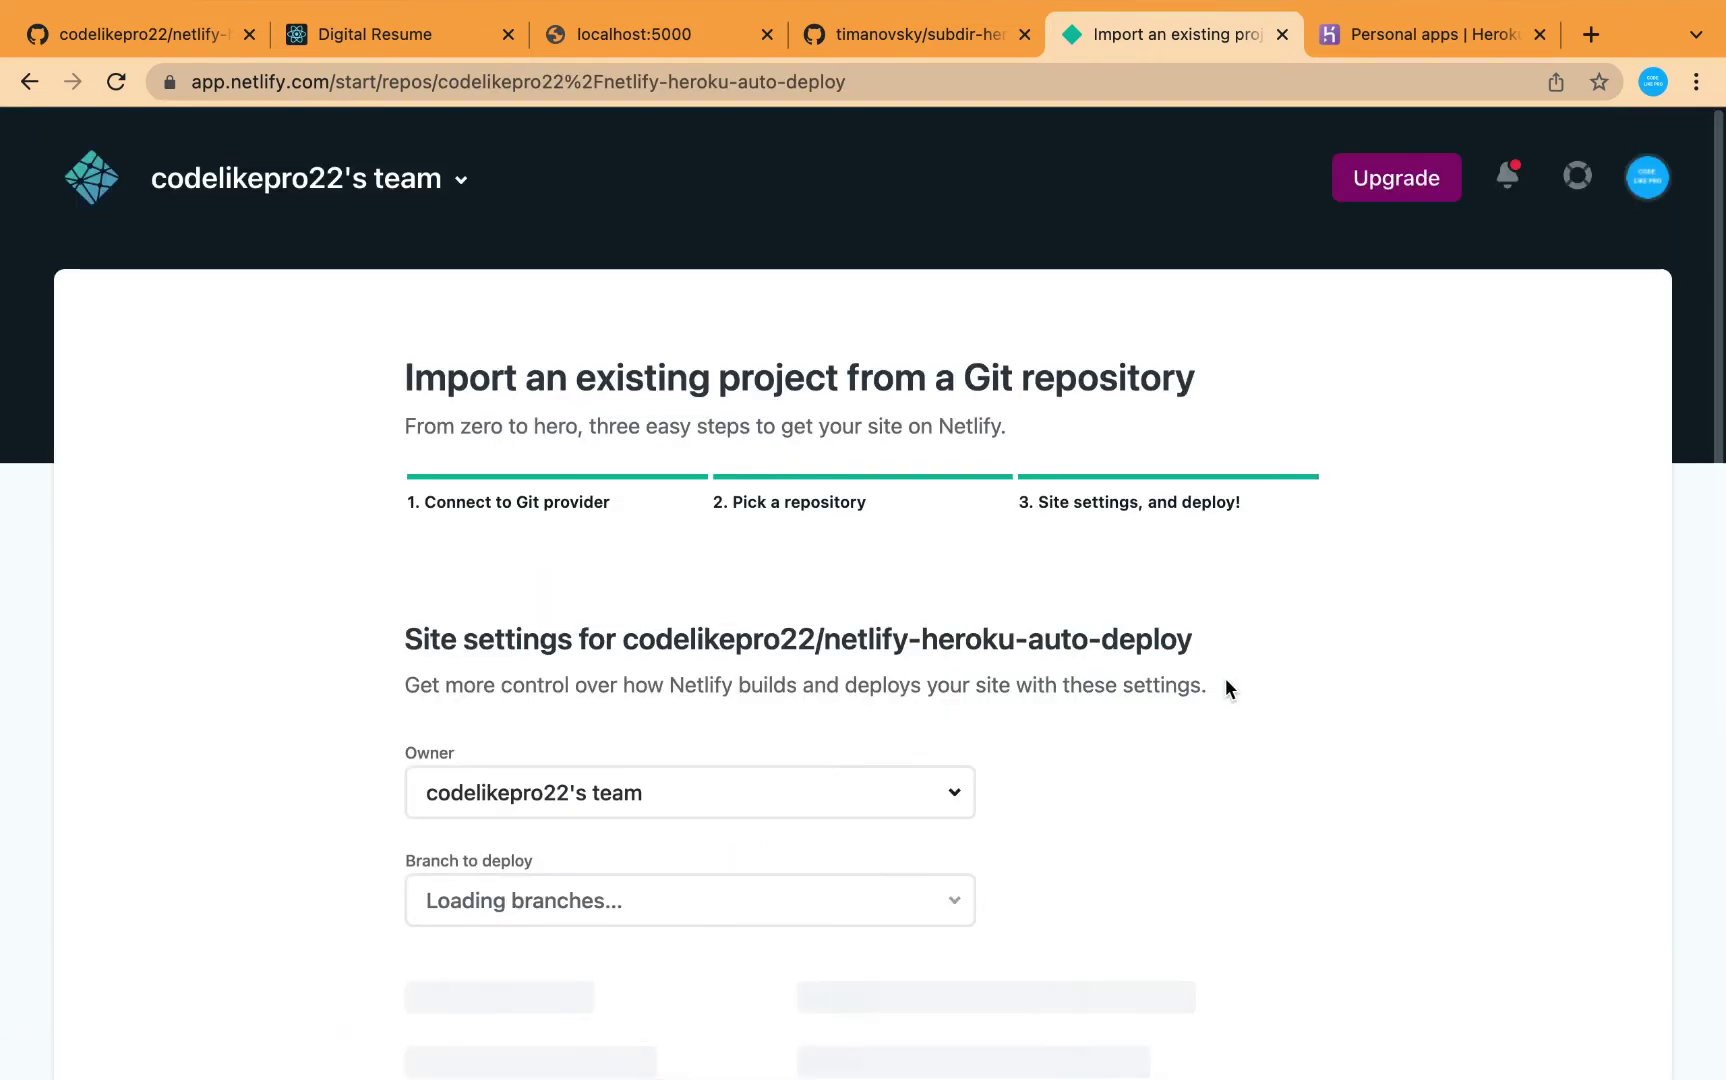
{"action": "scroll", "coordinate": [1261, 752], "scroll_direction": "down", "scroll_amount": 4}
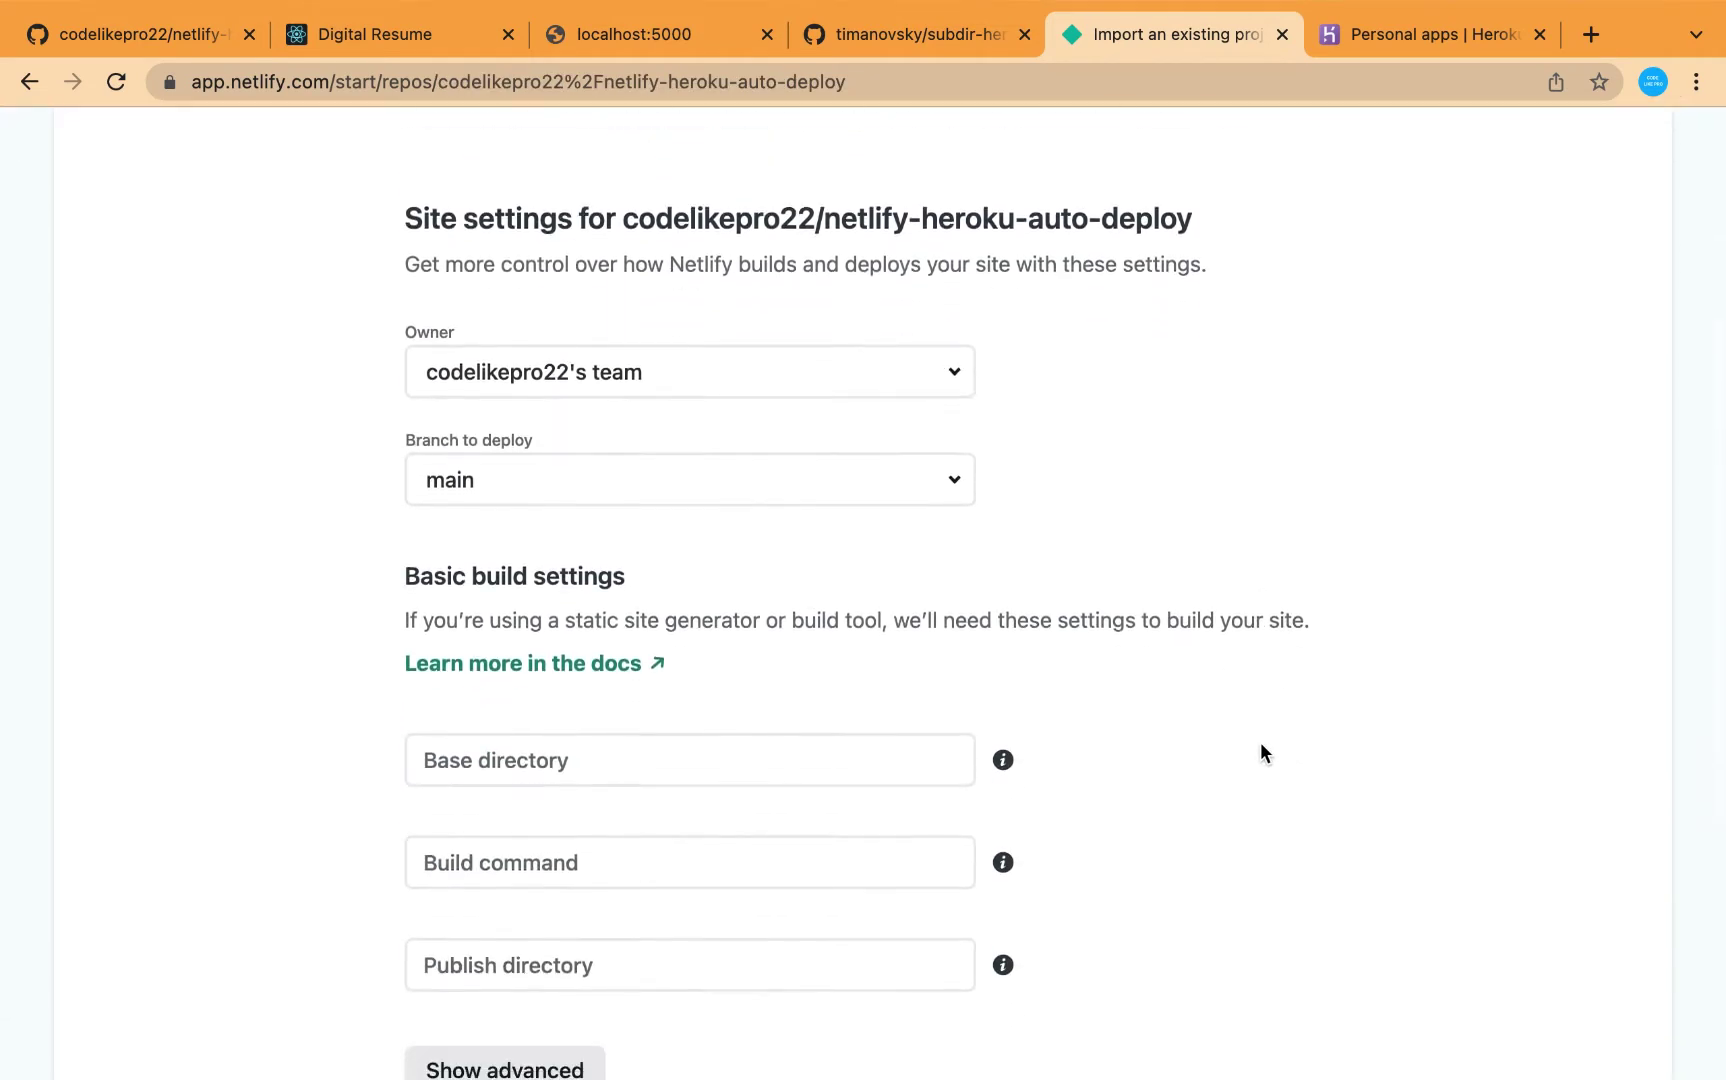
{"action": "left_click", "coordinate": [751, 471]}
{"action": "left_click", "coordinate": [939, 467]}
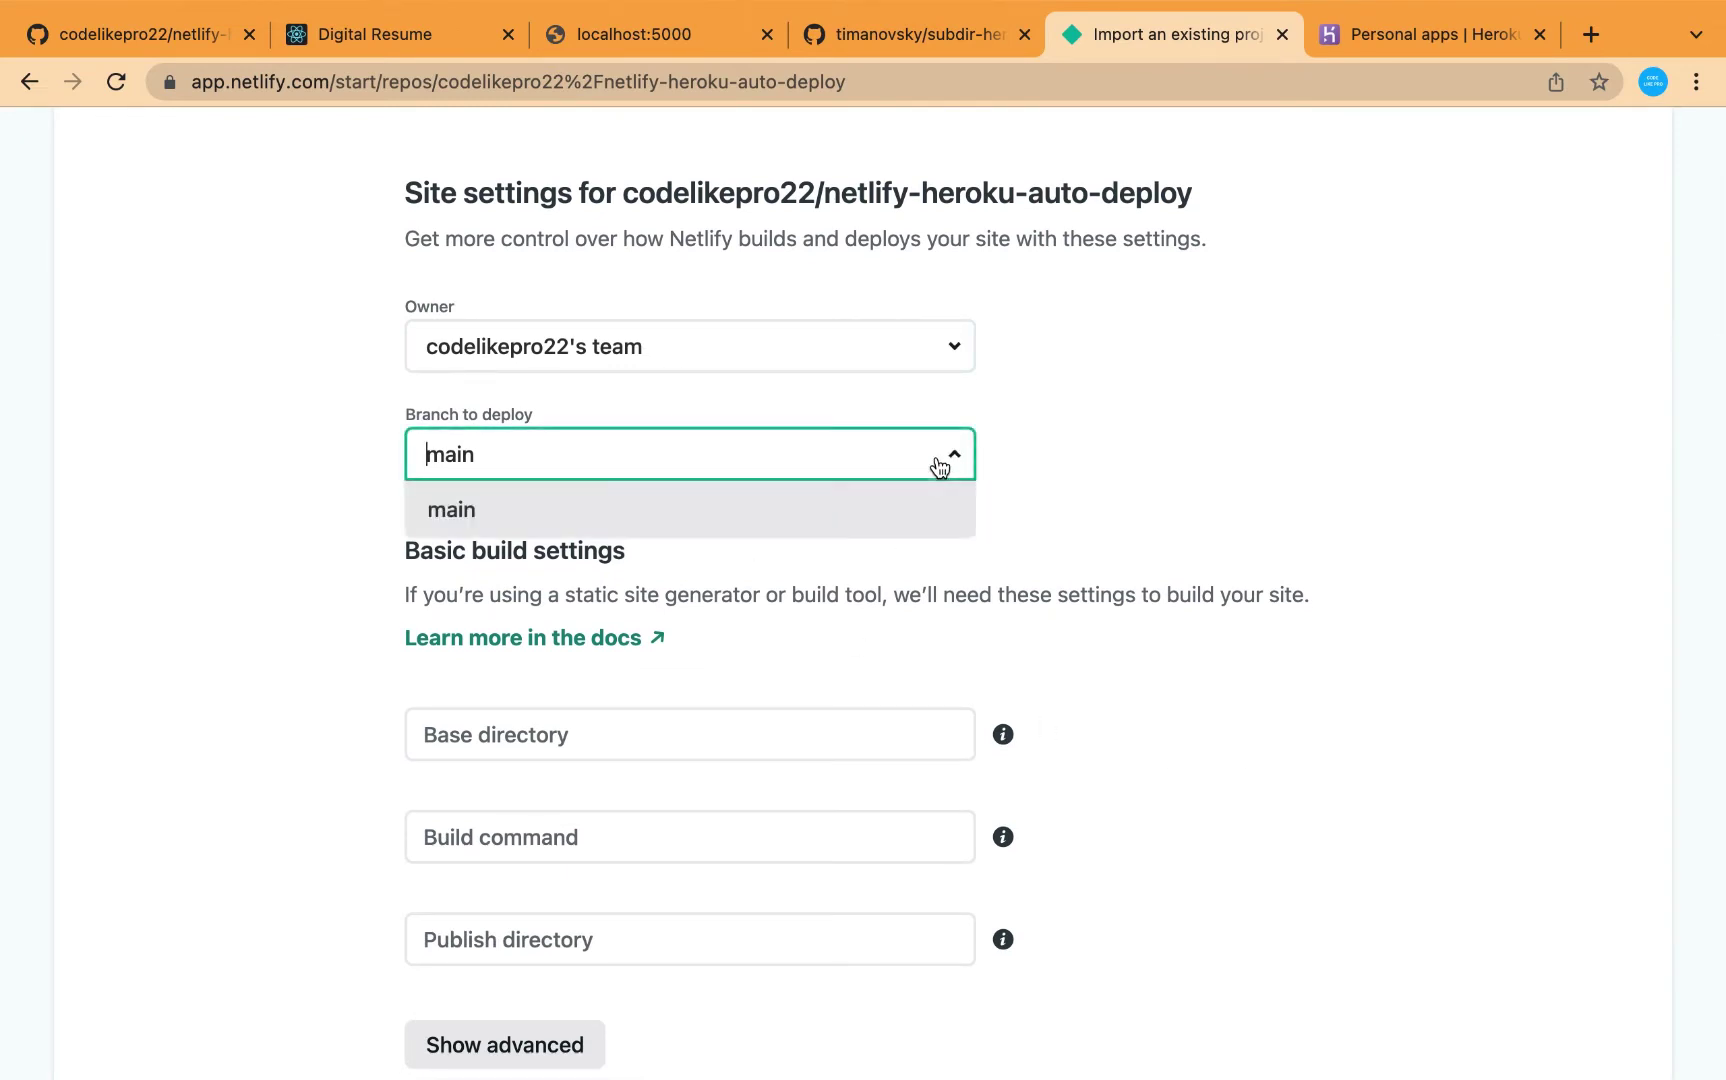
{"action": "left_click", "coordinate": [945, 509]}
Step: Set base directory frontend, build command npm run build, publish directory frontend/build, and deploy
{"action": "scroll", "coordinate": [1108, 646], "scroll_direction": "down", "scroll_amount": 2}
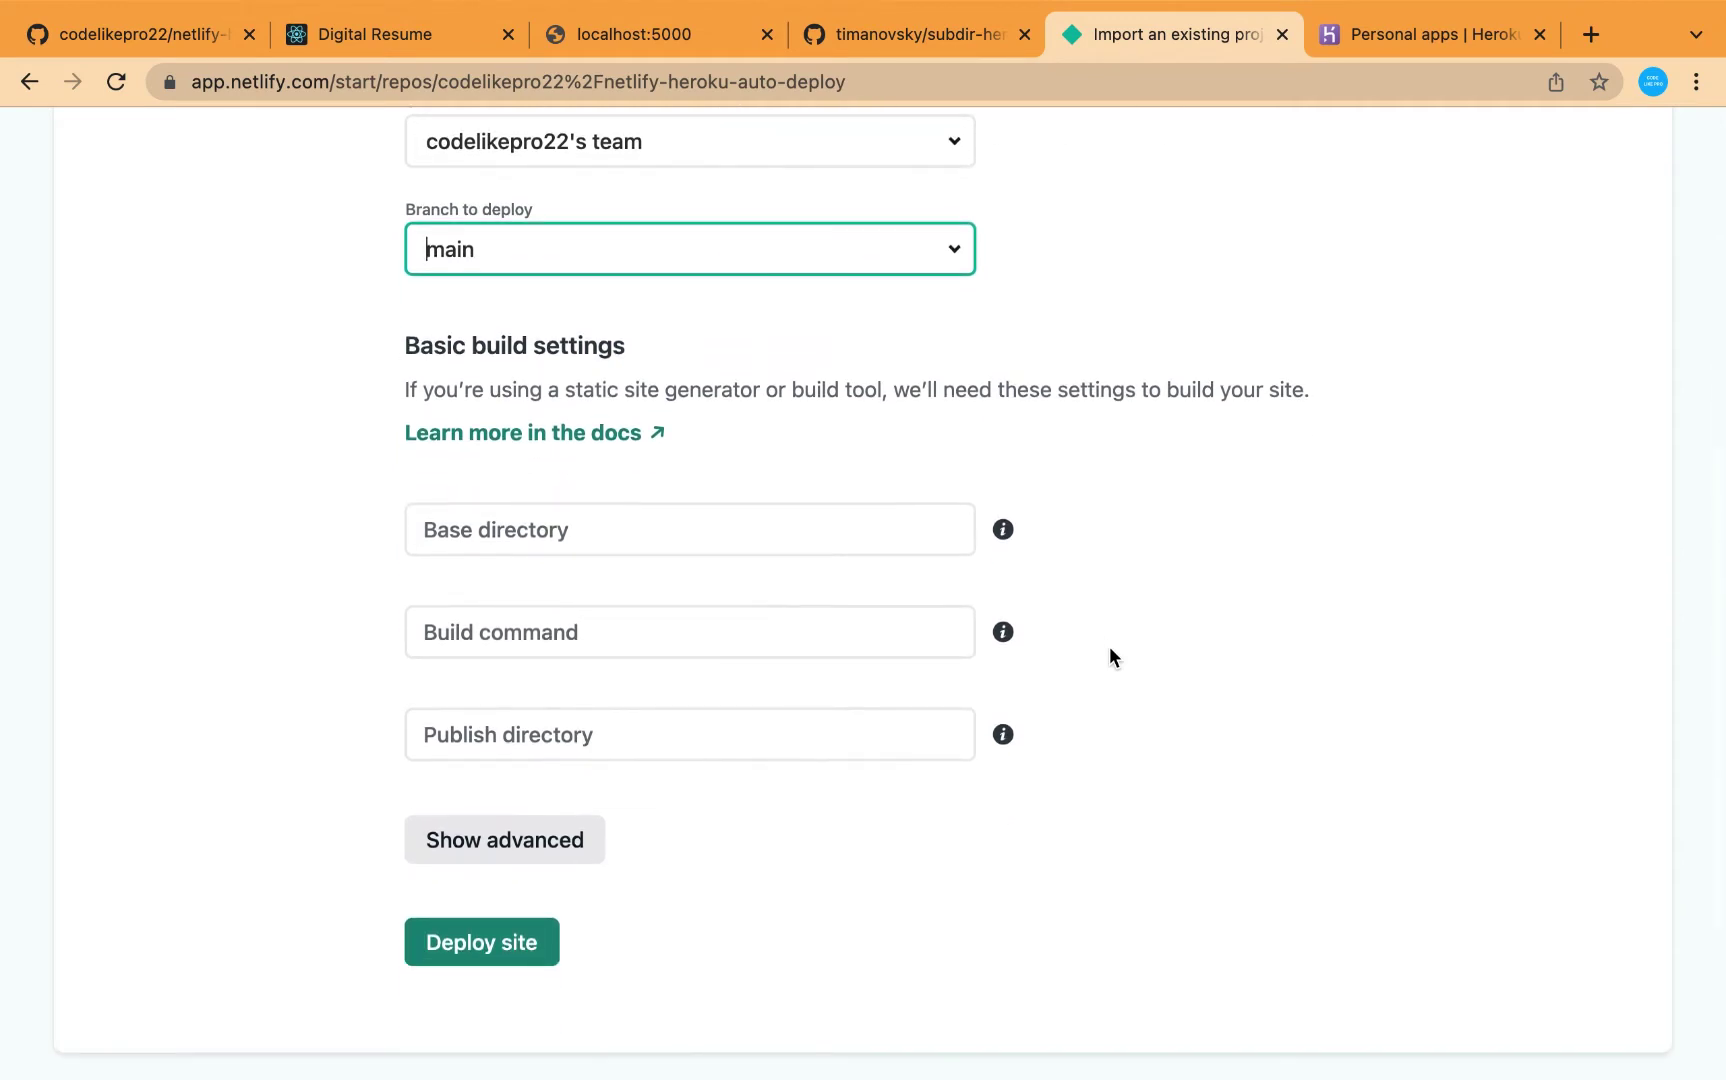
{"action": "left_click", "coordinate": [686, 528]}
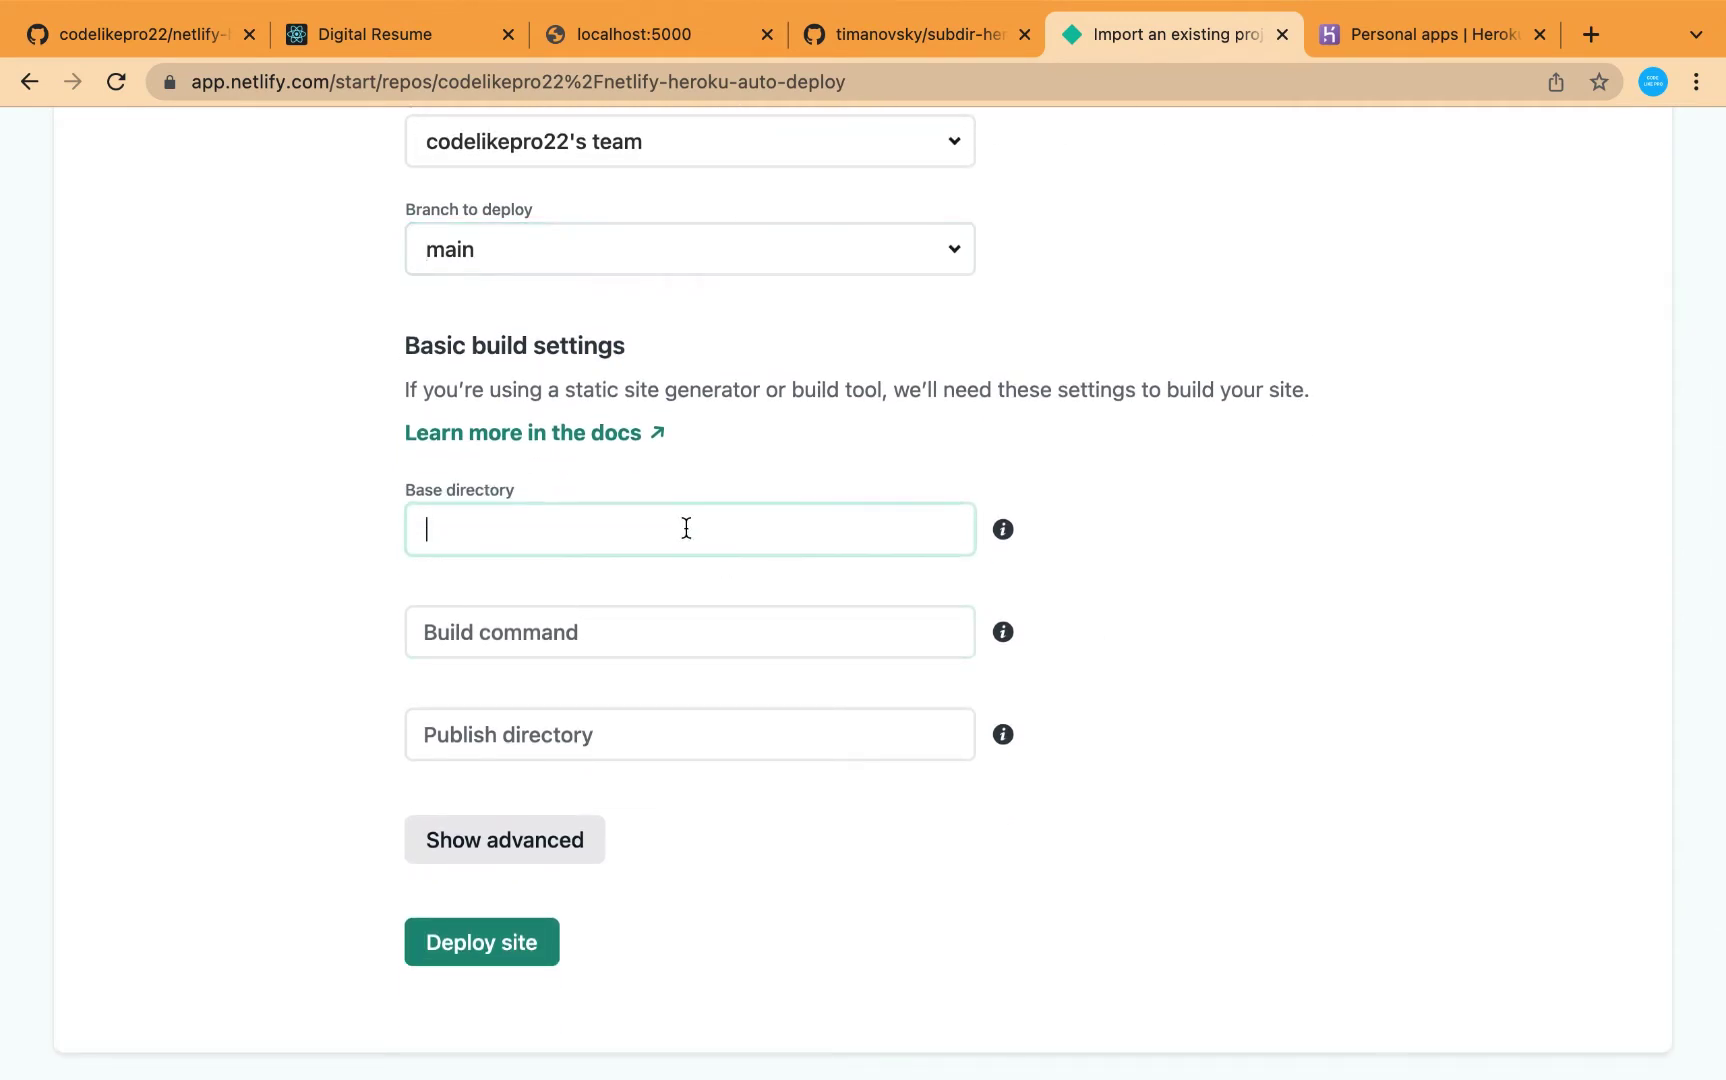
{"action": "type", "text": "frontend"}
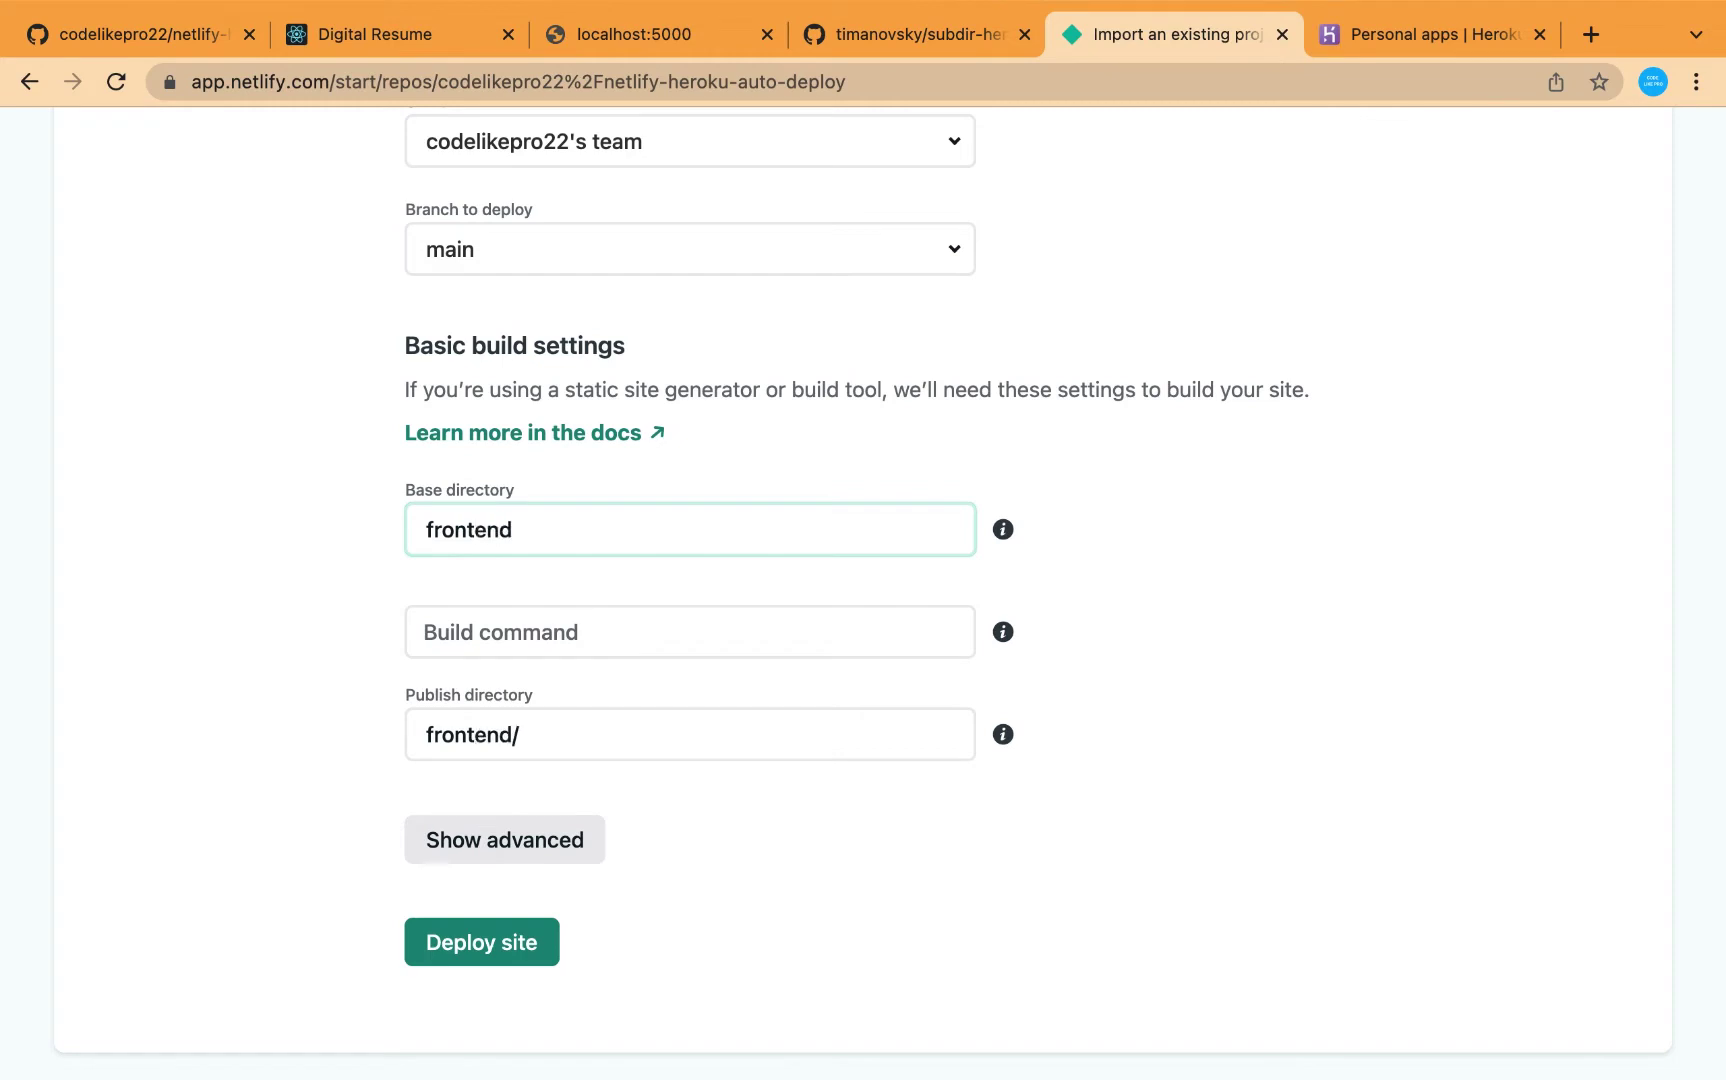
{"action": "left_click", "coordinate": [130, 30]}
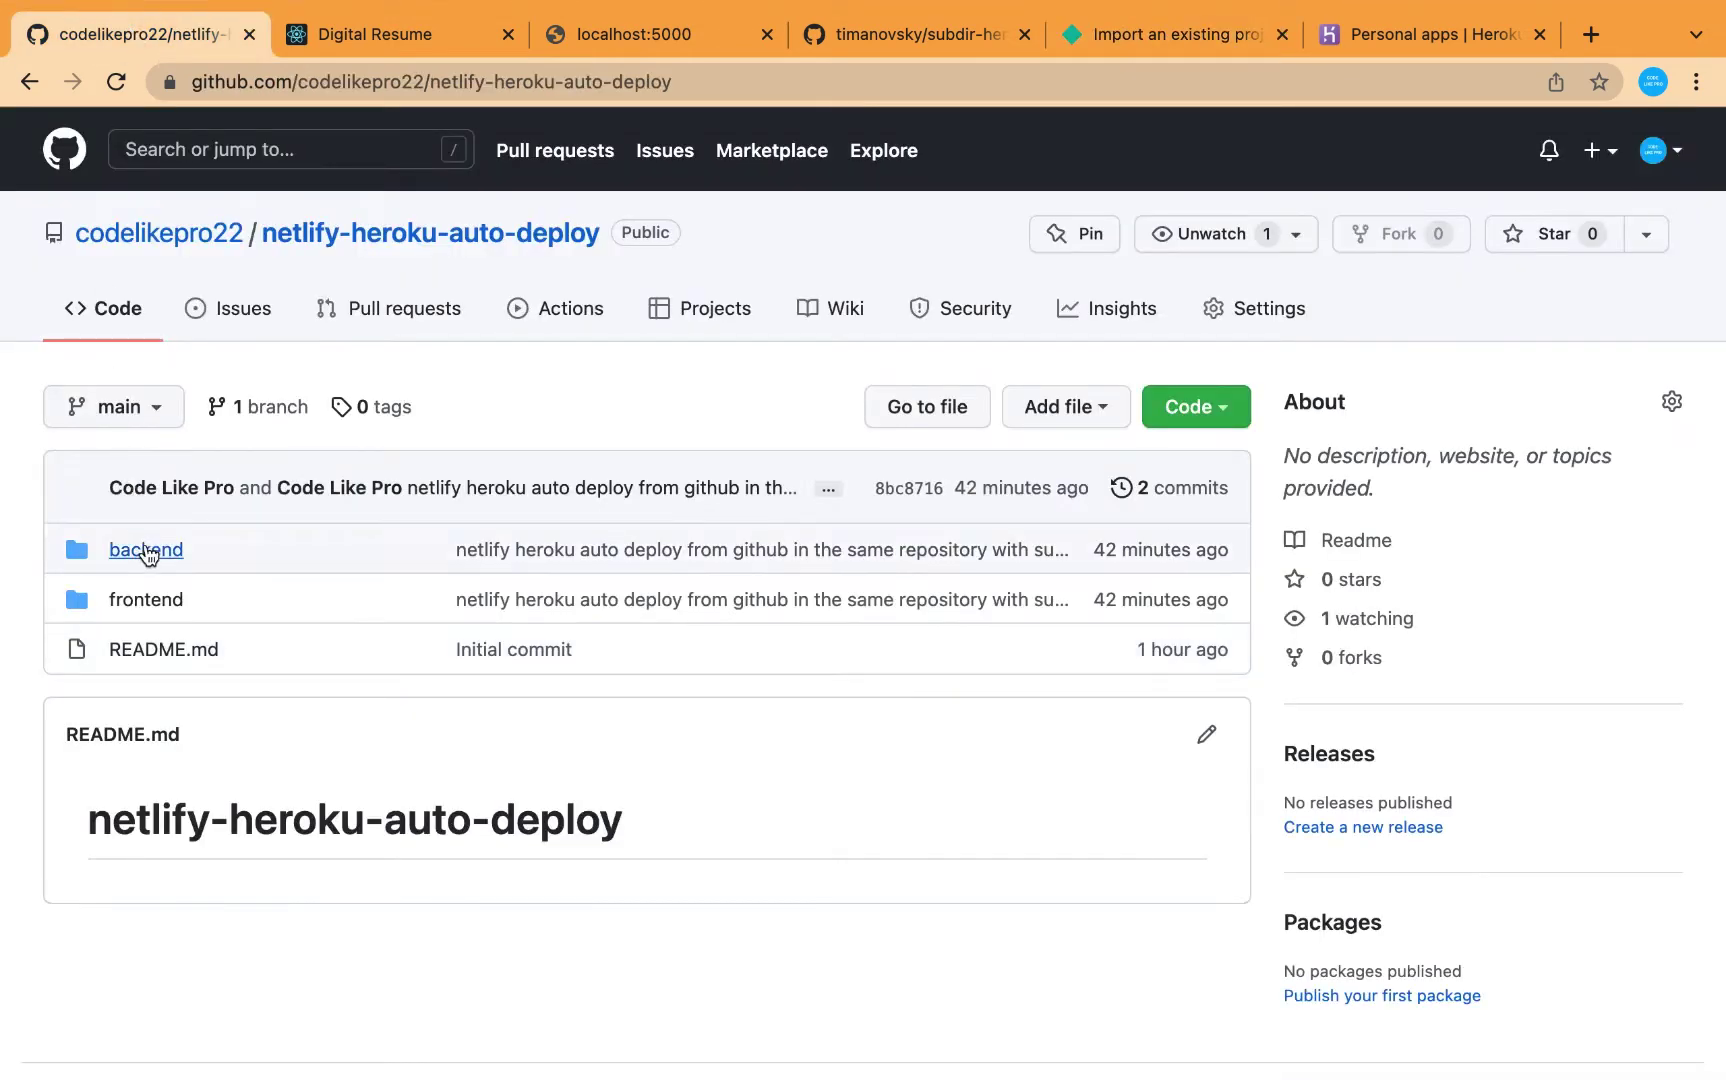
{"action": "left_click", "coordinate": [1135, 35]}
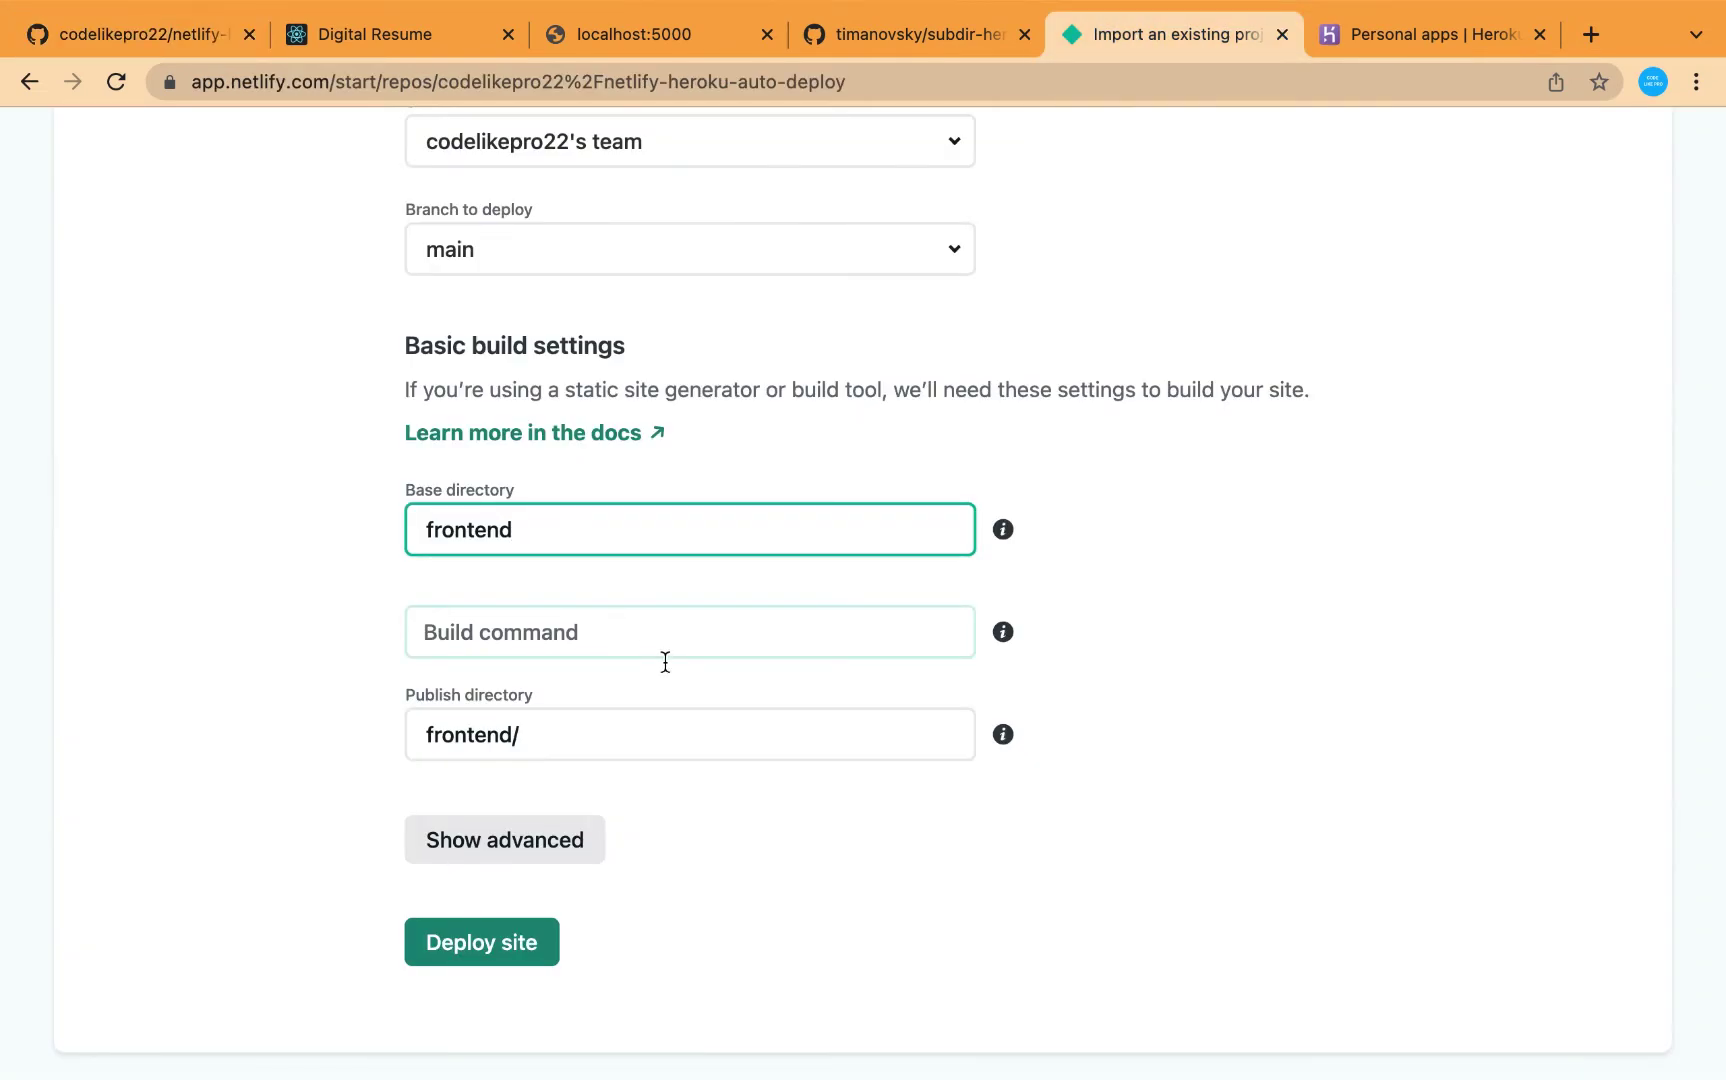
{"action": "left_click", "coordinate": [636, 633]}
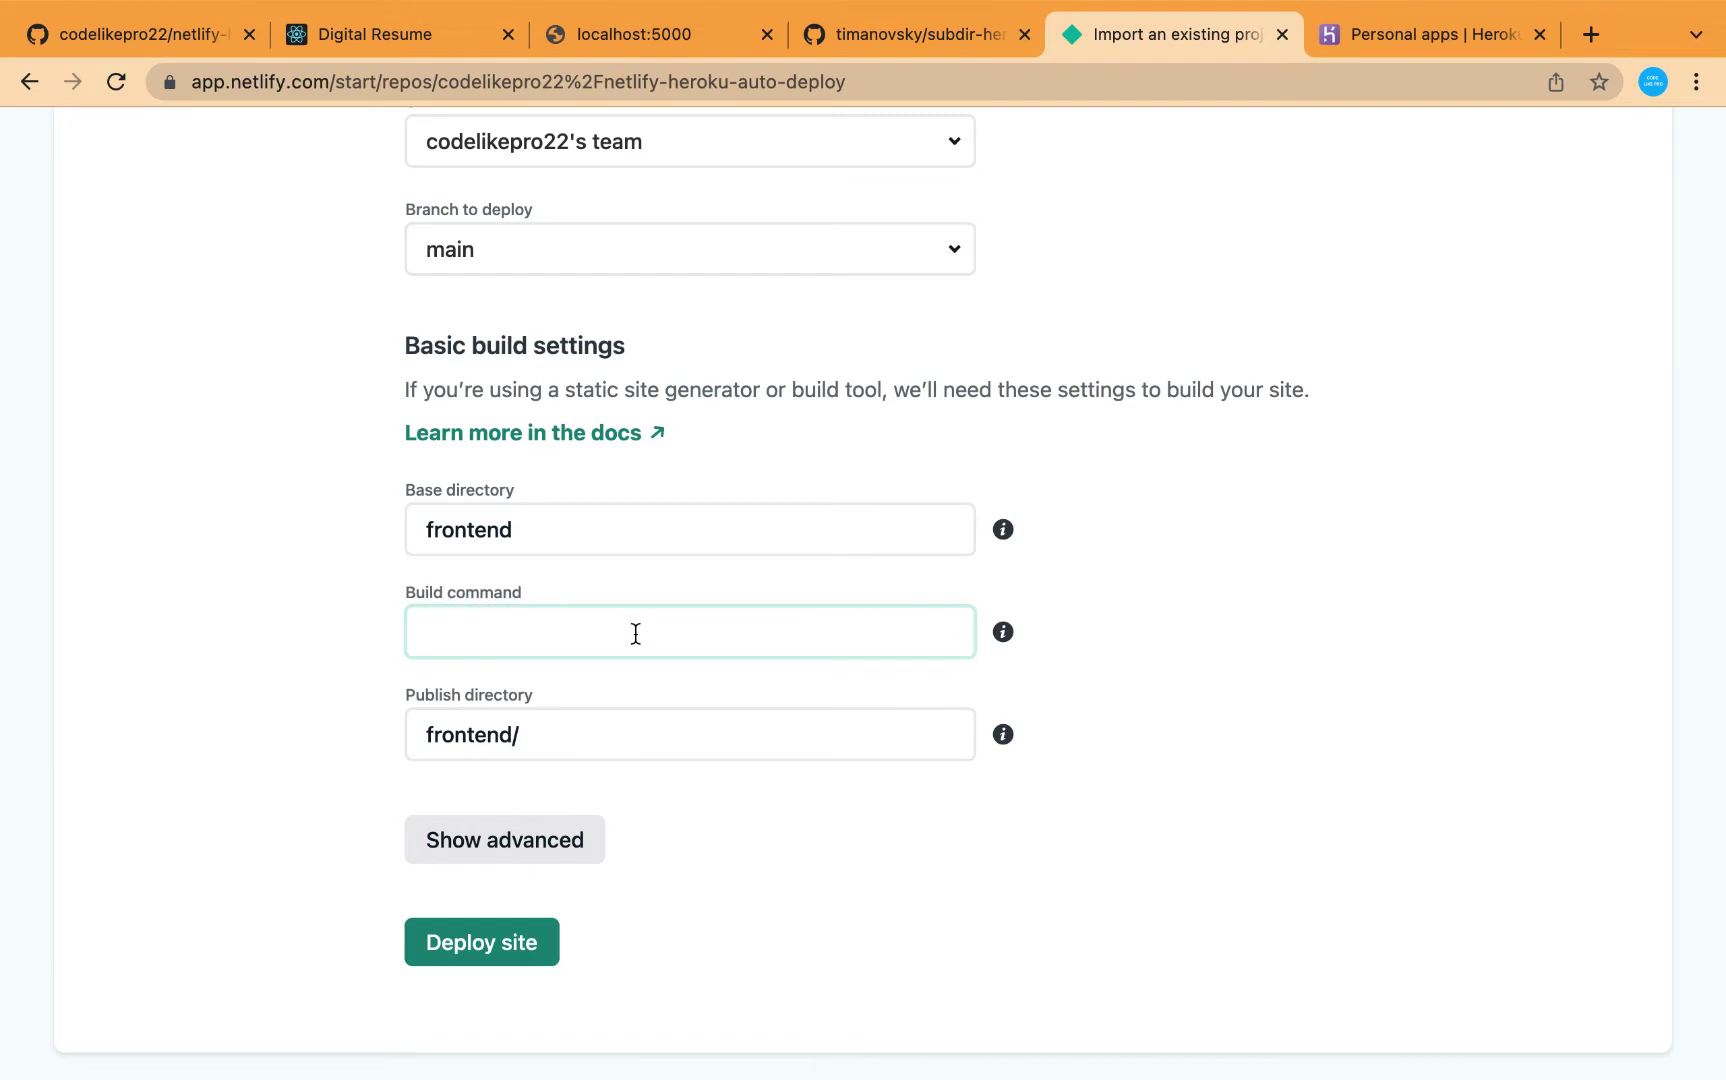
{"action": "type", "text": "npm run build"}
{"action": "left_click", "coordinate": [631, 737]}
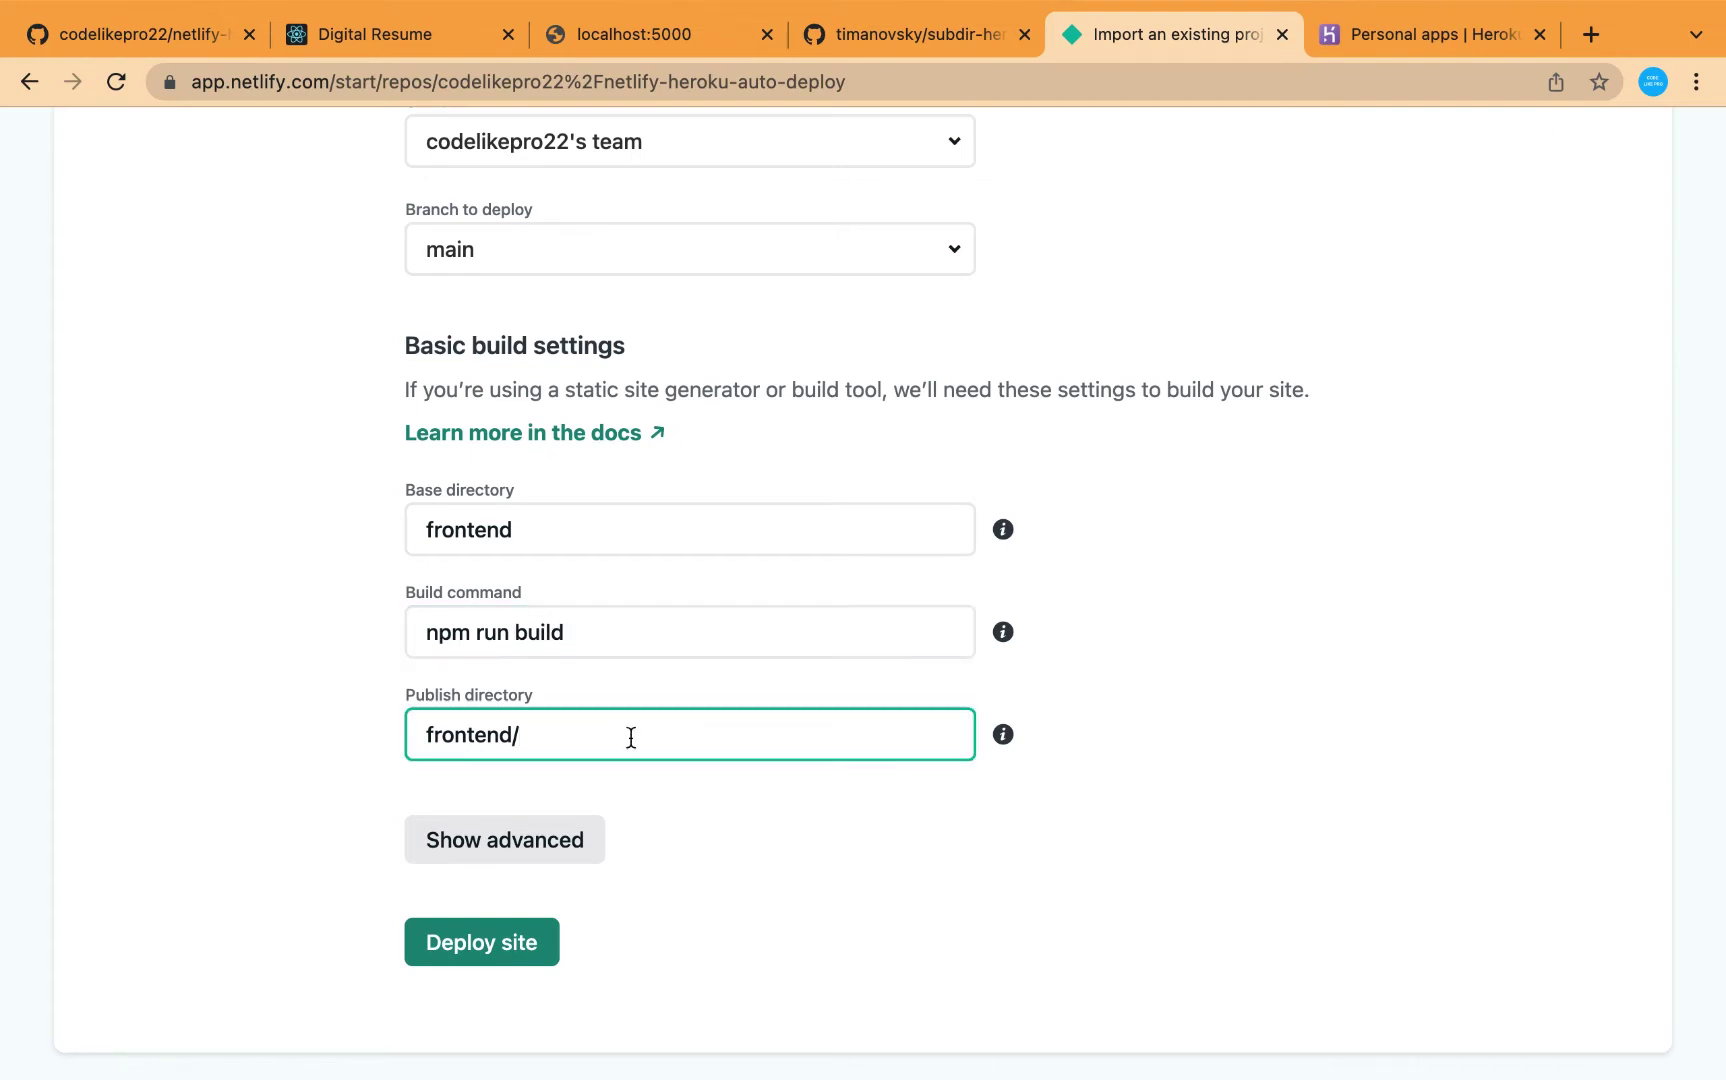
{"action": "type", "text": "build"}
{"action": "left_click", "coordinate": [516, 946]}
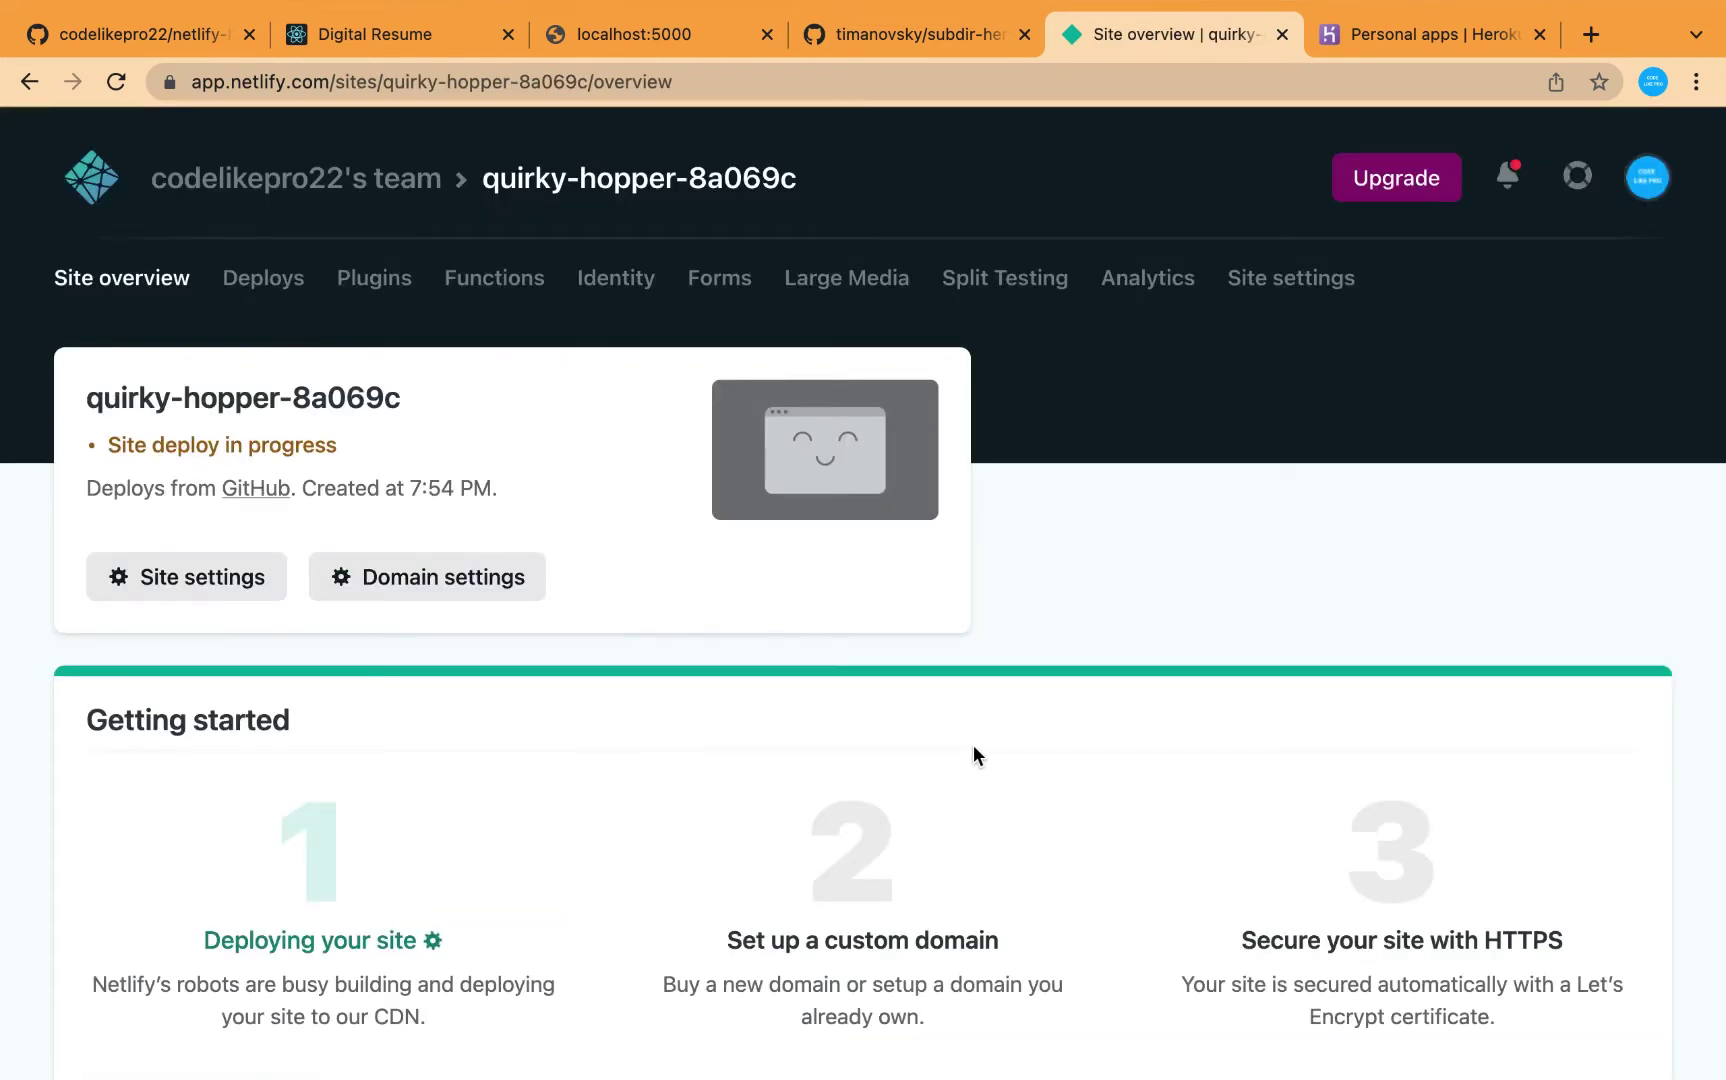
Step: Open the site's Deploys list and select the in-progress production deploy
{"action": "scroll", "coordinate": [974, 752], "scroll_direction": "down", "scroll_amount": 5}
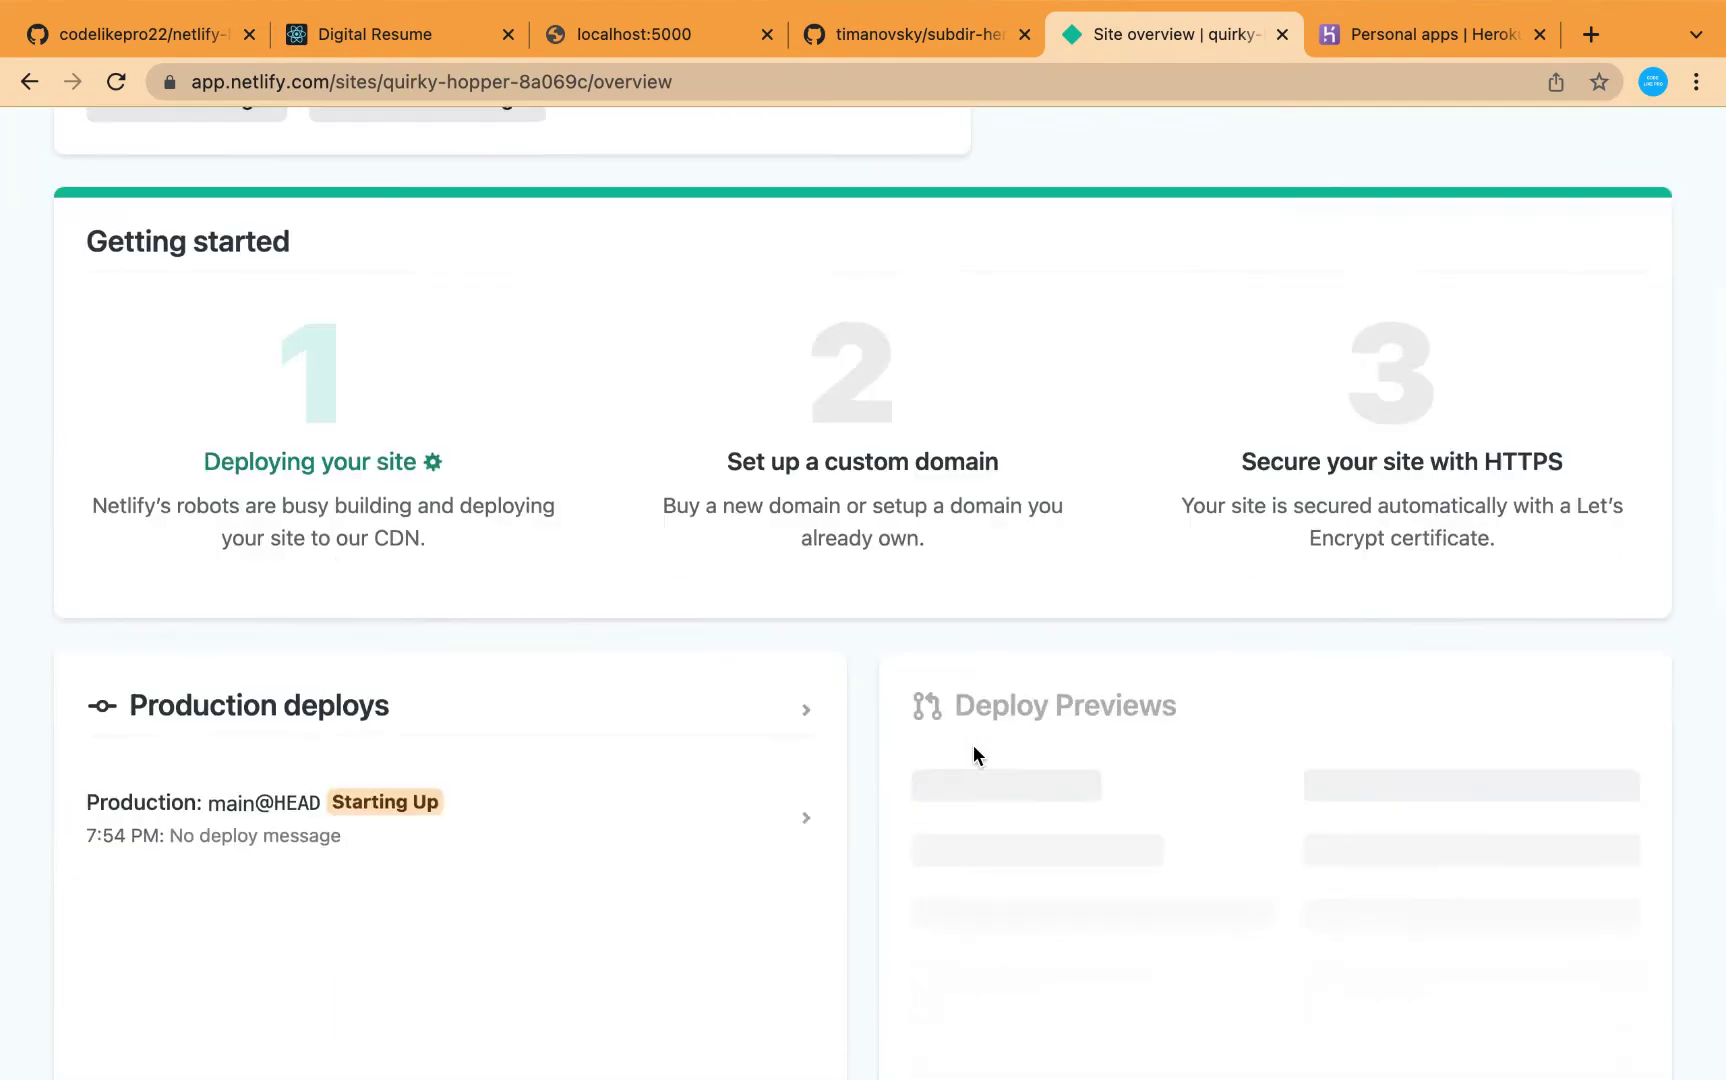
{"action": "scroll", "coordinate": [974, 748], "scroll_direction": "down", "scroll_amount": 4}
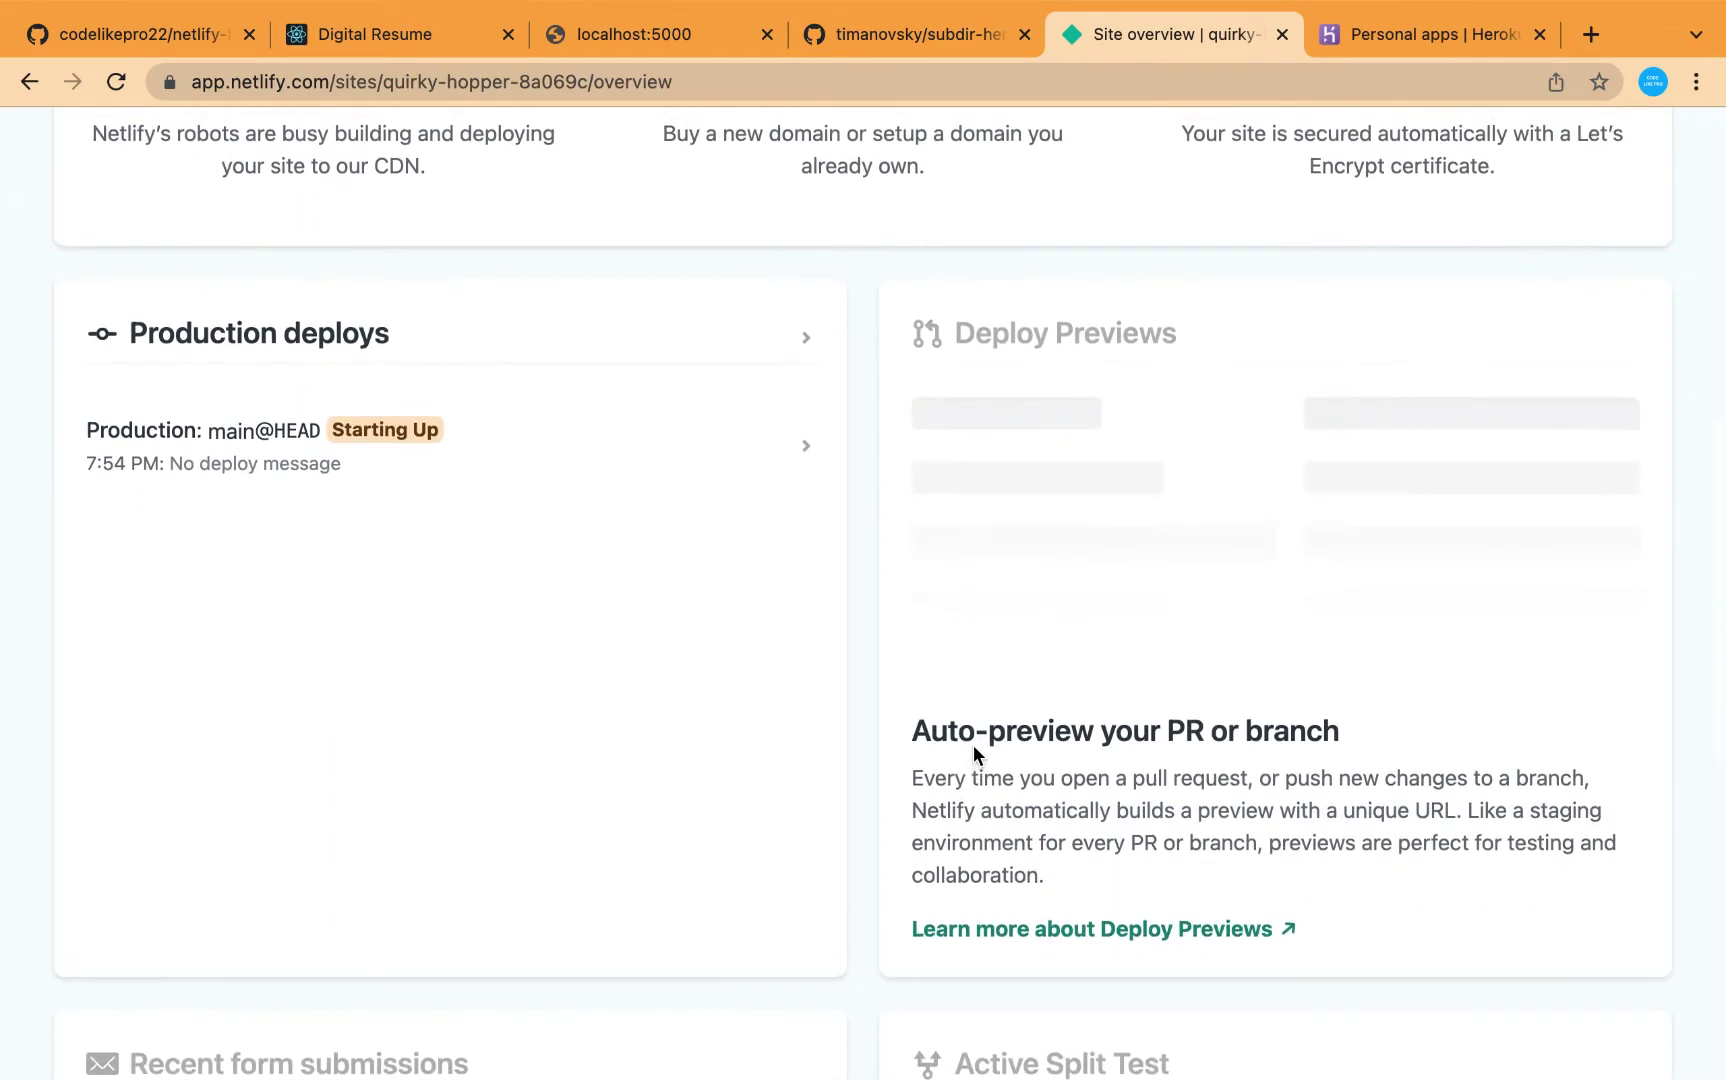
{"action": "scroll", "coordinate": [974, 748], "scroll_direction": "up", "scroll_amount": 6}
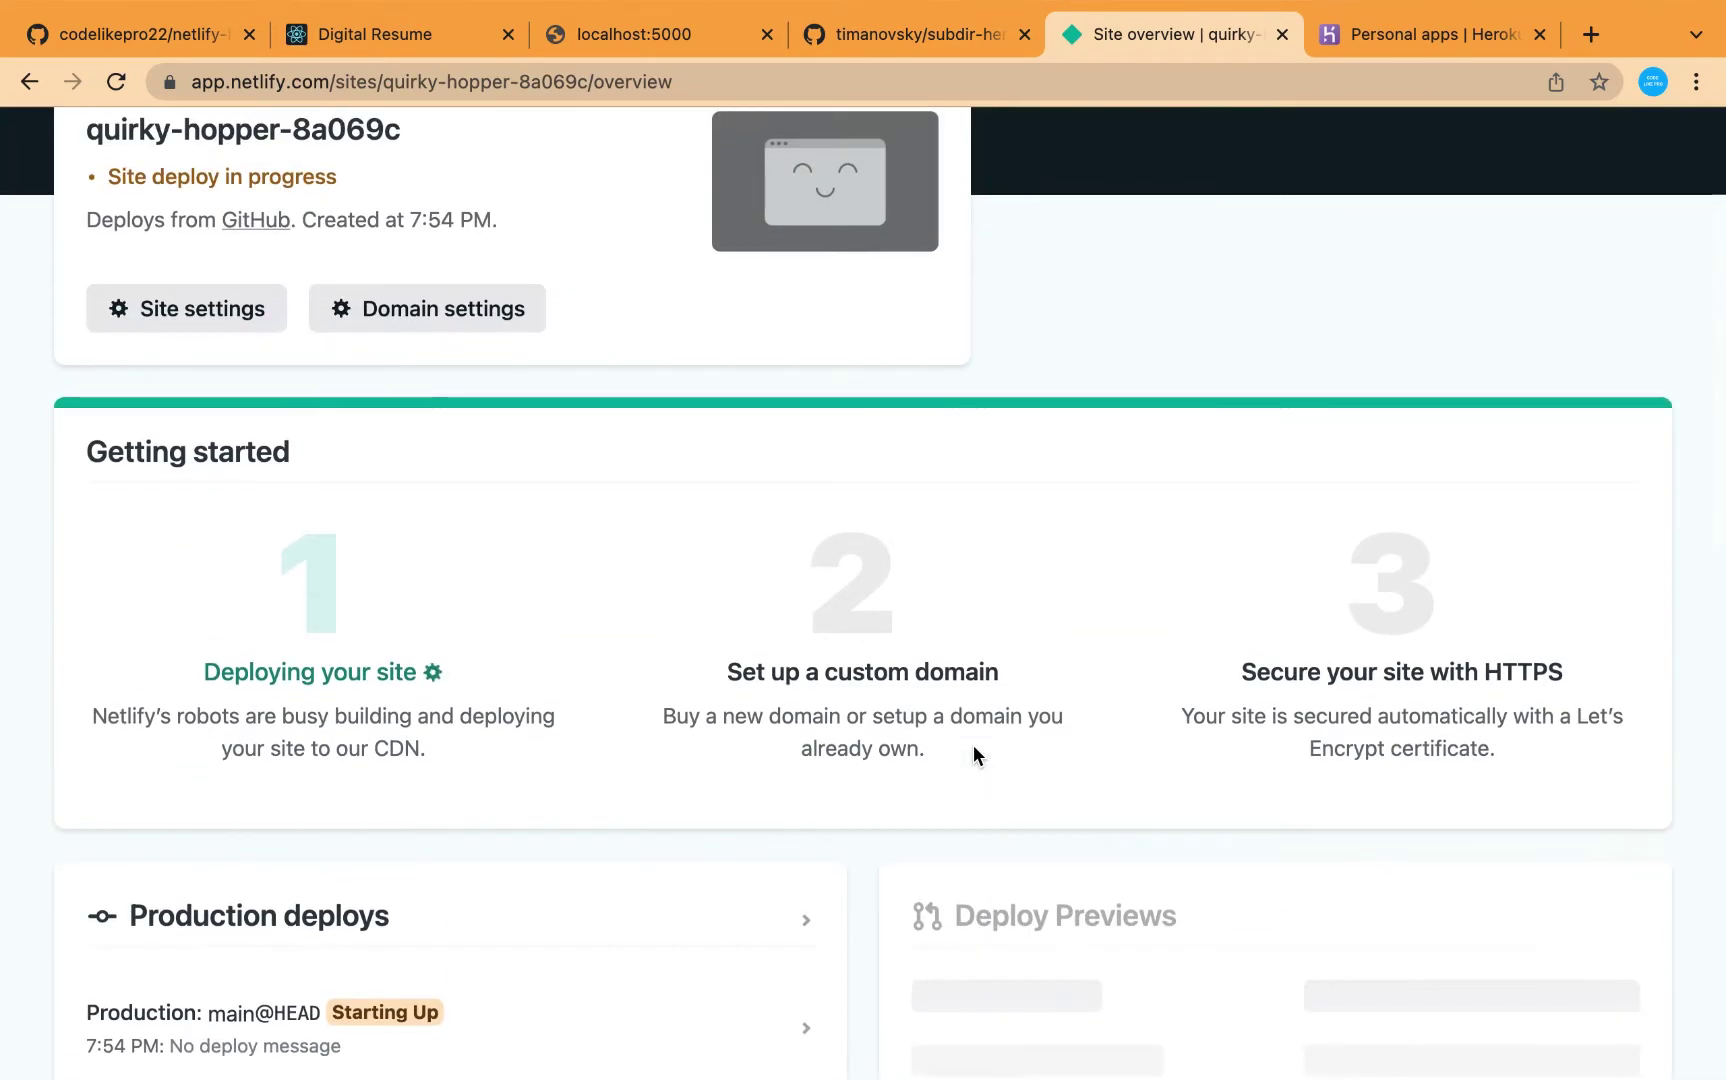
{"action": "scroll", "coordinate": [974, 748], "scroll_direction": "up", "scroll_amount": 2}
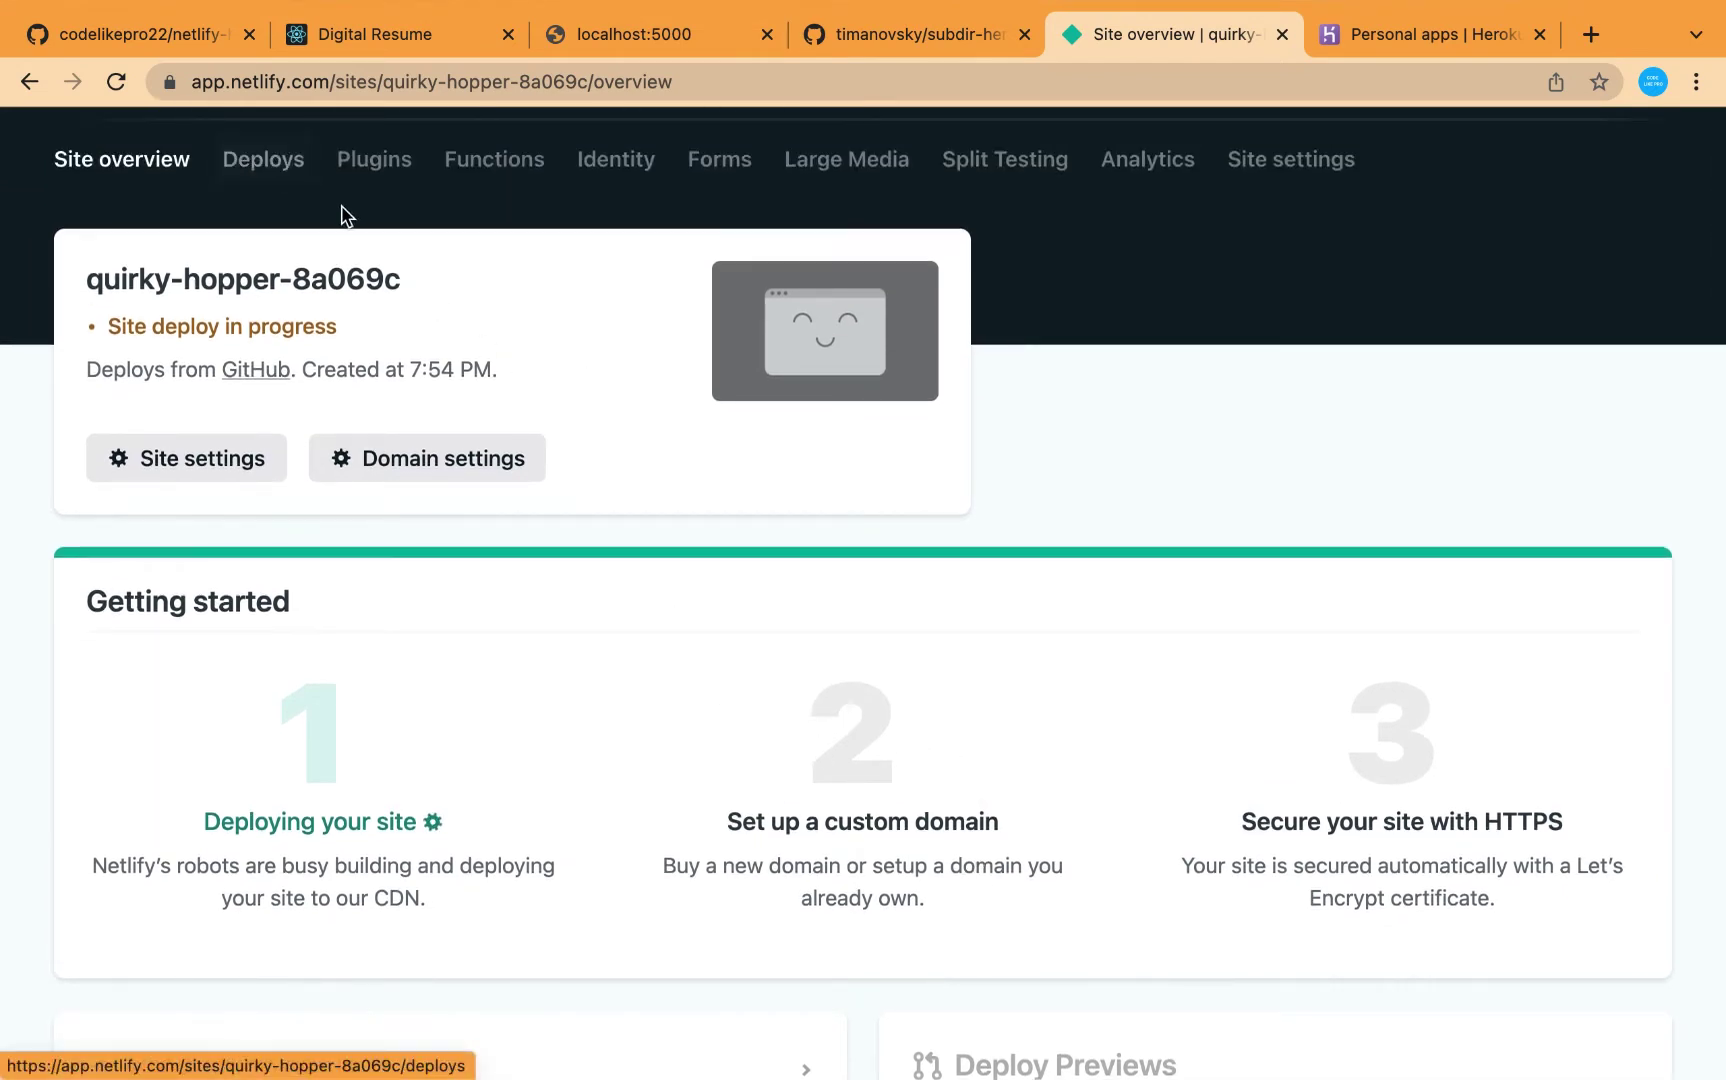
{"action": "left_click", "coordinate": [277, 173]}
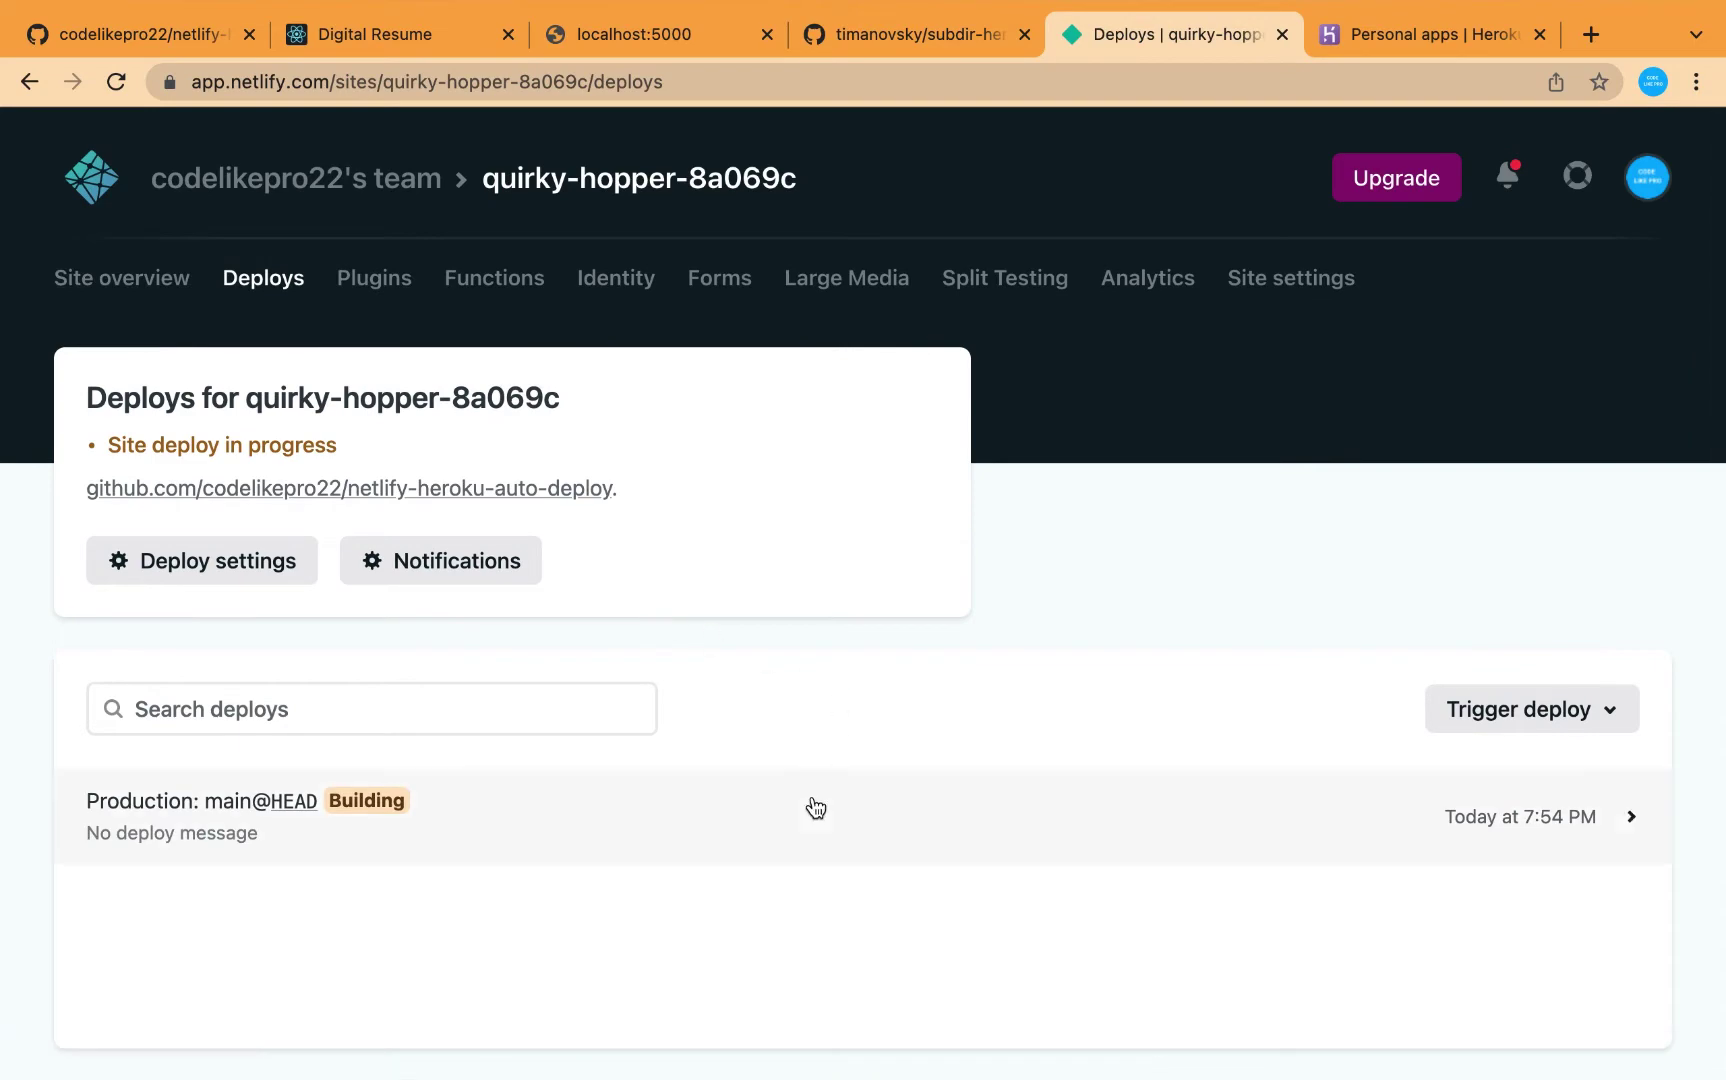
{"action": "scroll", "coordinate": [813, 805], "scroll_direction": "down", "scroll_amount": 1}
{"action": "scroll", "coordinate": [816, 808], "scroll_direction": "down", "scroll_amount": 2}
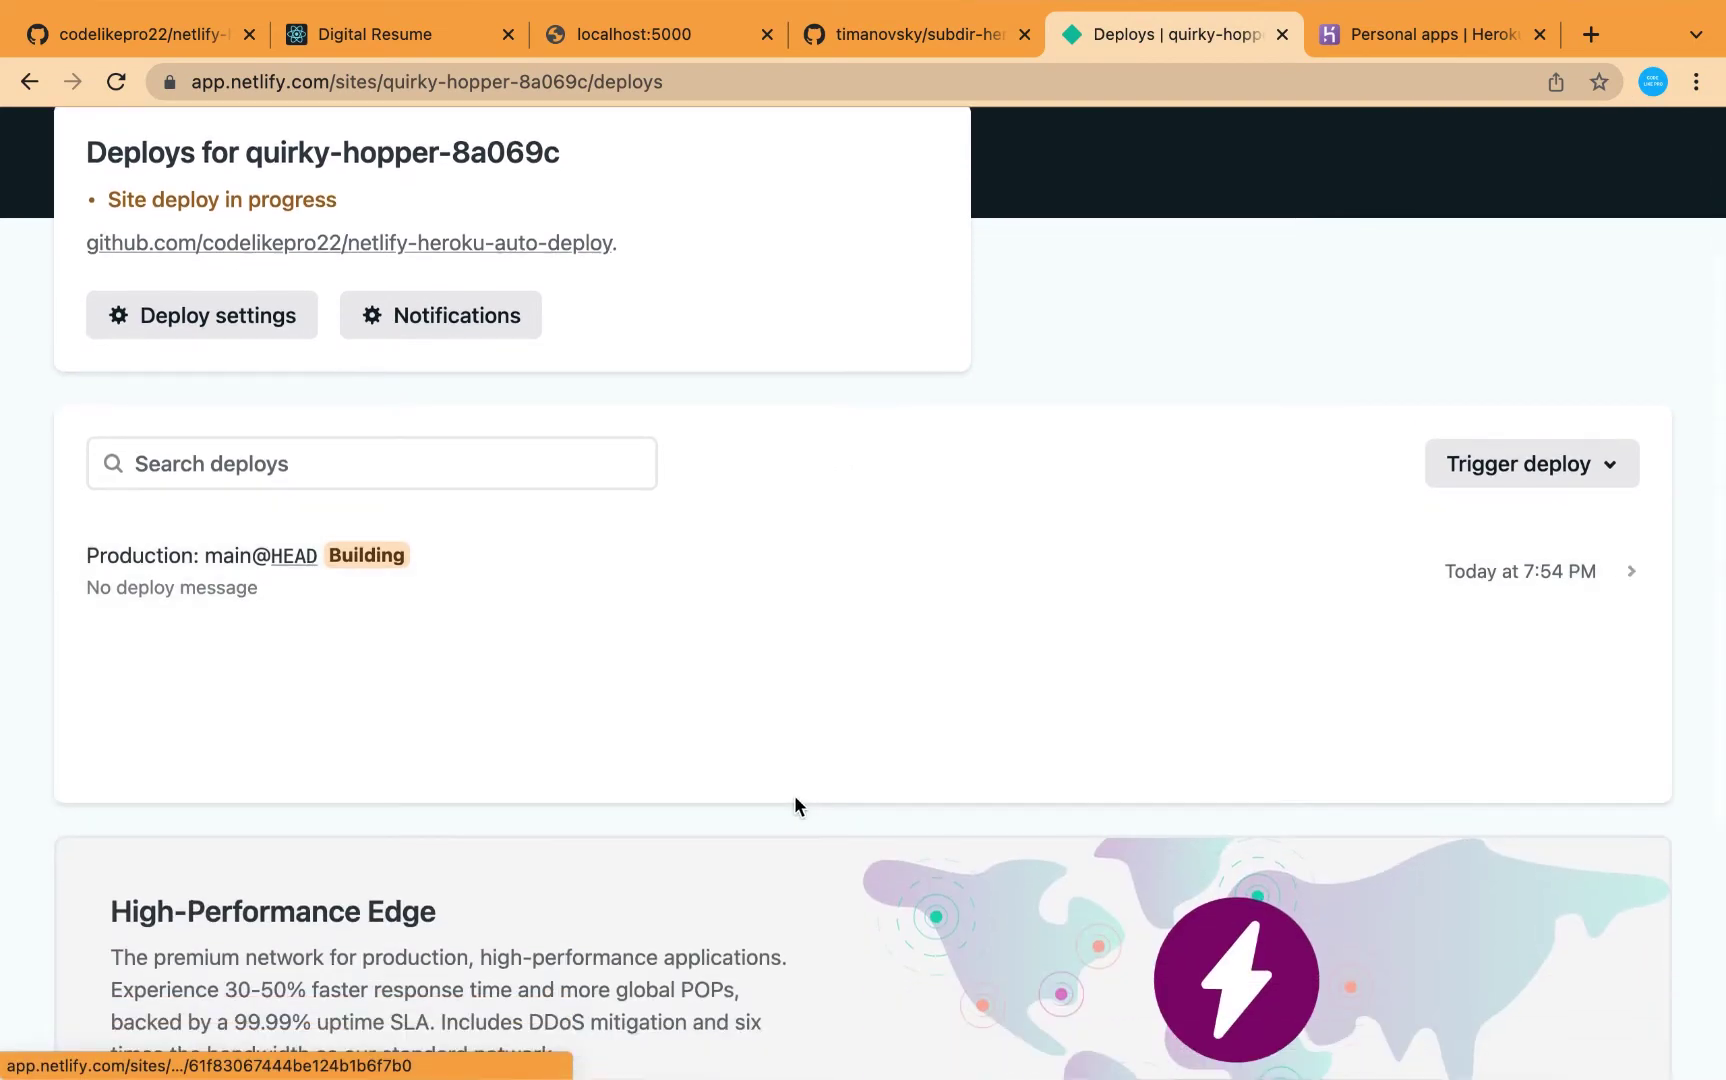
{"action": "left_click", "coordinate": [383, 558]}
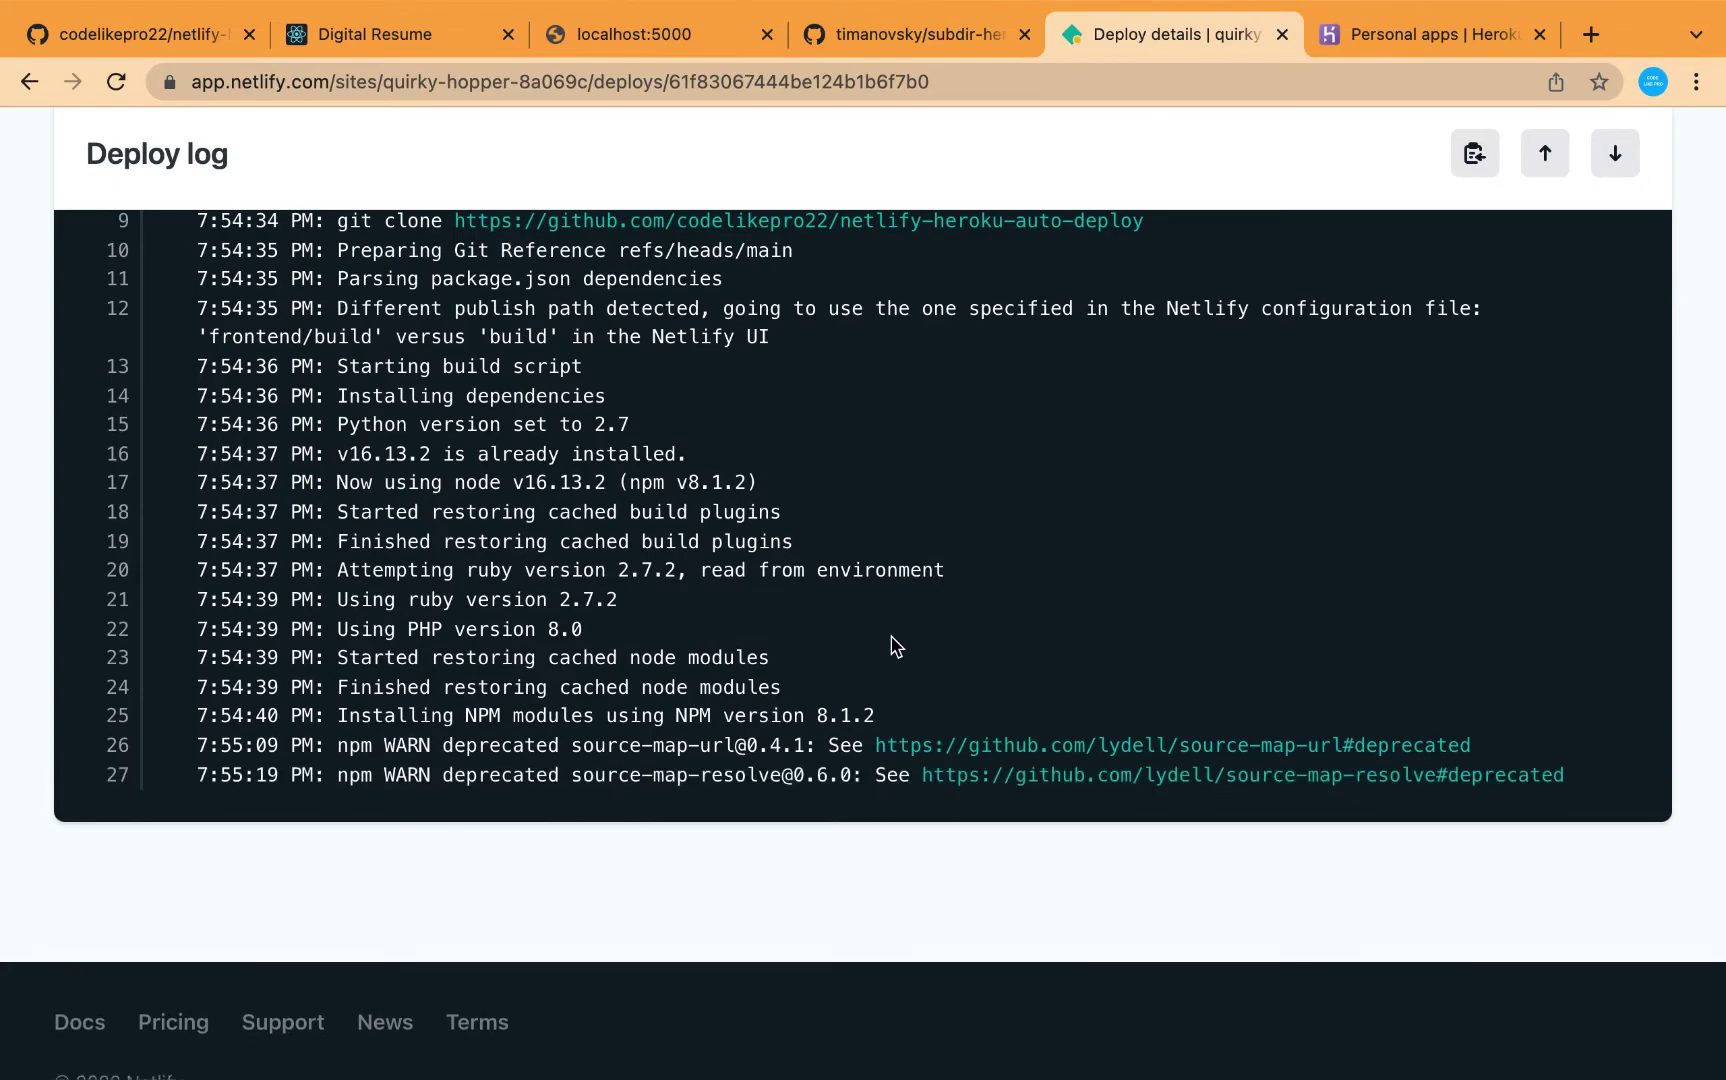
Step: Read the deploy log through to 'Site is live' and 'Build script success'
{"action": "scroll", "coordinate": [895, 645], "scroll_direction": "up", "scroll_amount": 3}
{"action": "scroll", "coordinate": [895, 645], "scroll_direction": "down", "scroll_amount": 1}
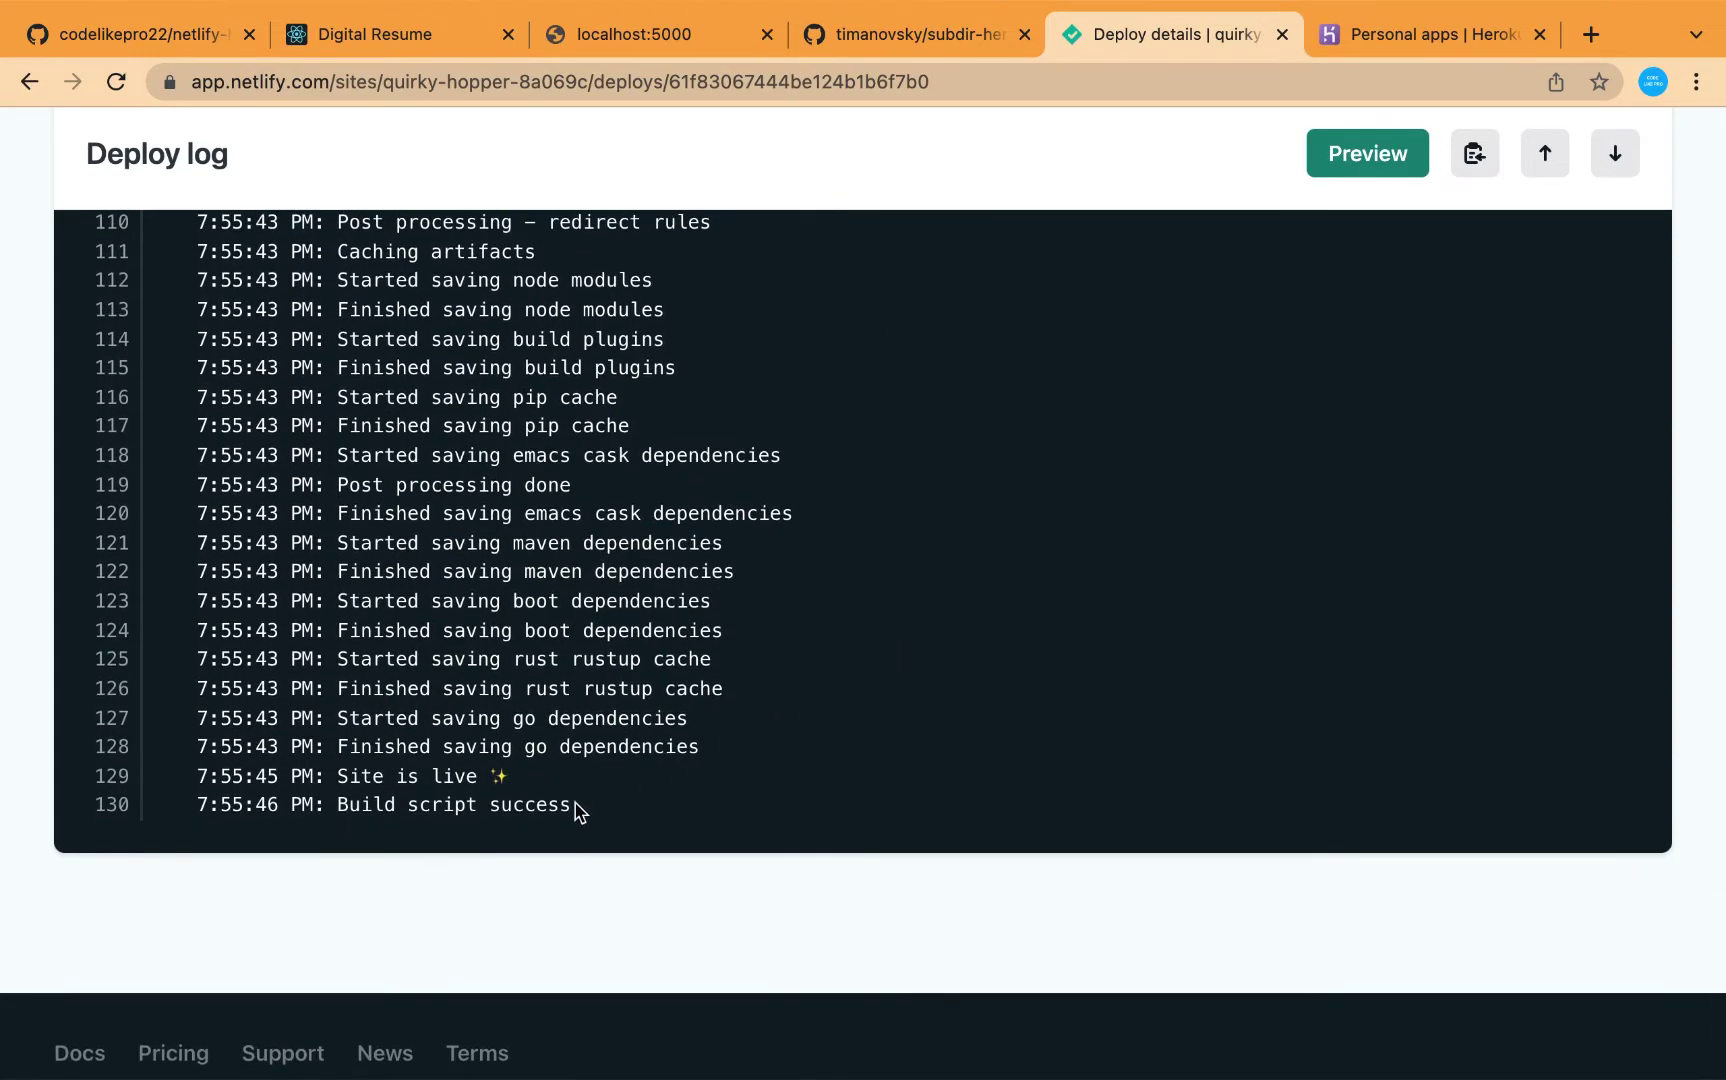
{"action": "left_click_drag", "start_coordinate": [577, 805], "coordinate": [337, 806]}
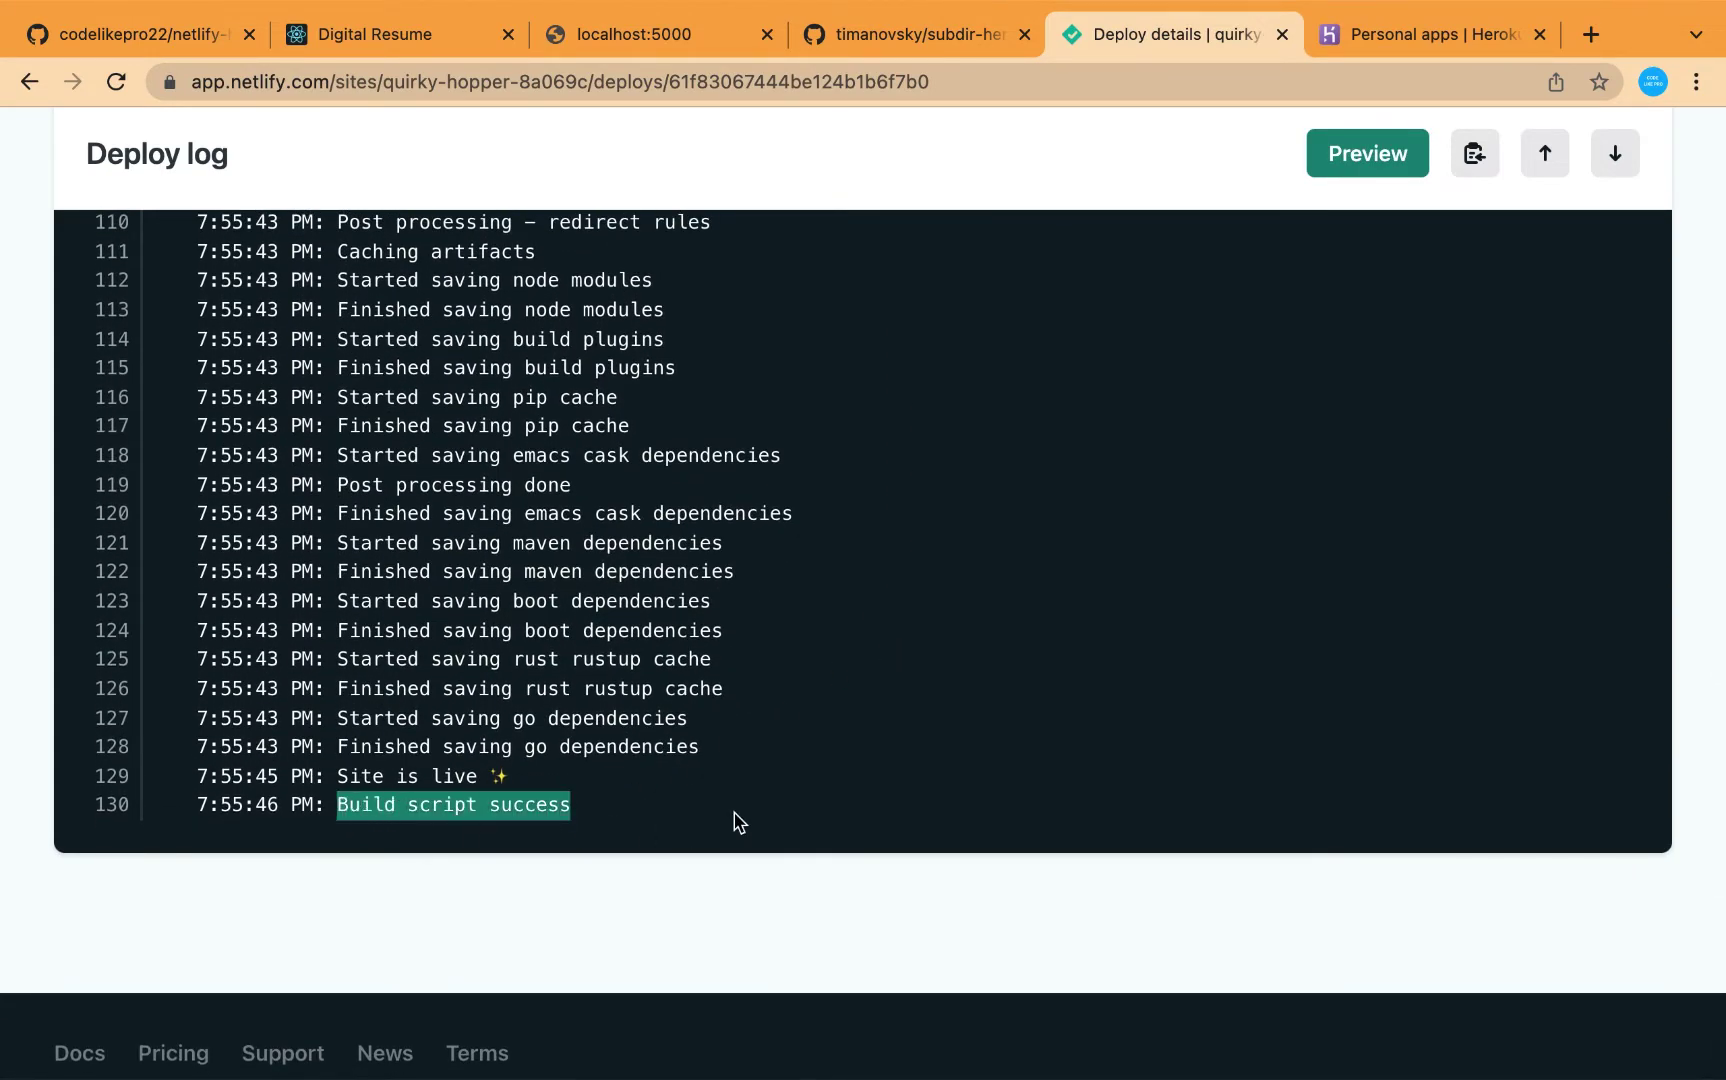
{"action": "scroll", "coordinate": [738, 822], "scroll_direction": "up", "scroll_amount": 1}
{"action": "scroll", "coordinate": [738, 822], "scroll_direction": "up", "scroll_amount": 1}
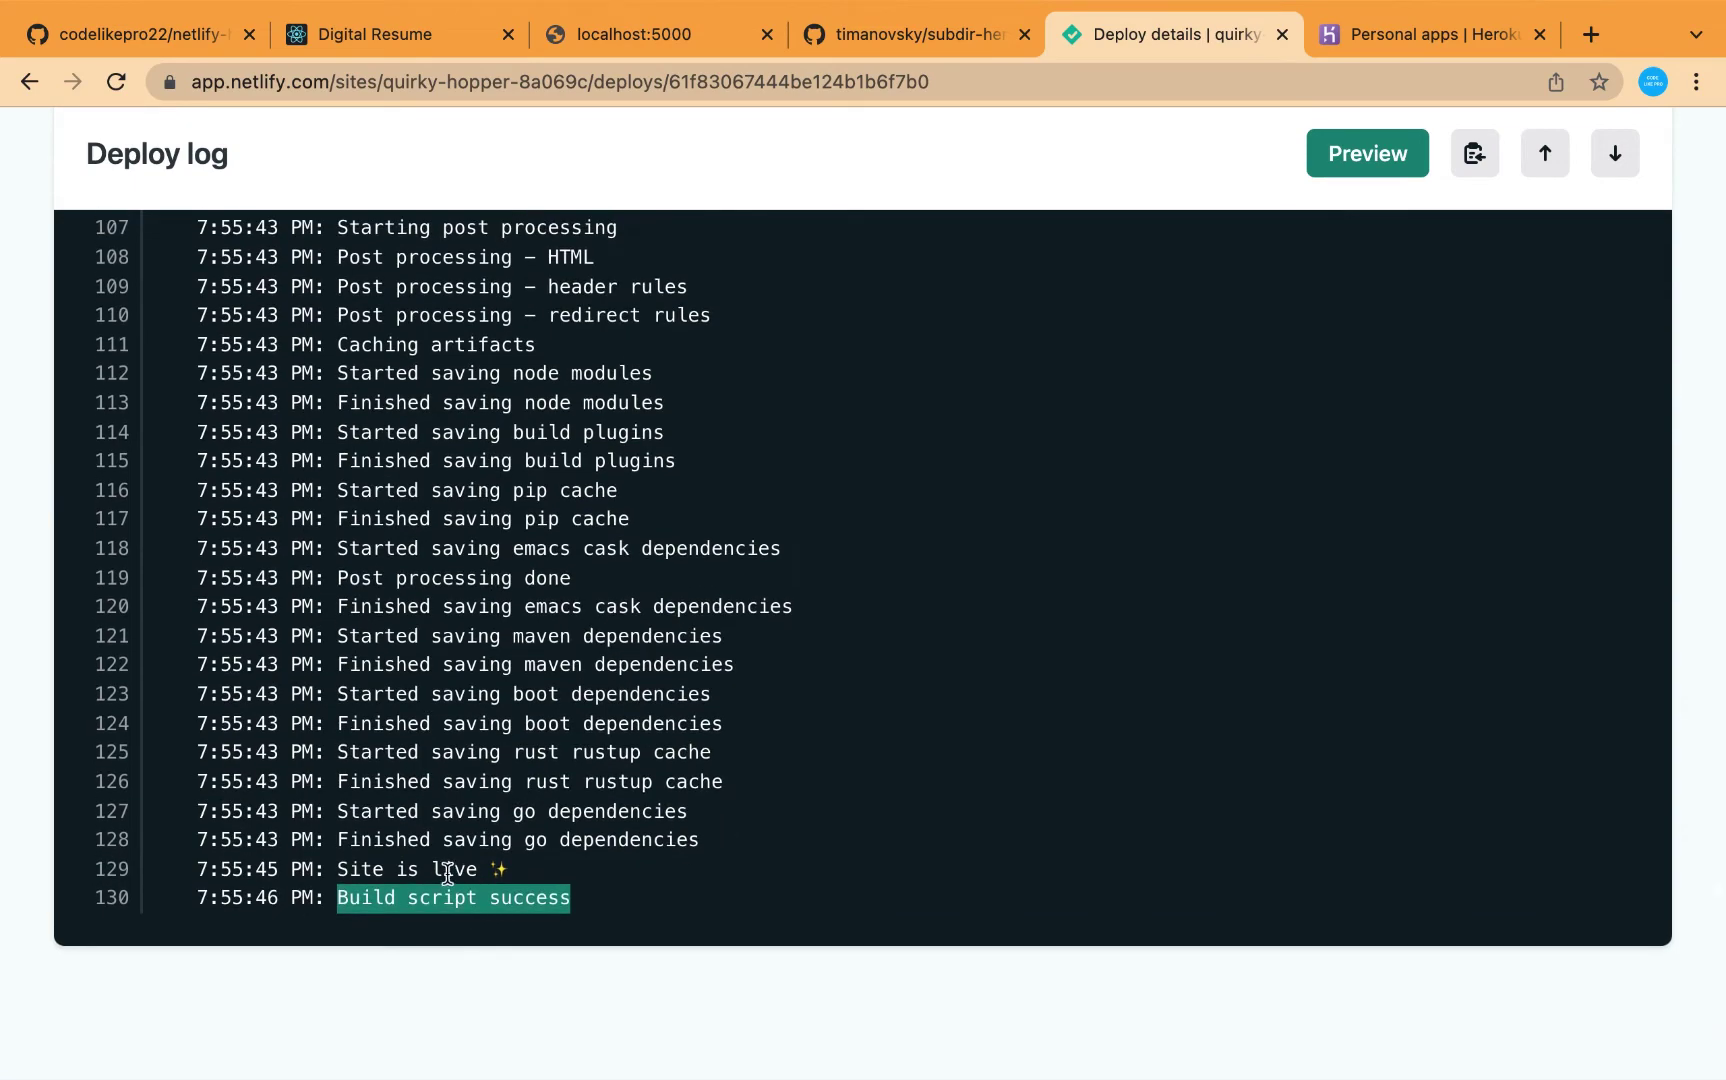
{"action": "scroll", "coordinate": [897, 808], "scroll_direction": "up", "scroll_amount": 20}
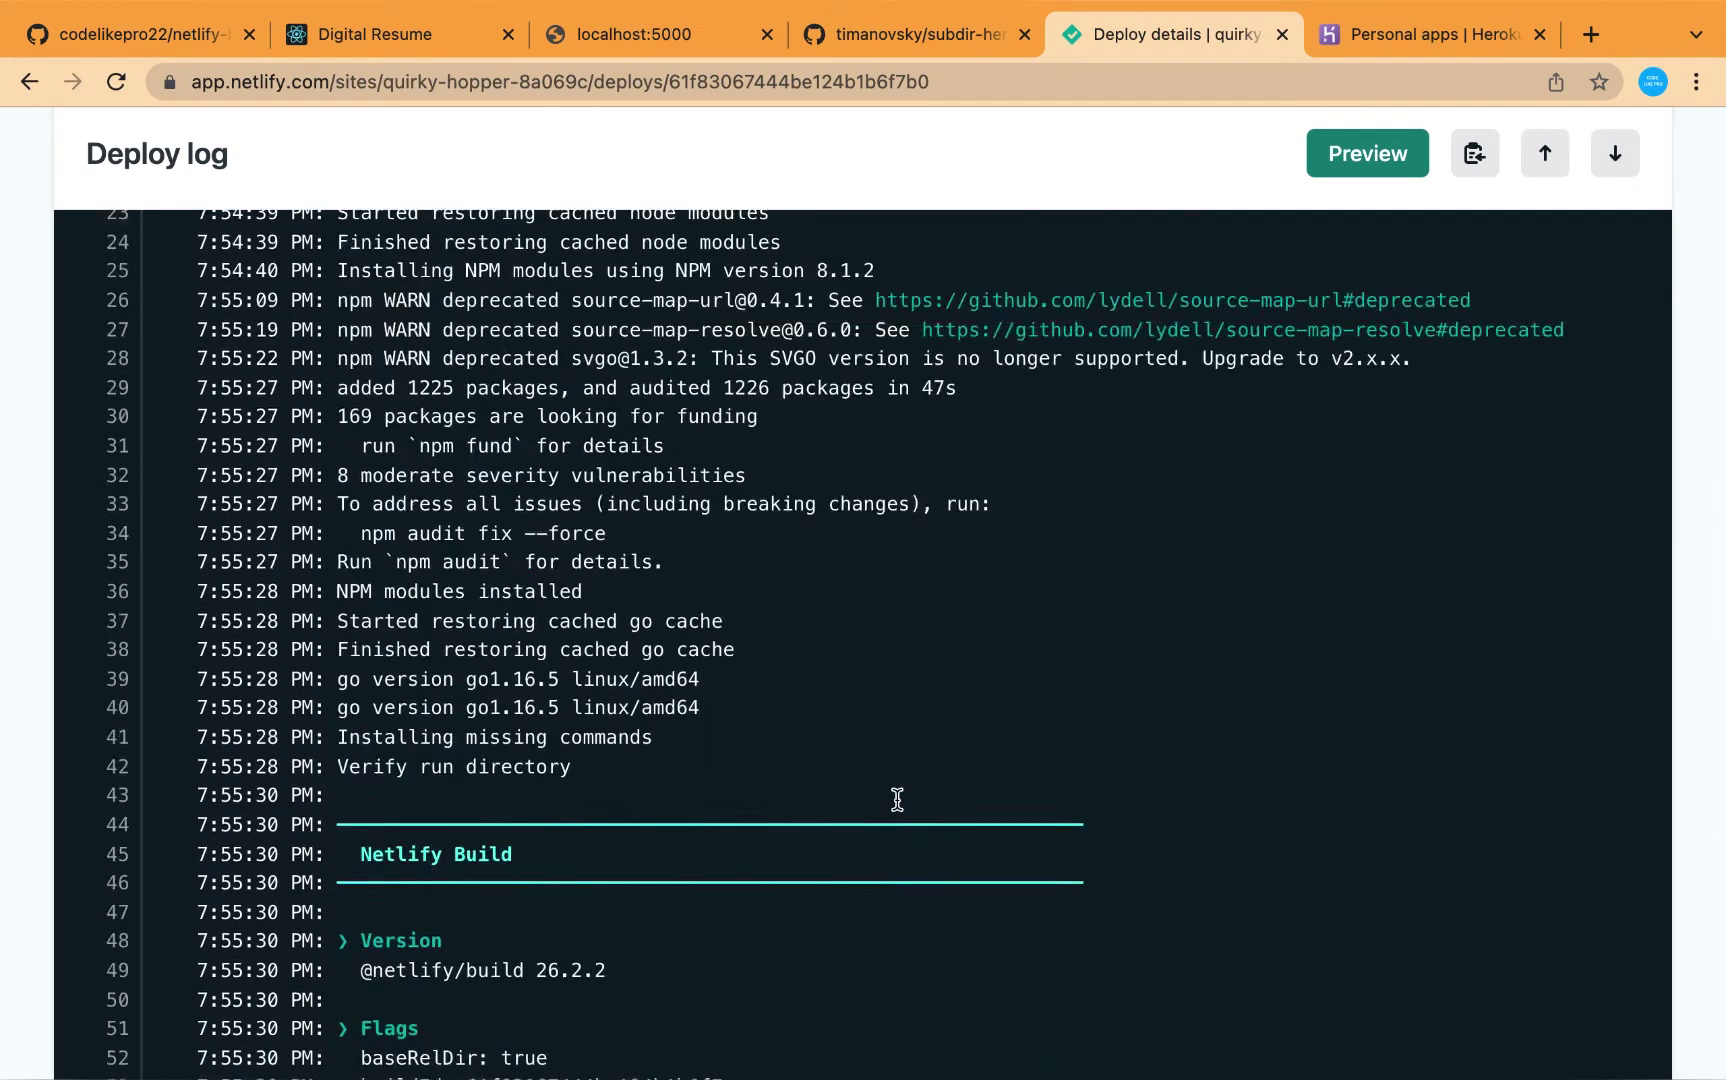
{"action": "scroll", "coordinate": [897, 808], "scroll_direction": "down", "scroll_amount": 10}
{"action": "scroll", "coordinate": [897, 808], "scroll_direction": "up", "scroll_amount": 2}
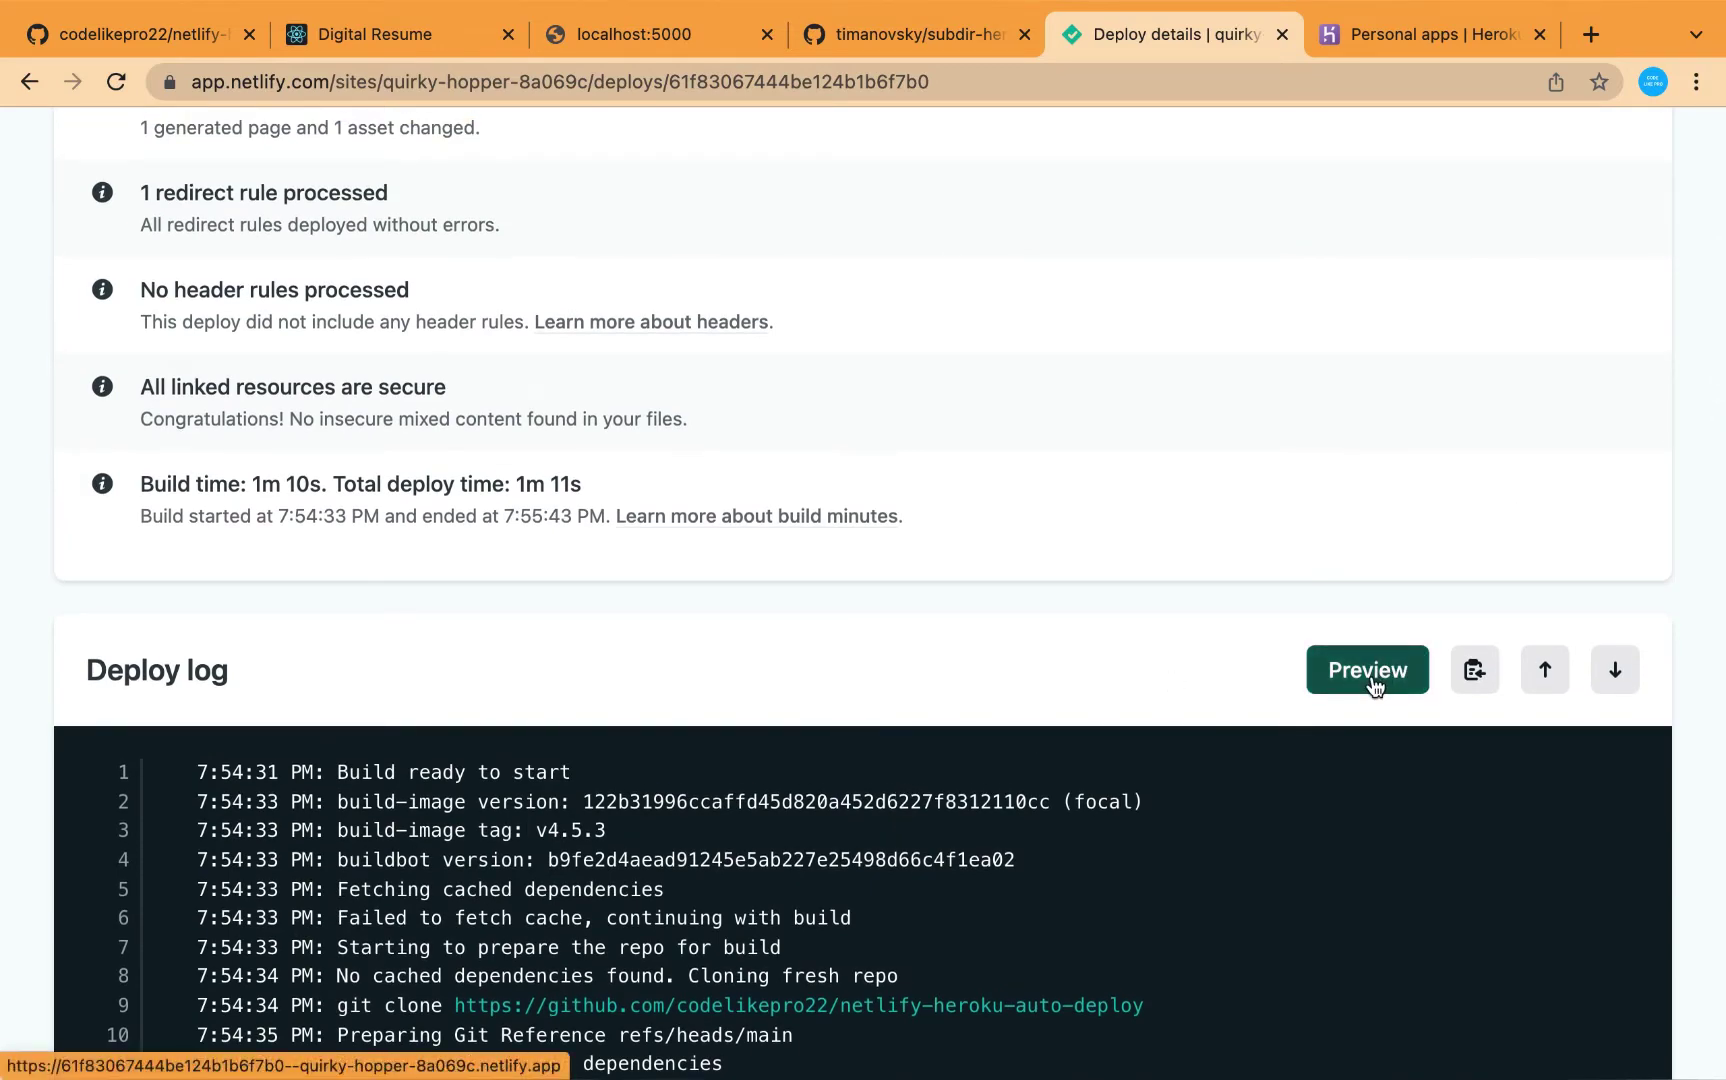
Step: Open the deploy preview, flip the resume card twice, and check its quirky-hopper-8a069c address
{"action": "left_click", "coordinate": [1371, 674]}
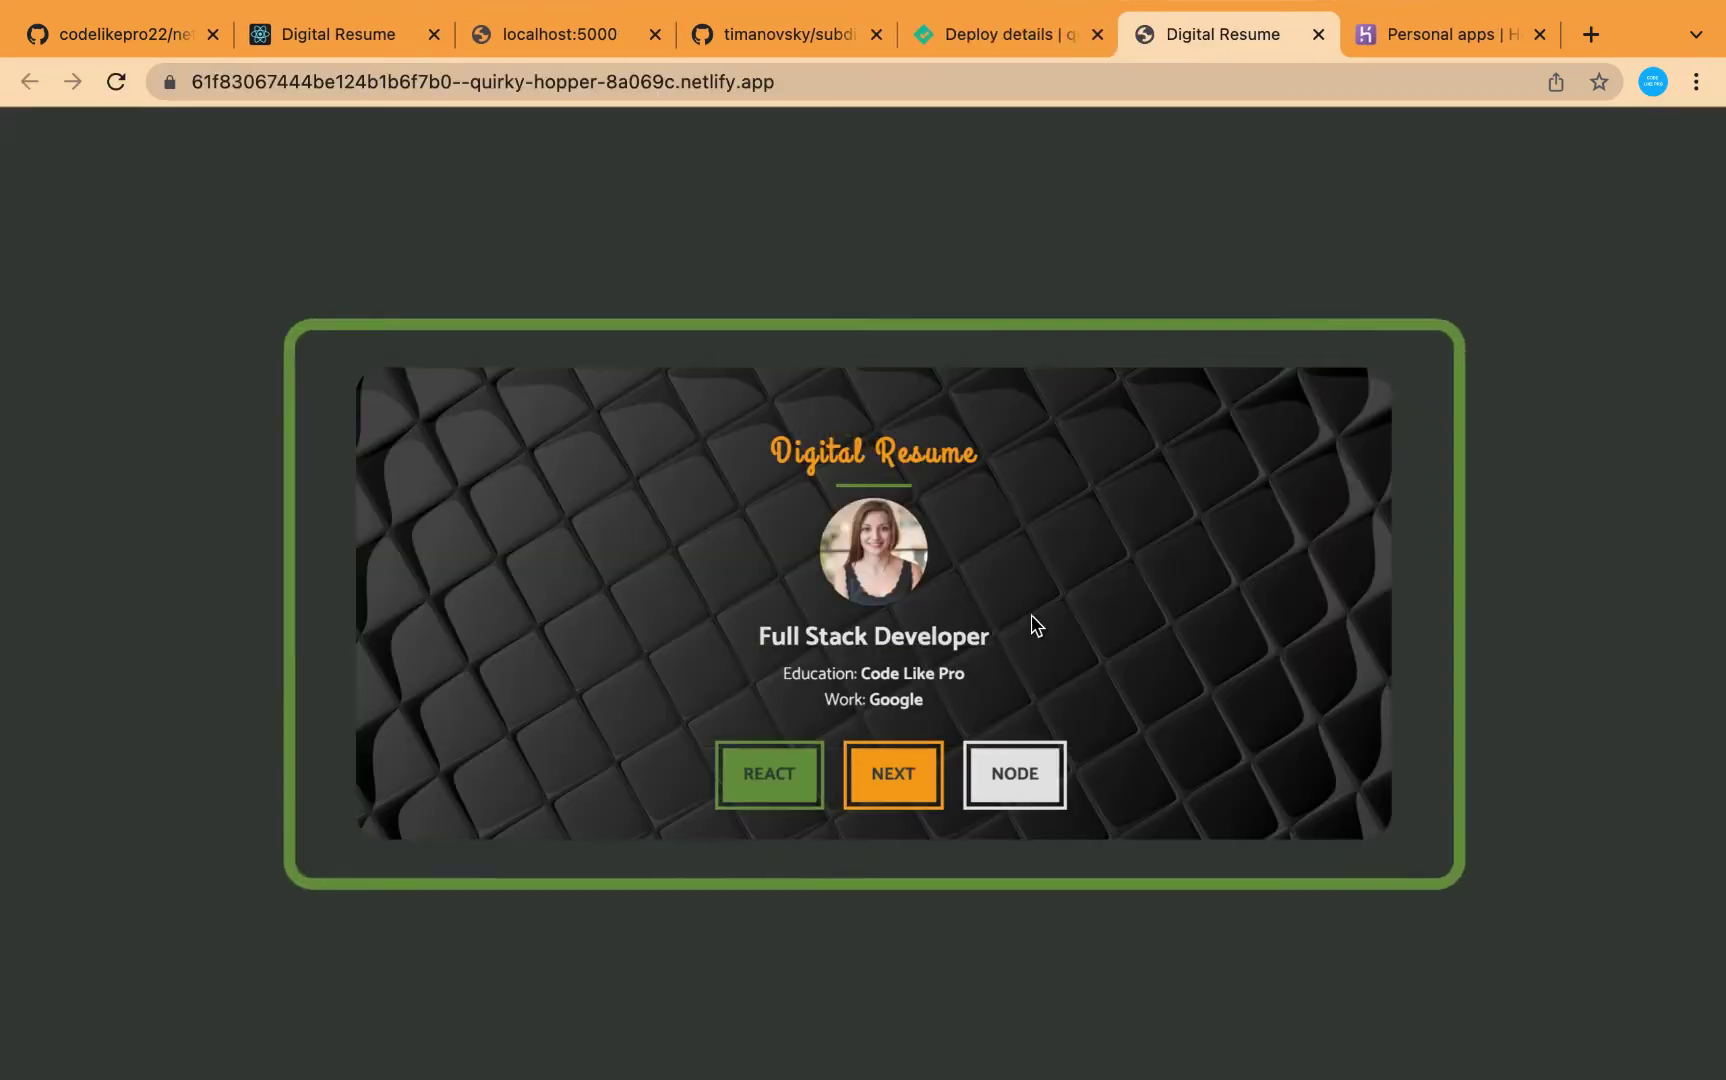
{"action": "left_click", "coordinate": [703, 556]}
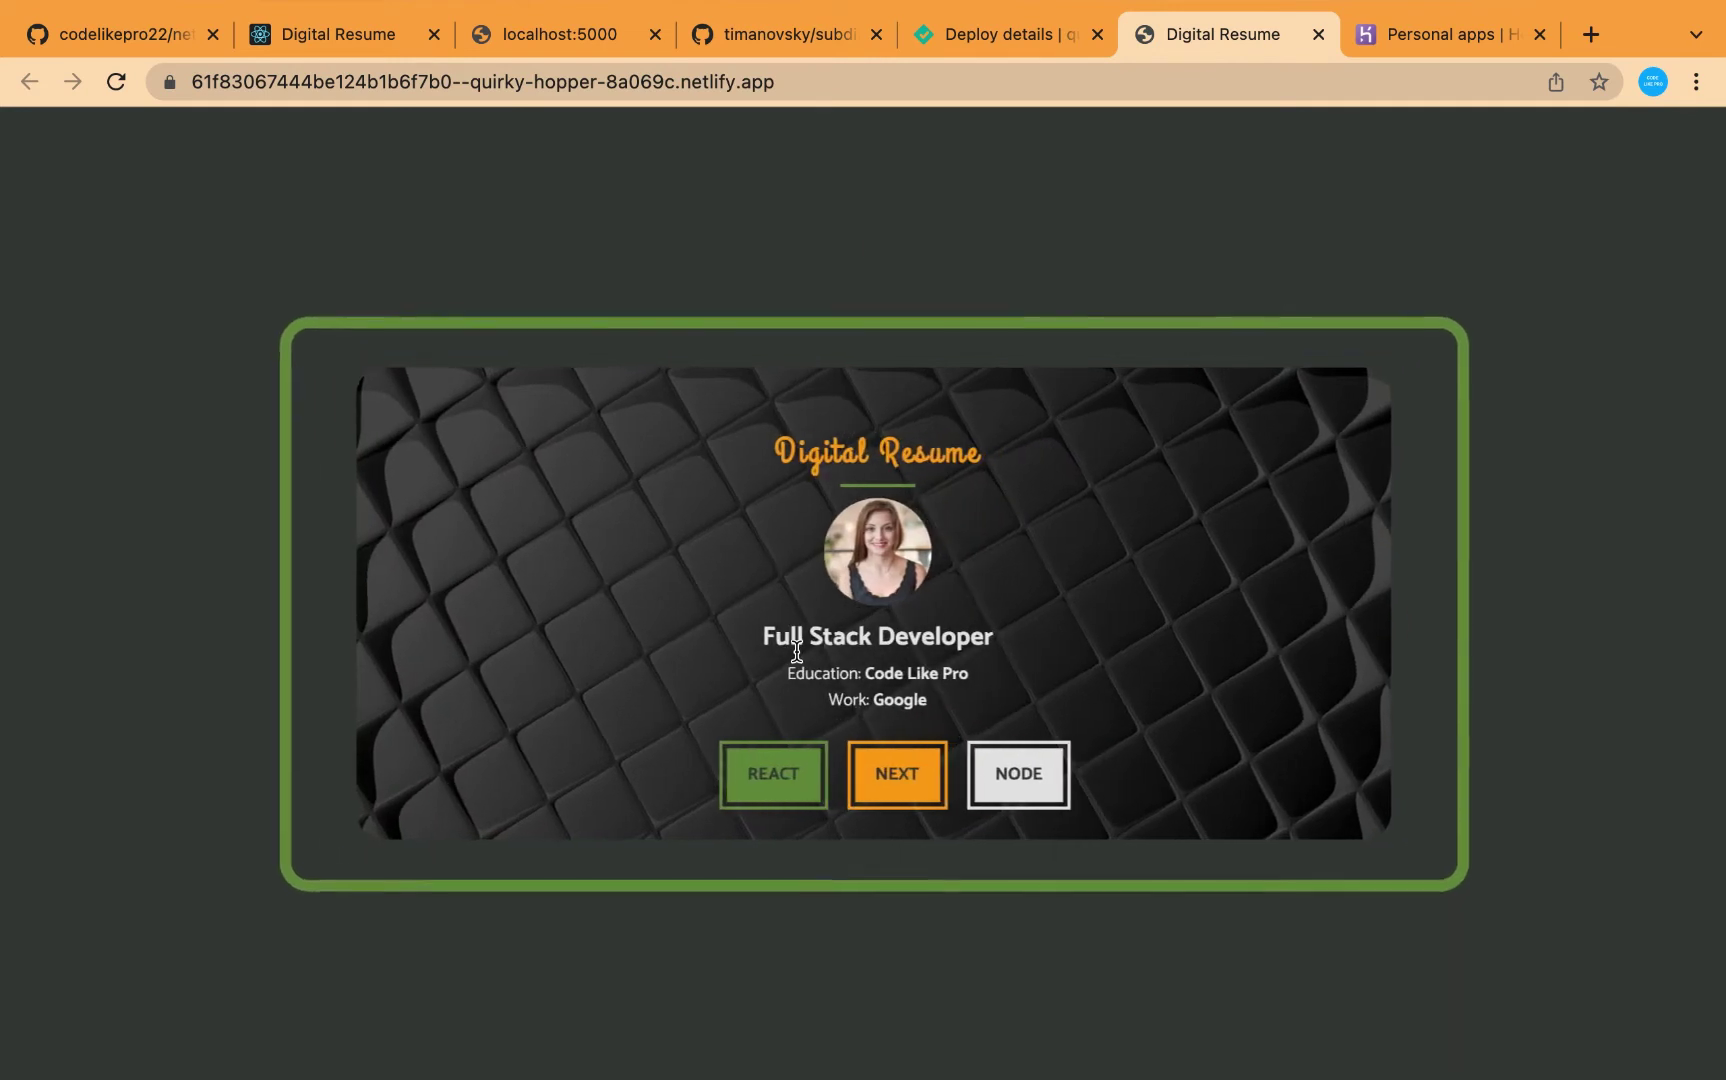
{"action": "left_click", "coordinate": [797, 650]}
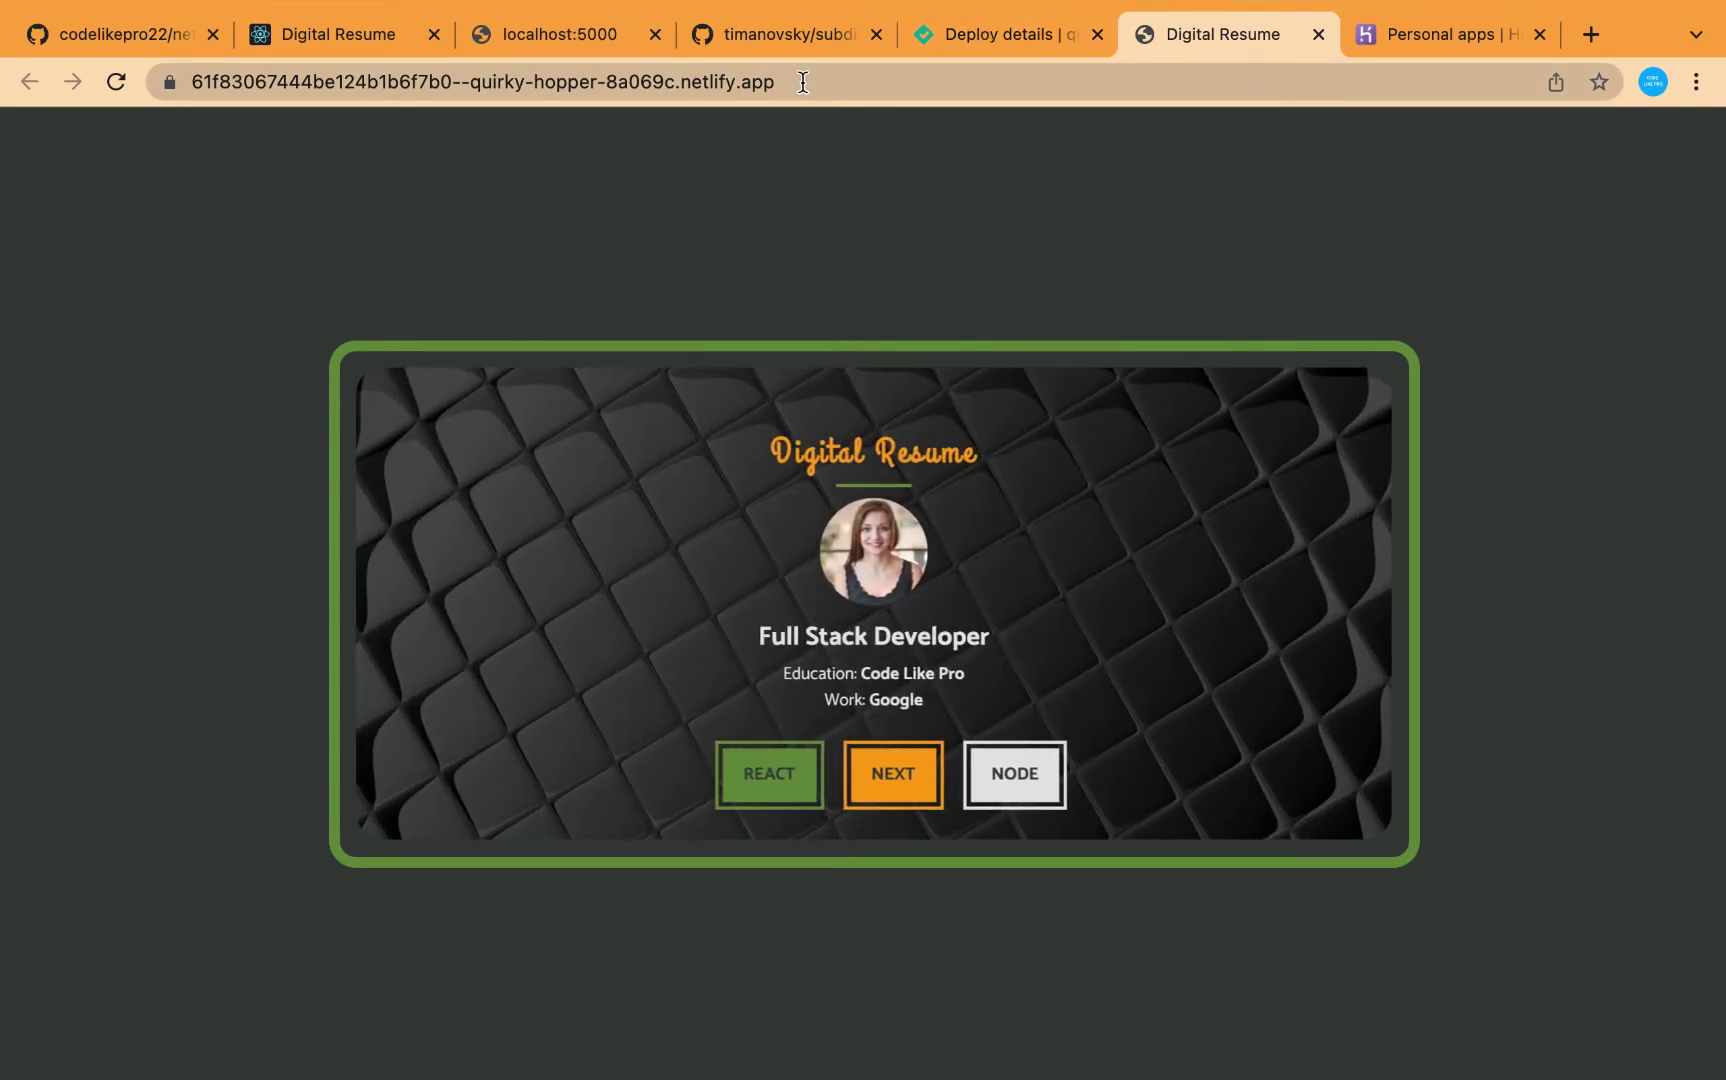
{"action": "left_click", "coordinate": [803, 82]}
{"action": "left_click_drag", "start_coordinate": [745, 78], "coordinate": [570, 105]}
{"action": "key", "text": "End"}
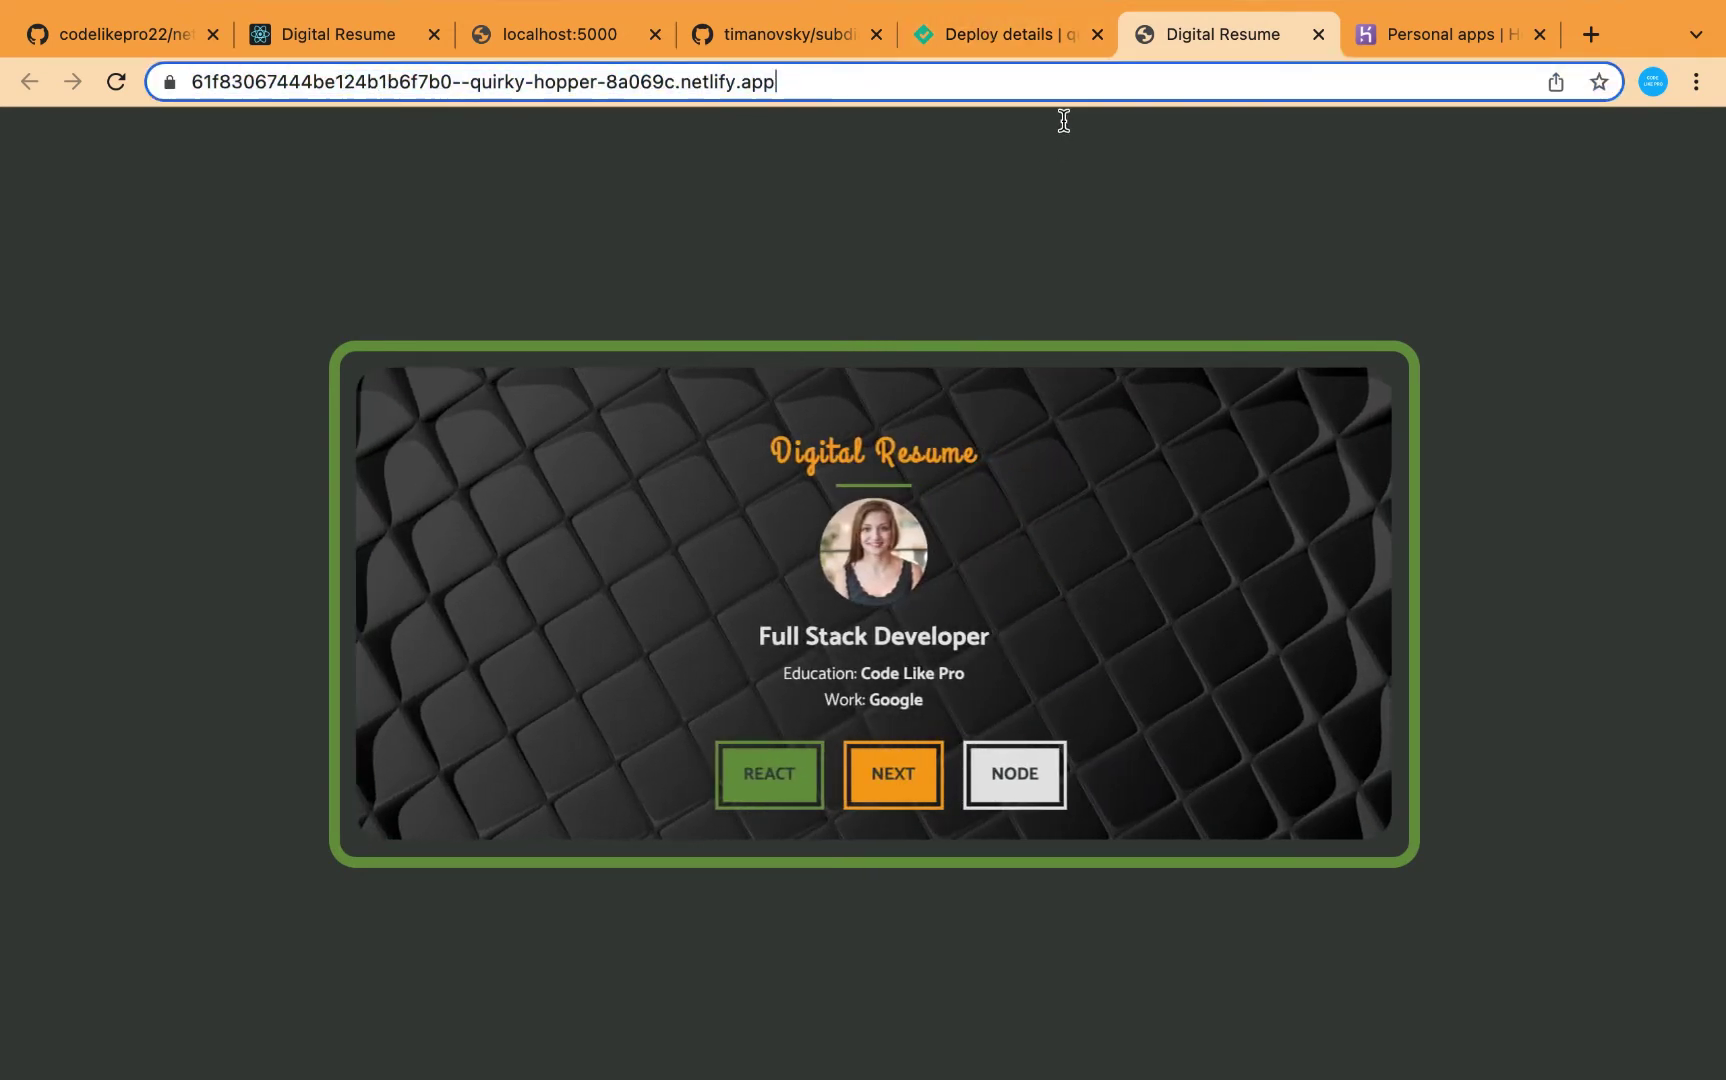
{"action": "left_click", "coordinate": [1005, 36]}
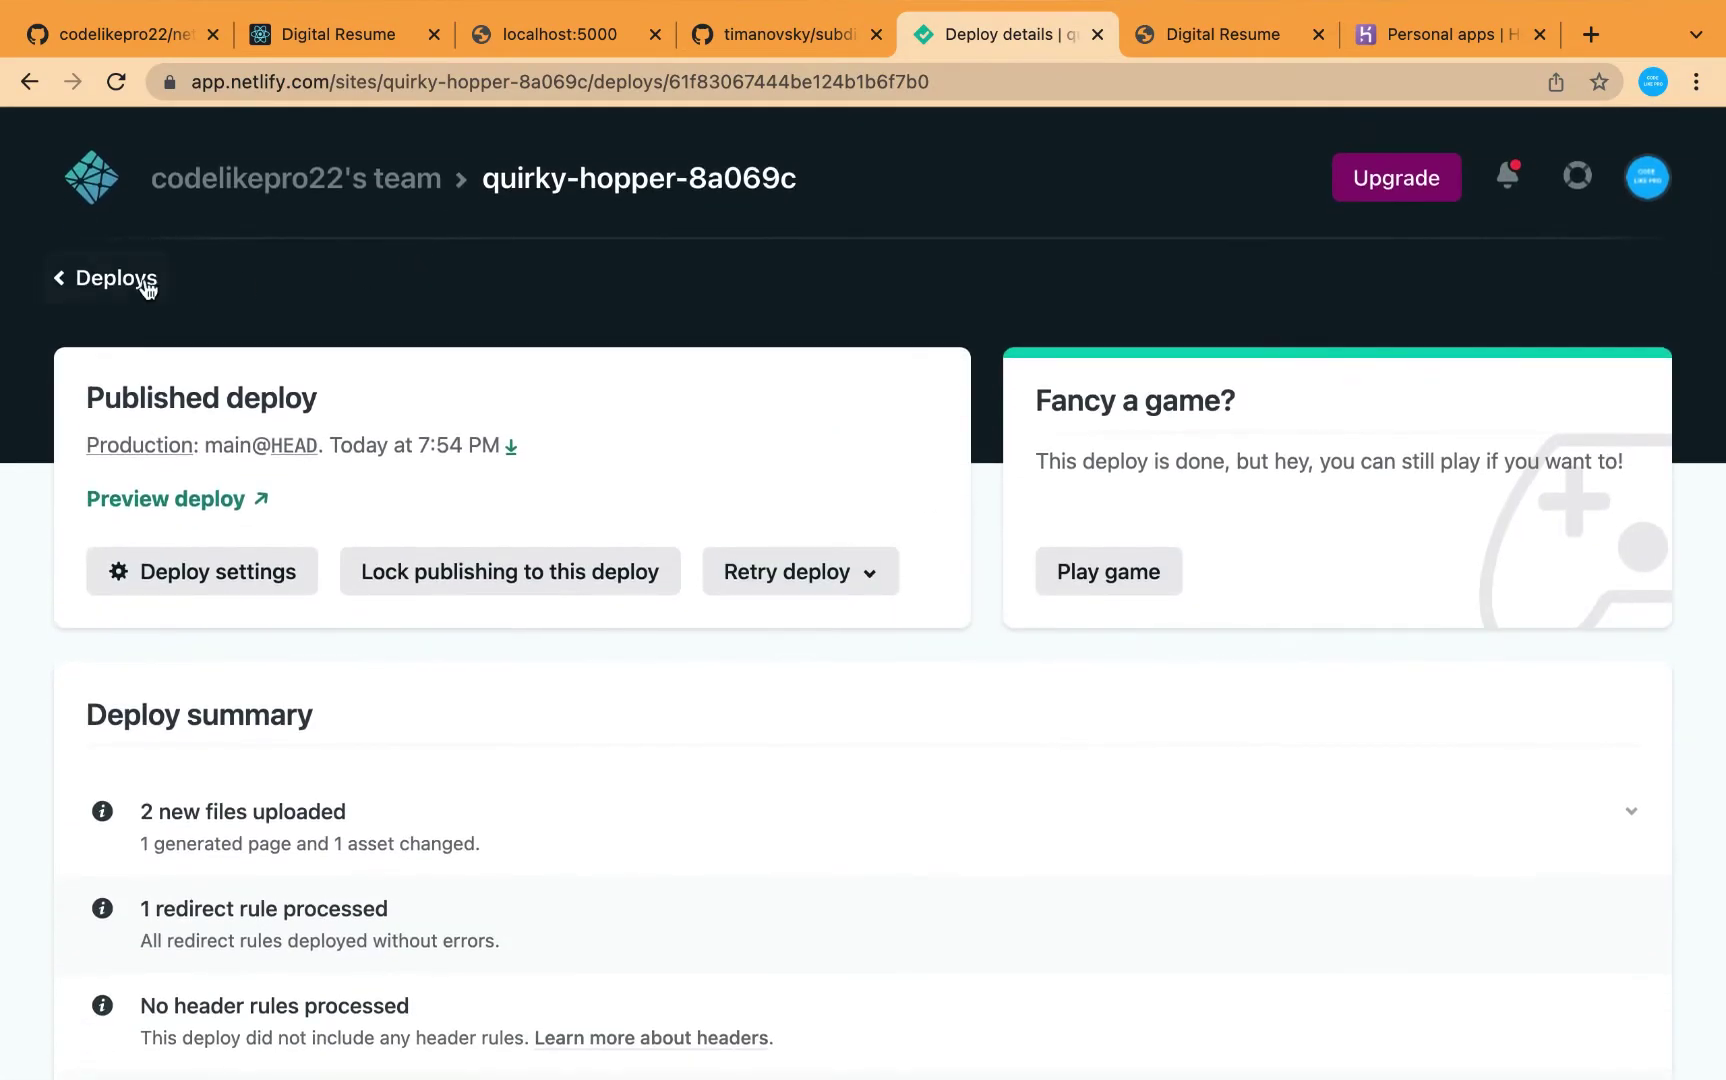
Step: Go from the Deploys list to Site settings > General for quirky-hopper-8a069c
{"action": "left_click", "coordinate": [126, 282]}
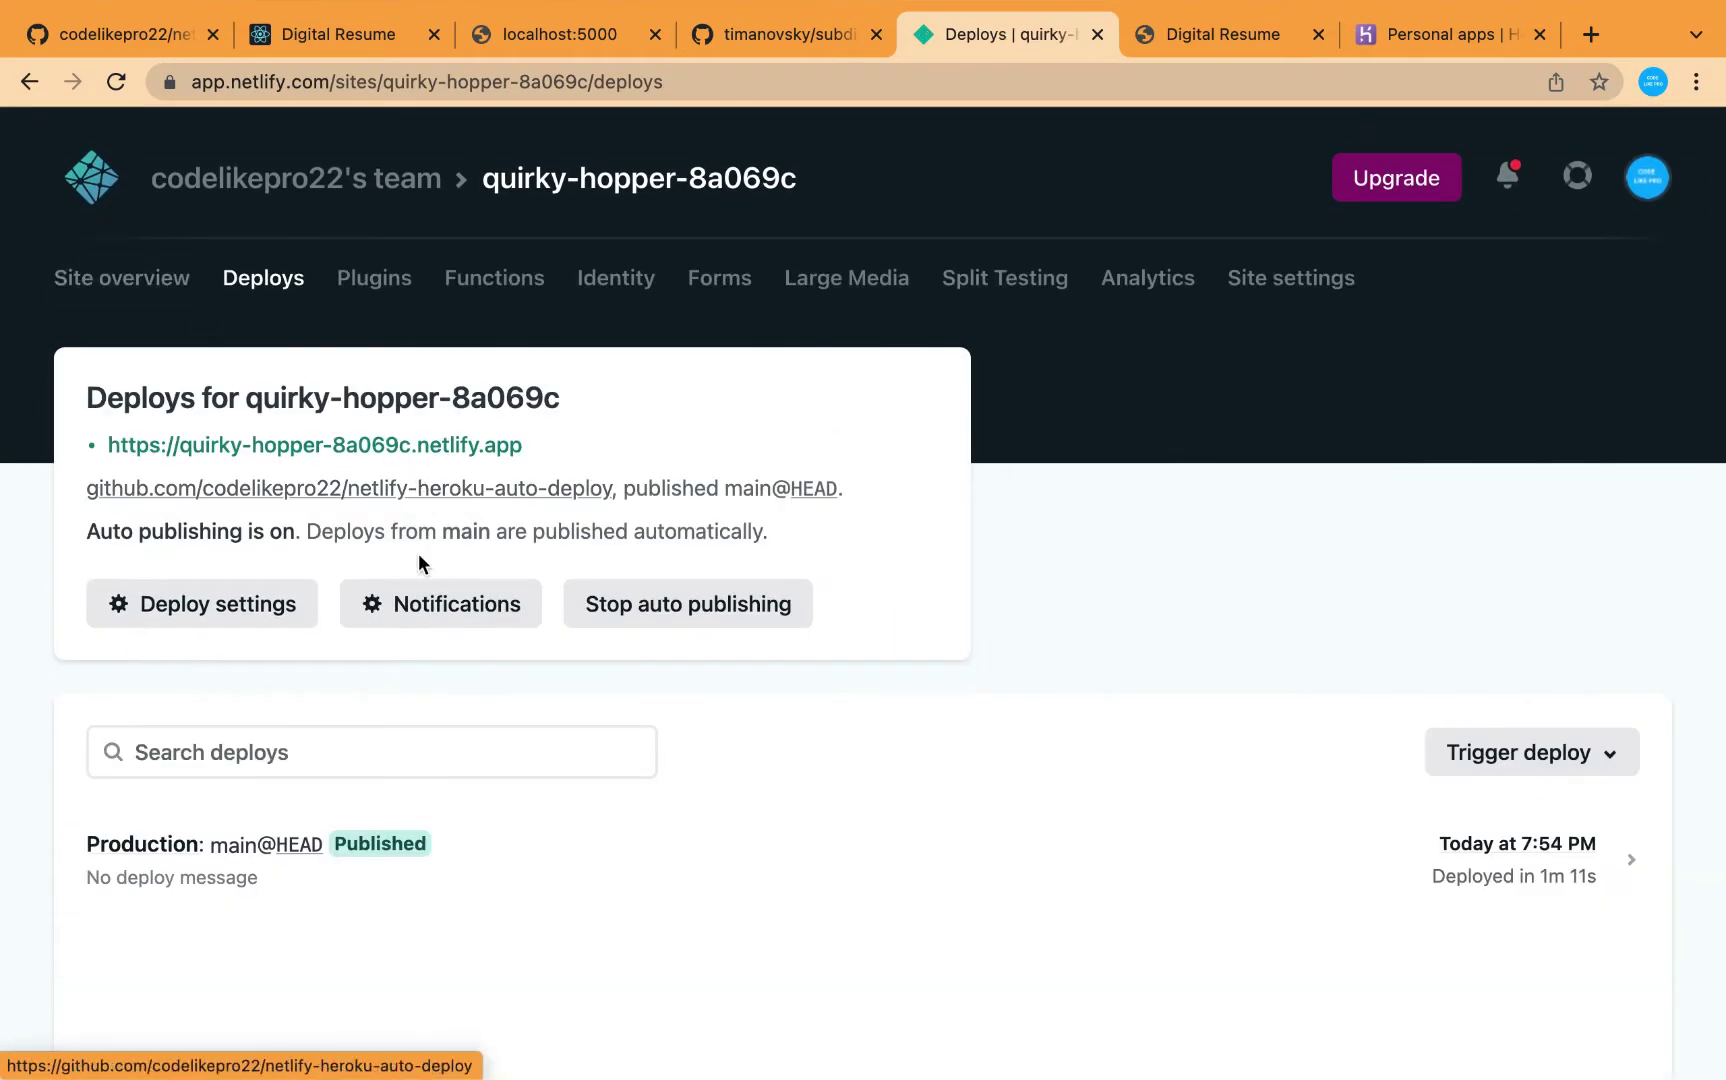
{"action": "scroll", "coordinate": [493, 503], "scroll_direction": "down", "scroll_amount": 2}
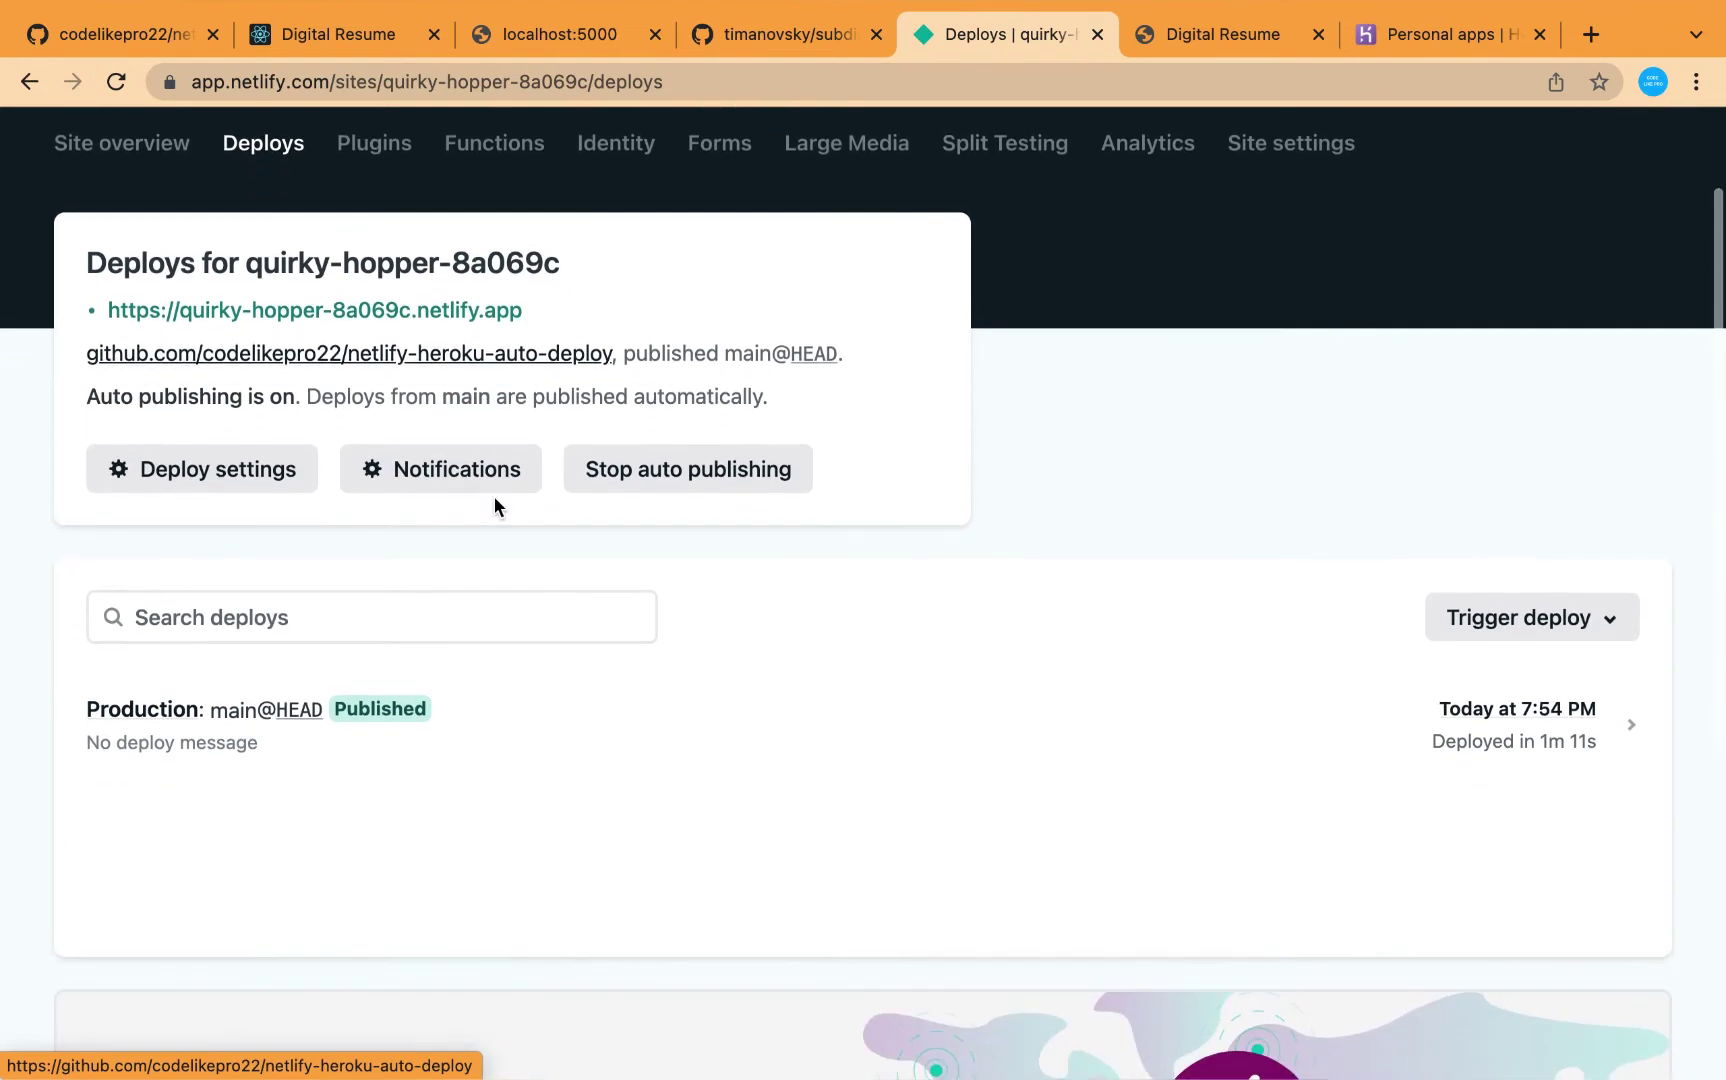
{"action": "left_click", "coordinate": [254, 477]}
{"action": "scroll", "coordinate": [841, 680], "scroll_direction": "down", "scroll_amount": 3}
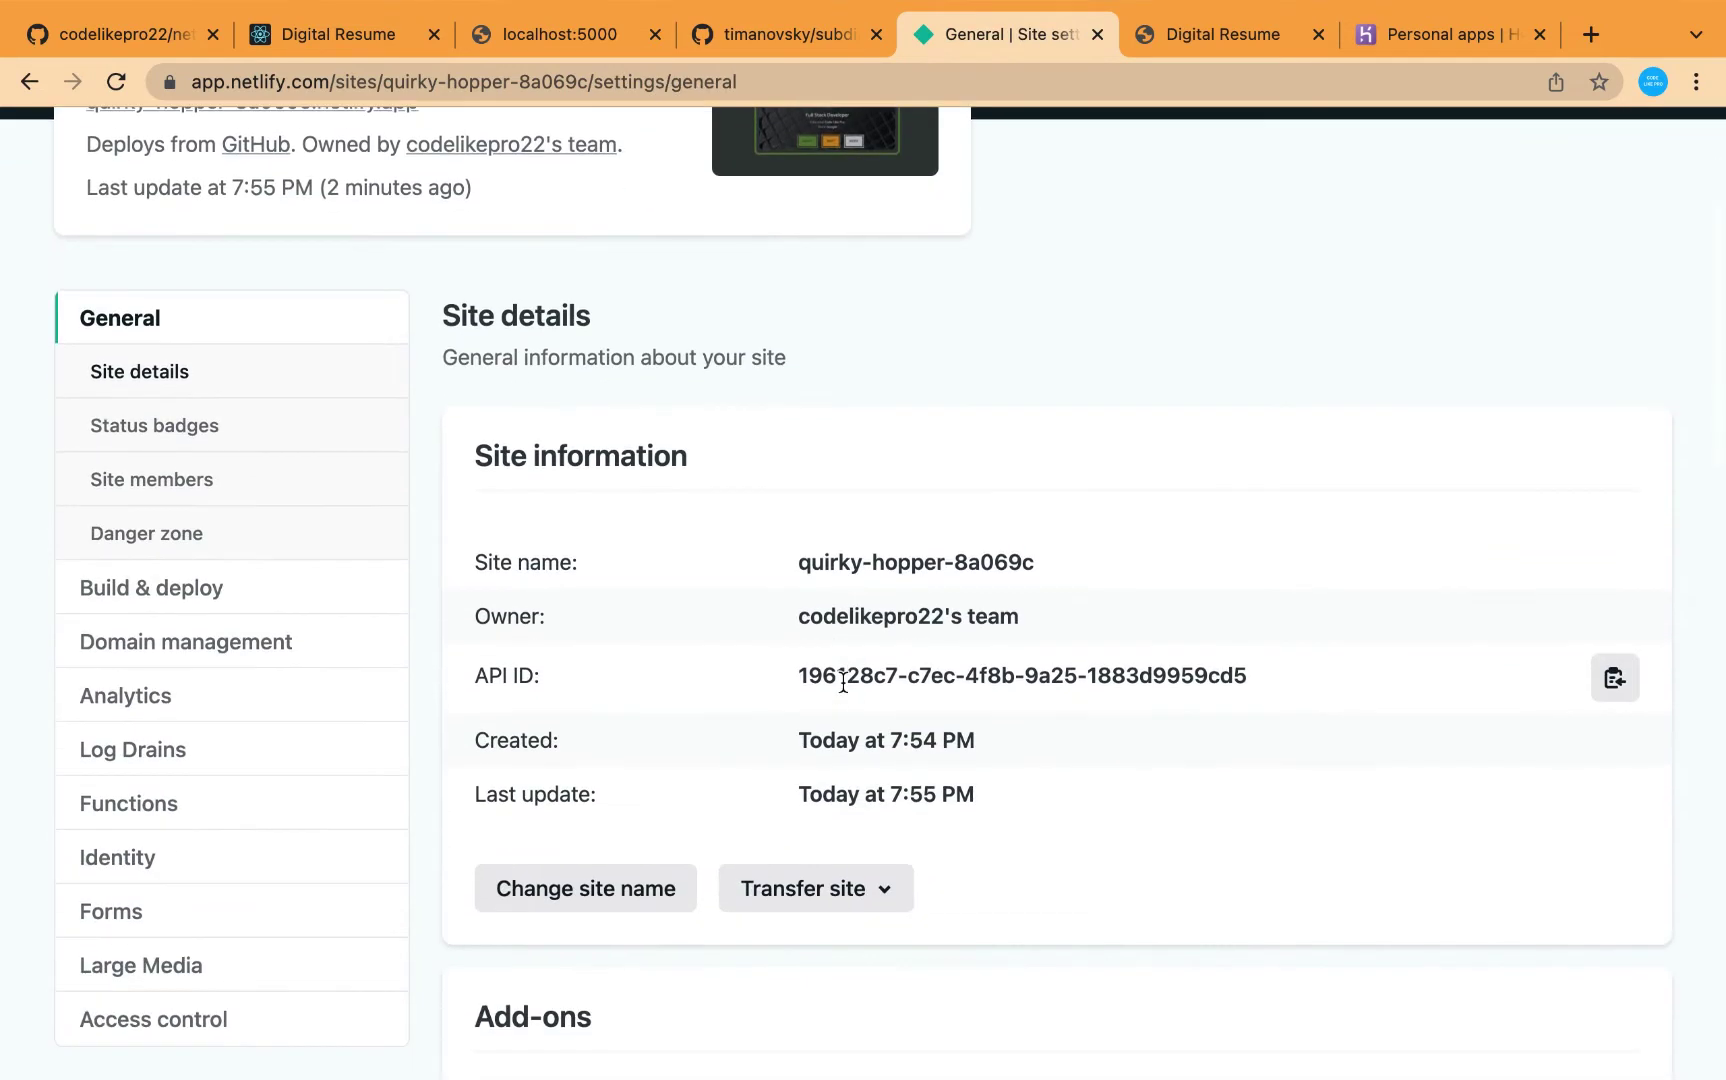
{"action": "scroll", "coordinate": [685, 571], "scroll_direction": "down", "scroll_amount": 2}
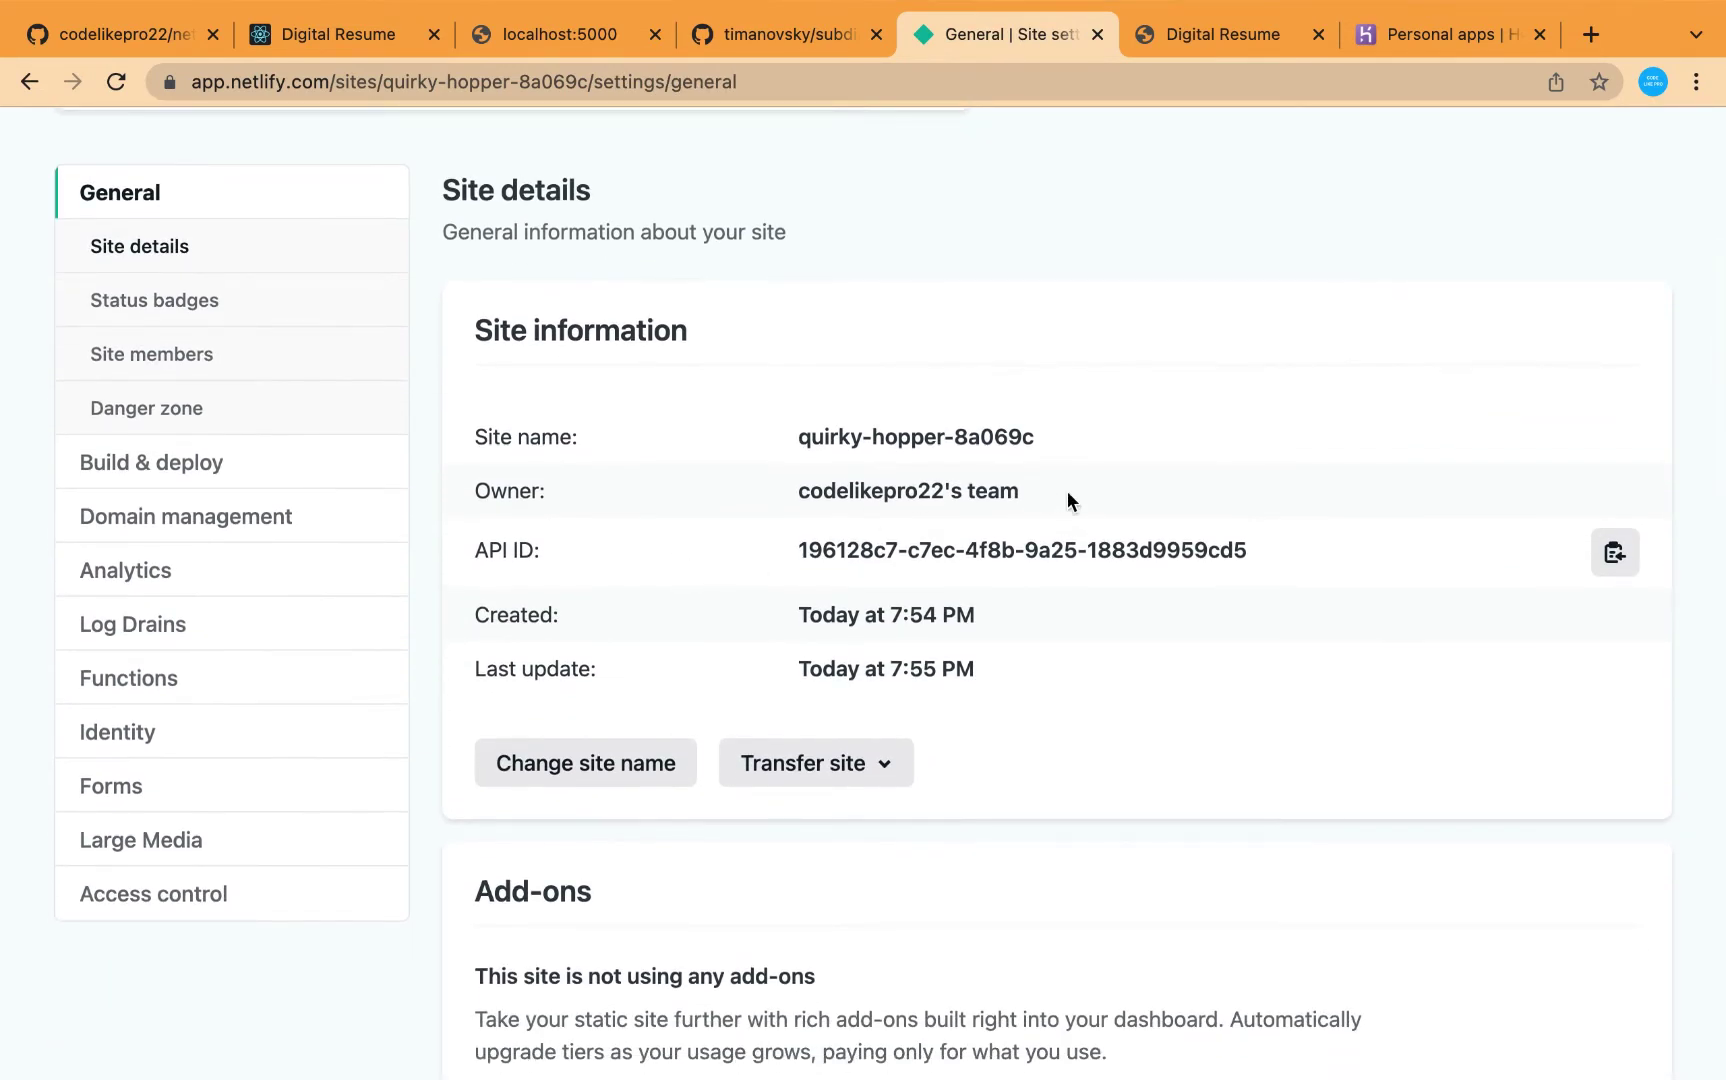
Step: Rename the site from quirky-hopper-8a069c to autodeploy and save it
{"action": "left_click", "coordinate": [617, 773]}
{"action": "left_click", "coordinate": [760, 622]}
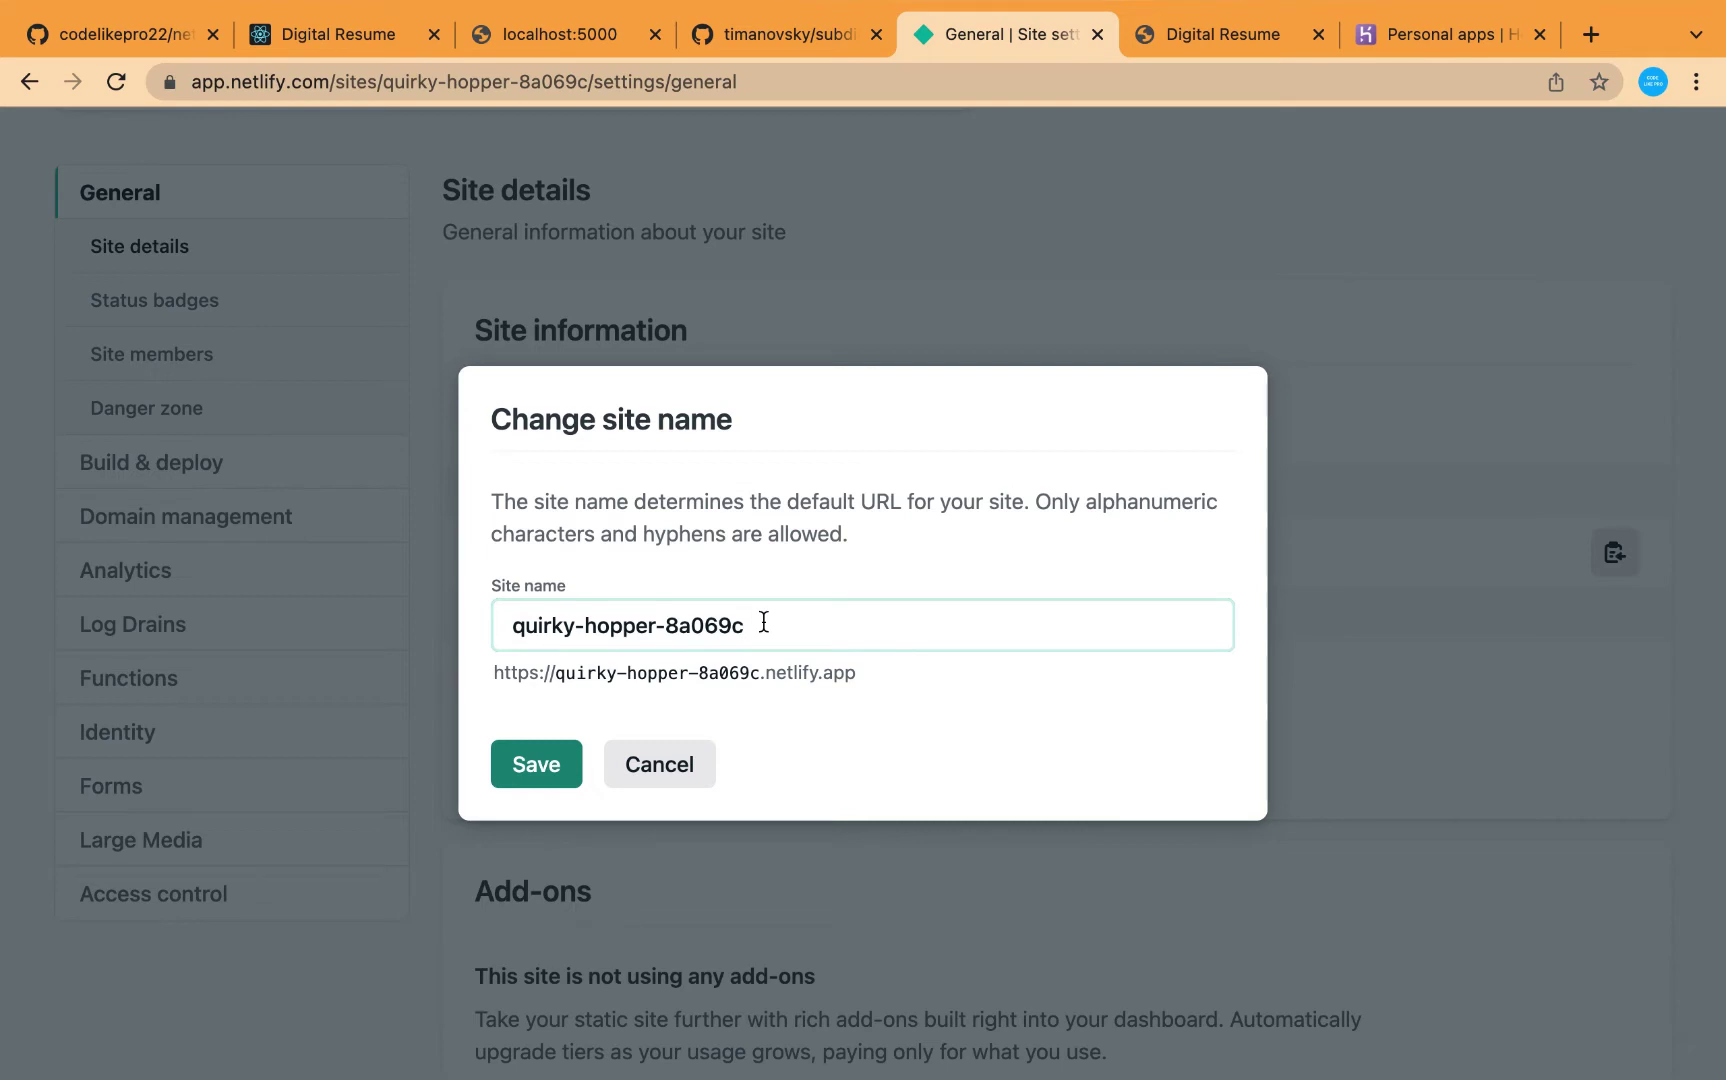
{"action": "left_click_drag", "start_coordinate": [740, 624], "coordinate": [473, 635]}
{"action": "key", "text": "Right"}
{"action": "triple_click", "coordinate": [571, 620]}
{"action": "type", "text": "d"}
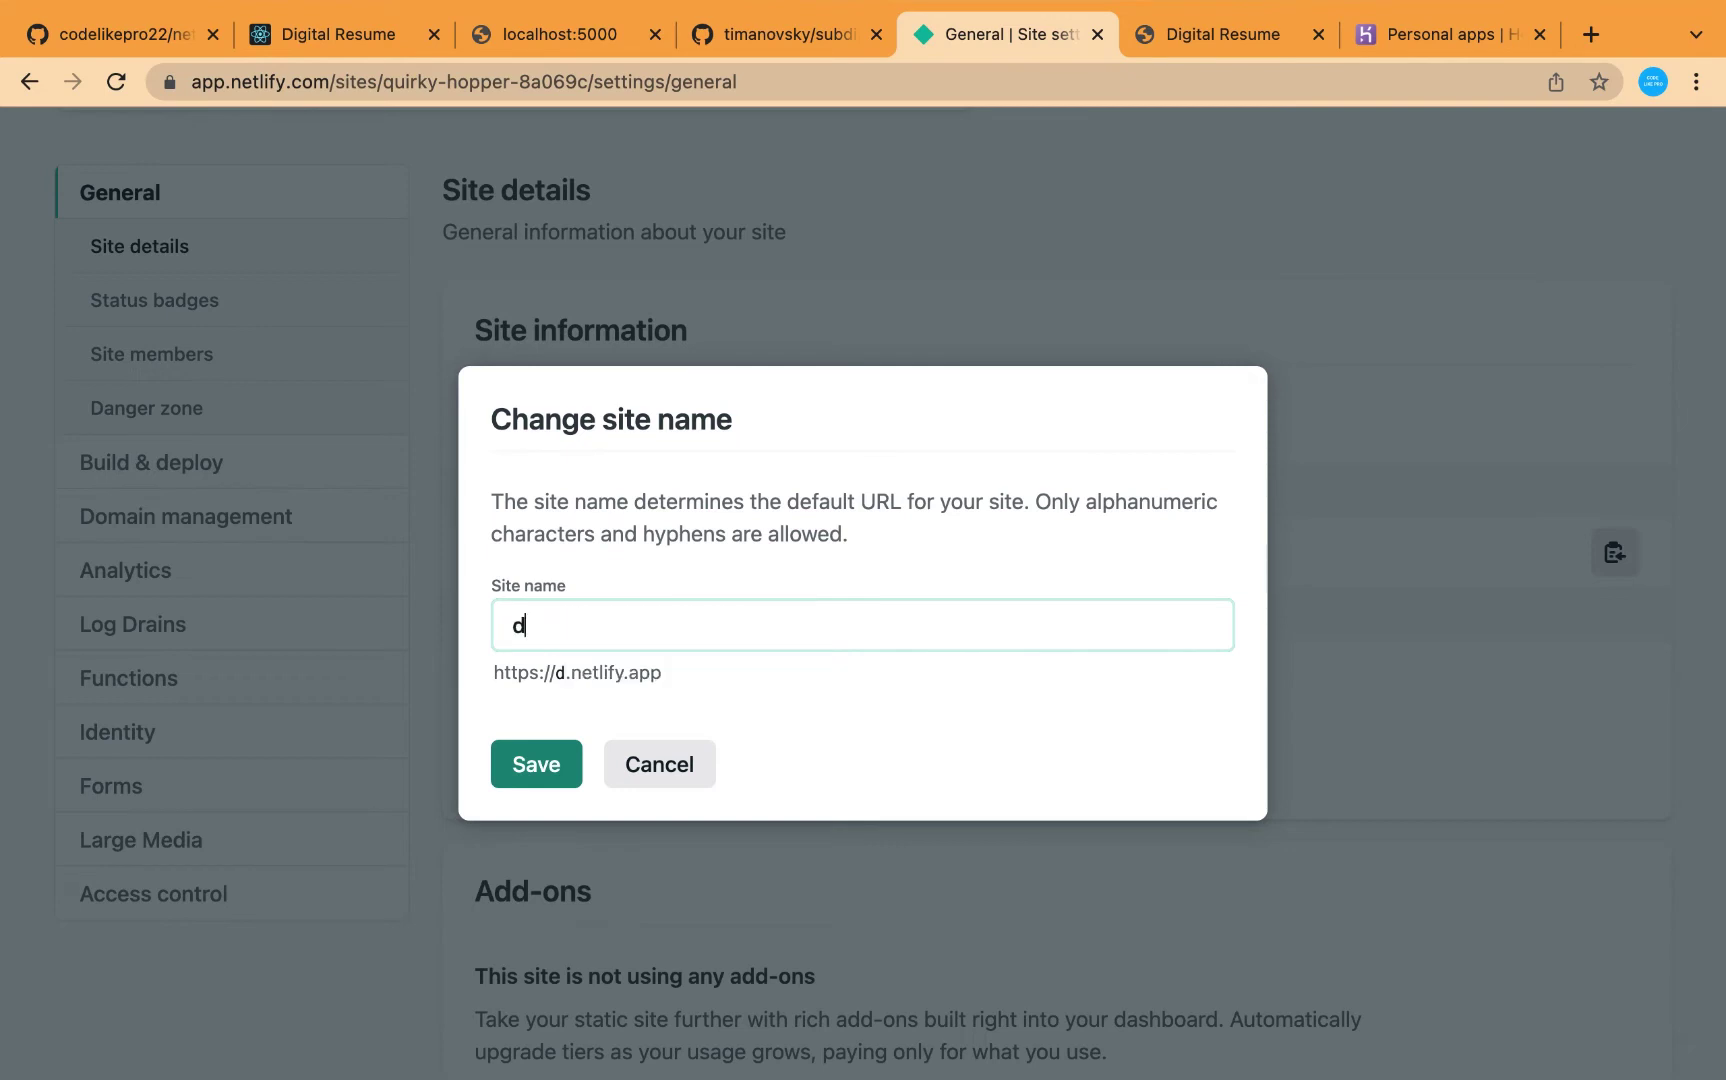
{"action": "type", "text": "e"}
{"action": "key", "text": "BackSpace"}
{"action": "key", "text": "BackSpace"}
{"action": "type", "text": "autodep"}
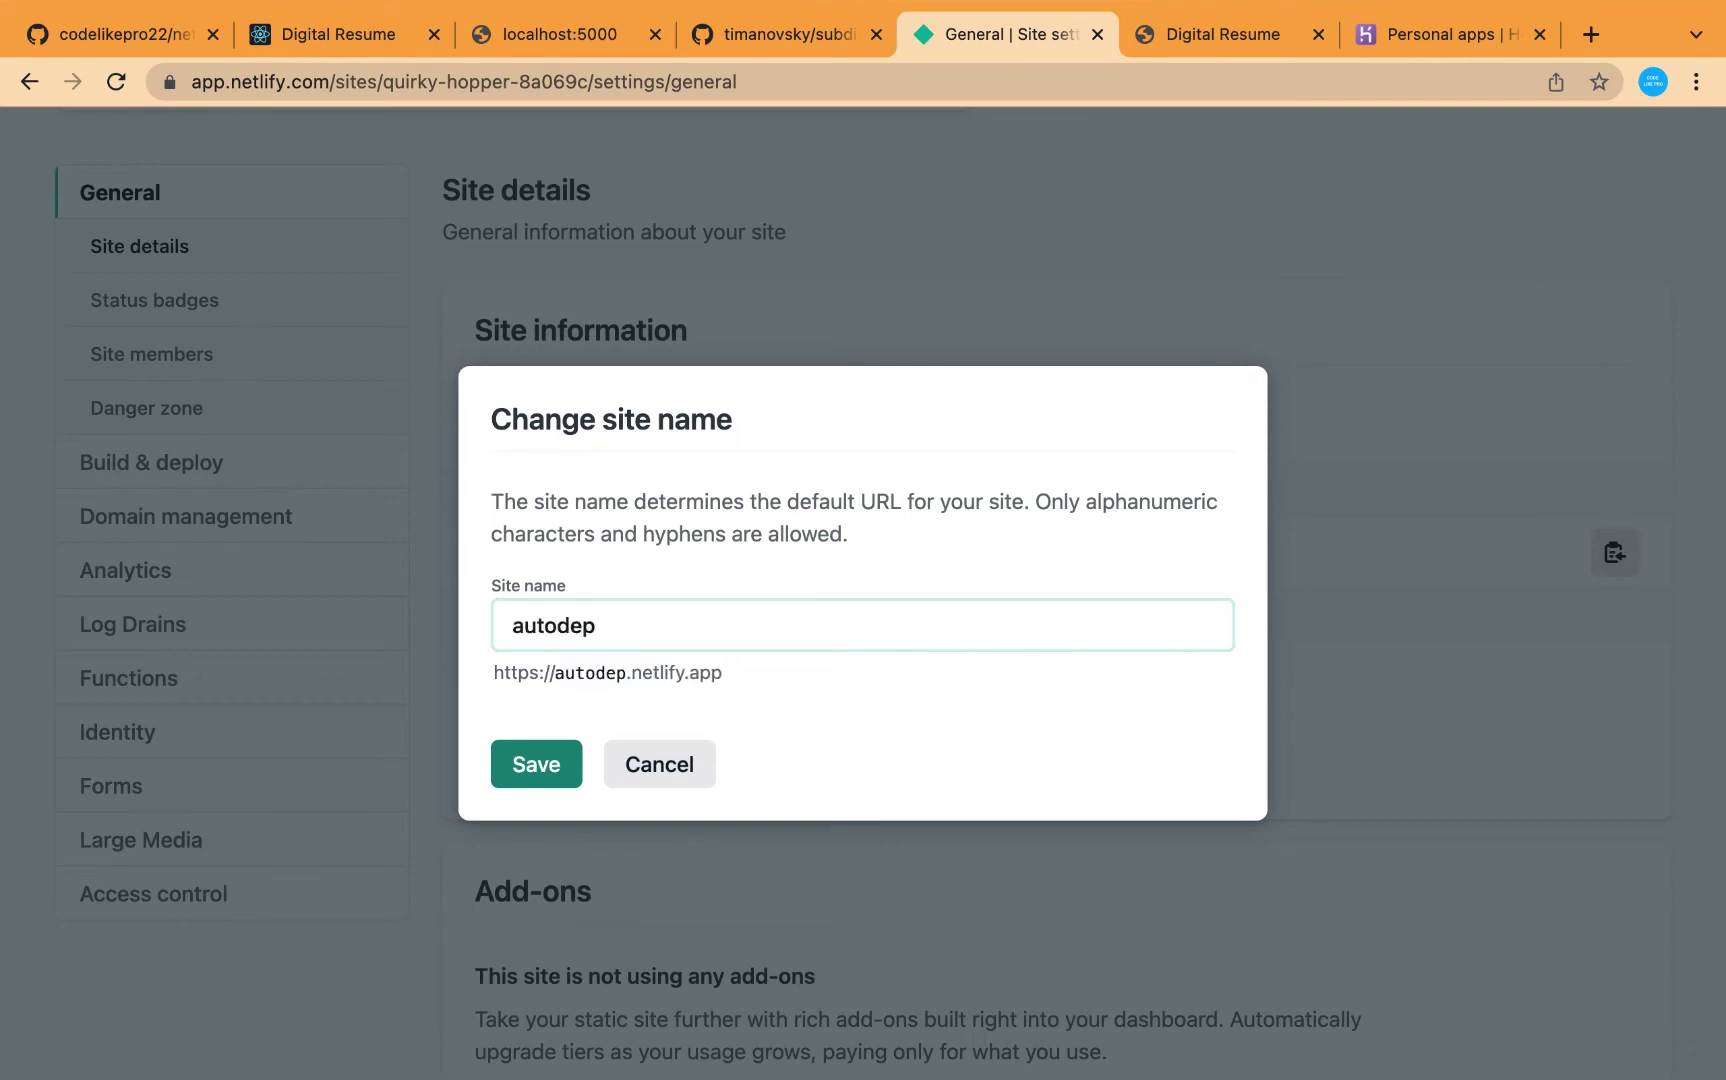
{"action": "type", "text": "loy"}
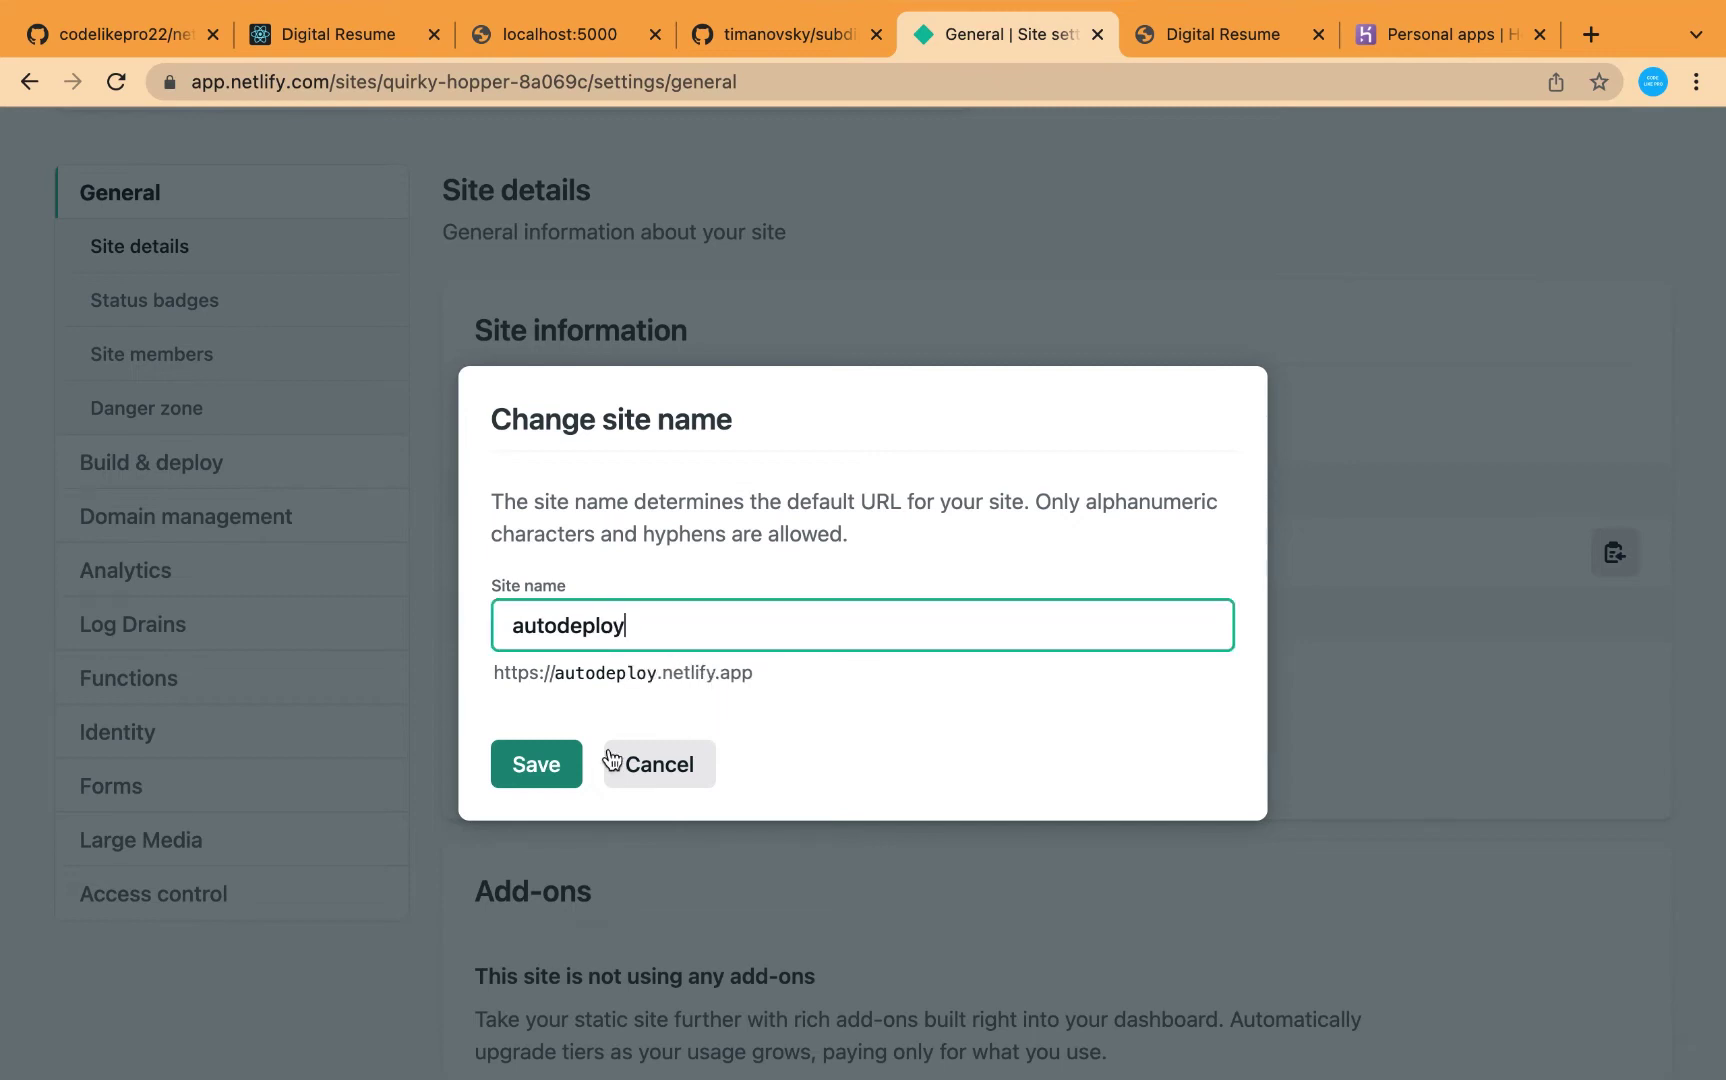
{"action": "left_click", "coordinate": [521, 768]}
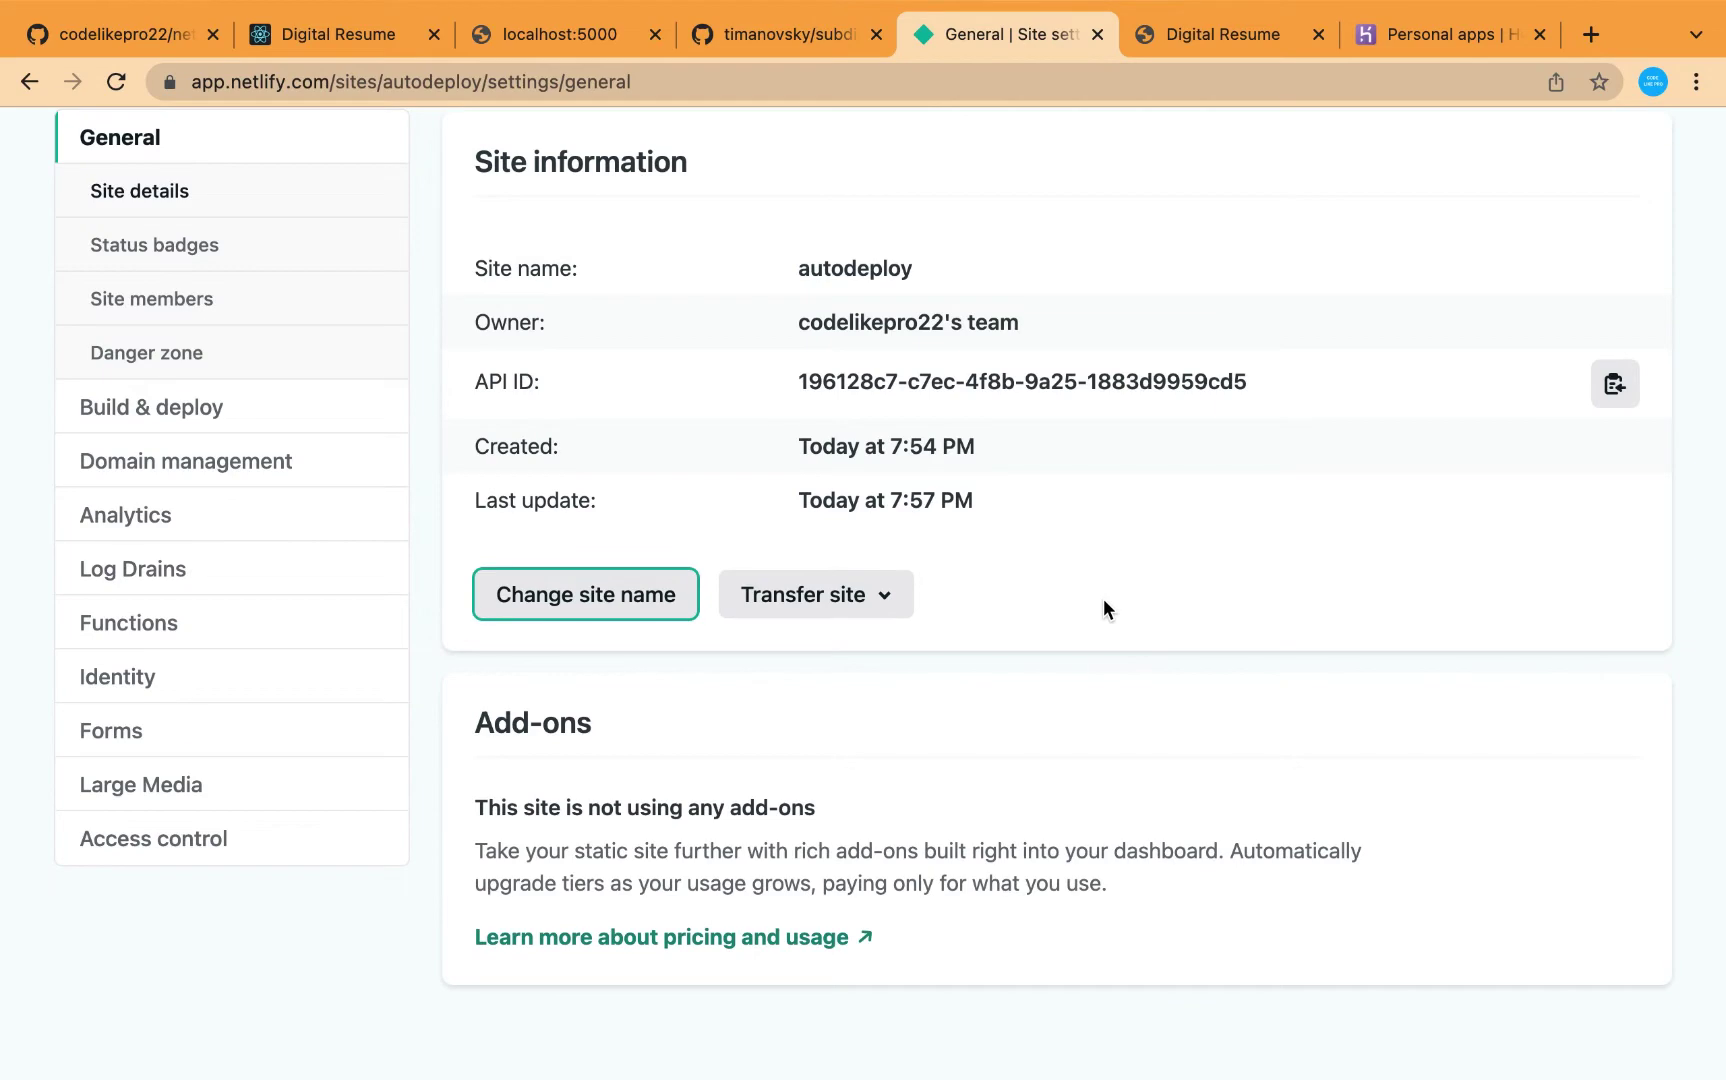
{"action": "scroll", "coordinate": [1103, 597], "scroll_direction": "up", "scroll_amount": 1}
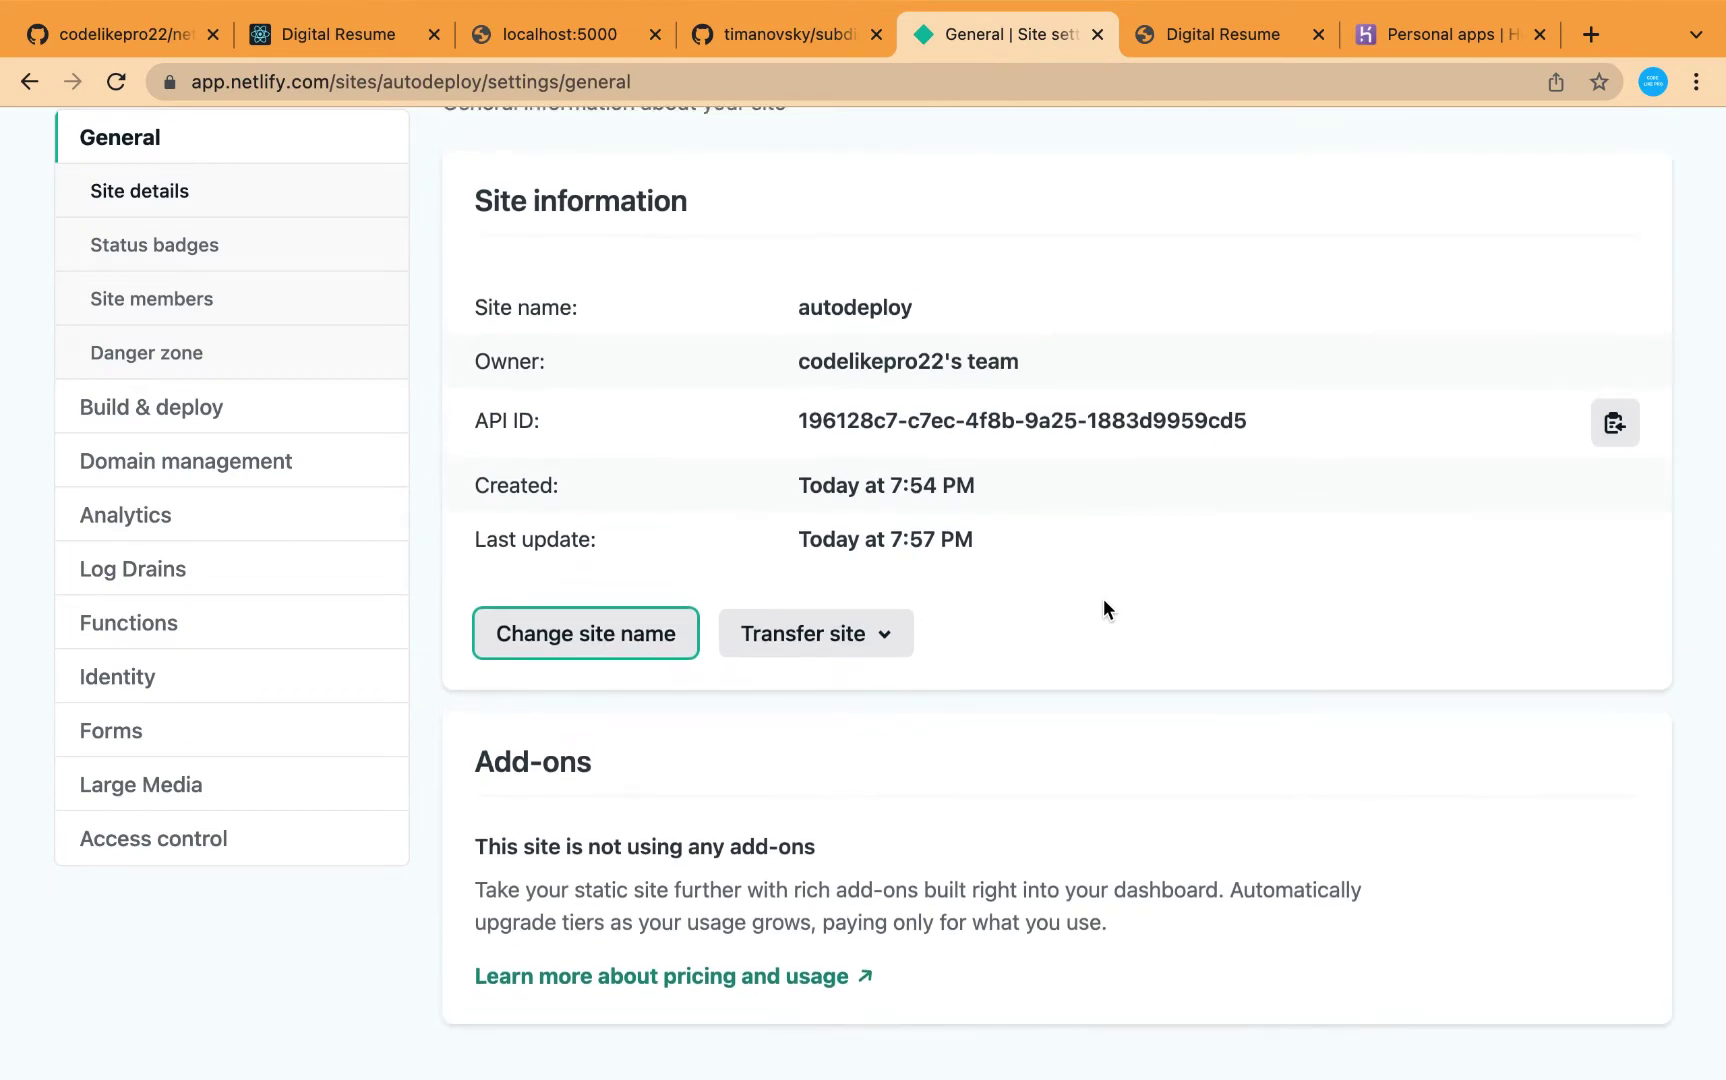
{"action": "scroll", "coordinate": [1103, 597], "scroll_direction": "up", "scroll_amount": 10}
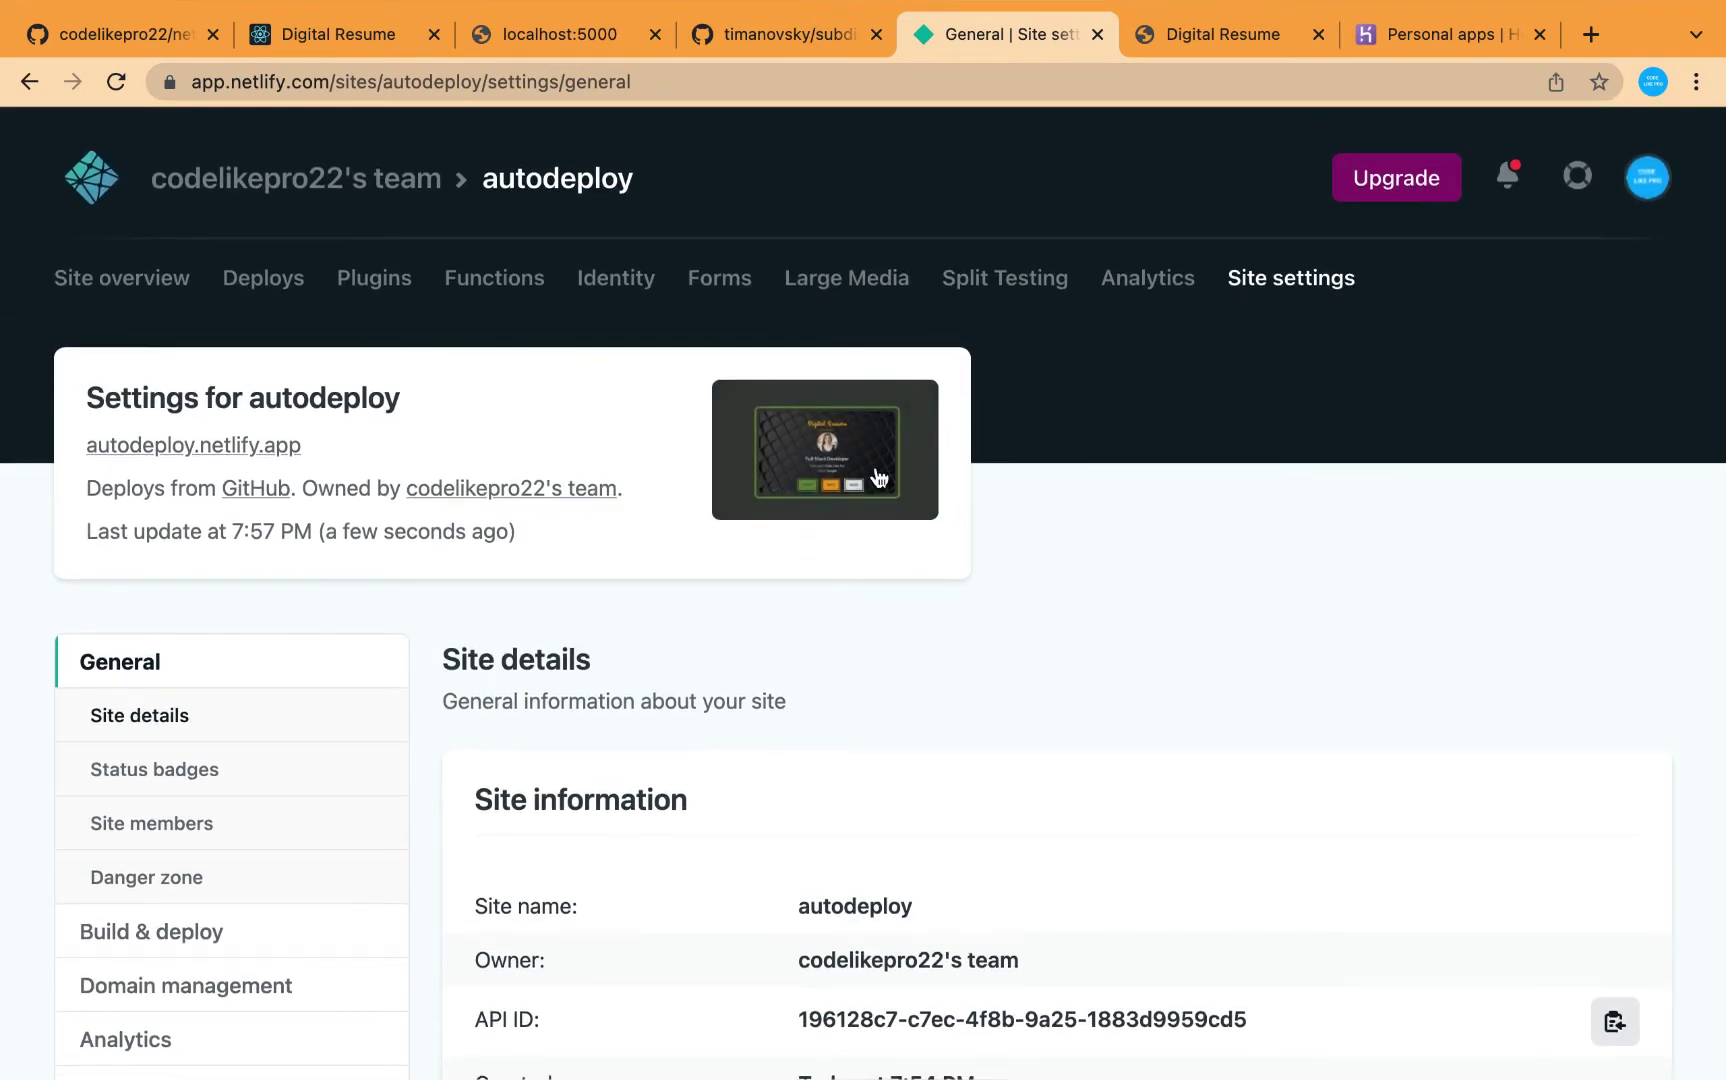
Step: Open the live autodeploy.netlify.app site, close the extra preview, and flip the card to Contact Me
{"action": "left_click", "coordinate": [873, 476]}
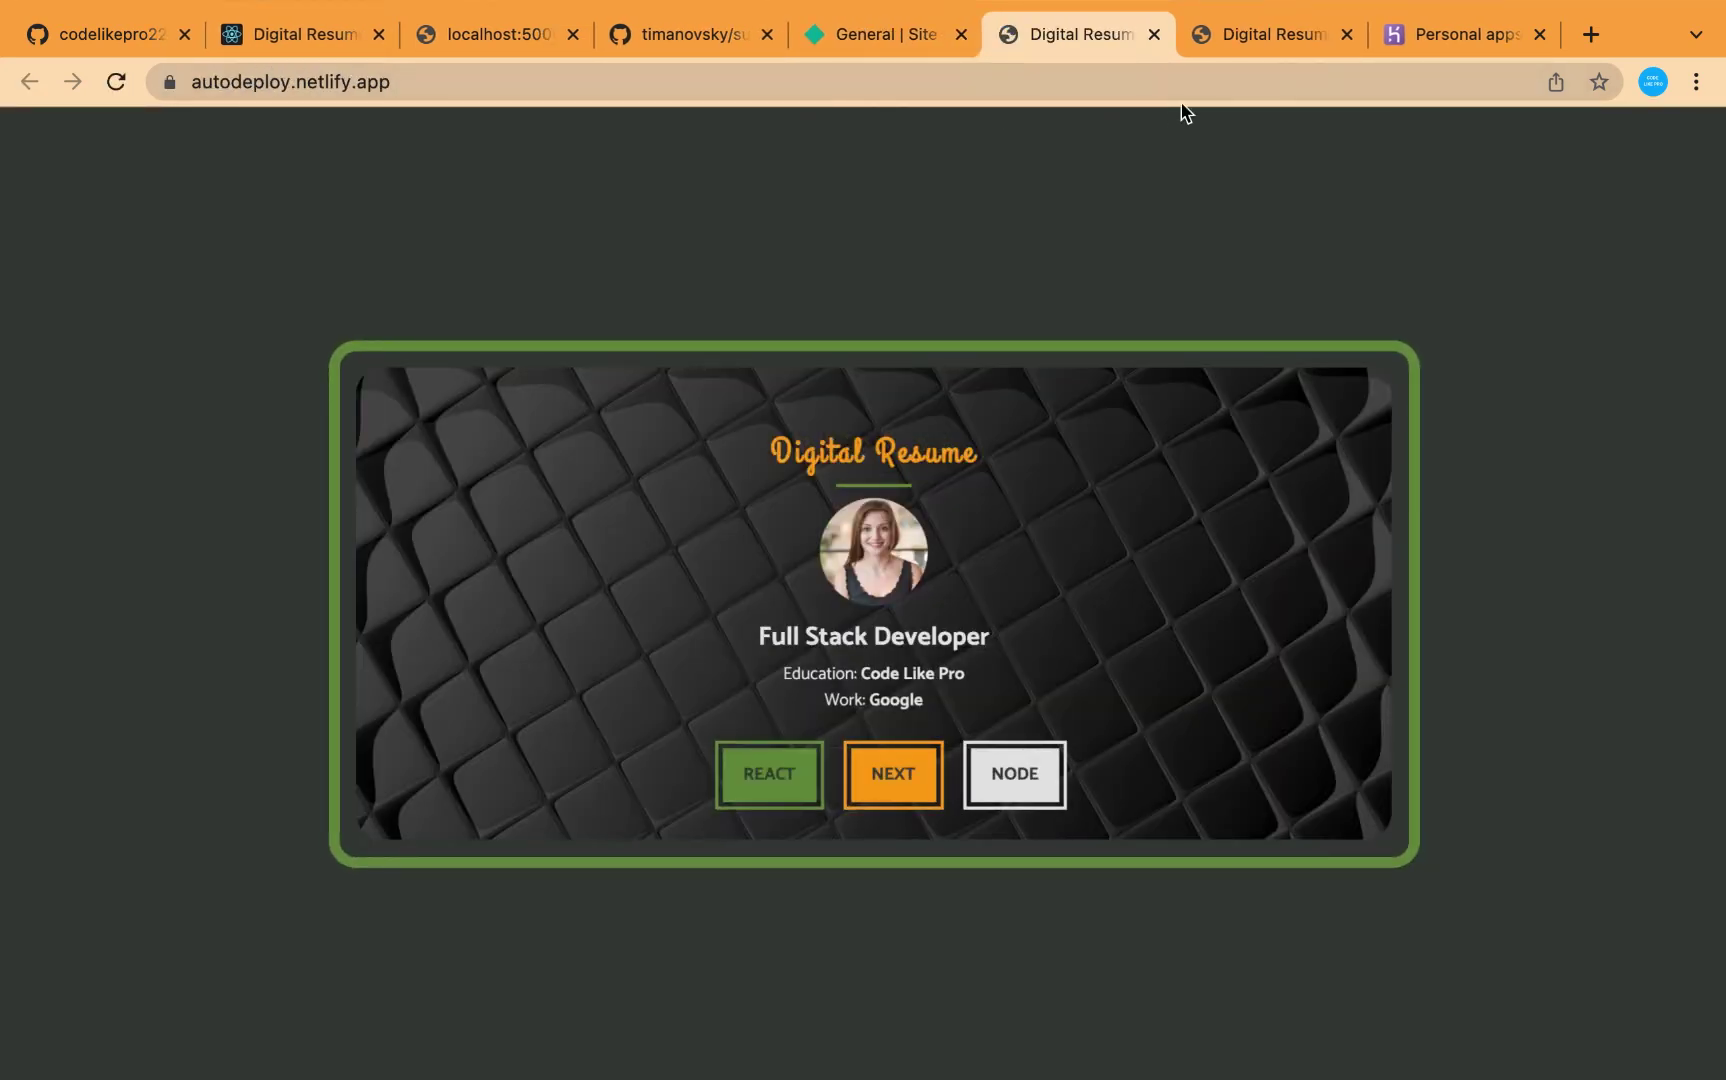
{"action": "left_click", "coordinate": [1347, 34]}
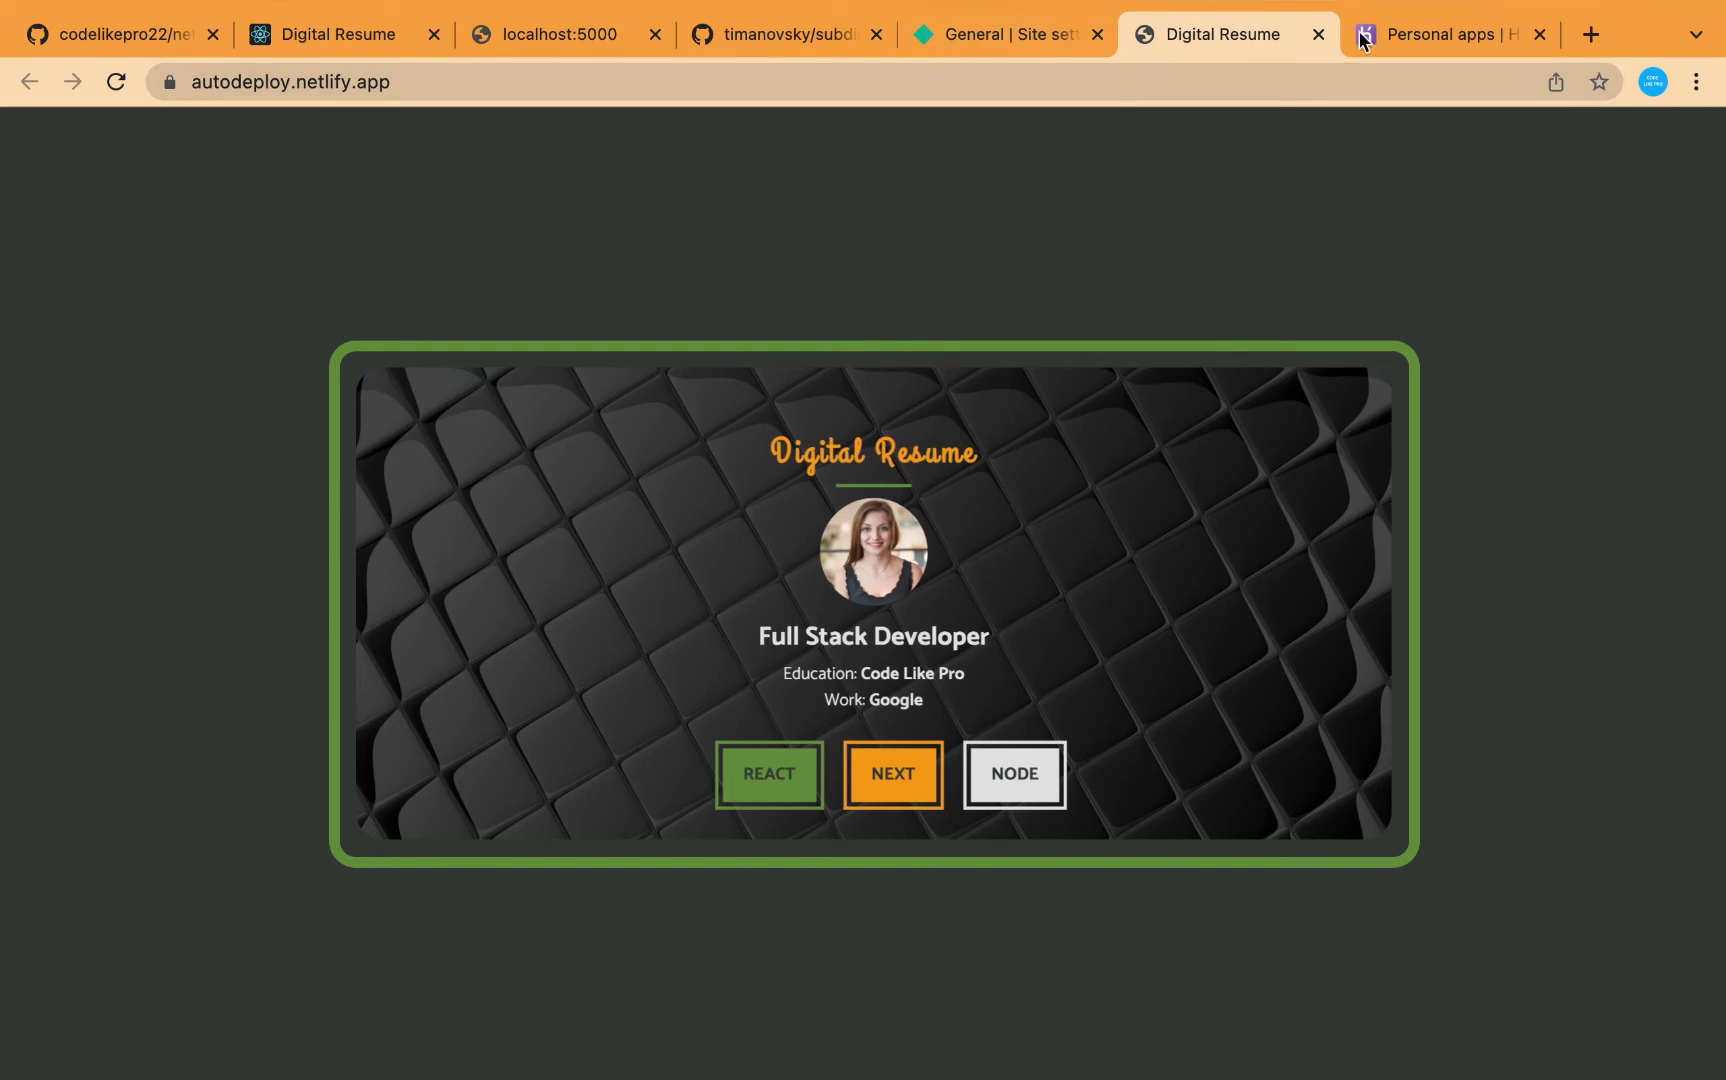
{"action": "left_click", "coordinate": [968, 660]}
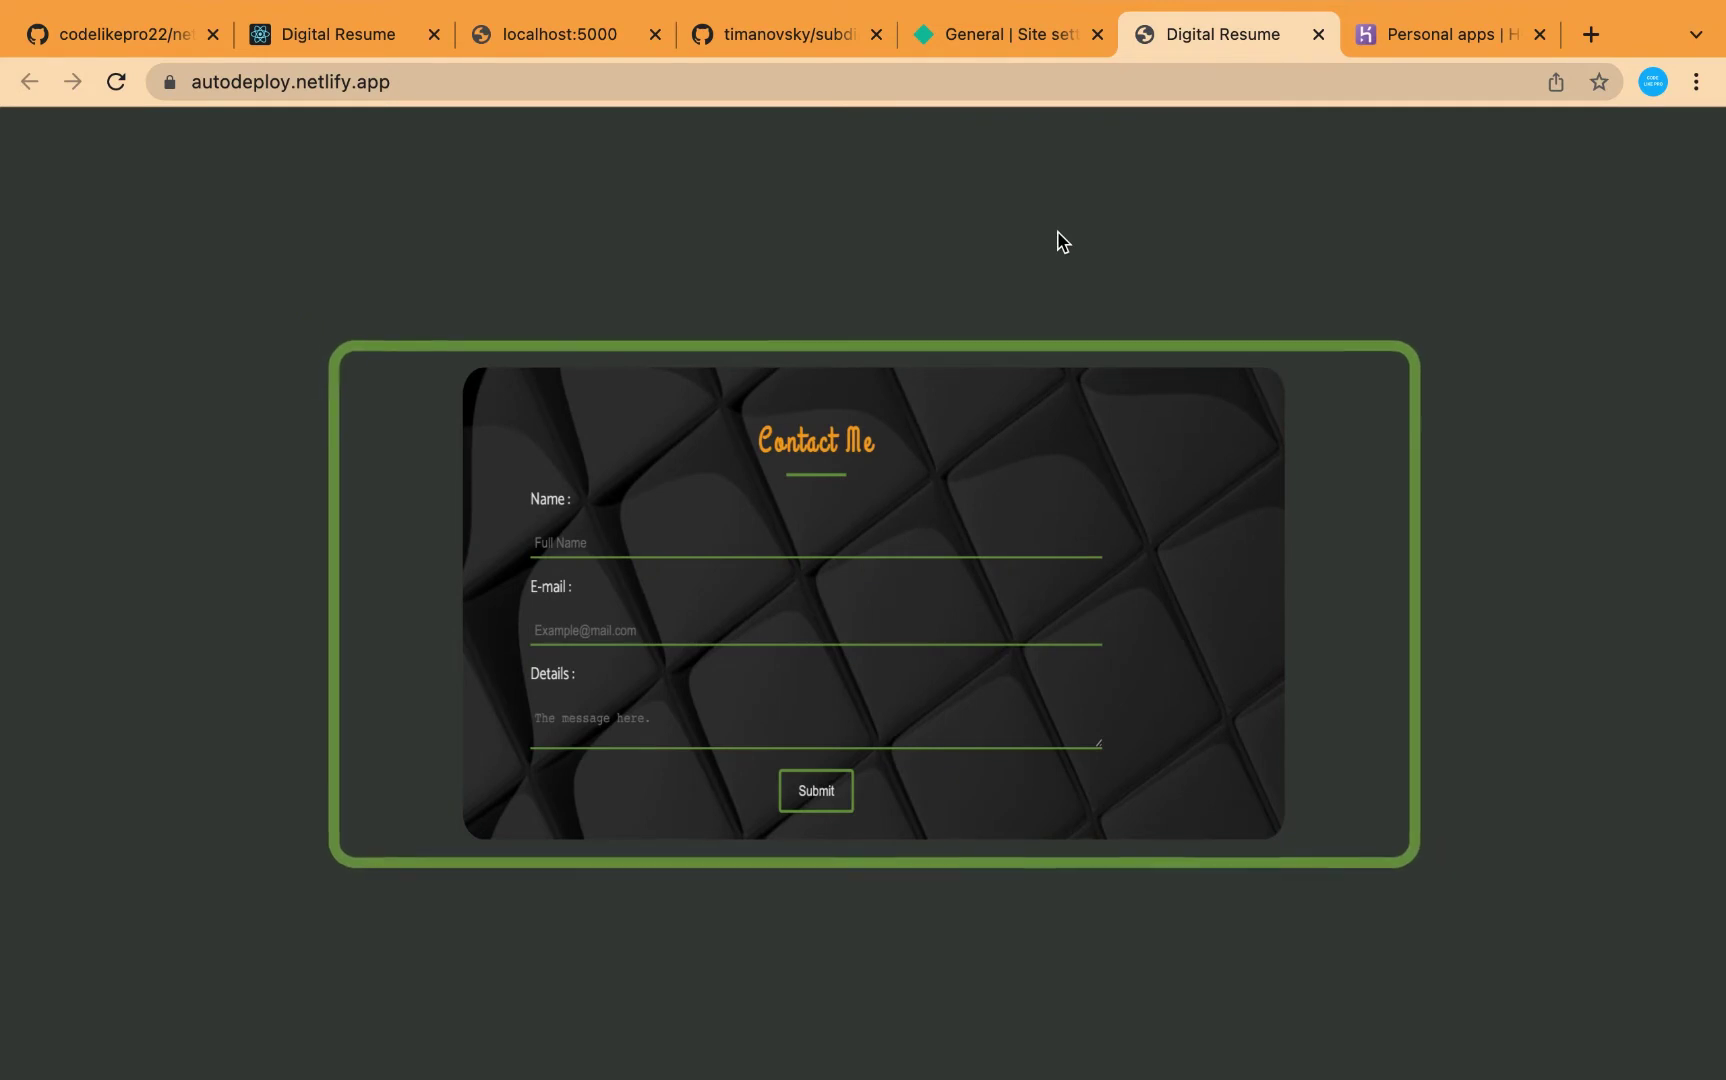
{"action": "key", "text": "ctrl+Left"}
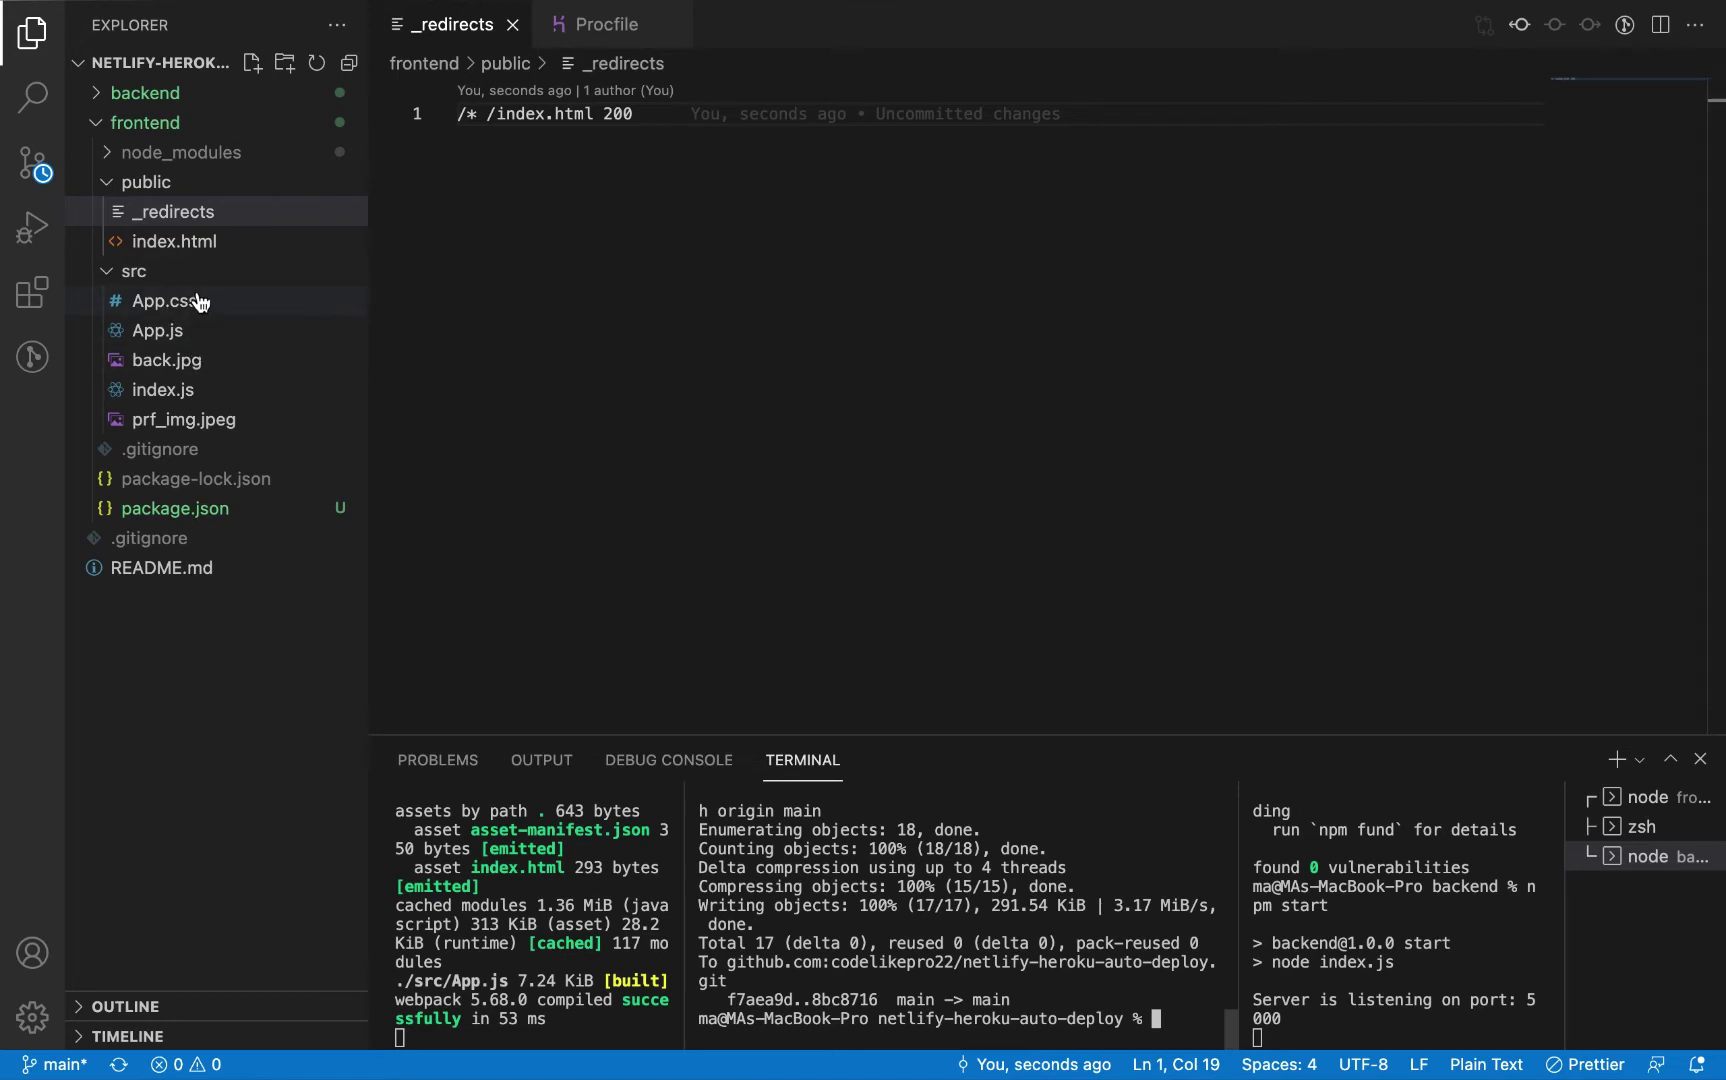
Step: Change App.js's Education line from 'Code Like Pro' to 'Code Like Pro2' and save it
{"action": "left_click", "coordinate": [159, 334]}
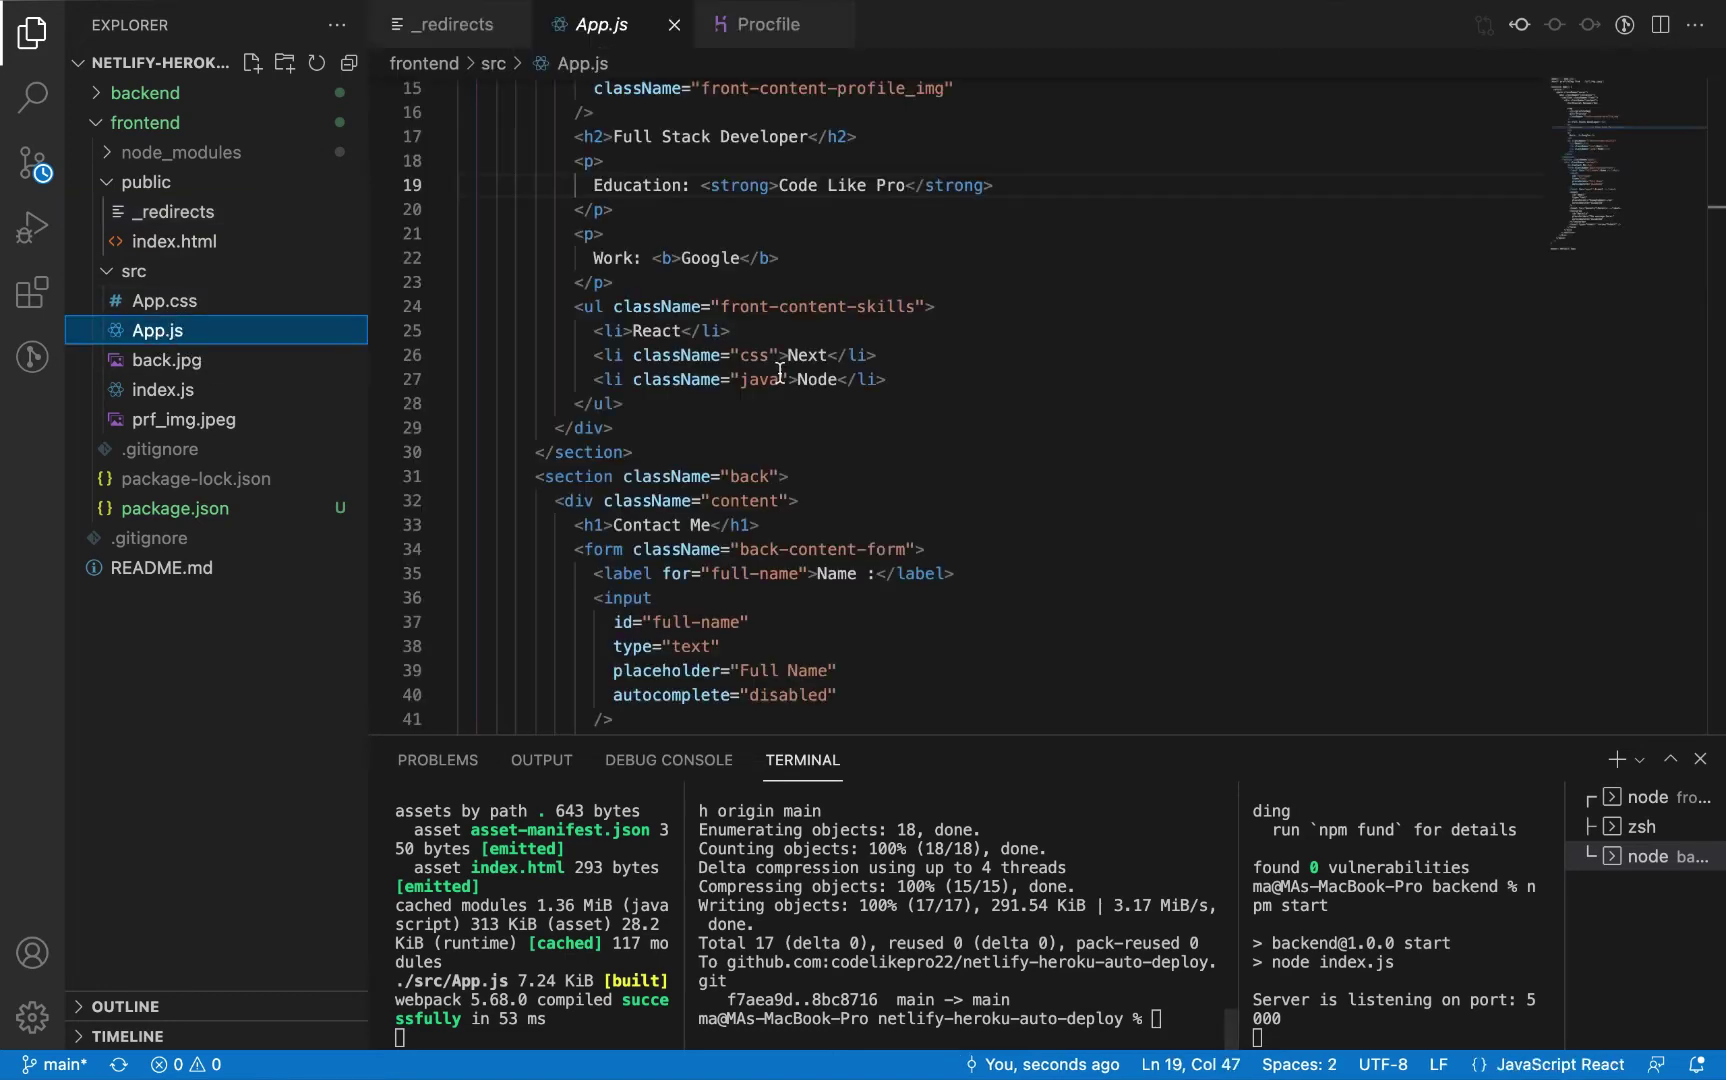
{"action": "scroll", "coordinate": [793, 412], "scroll_direction": "up", "scroll_amount": 5}
{"action": "scroll", "coordinate": [793, 412], "scroll_direction": "down", "scroll_amount": 3}
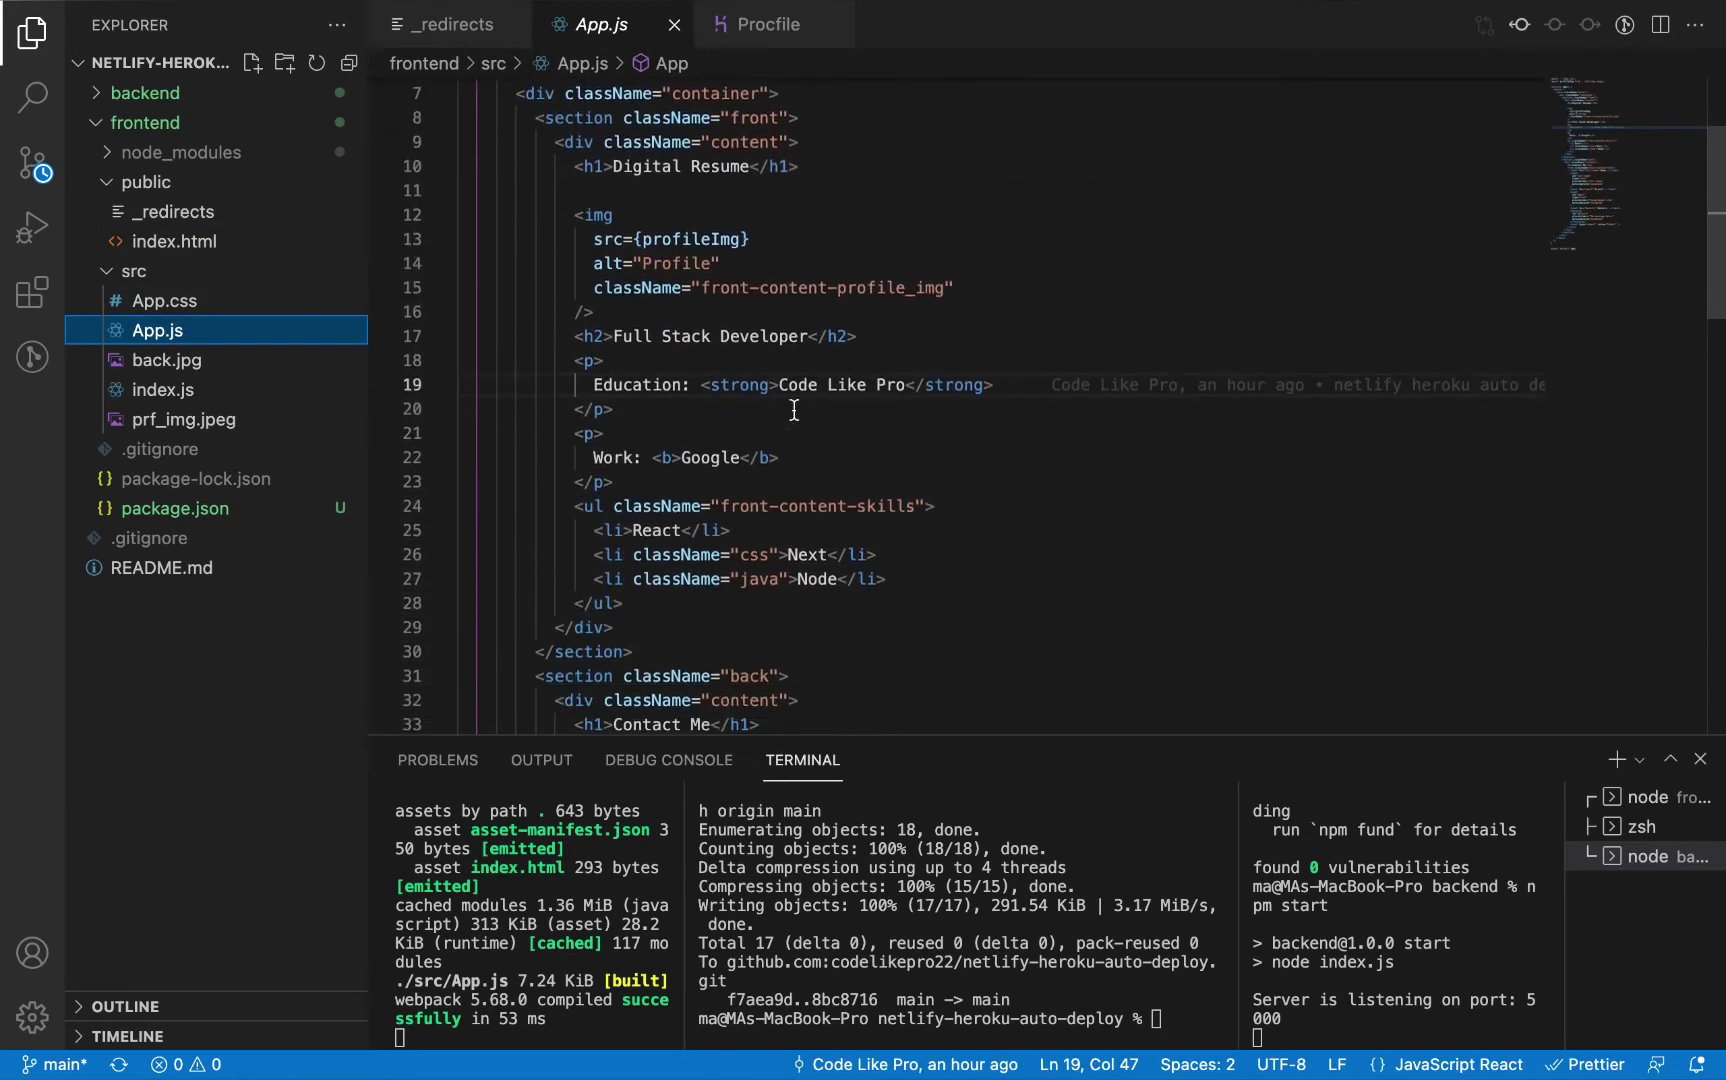
{"action": "left_click", "coordinate": [907, 388]}
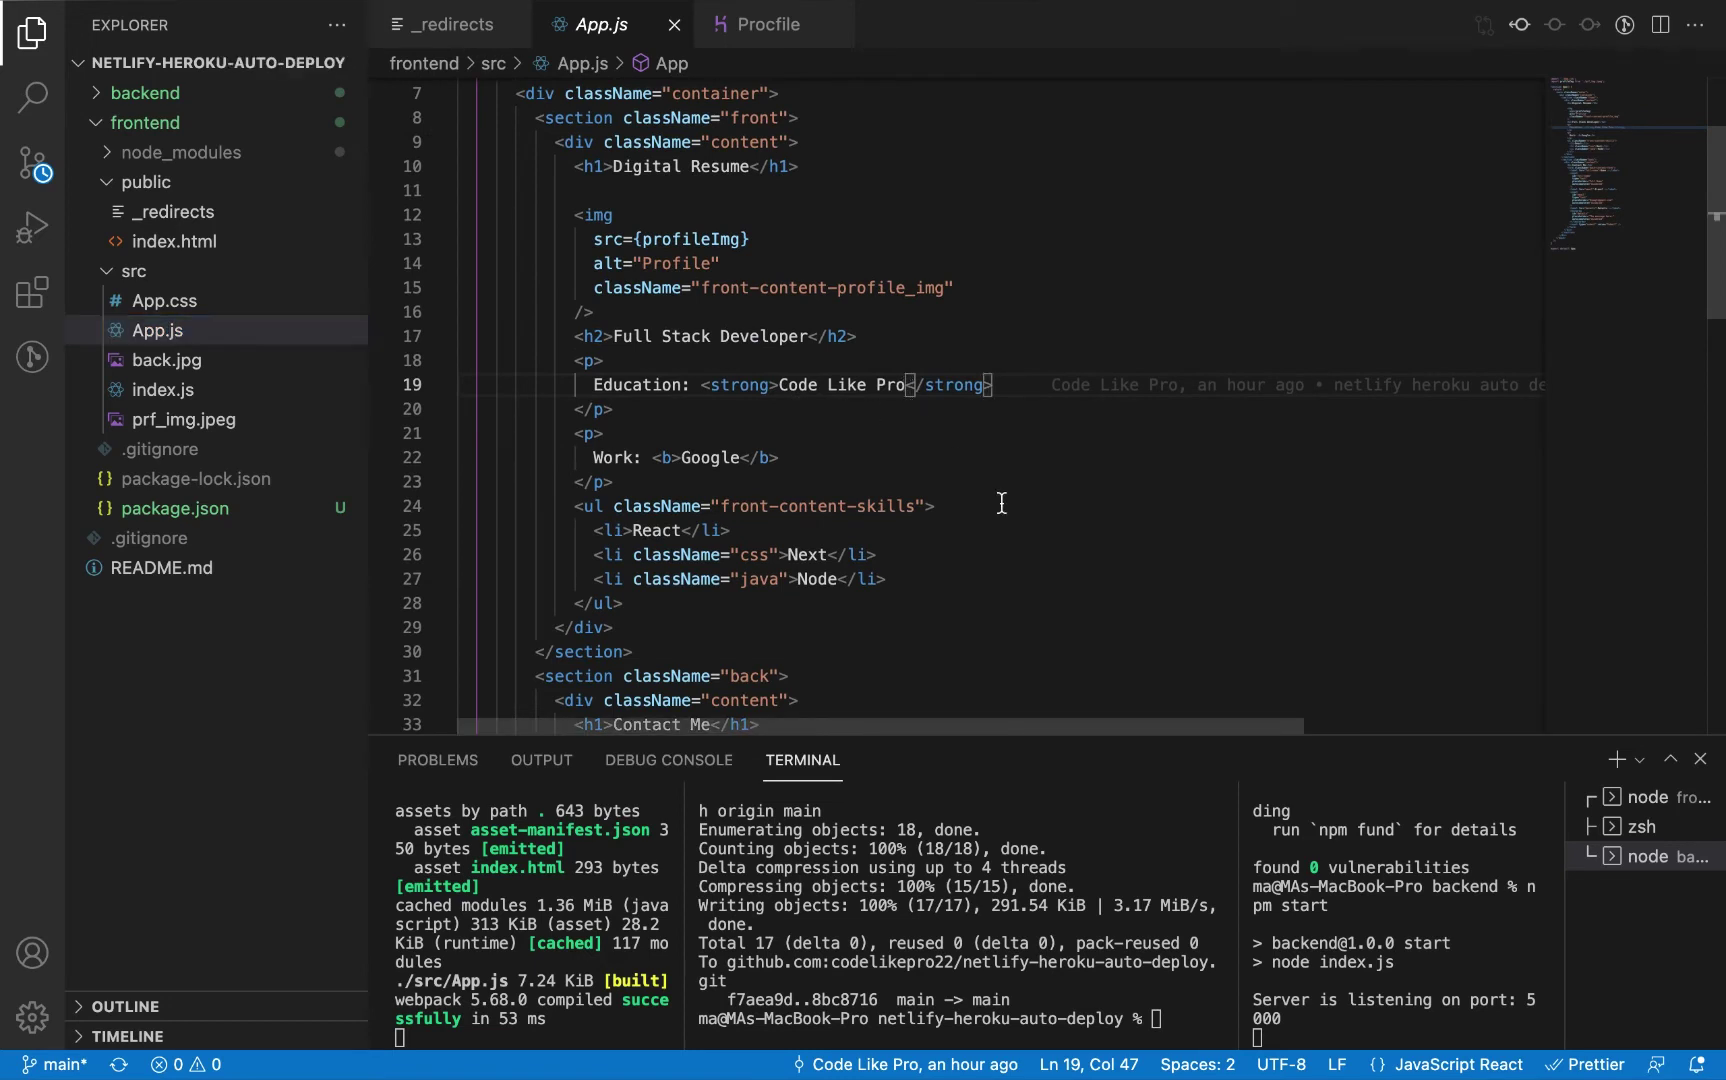
{"action": "type", "text": "2"}
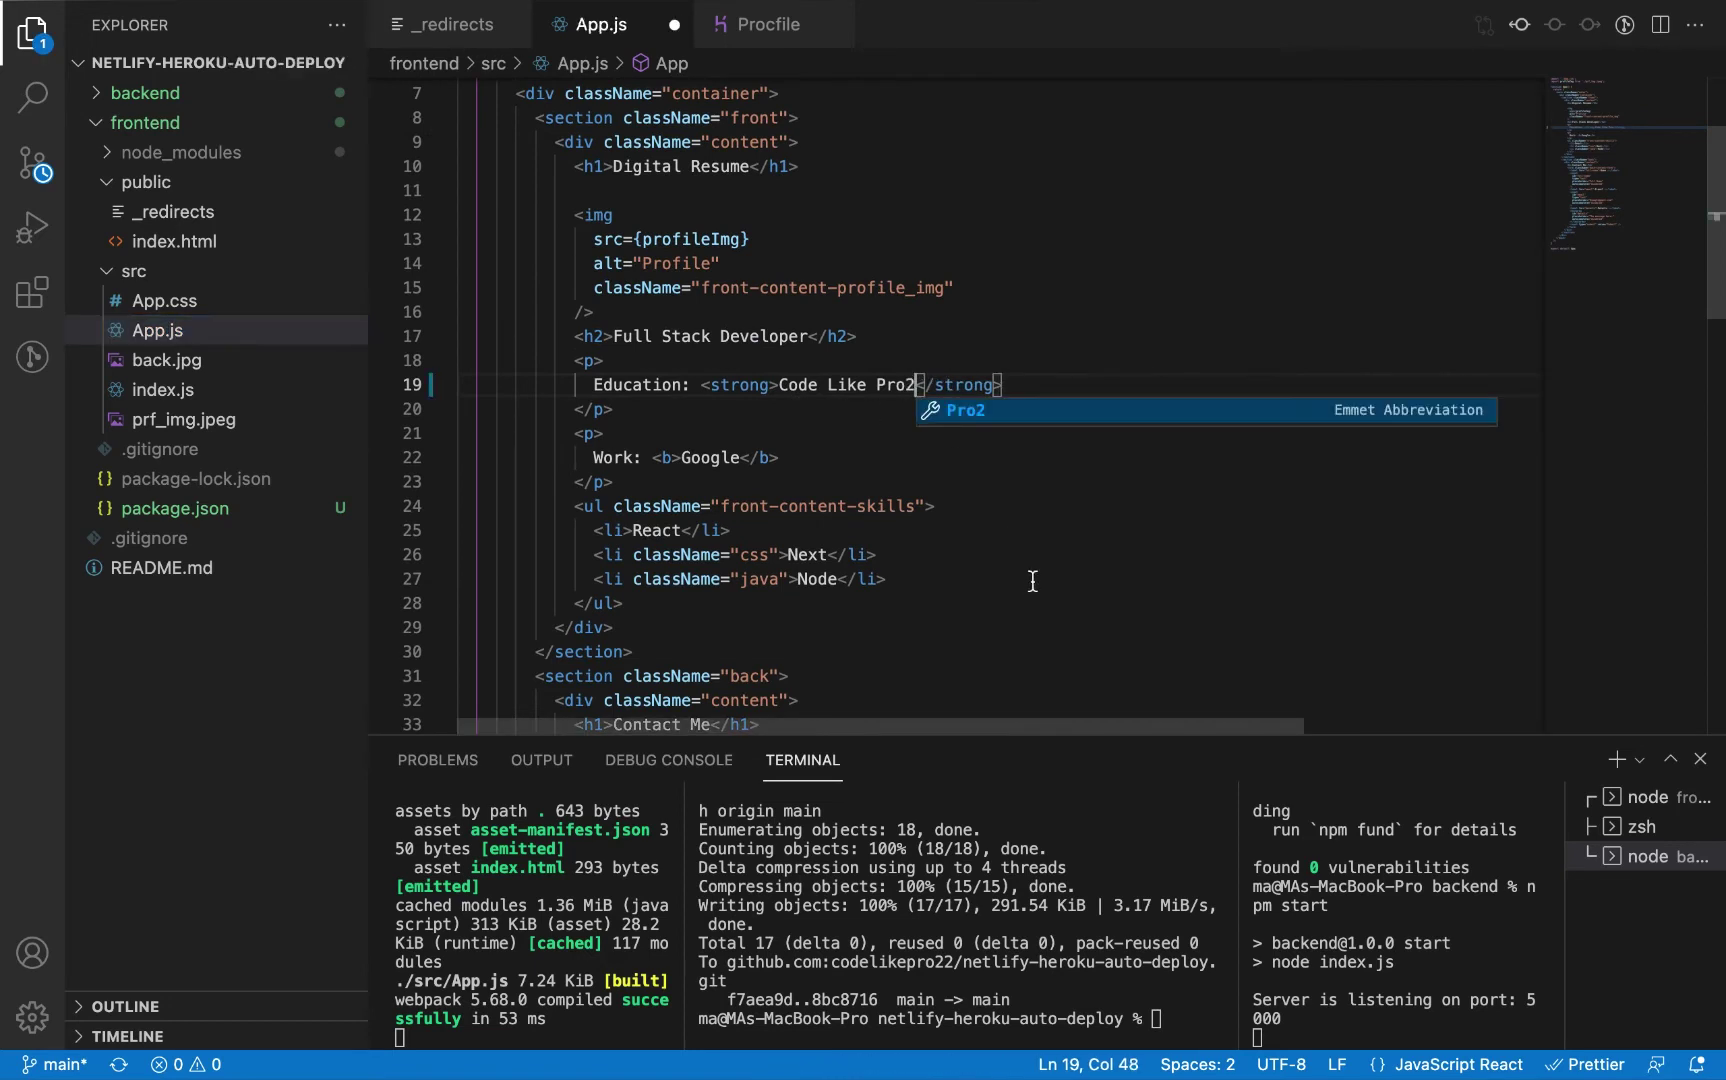
{"action": "key", "text": "super+s"}
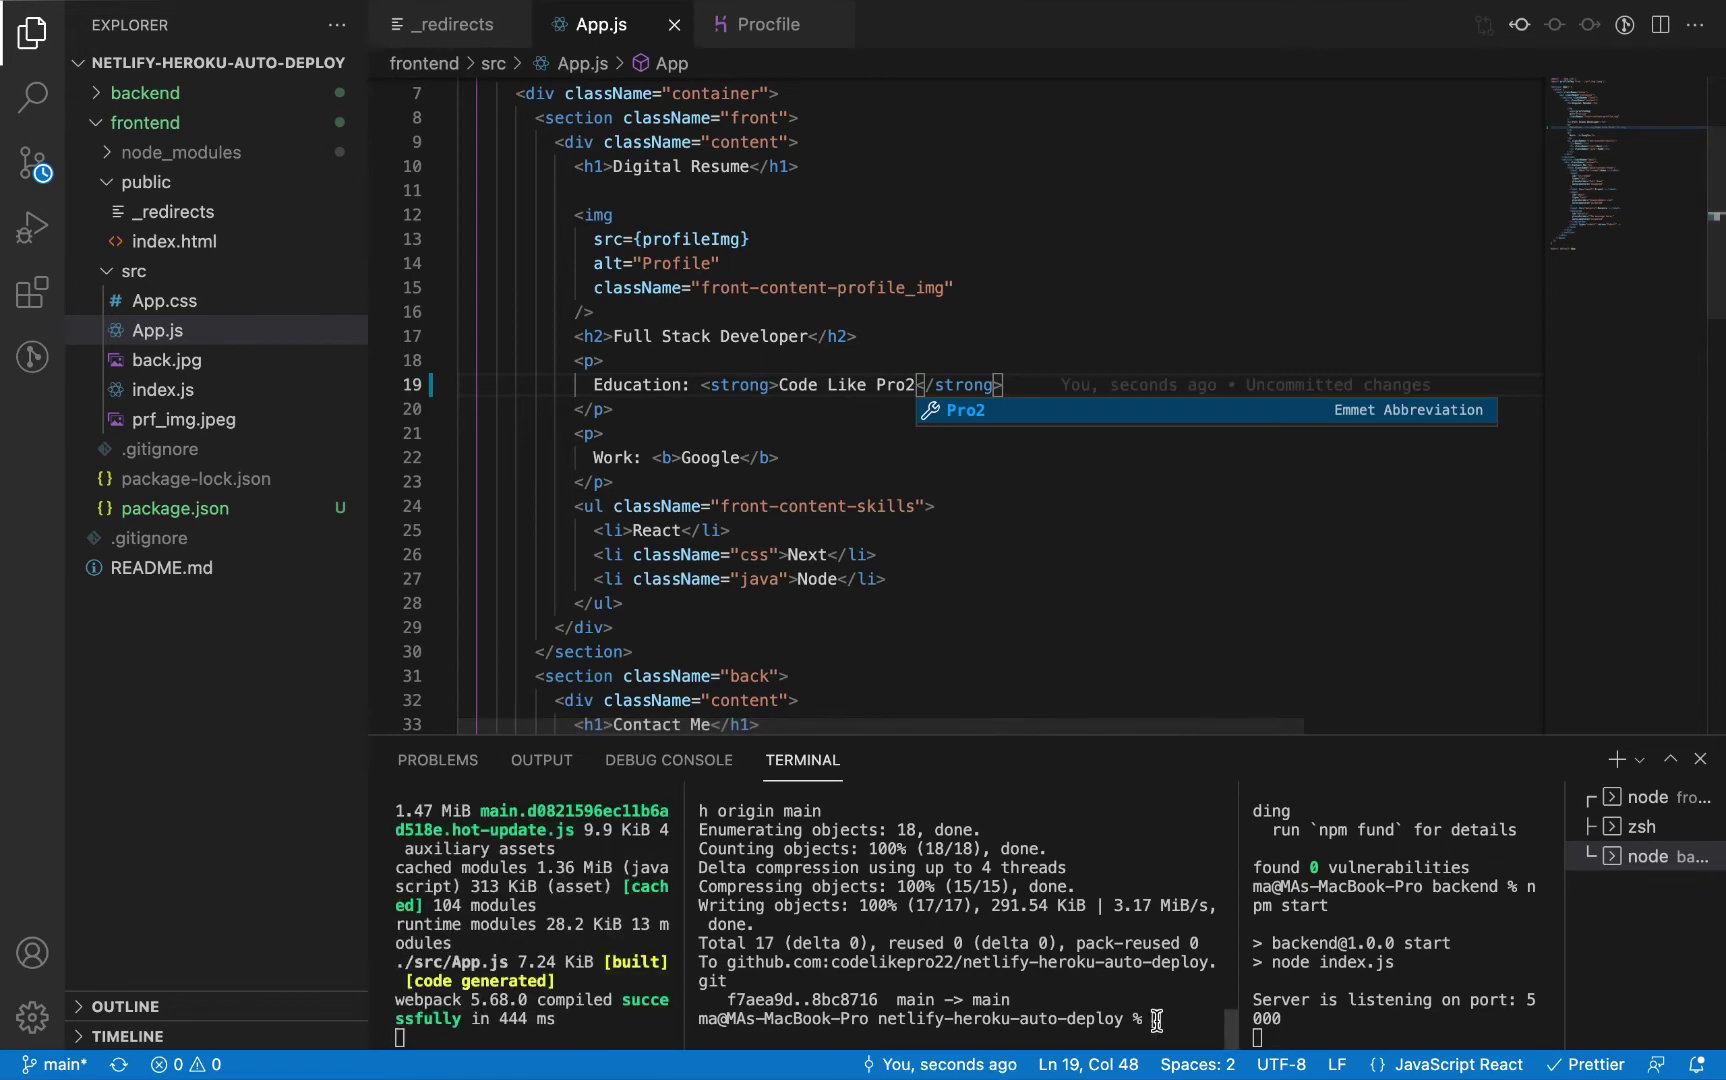
{"action": "left_click", "coordinate": [1162, 1019]}
Step: Stage all changes with git add --a, checking the result with git status
{"action": "type", "text": "git status"}
{"action": "key", "text": "Return"}
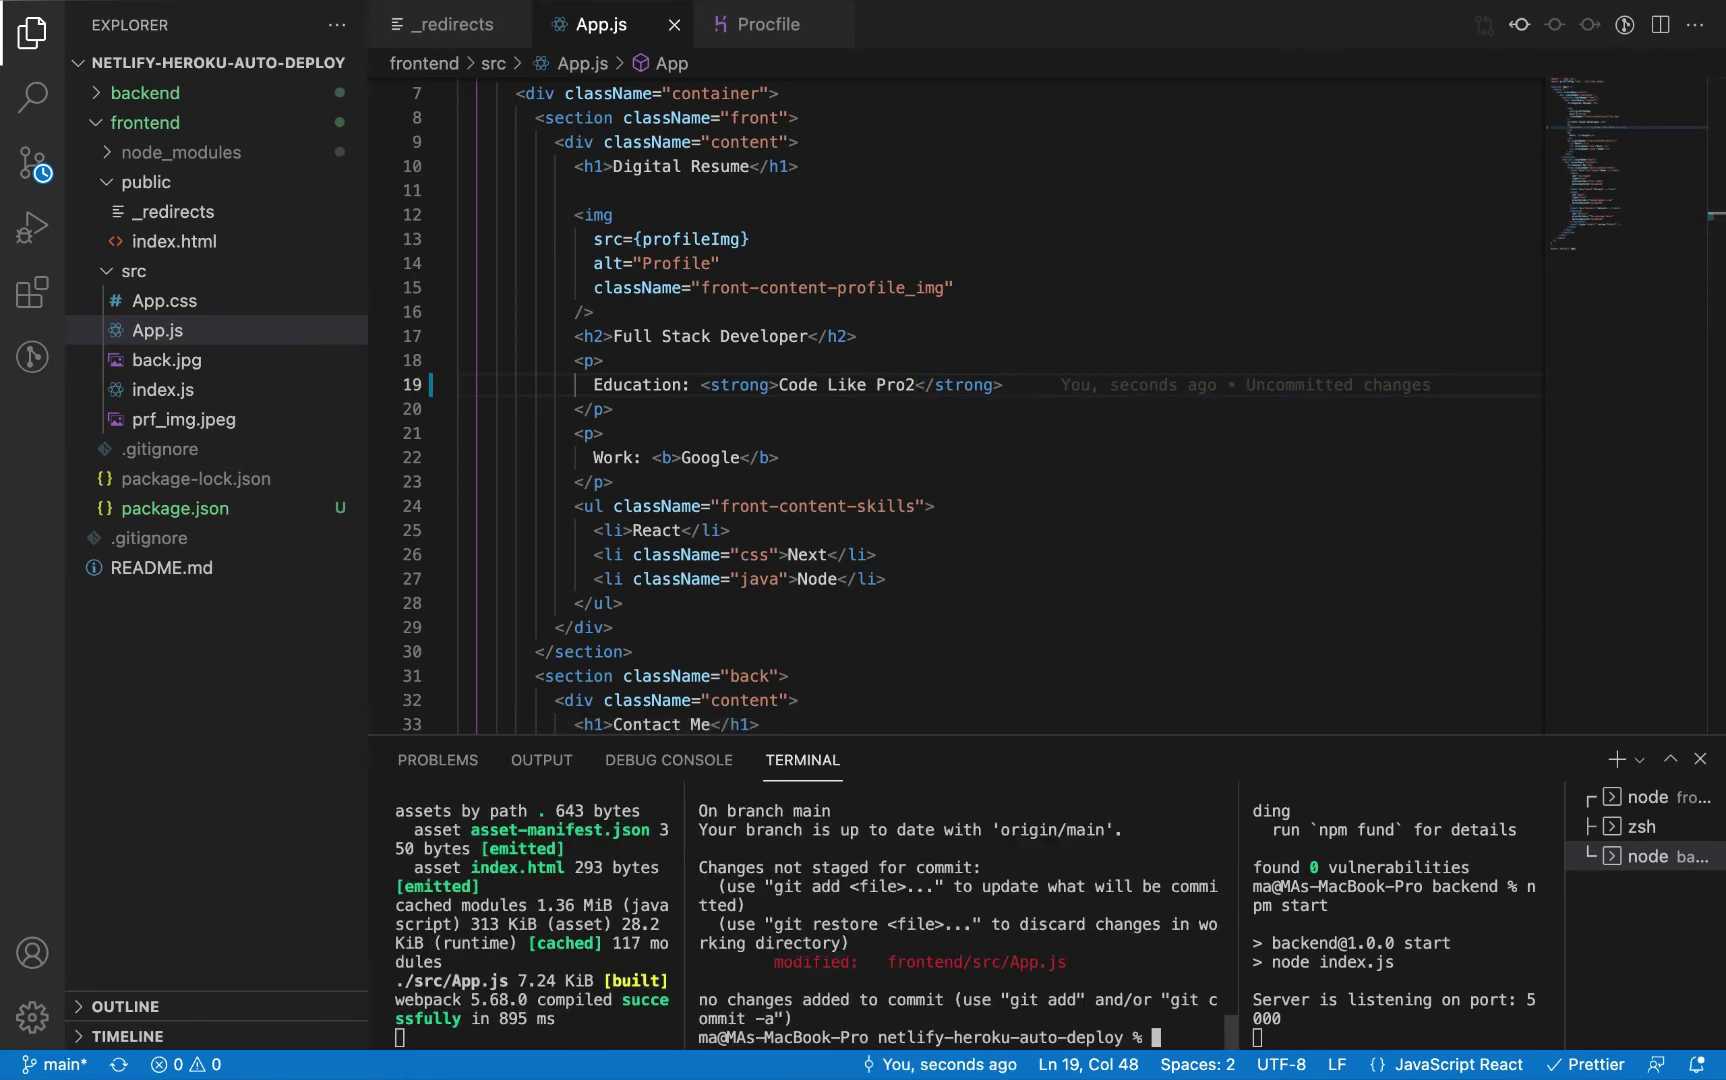
{"action": "type", "text": "git add --a"}
{"action": "key", "text": "Return"}
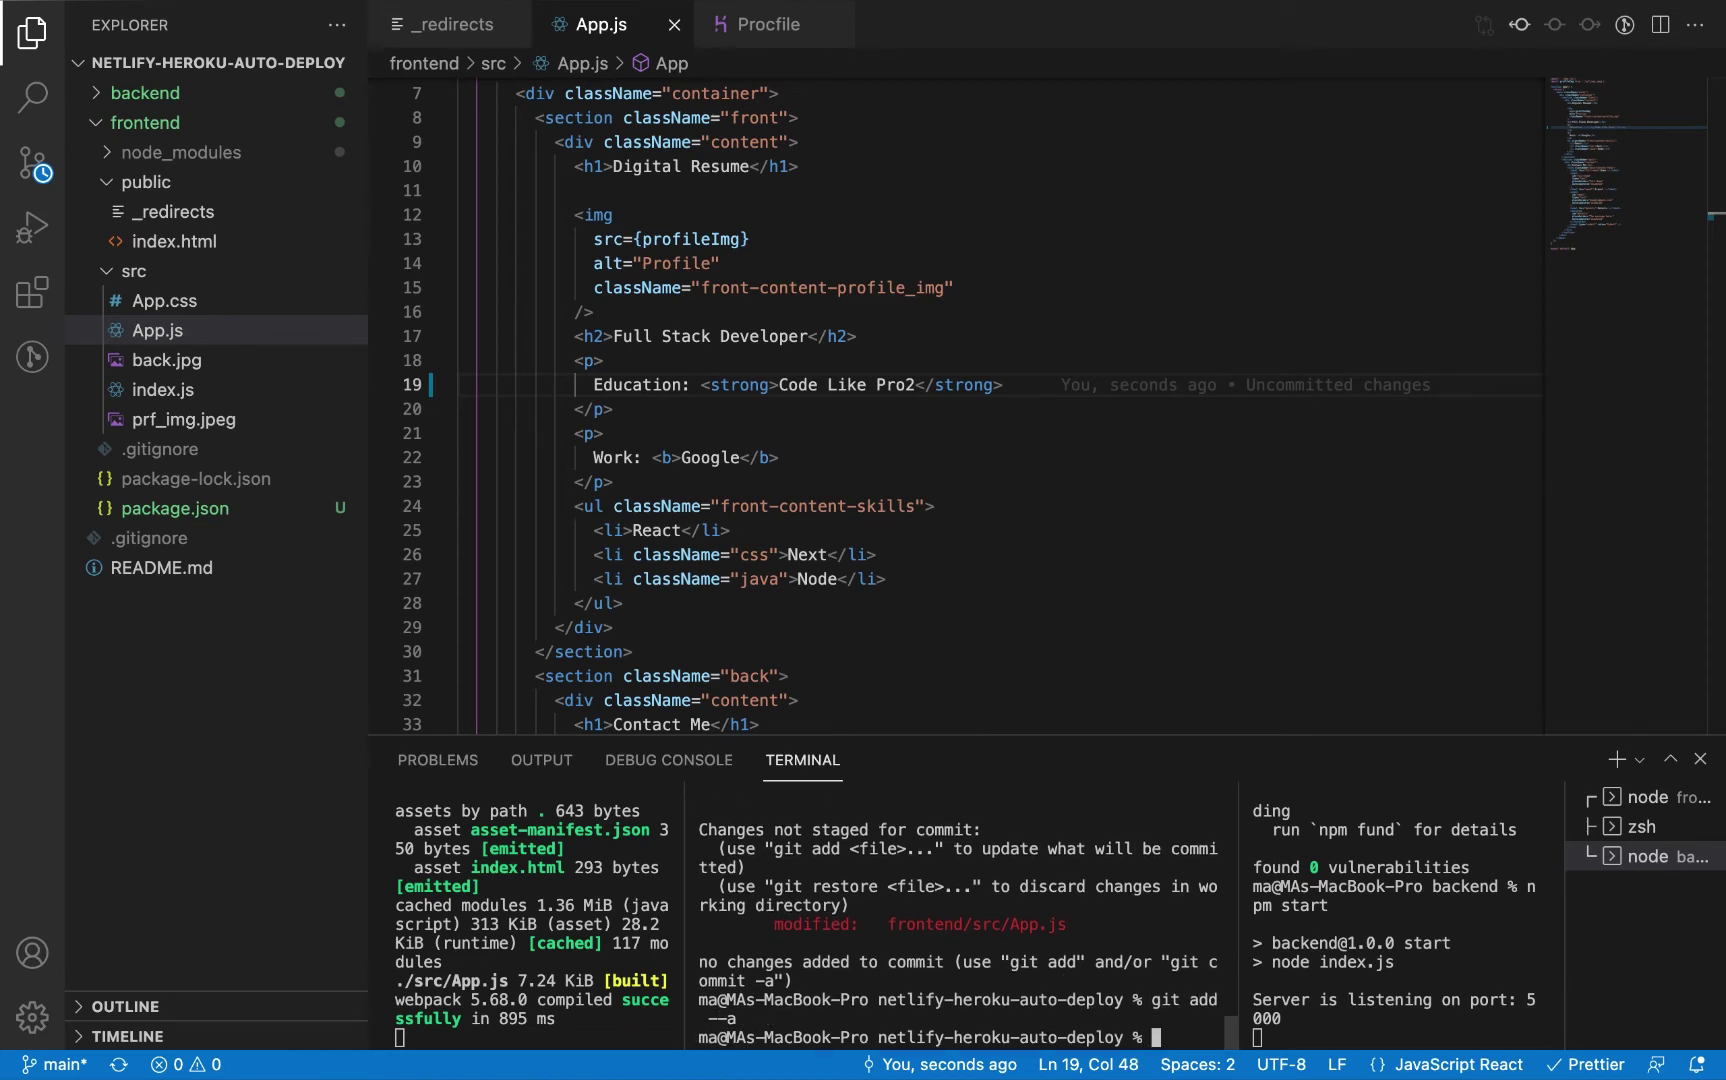
{"action": "type", "text": "git status"}
{"action": "key", "text": "Return"}
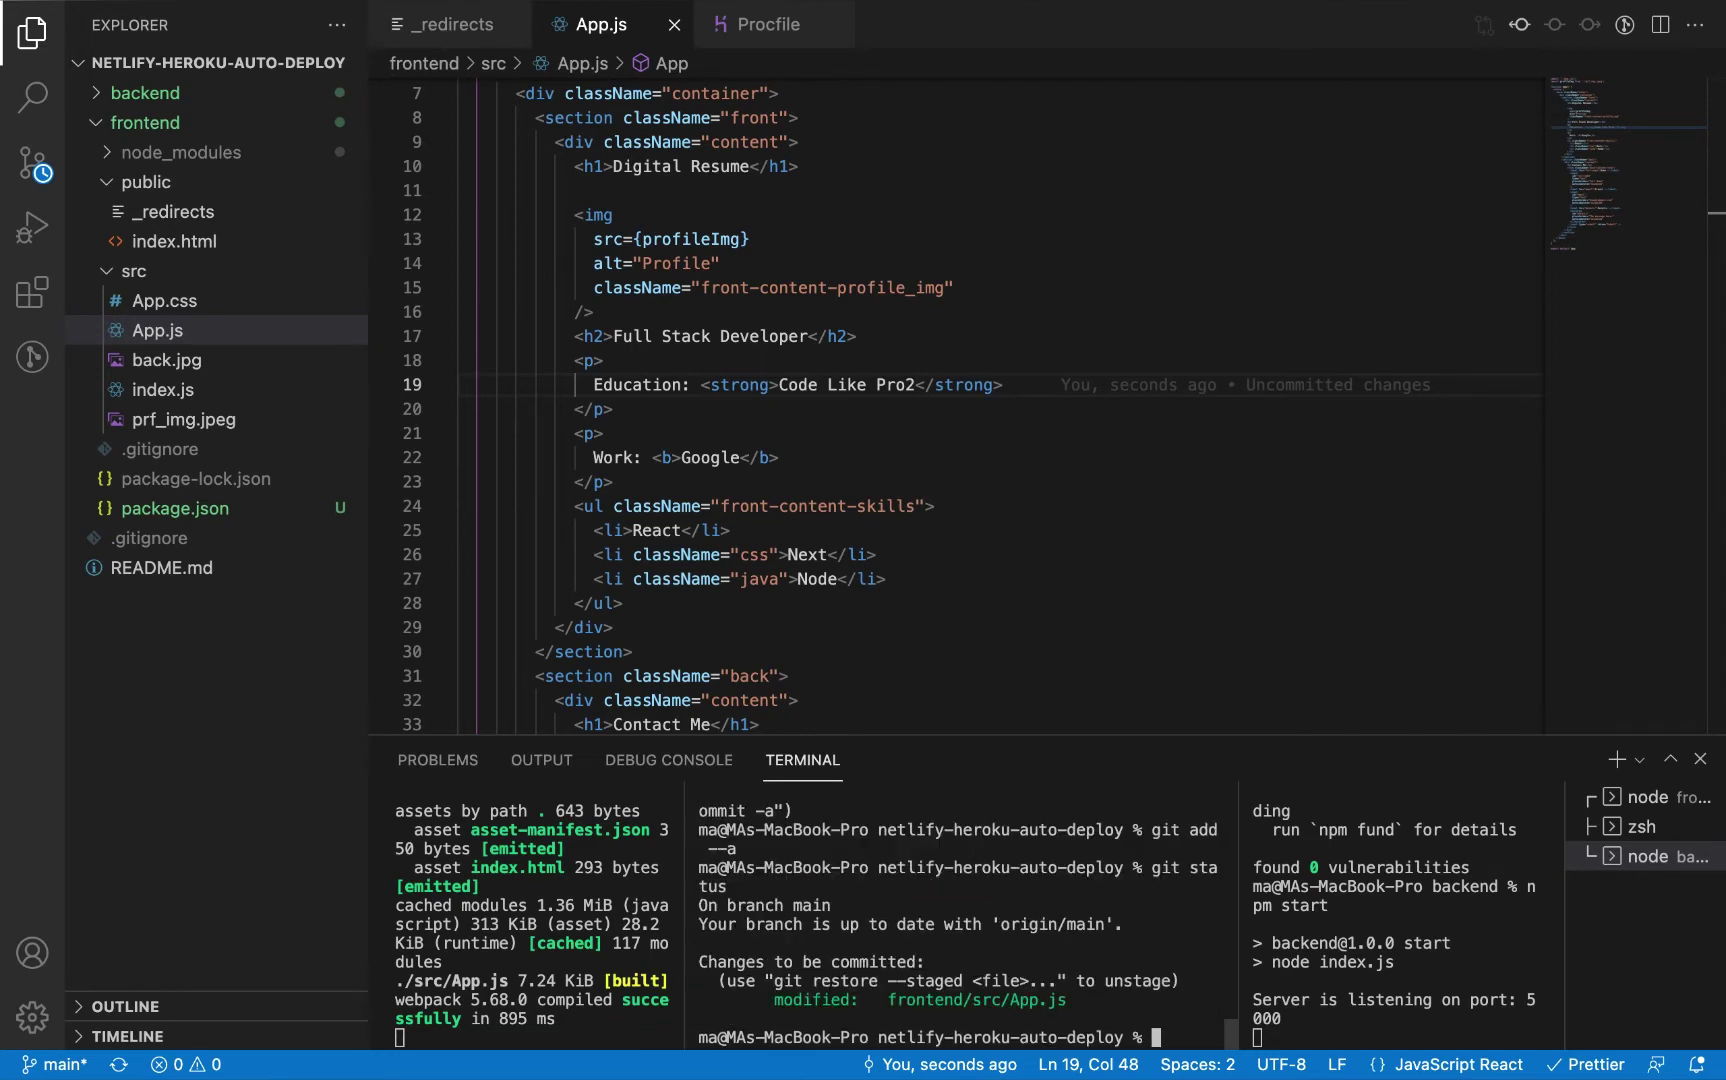
Step: Commit as 'test auto update after change' and push to origin main
{"action": "type", "text": "git commit"}
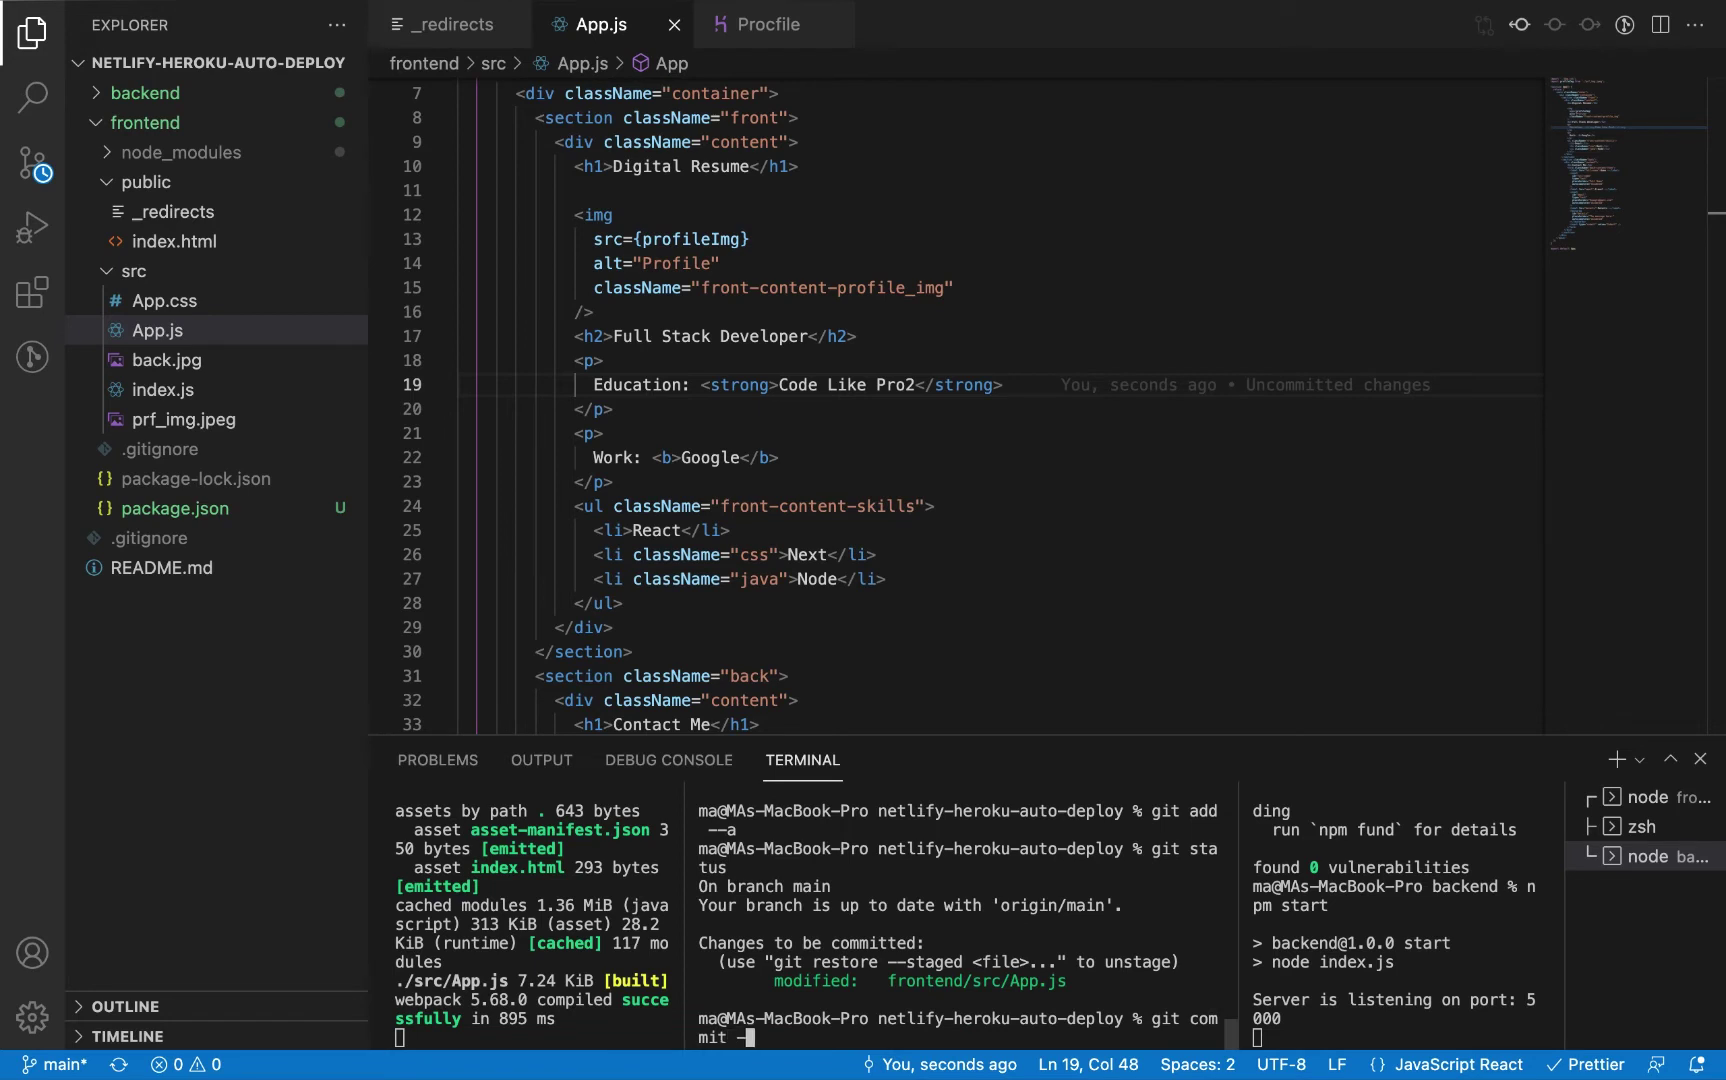
{"action": "type", "text": " -m \"test auto update"}
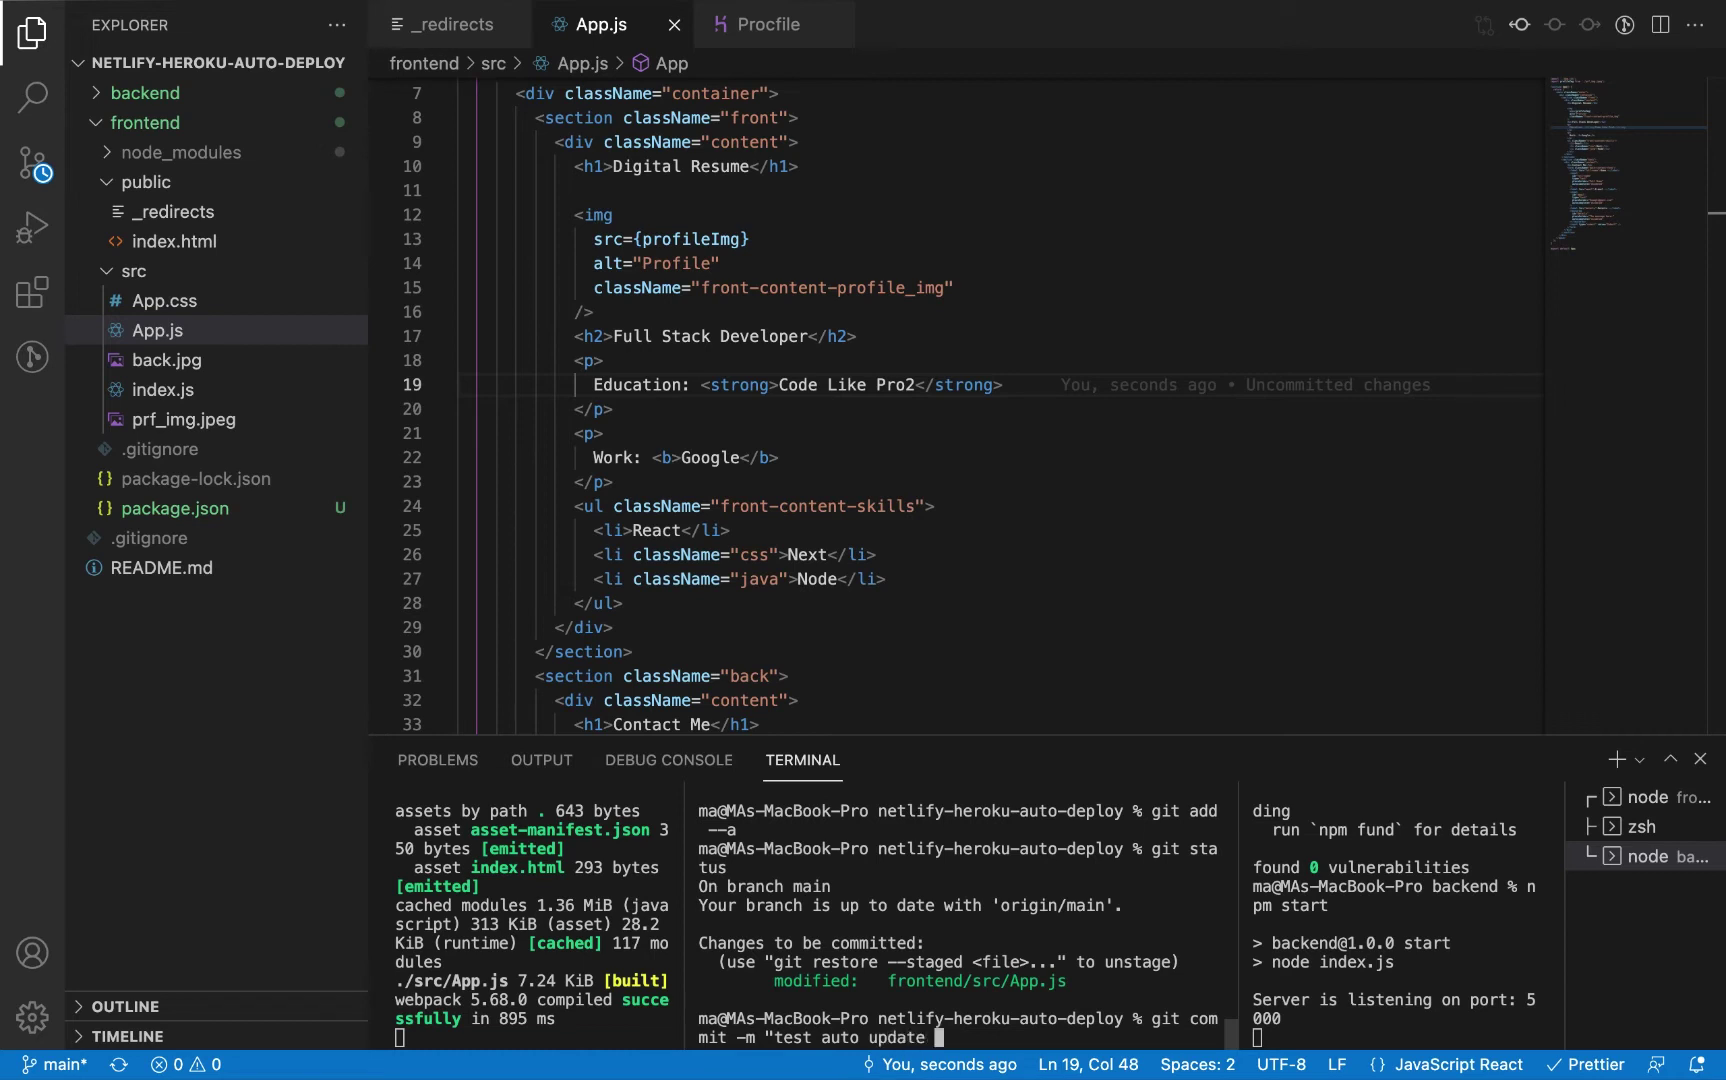
{"action": "type", "text": " after change"}
{"action": "key", "text": "Return"}
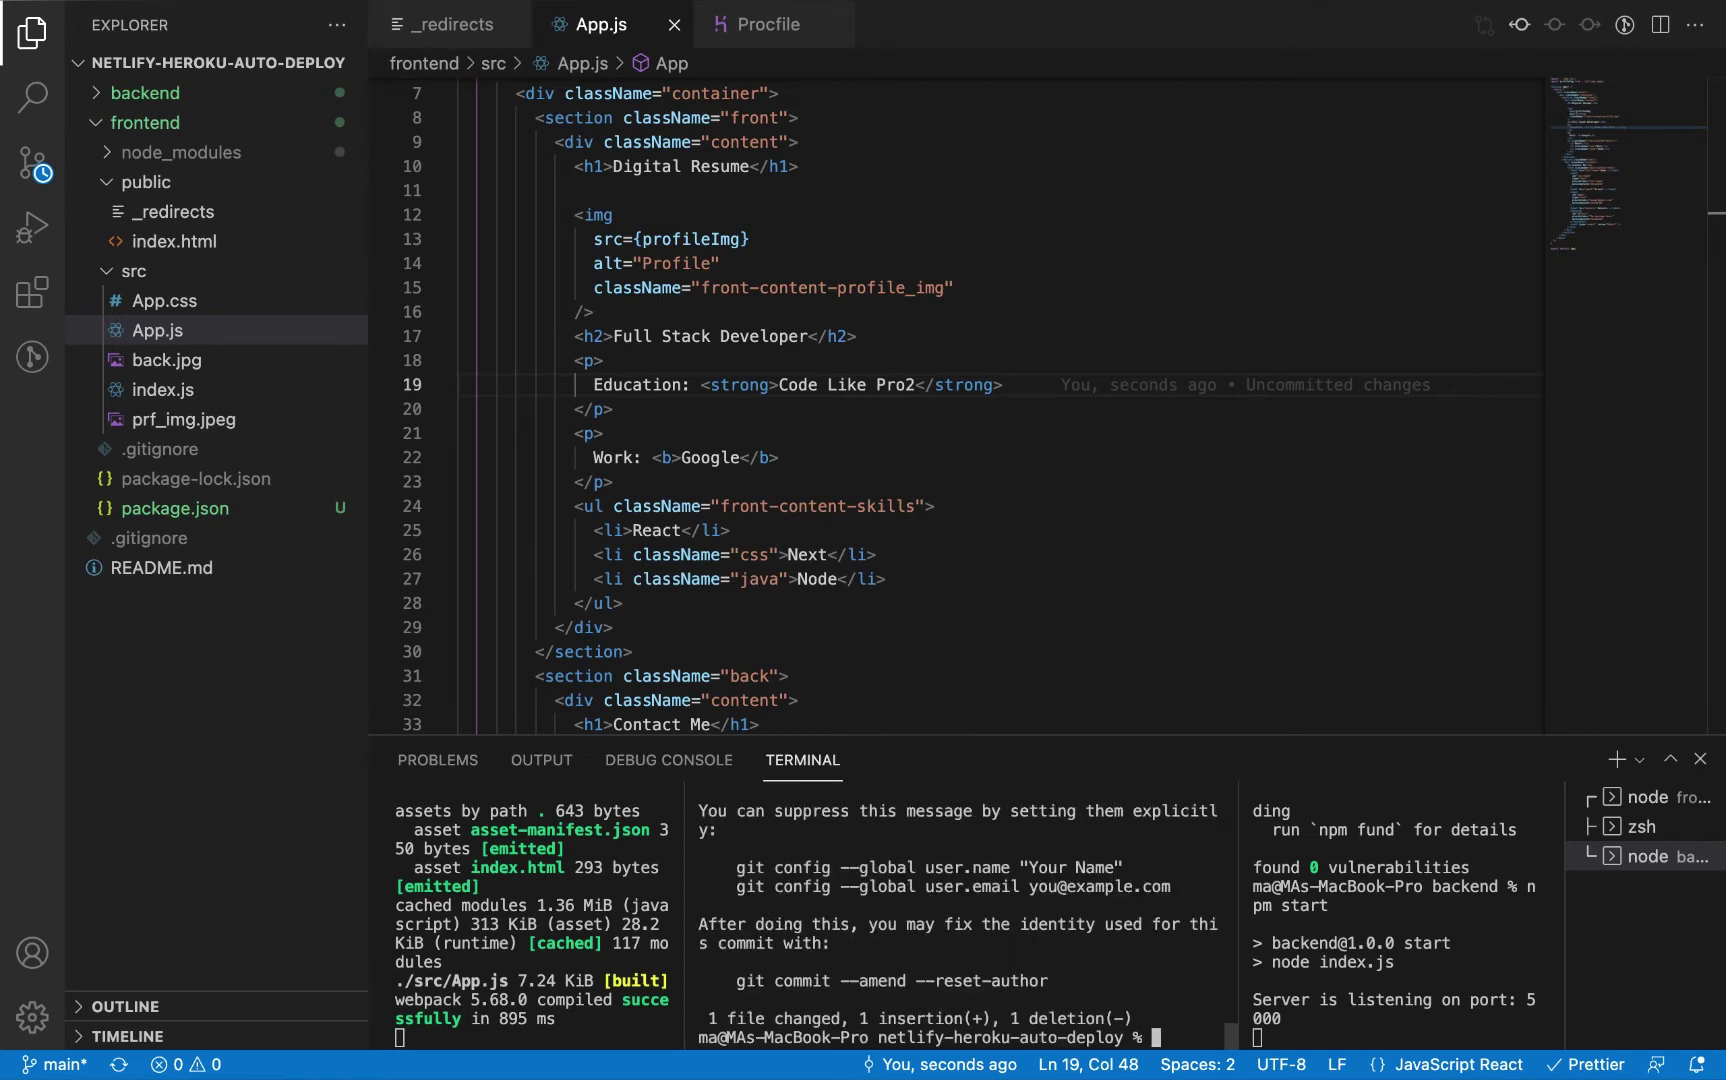
{"action": "type", "text": "git pus"}
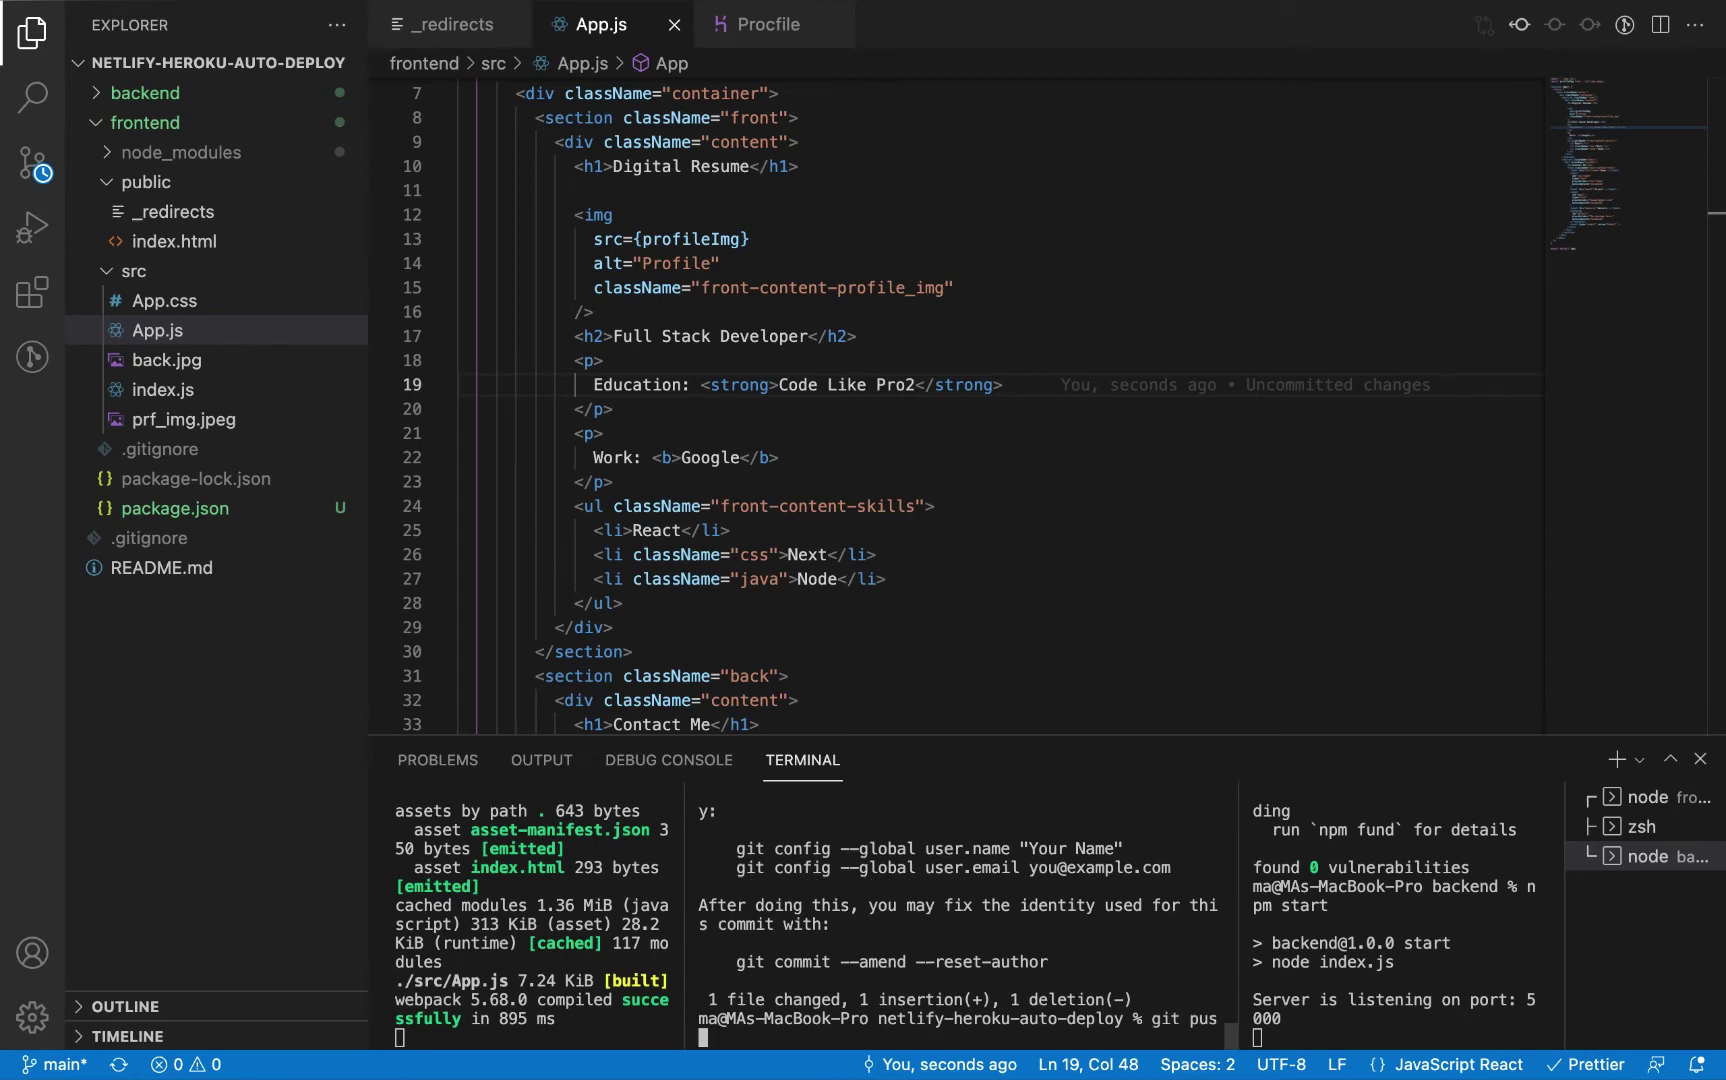
{"action": "type", "text": "h origin main"}
{"action": "key", "text": "Return"}
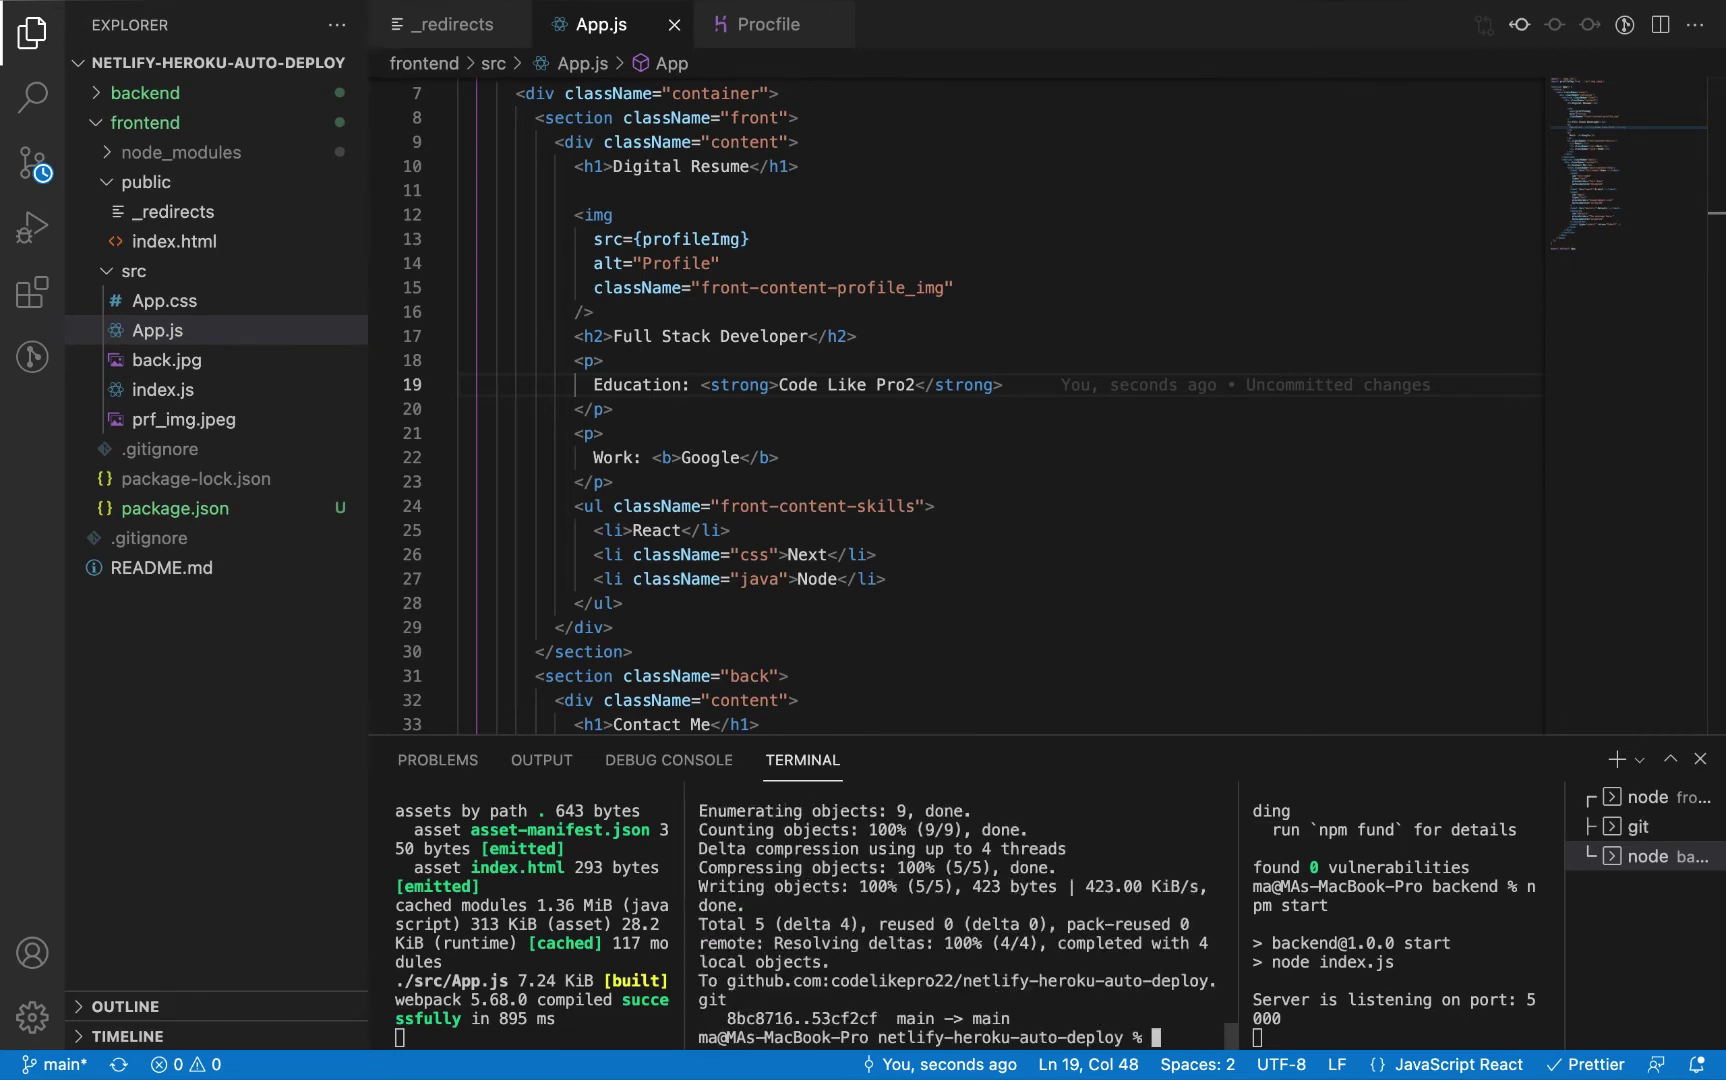
Step: Follow the building Netlify deploy's log, then reload the live resume to confirm 'Code Like Pro2'
{"action": "key", "text": "ctrl+Right"}
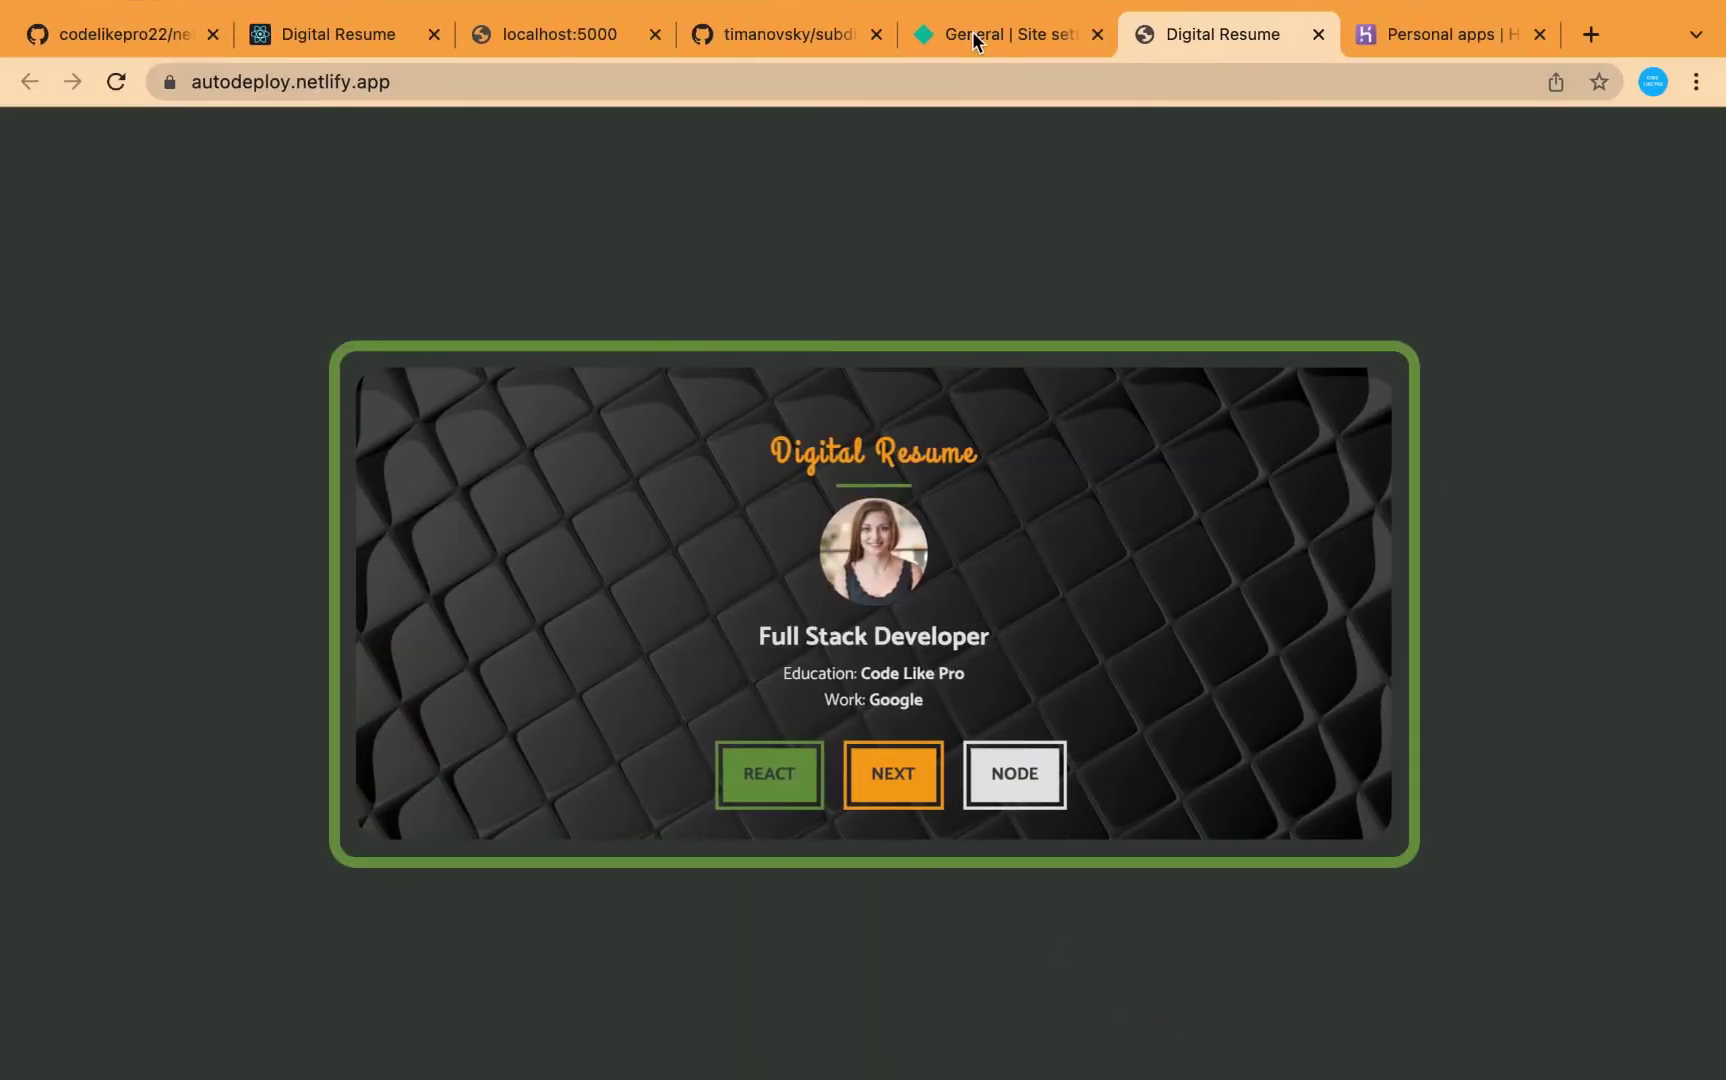
{"action": "left_click", "coordinate": [972, 34]}
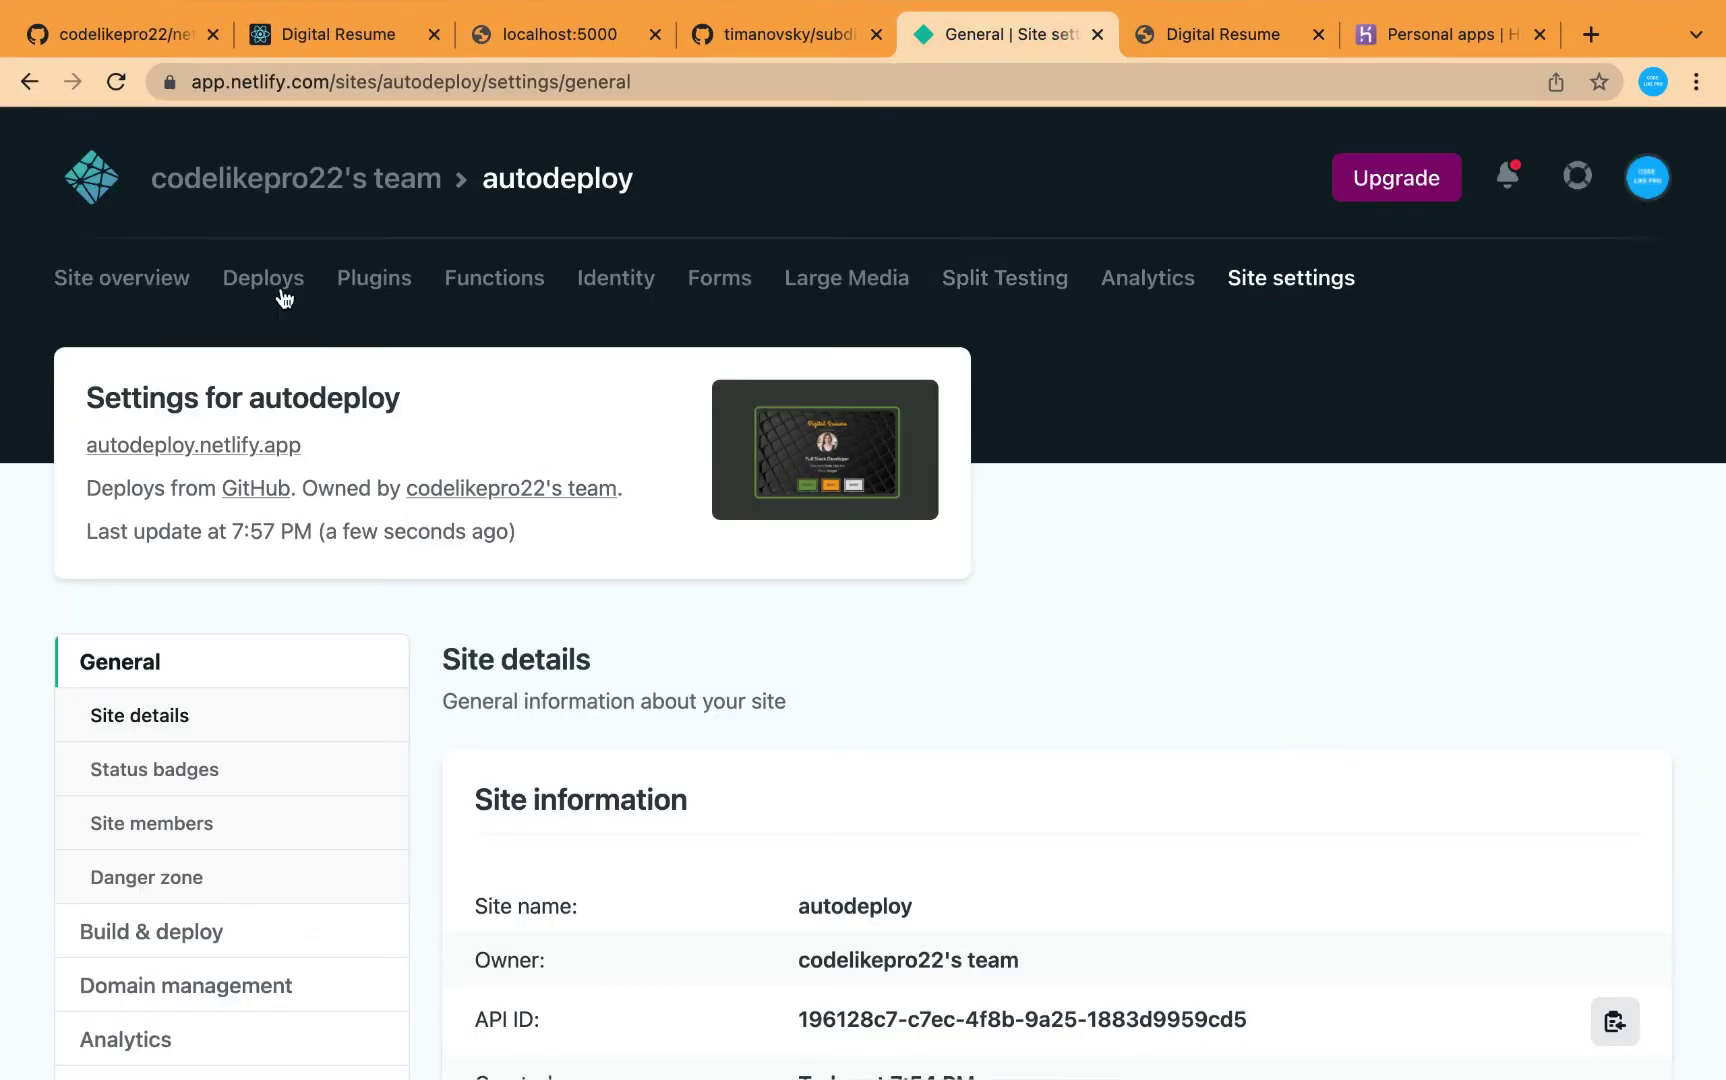
{"action": "left_click", "coordinate": [140, 280]}
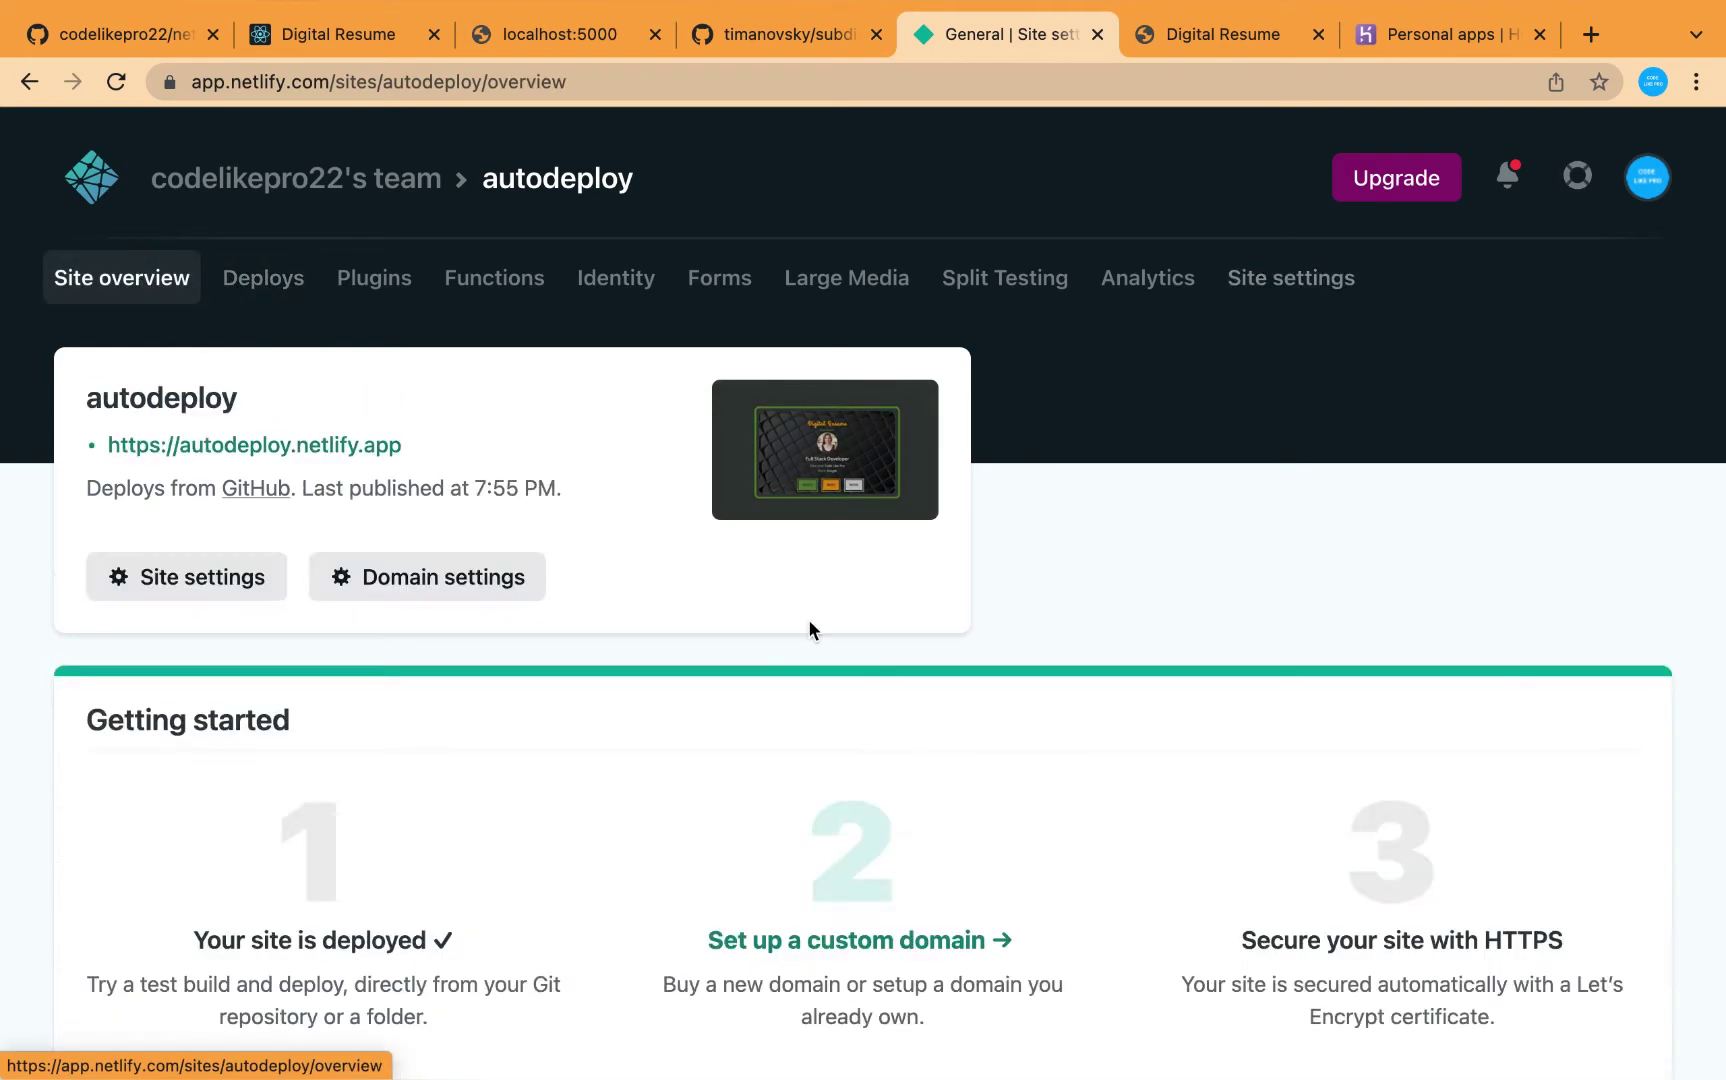
{"action": "scroll", "coordinate": [957, 760], "scroll_direction": "down", "scroll_amount": 5}
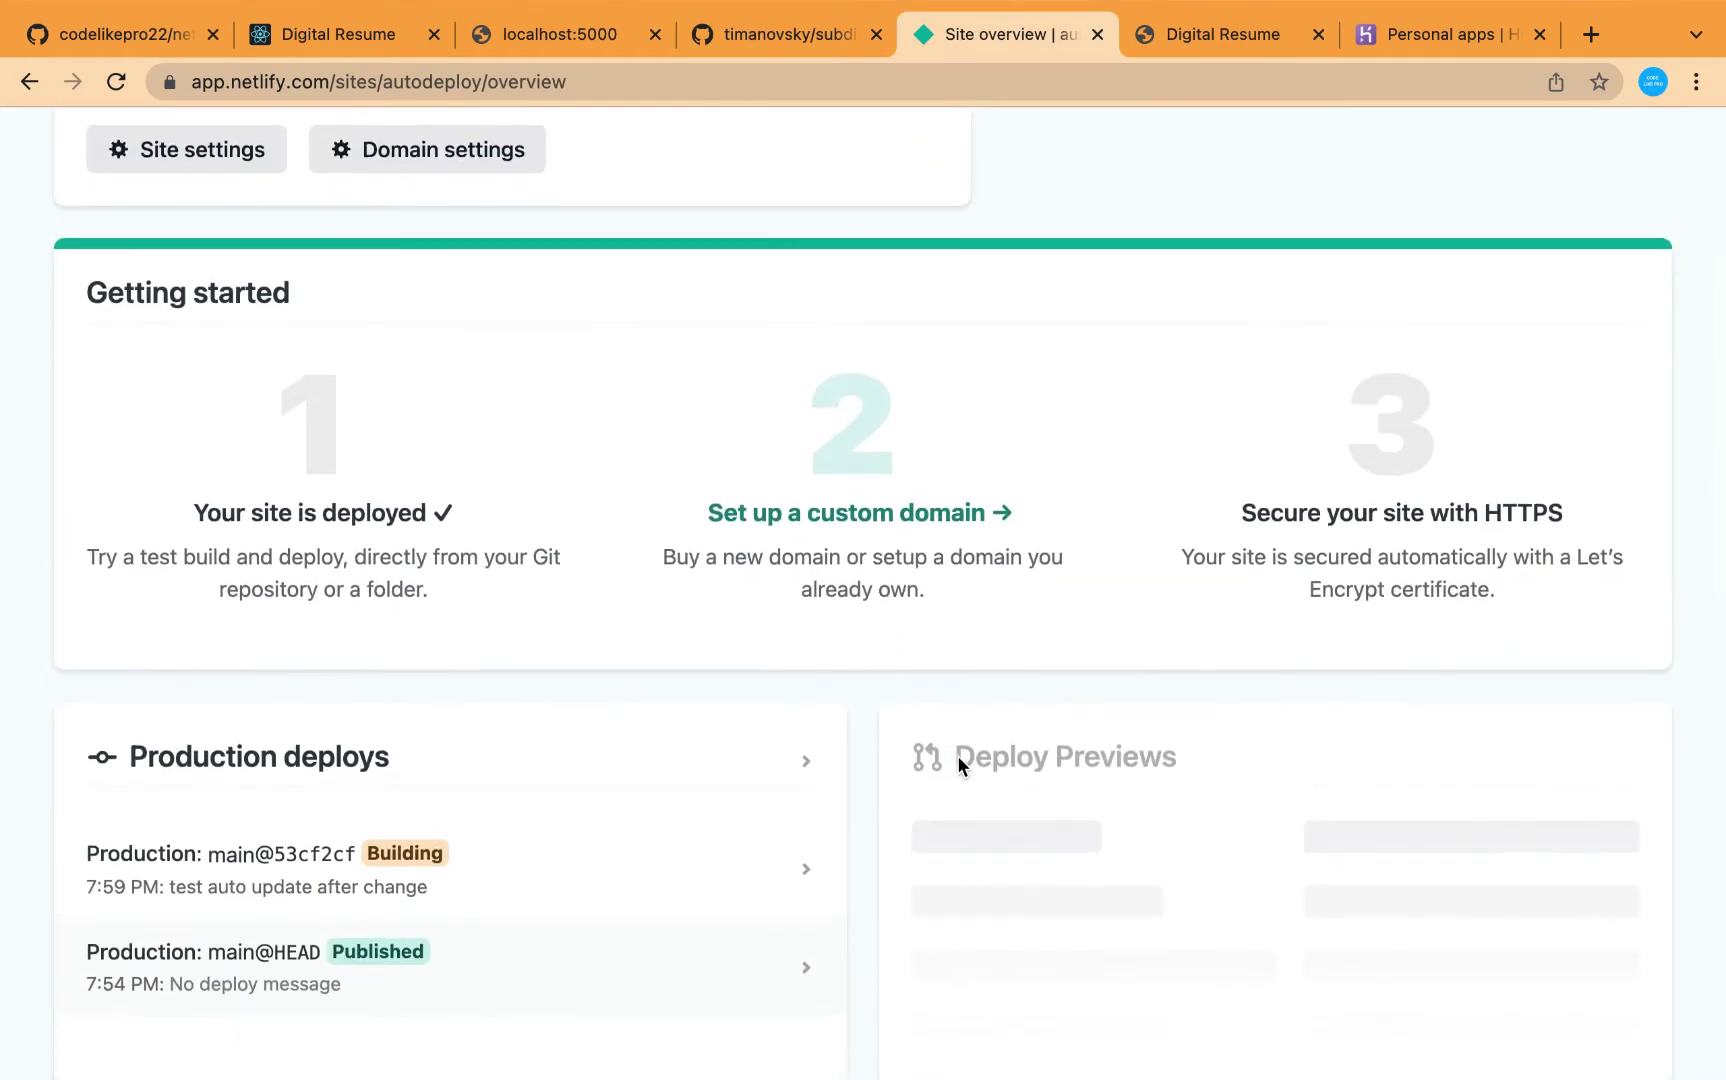
{"action": "scroll", "coordinate": [957, 758], "scroll_direction": "down", "scroll_amount": 2}
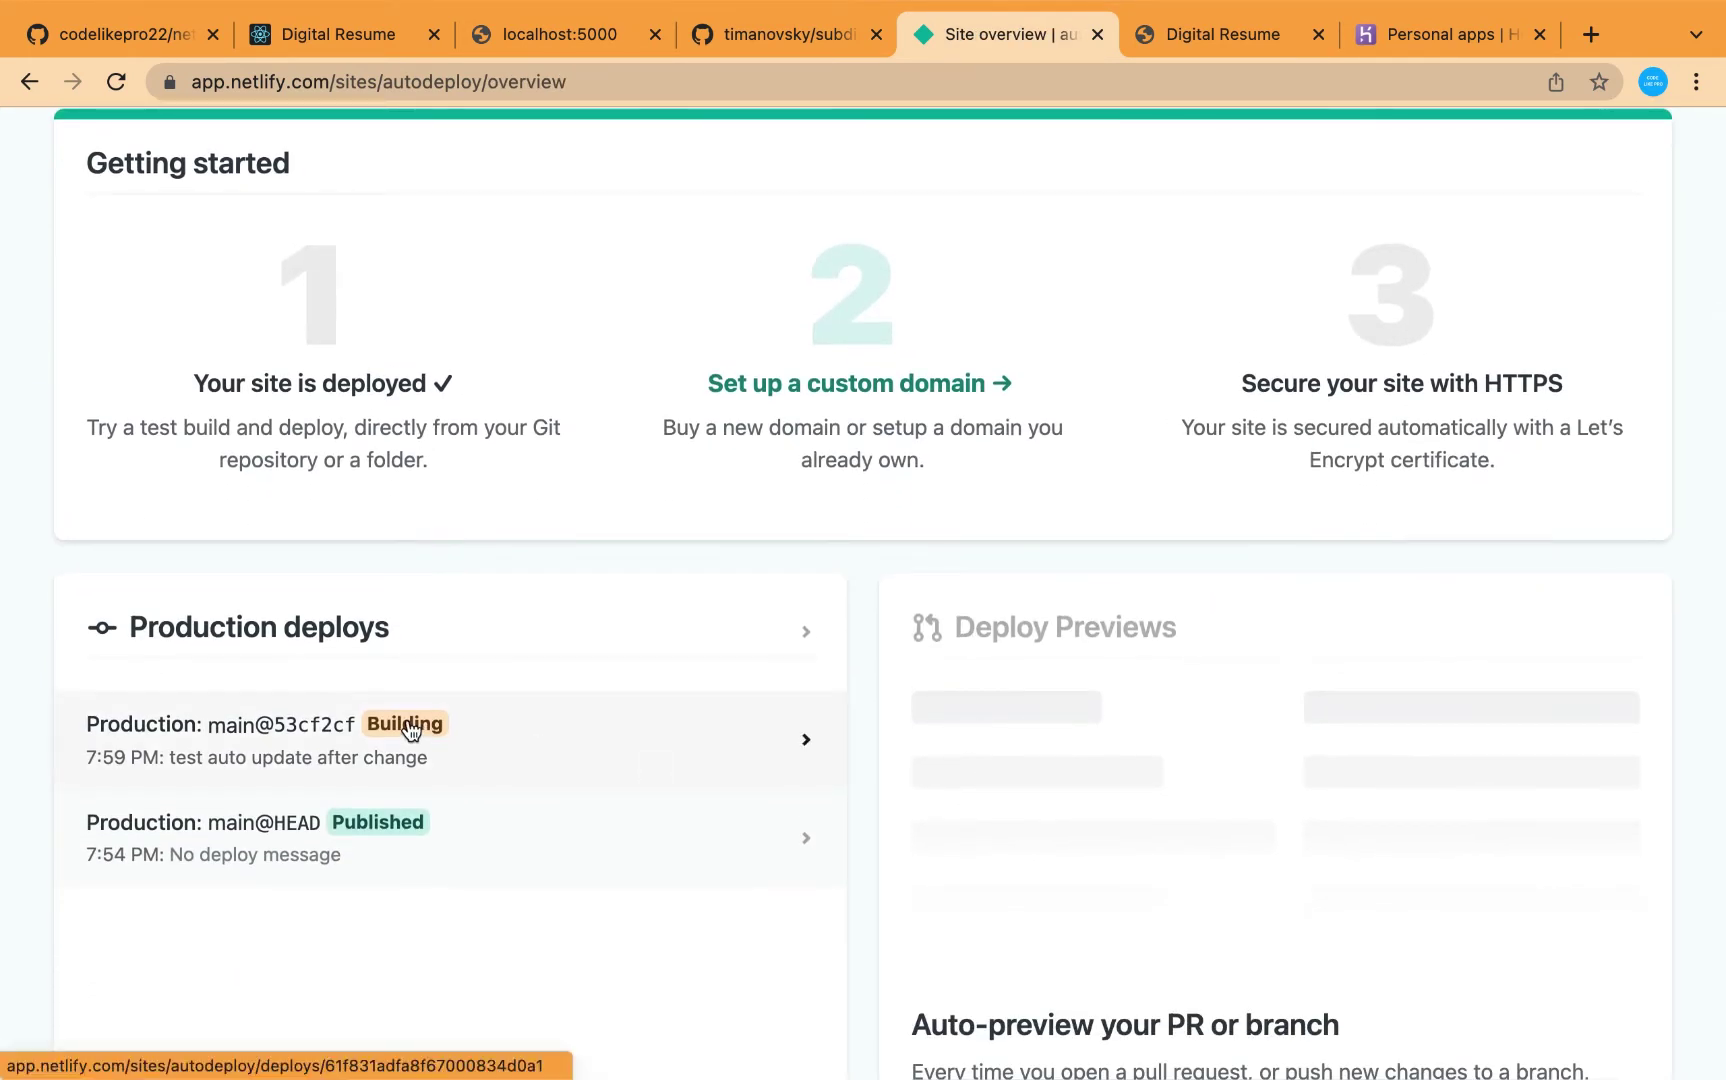
{"action": "left_click", "coordinate": [410, 731]}
{"action": "scroll", "coordinate": [741, 960], "scroll_direction": "down", "scroll_amount": 3}
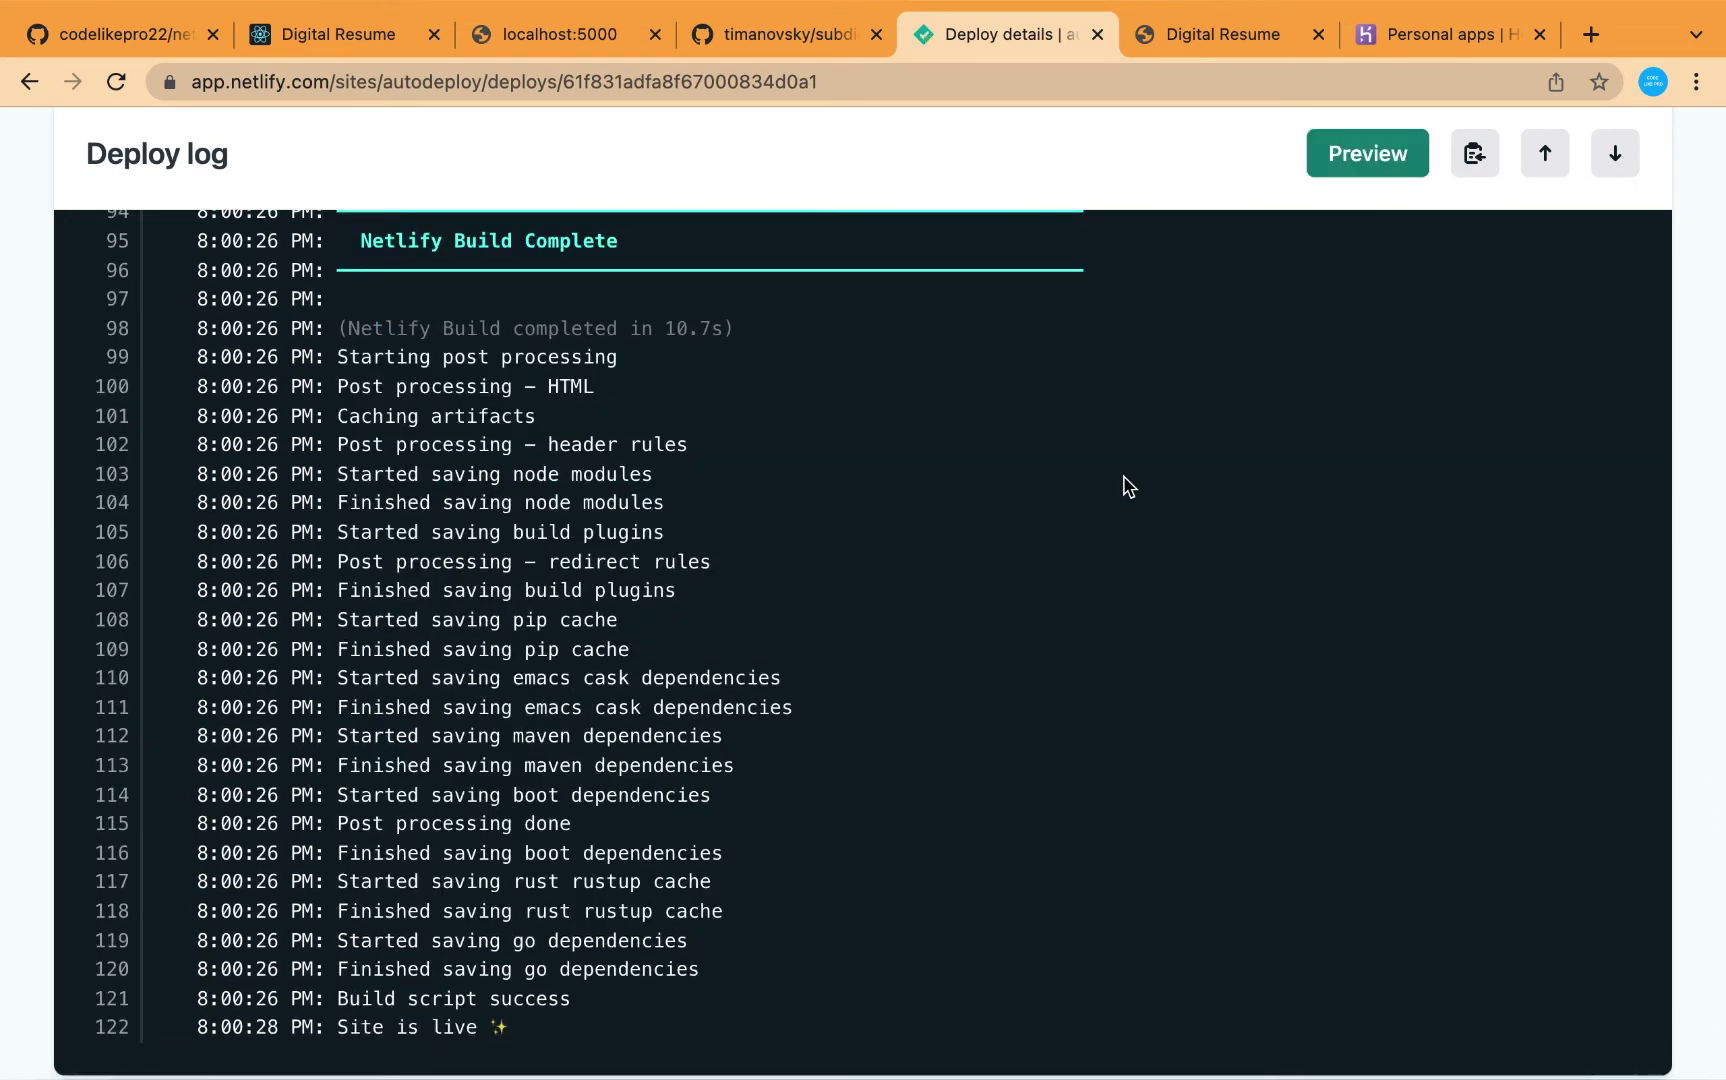
{"action": "left_click", "coordinate": [1207, 36]}
{"action": "left_click", "coordinate": [116, 82]}
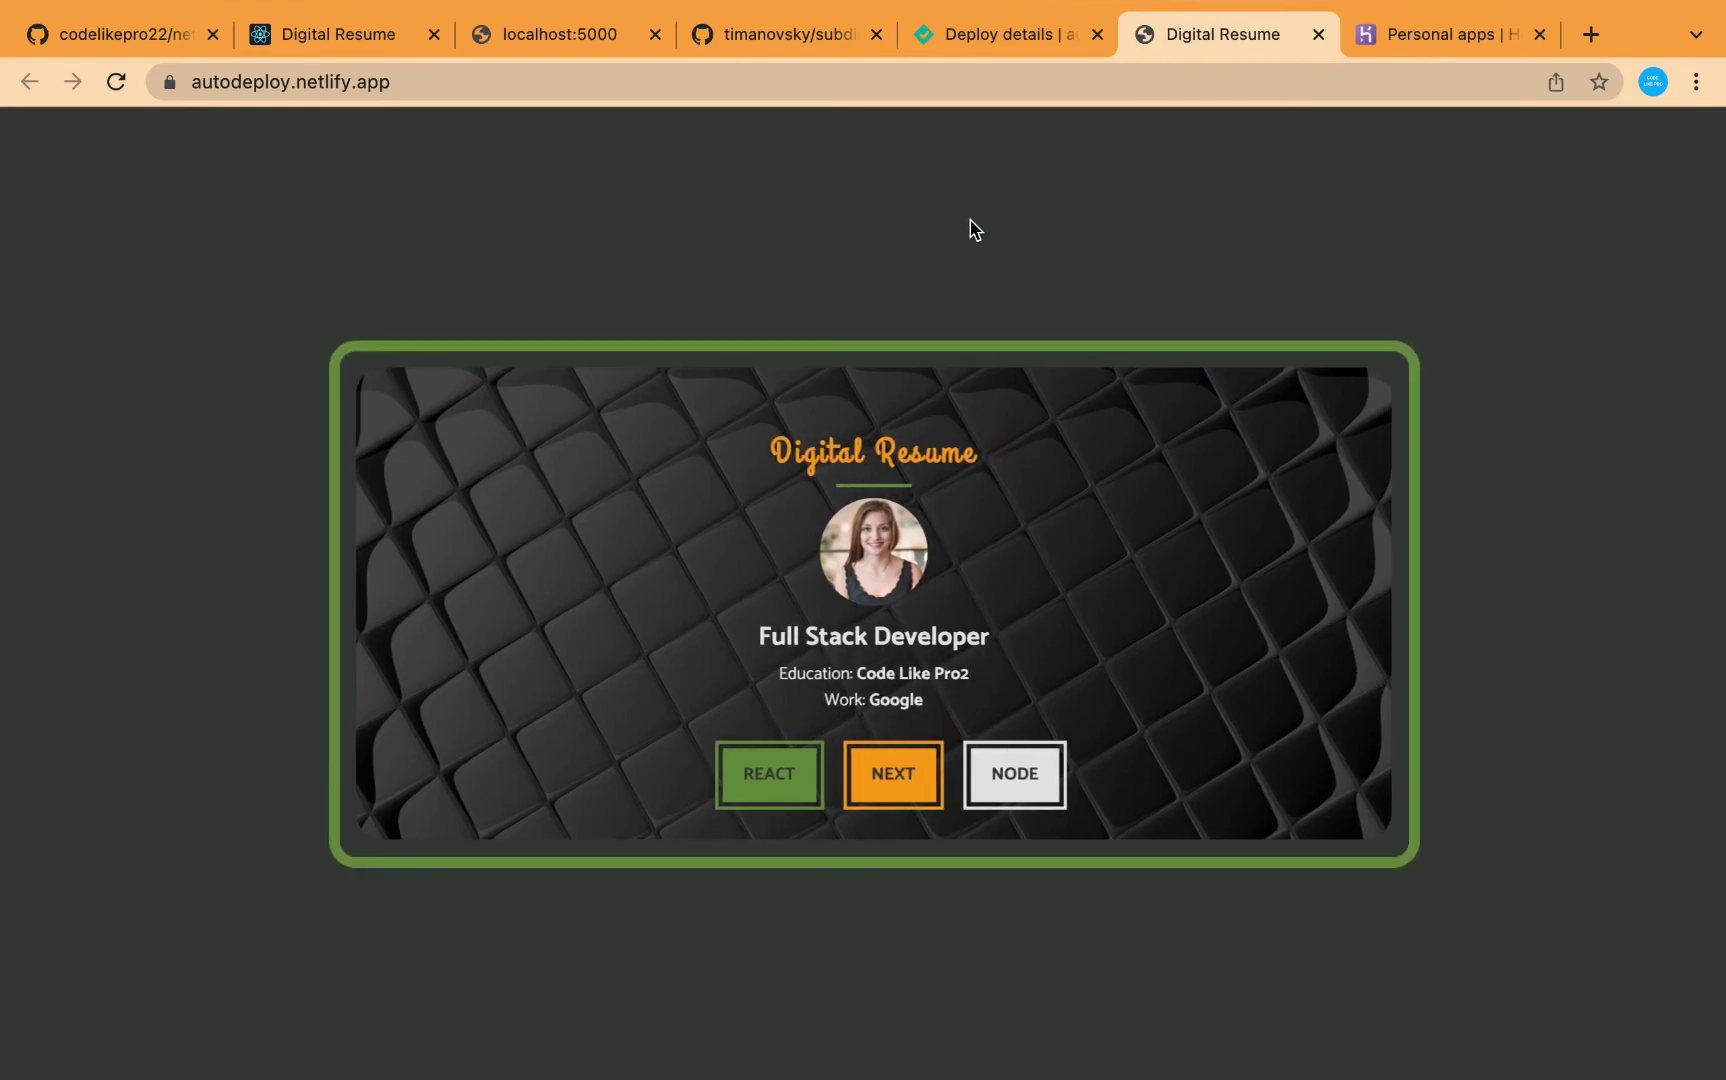
Step: Create a new Heroku app named 'autodeploy' from the New menu
{"action": "left_click", "coordinate": [1408, 32]}
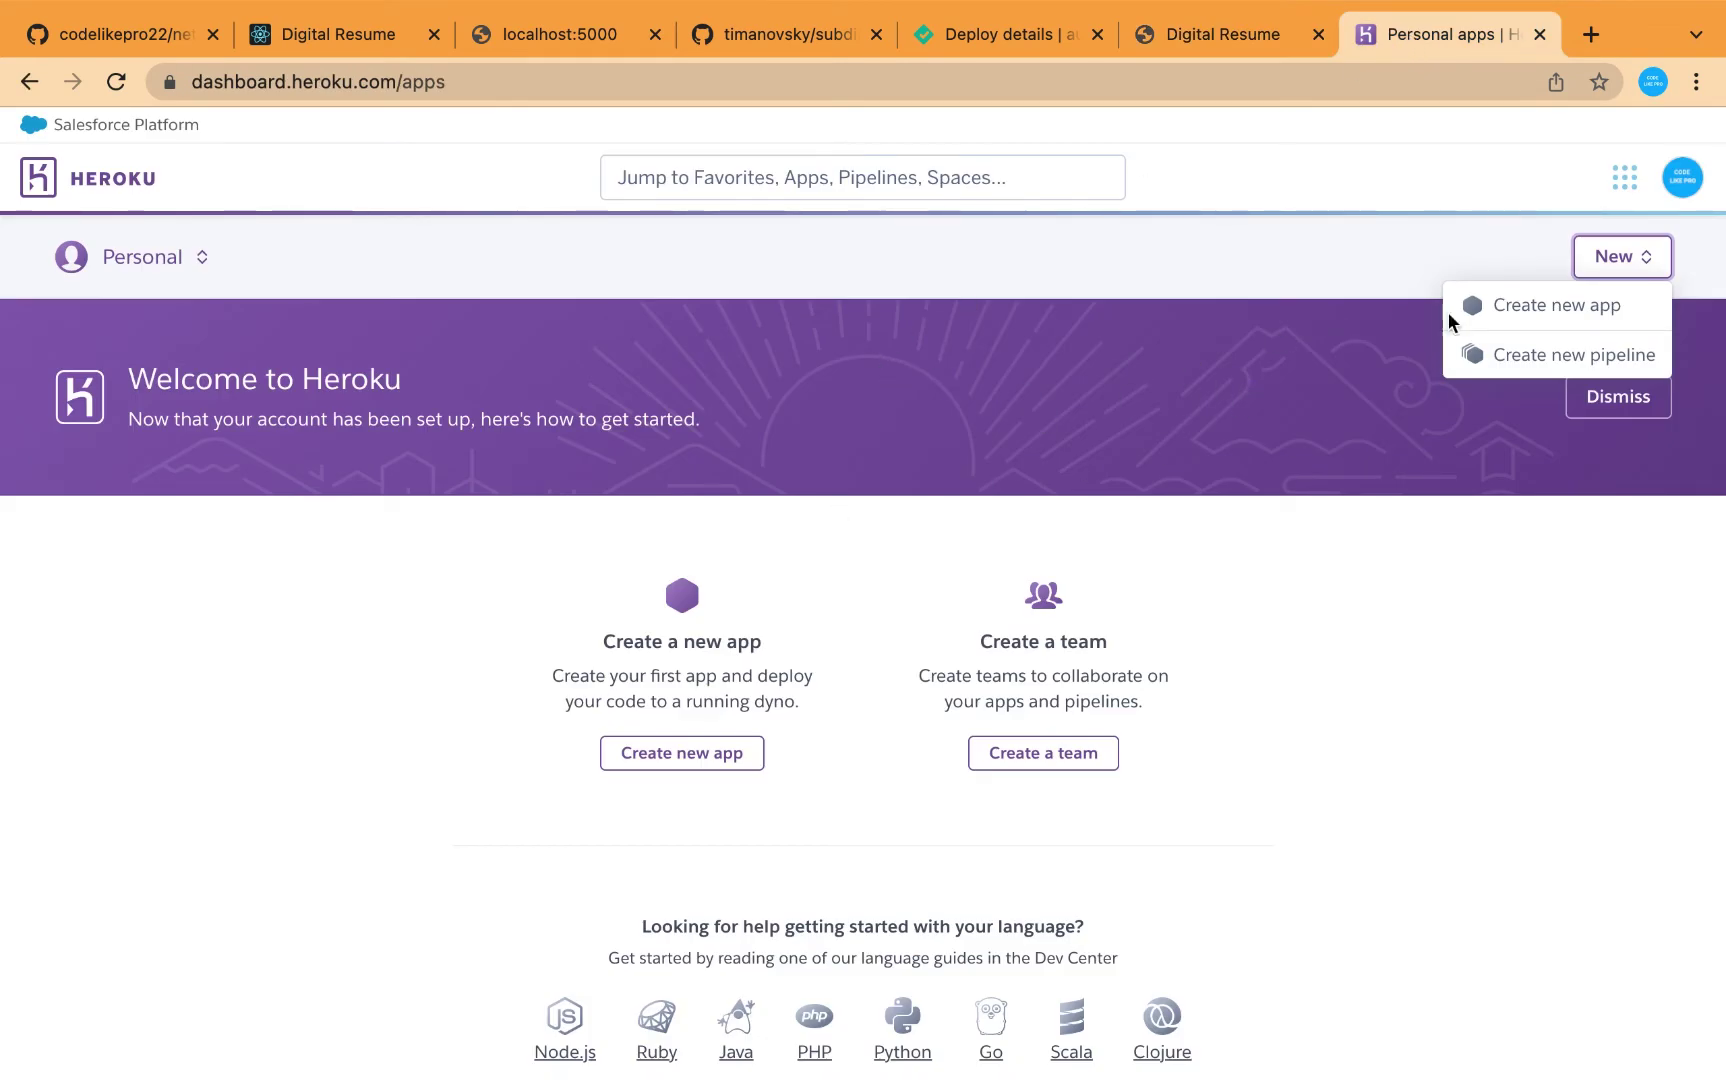
{"action": "left_click", "coordinate": [1347, 260]}
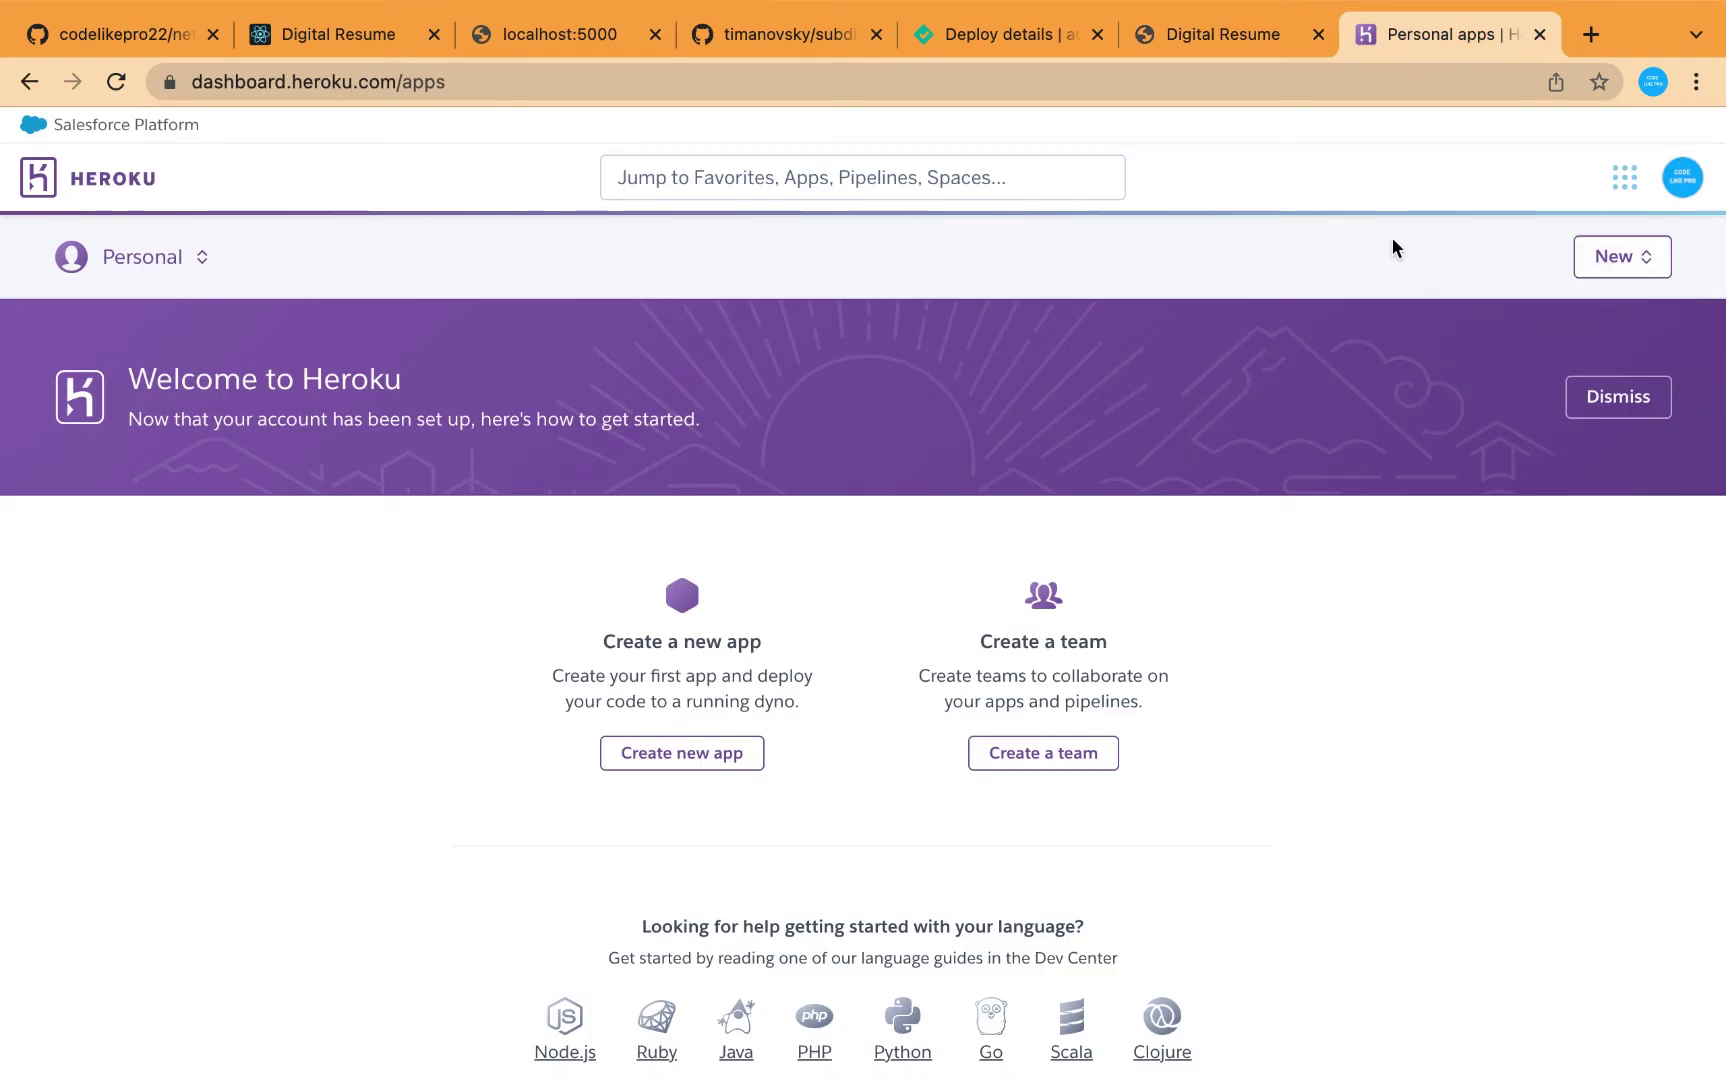
{"action": "left_click", "coordinate": [1625, 262]}
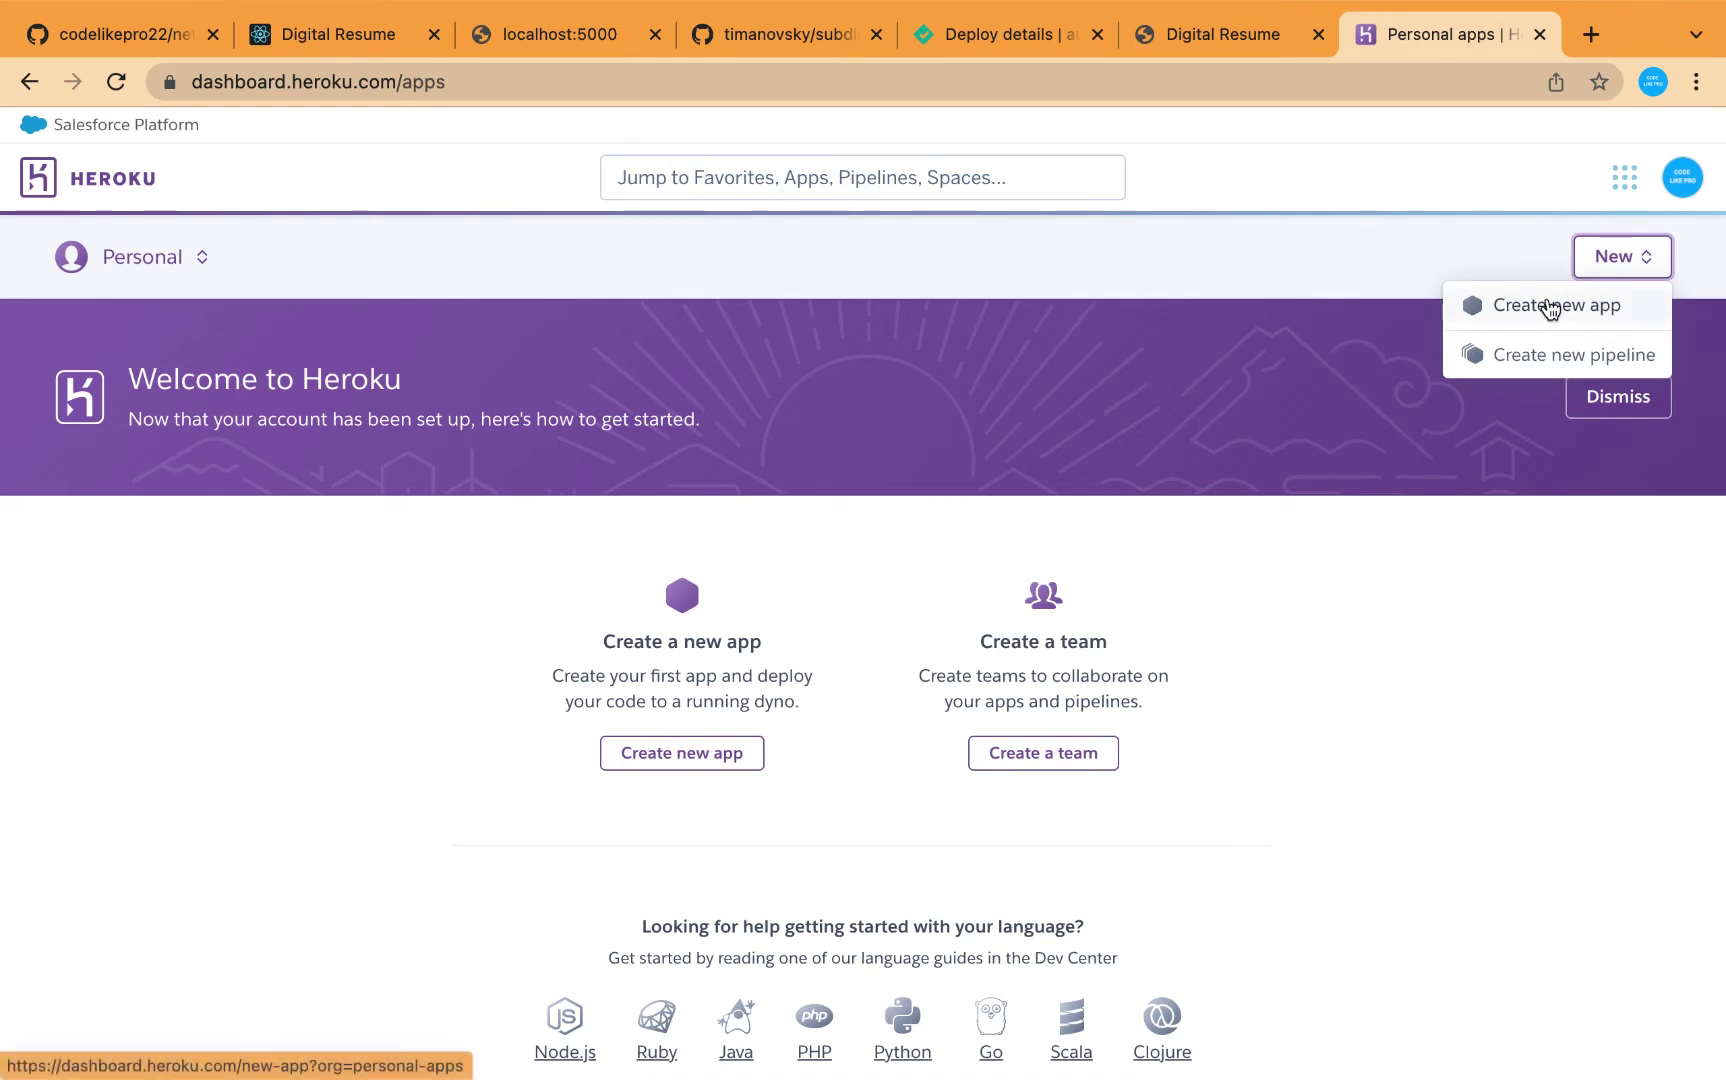
{"action": "left_click", "coordinate": [1550, 309]}
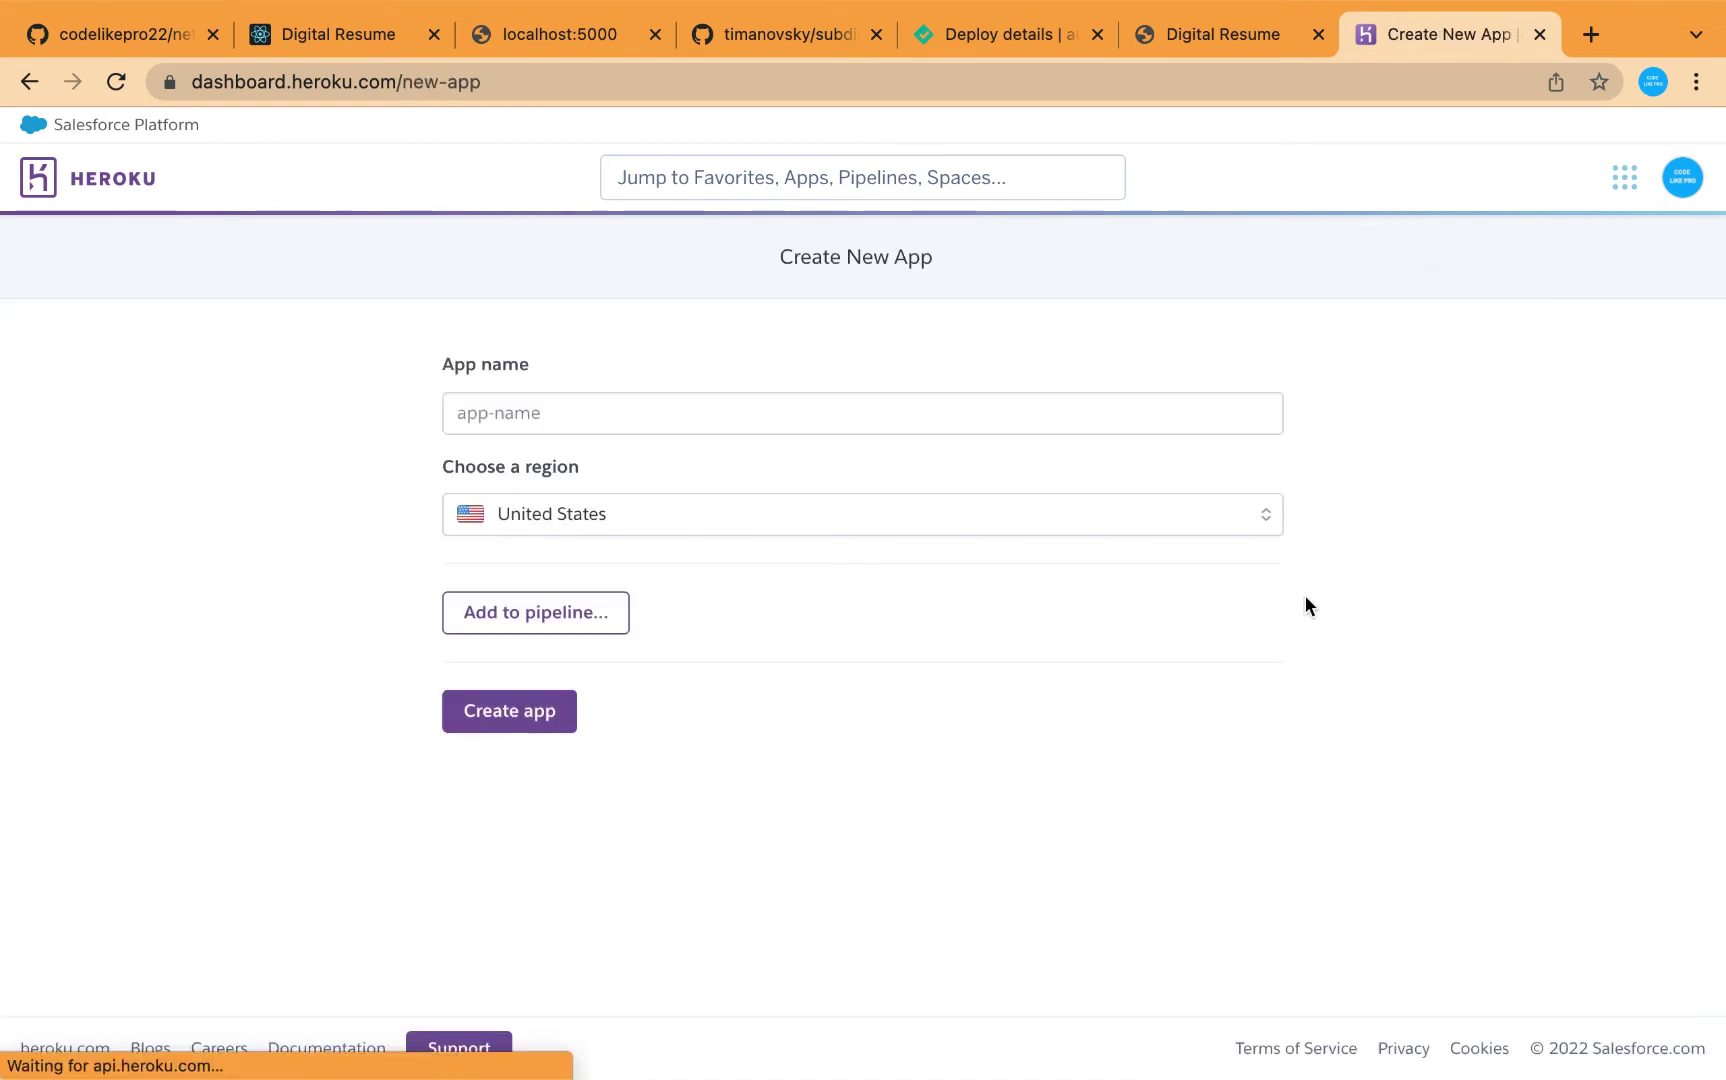
{"action": "left_click", "coordinate": [581, 414]}
{"action": "type", "text": "autodeploy"}
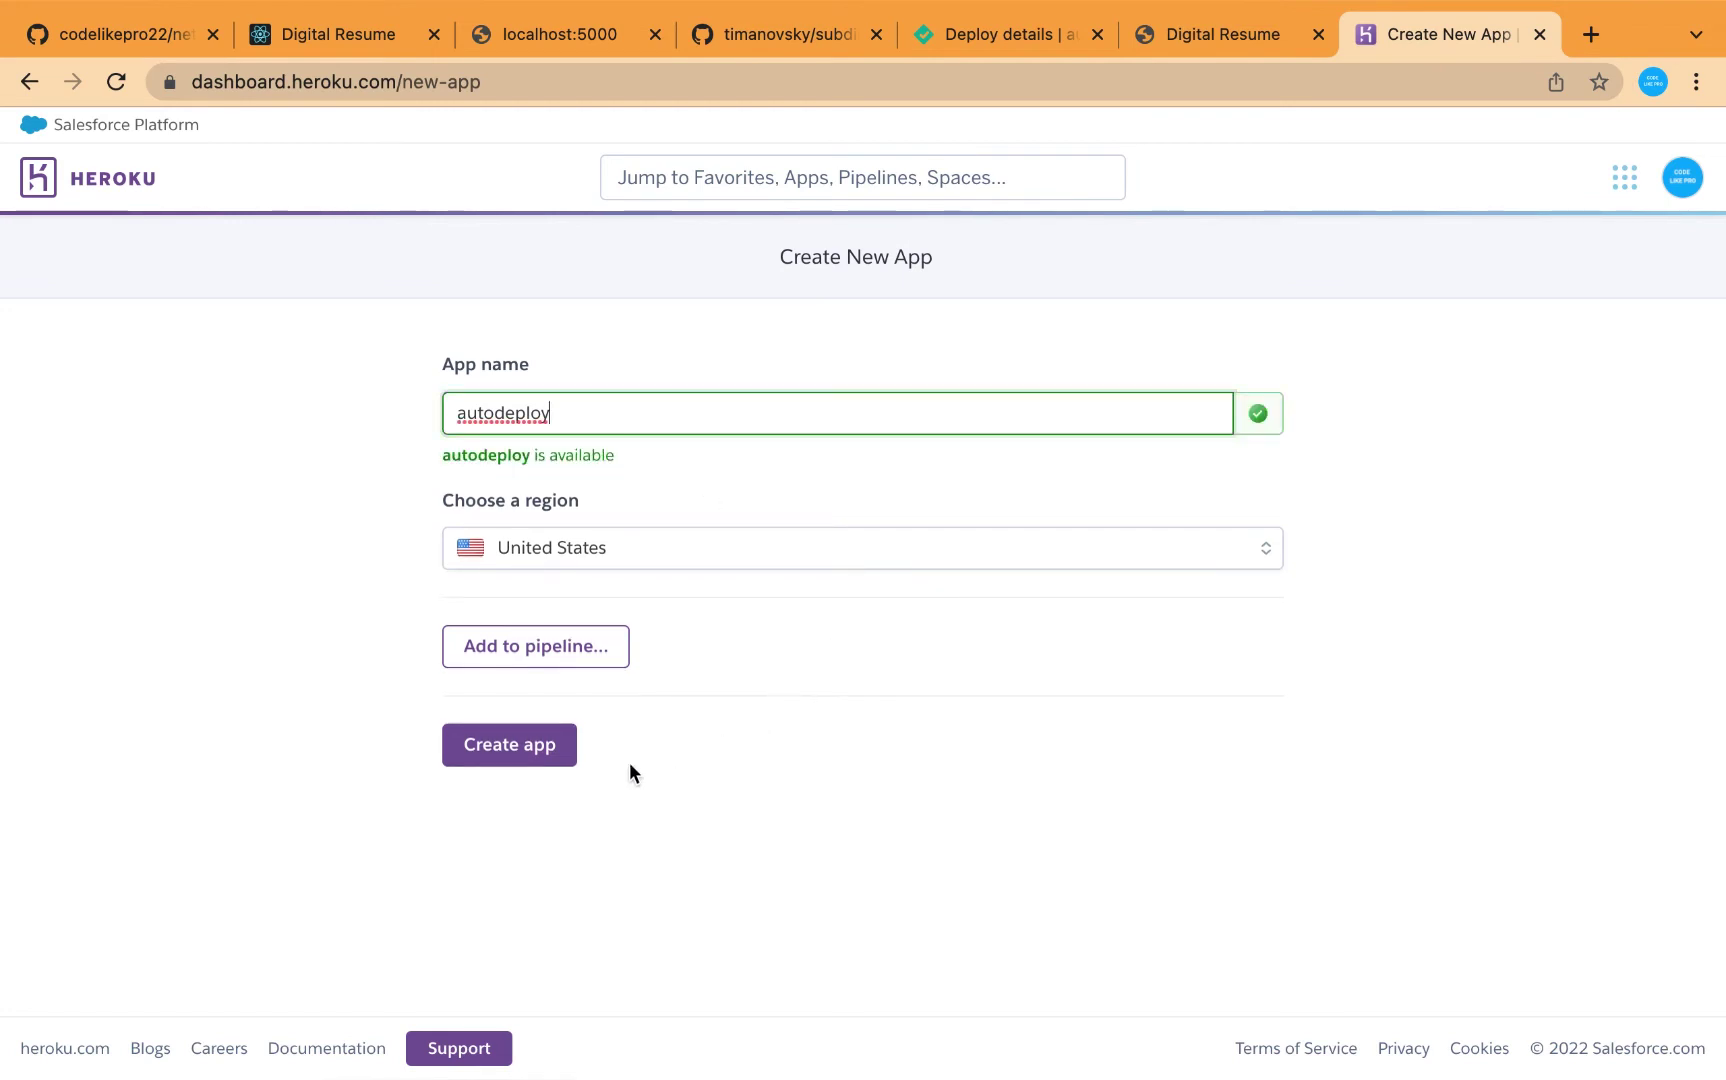
{"action": "left_click", "coordinate": [522, 748]}
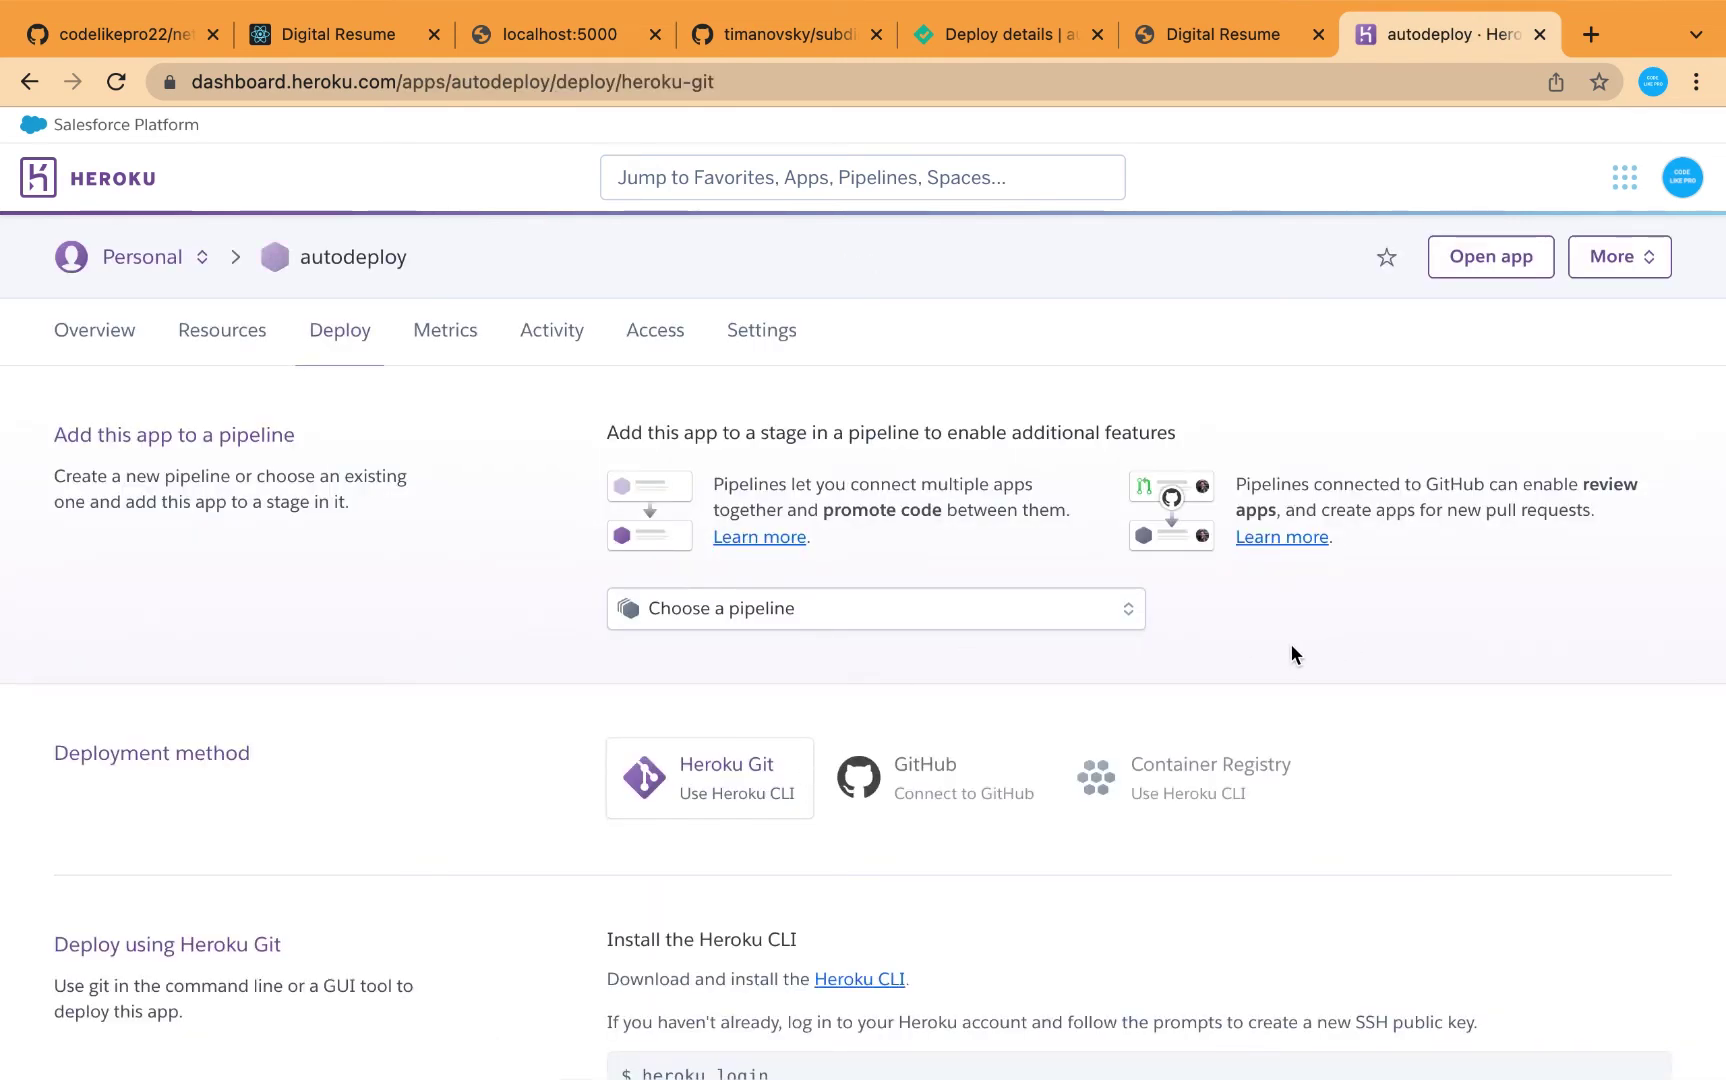
Step: Choose GitHub as deployment method, authorize Heroku and connect the netlify-heroku-auto-deploy repository
{"action": "scroll", "coordinate": [1290, 650], "scroll_direction": "down", "scroll_amount": 3}
{"action": "left_click", "coordinate": [909, 612]}
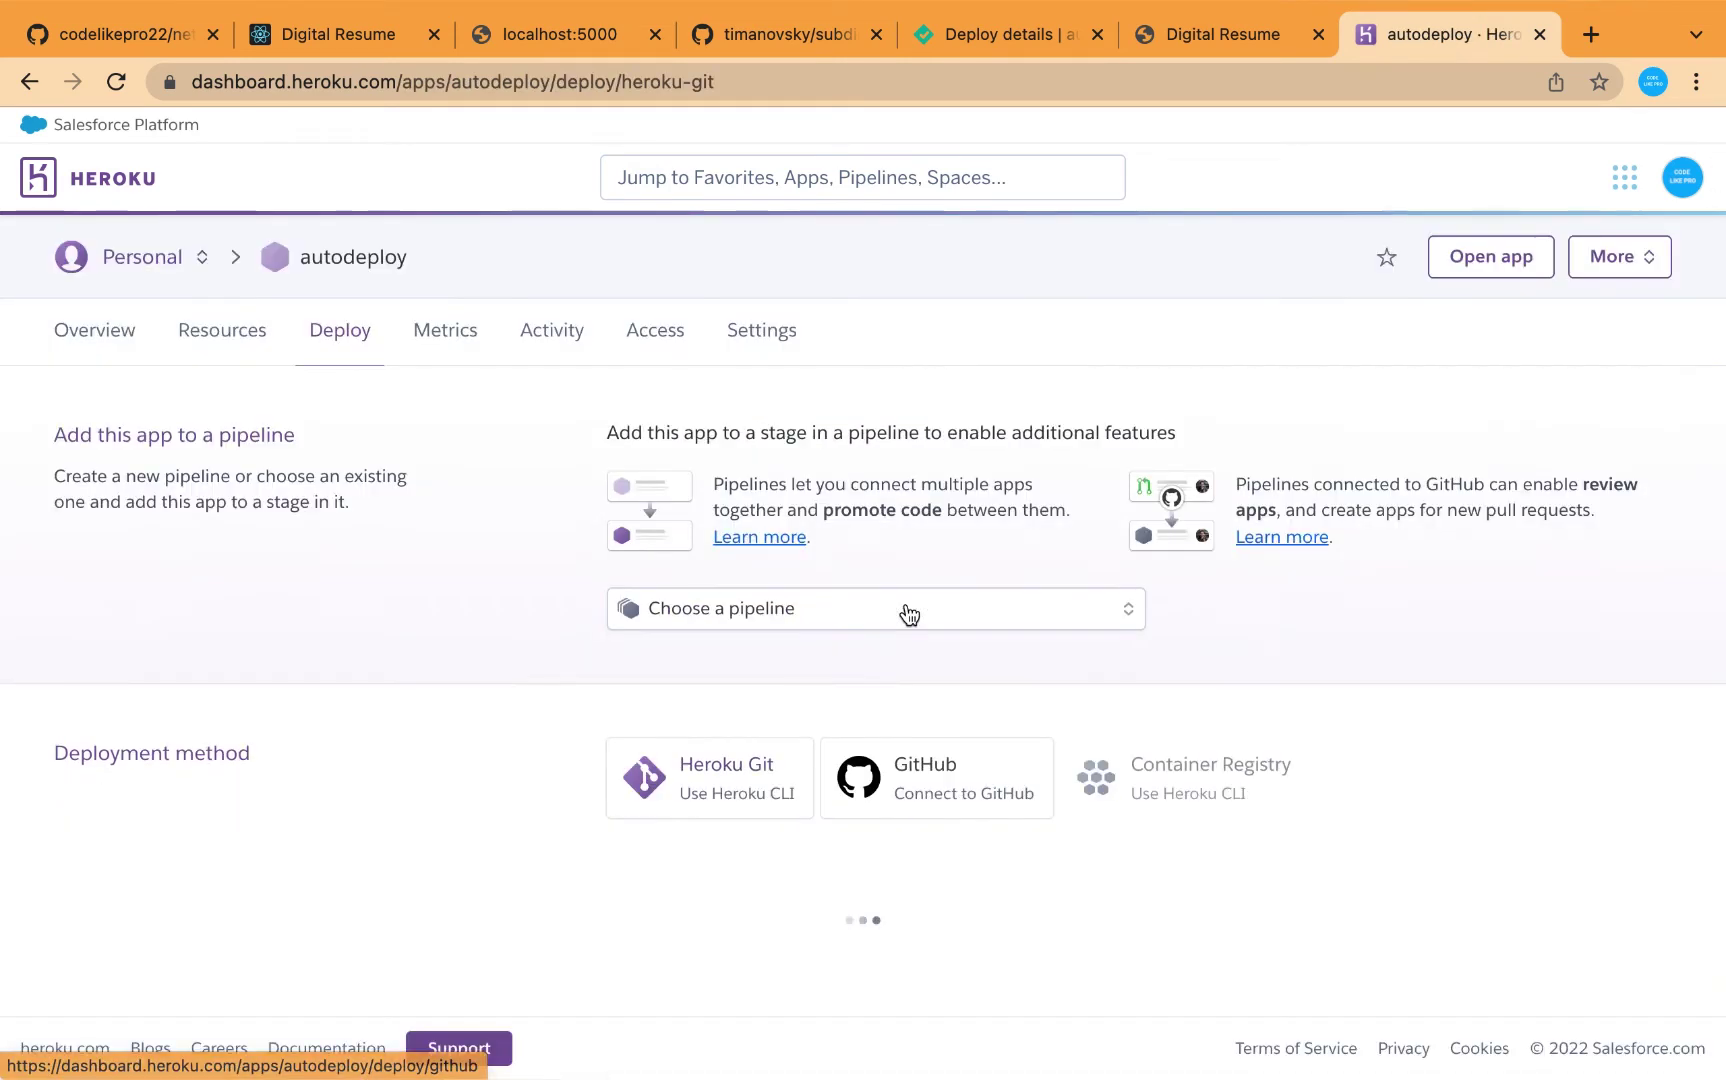
{"action": "scroll", "coordinate": [960, 692], "scroll_direction": "down", "scroll_amount": 5}
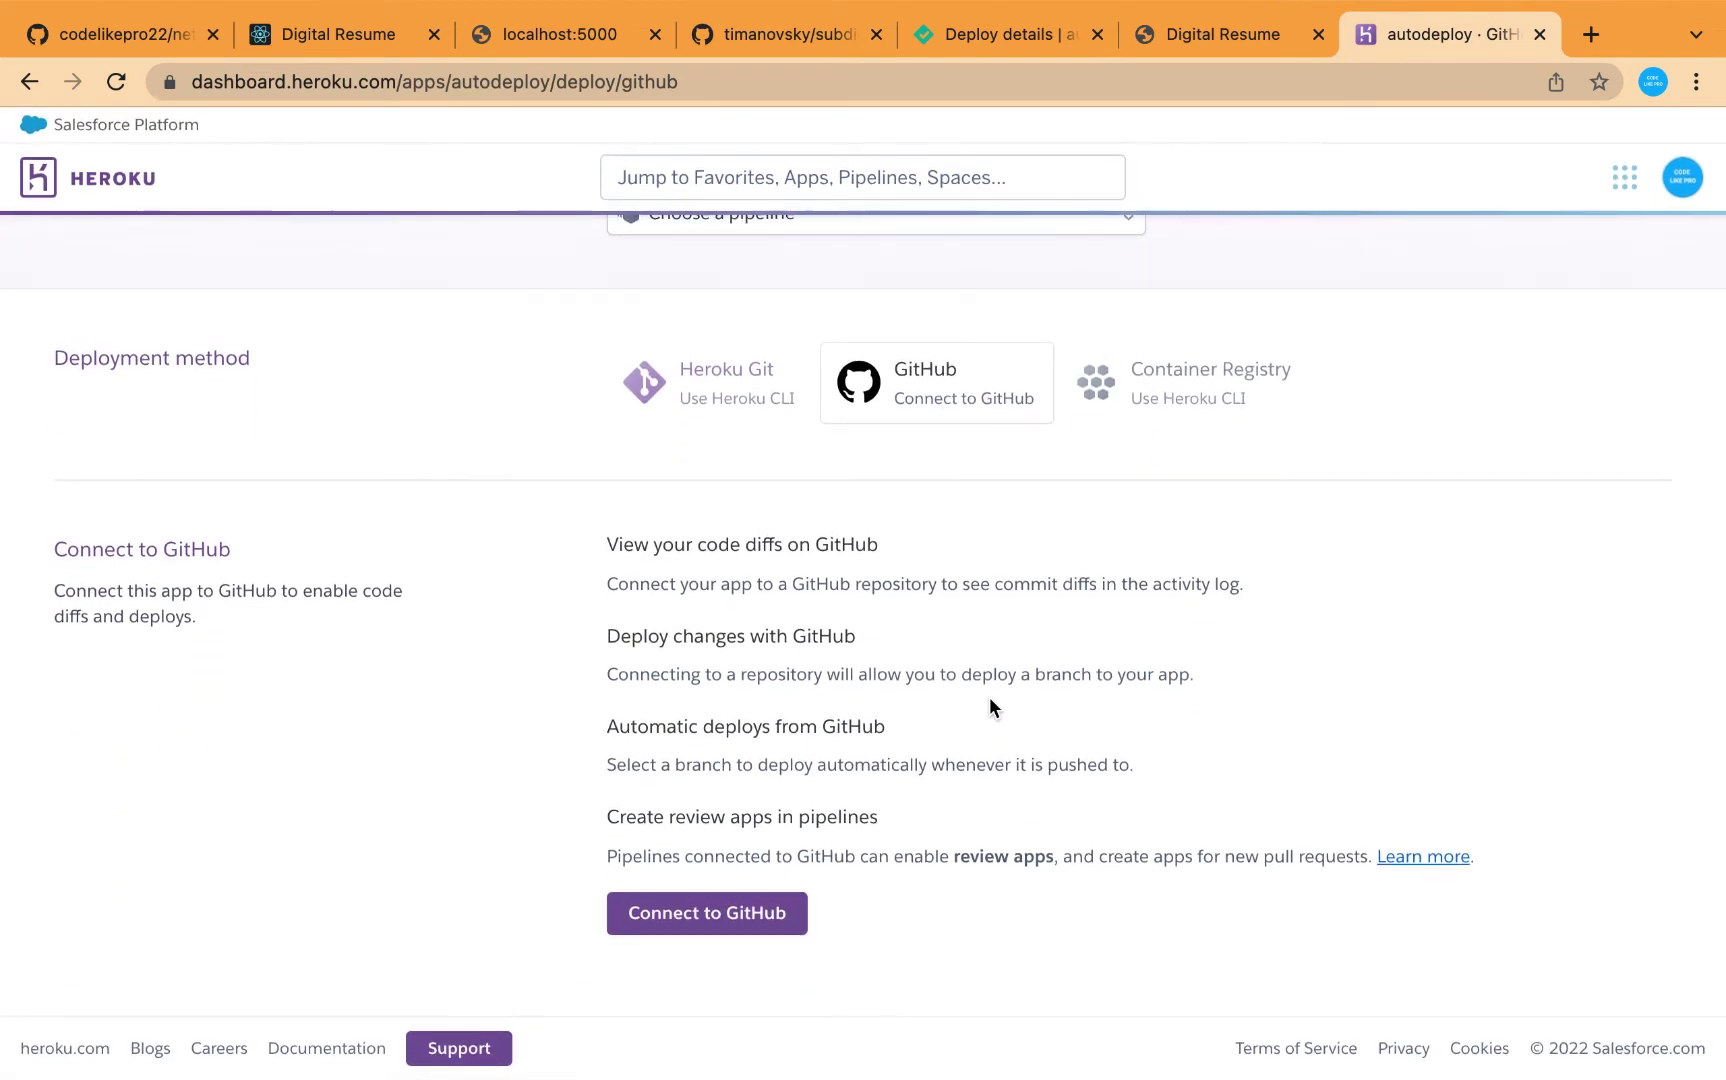
{"action": "left_click", "coordinate": [772, 916]}
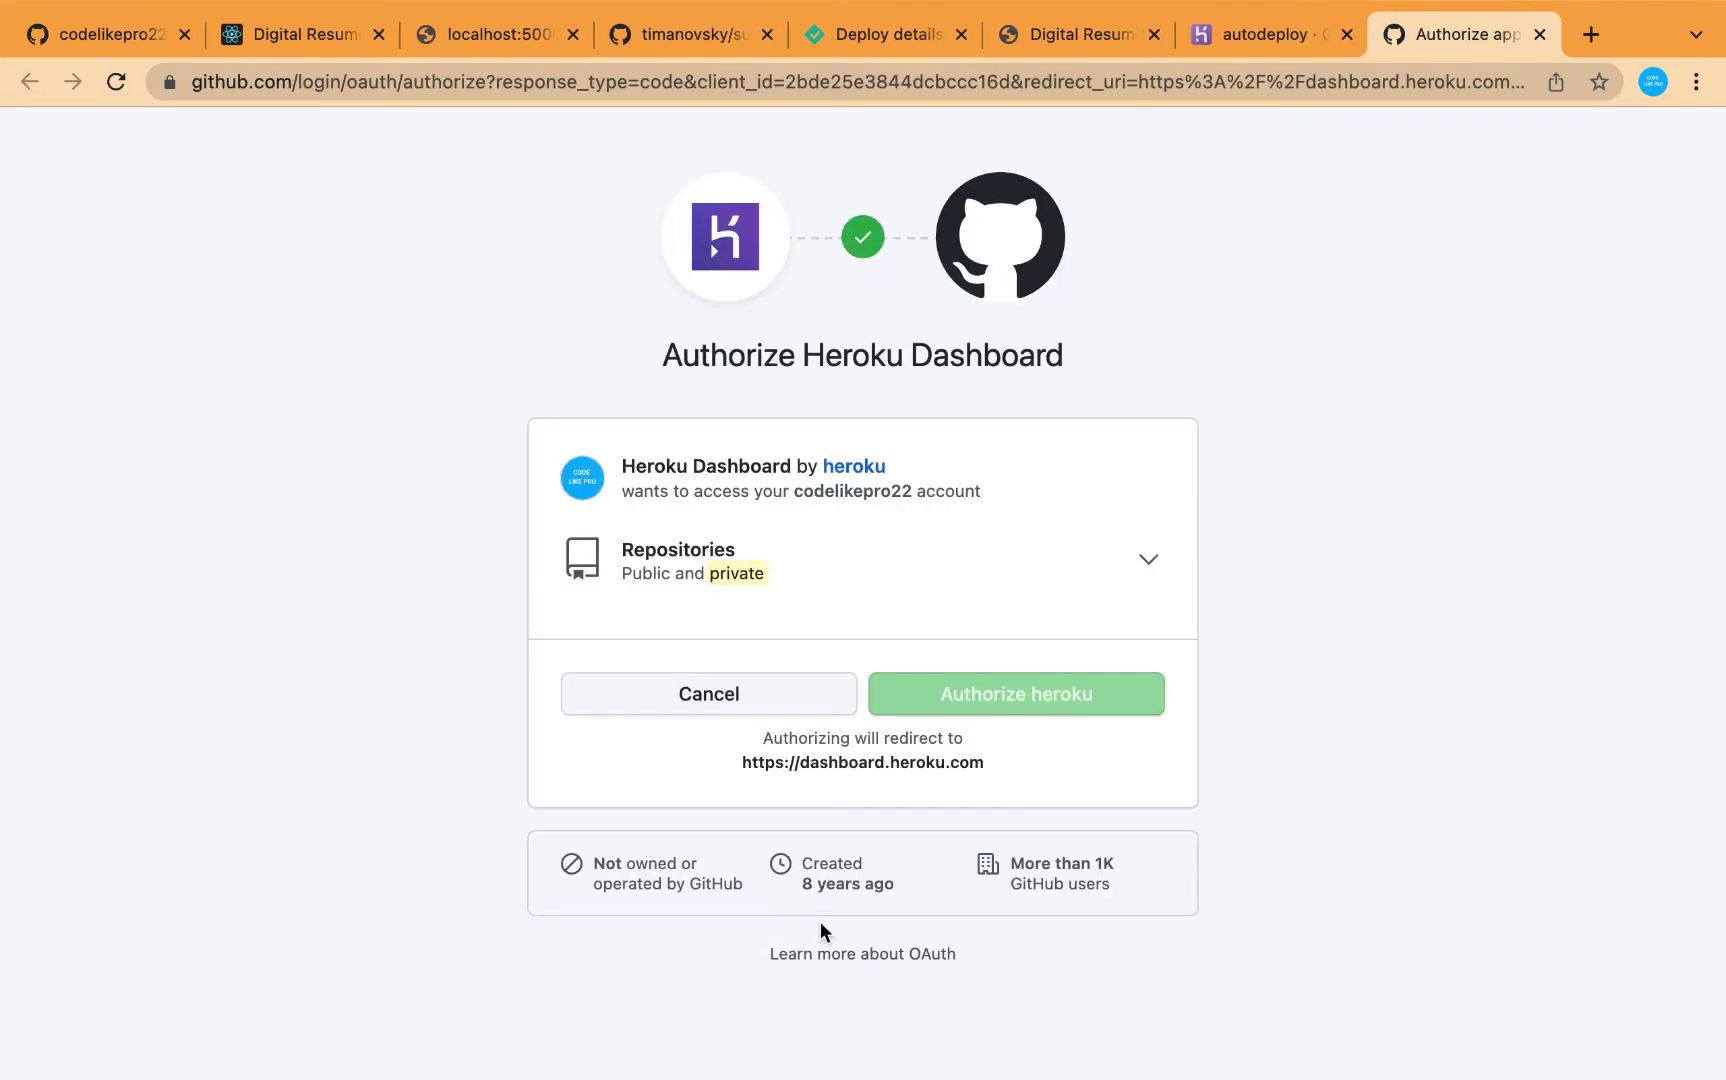
{"action": "left_click", "coordinate": [986, 695]}
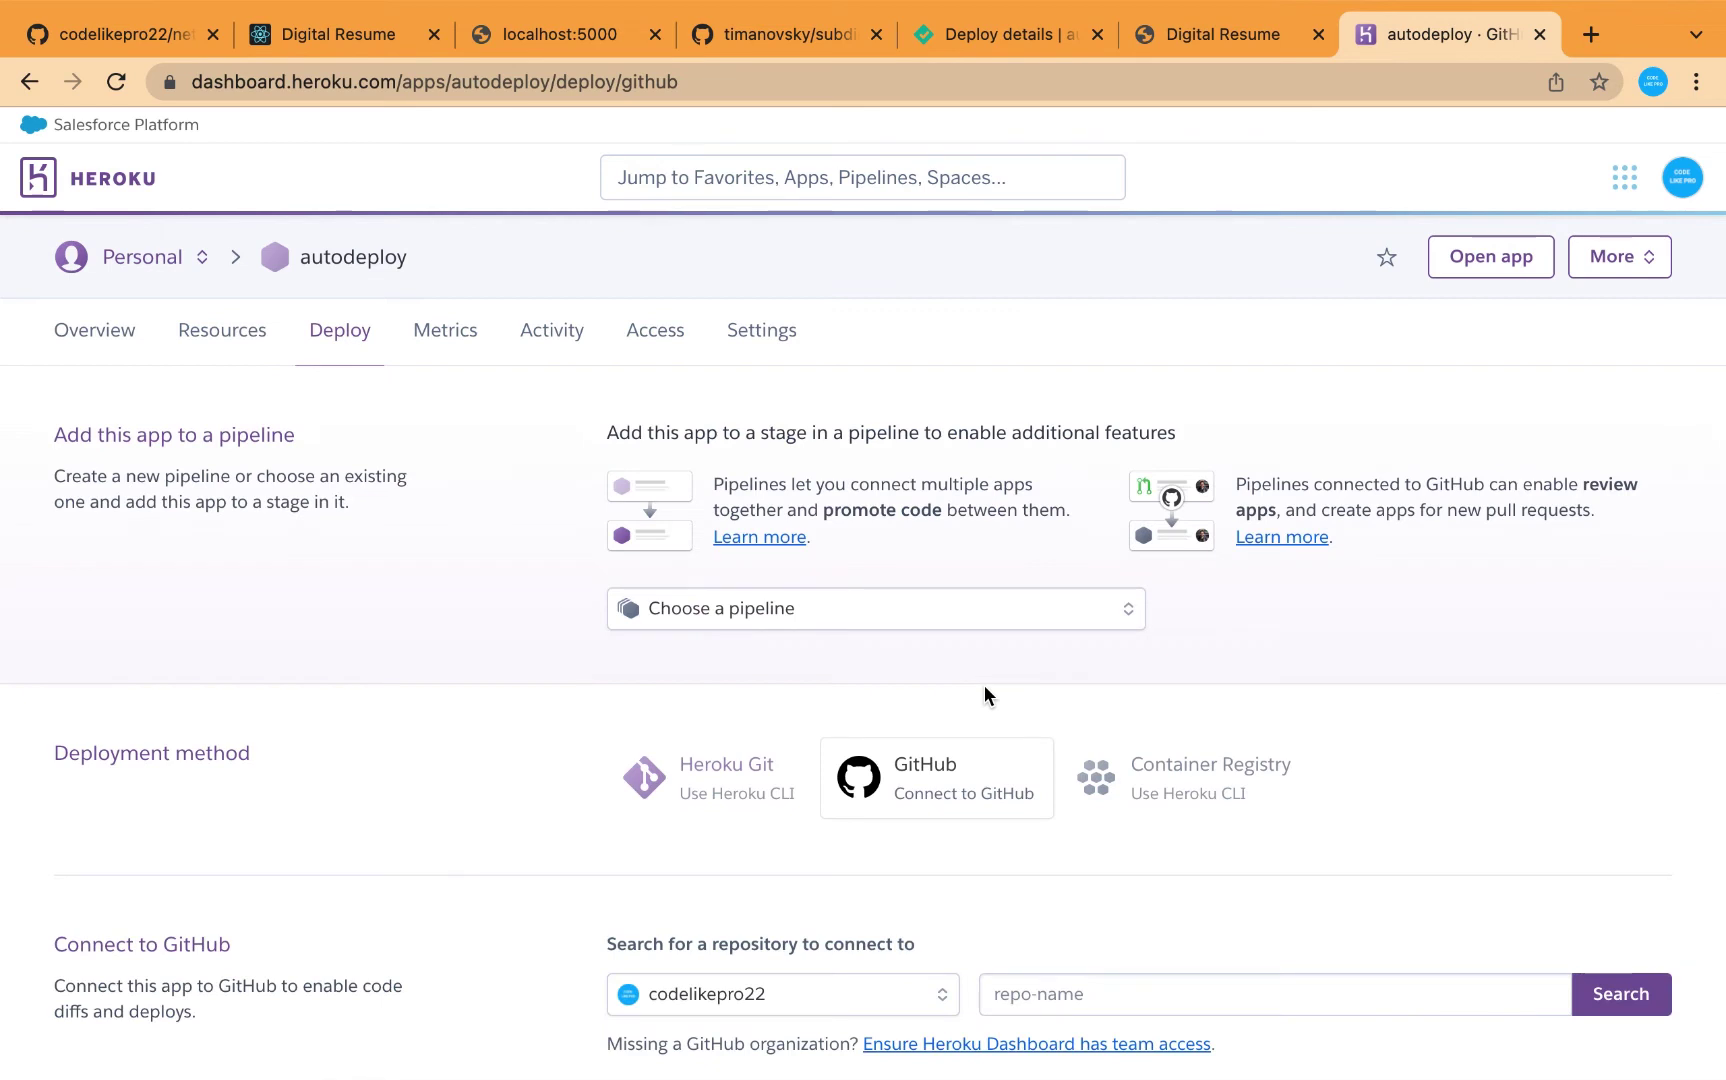
{"action": "scroll", "coordinate": [984, 685], "scroll_direction": "down", "scroll_amount": 3}
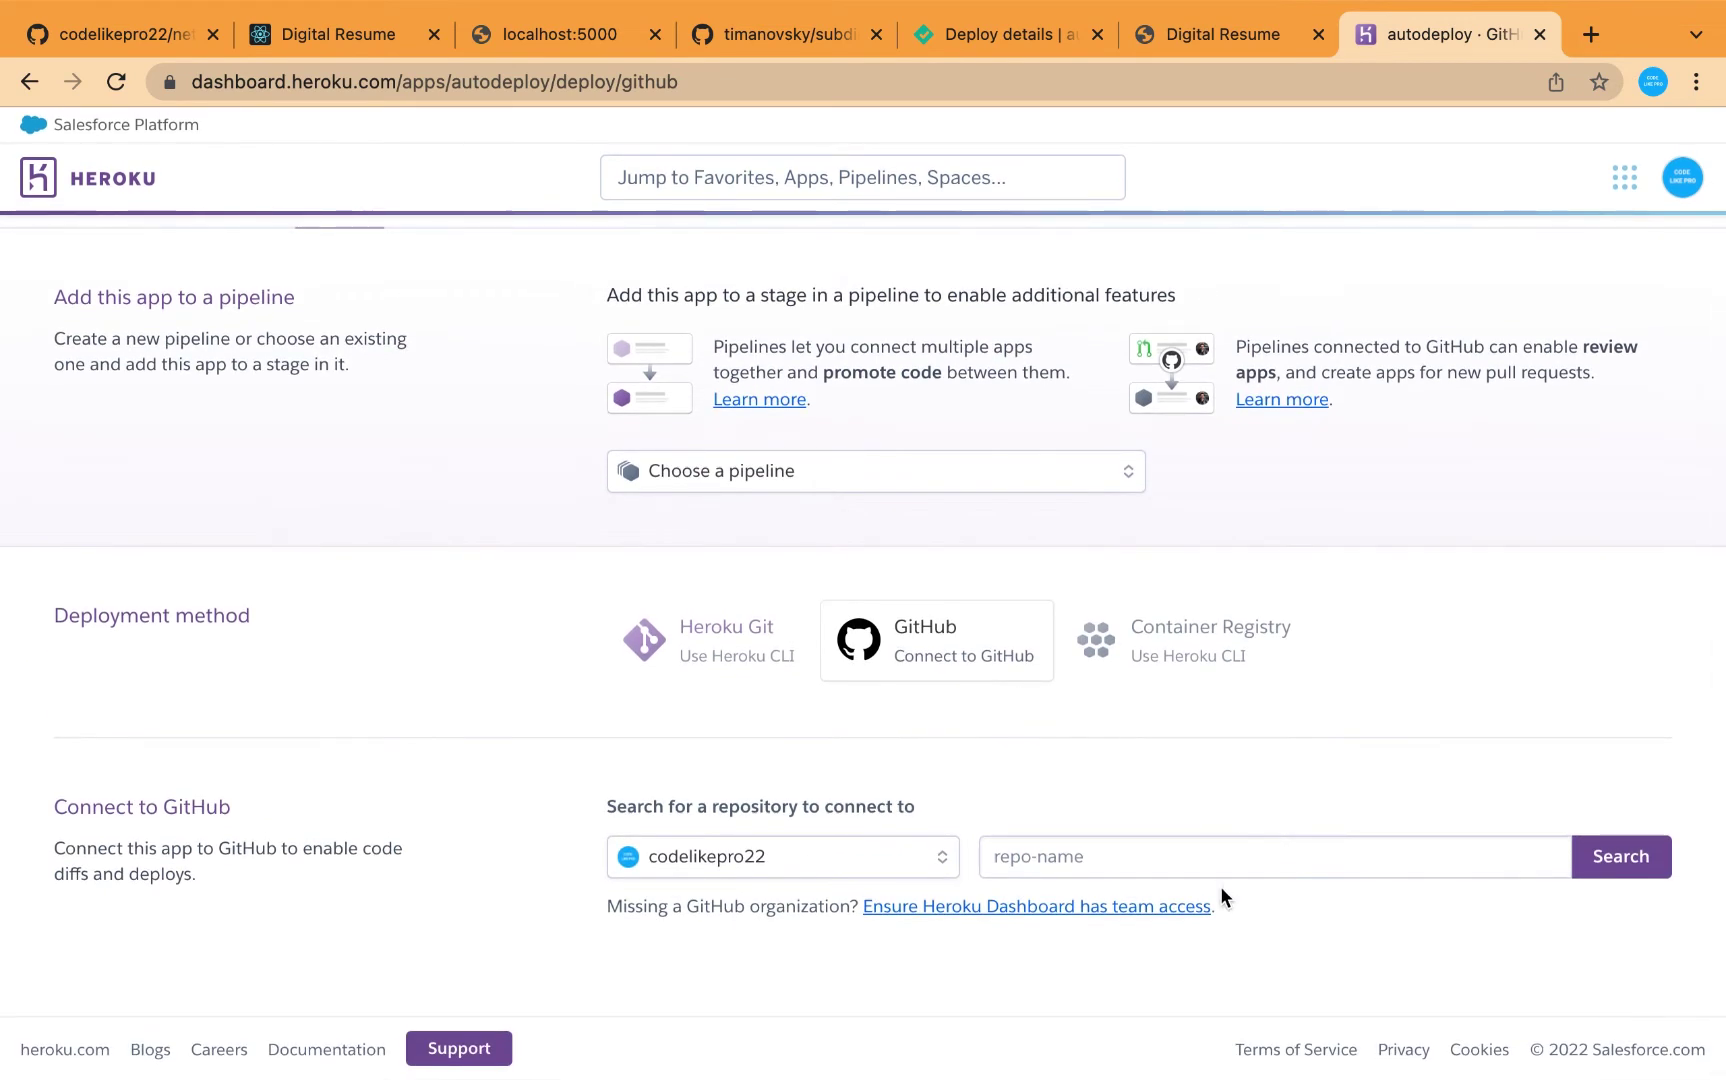
{"action": "left_click", "coordinate": [1624, 858]}
{"action": "scroll", "coordinate": [1394, 925], "scroll_direction": "down", "scroll_amount": 3}
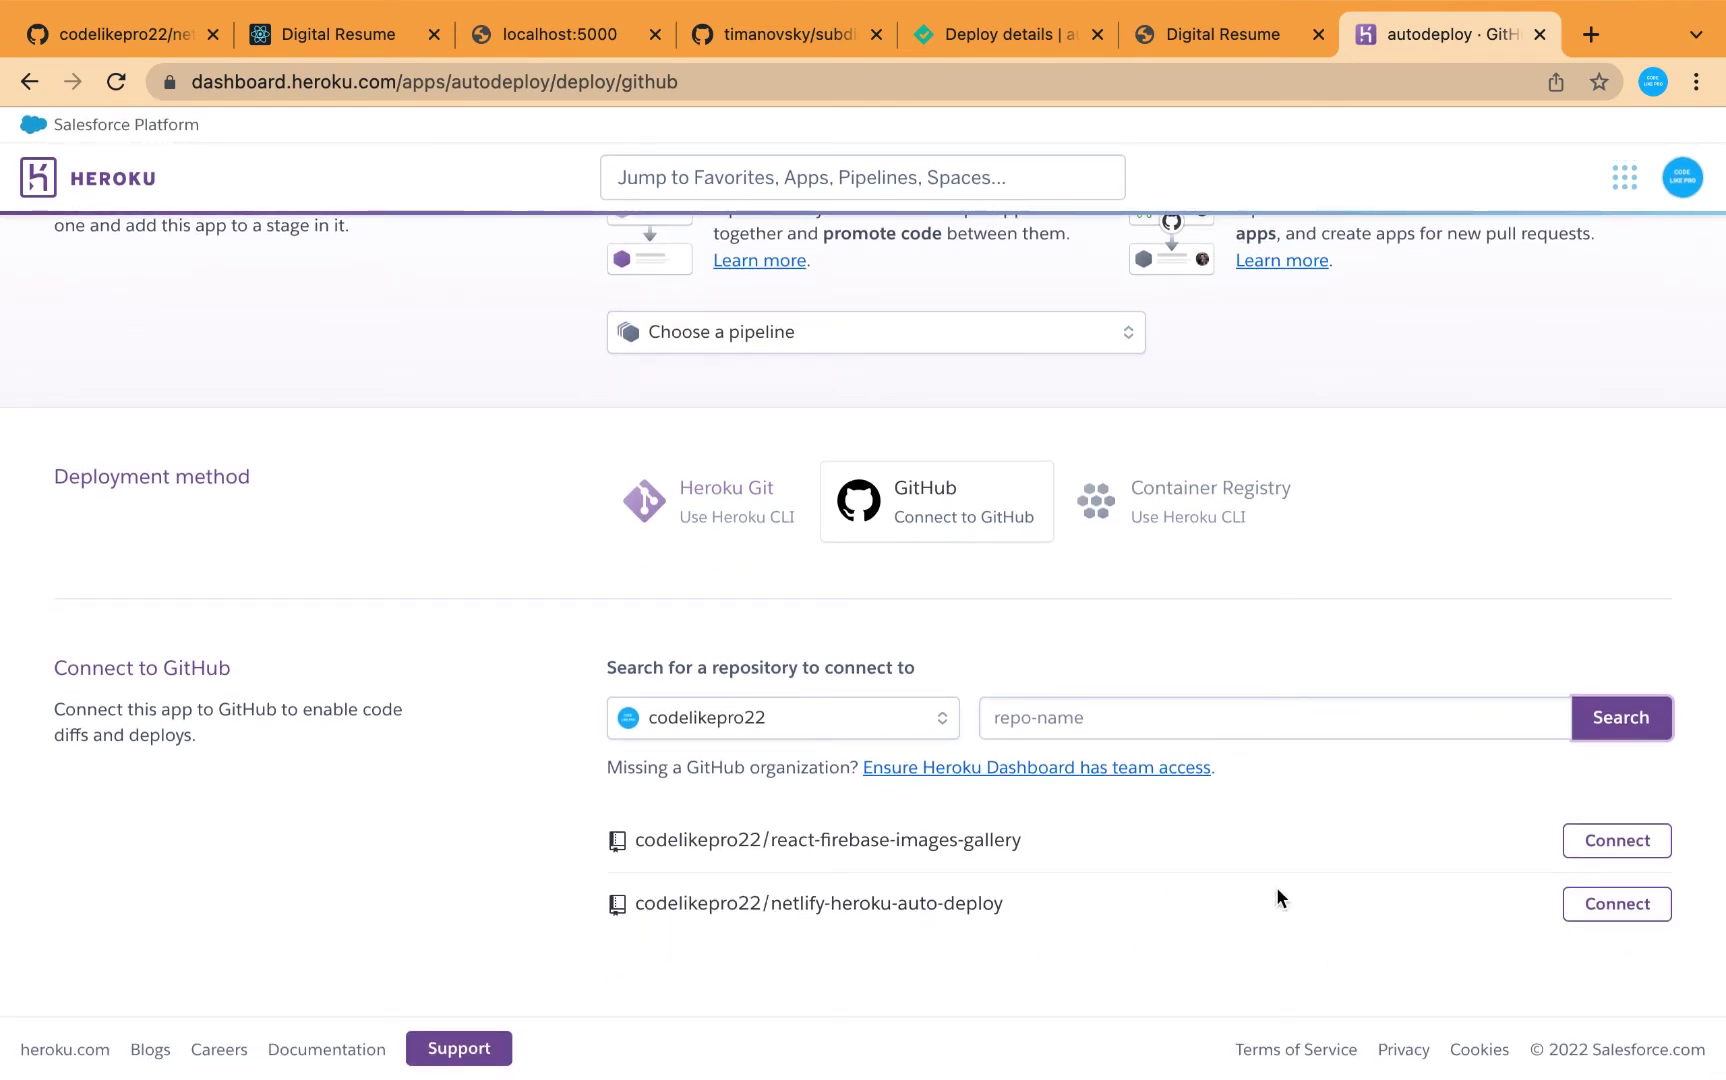
{"action": "left_click", "coordinate": [1636, 905]}
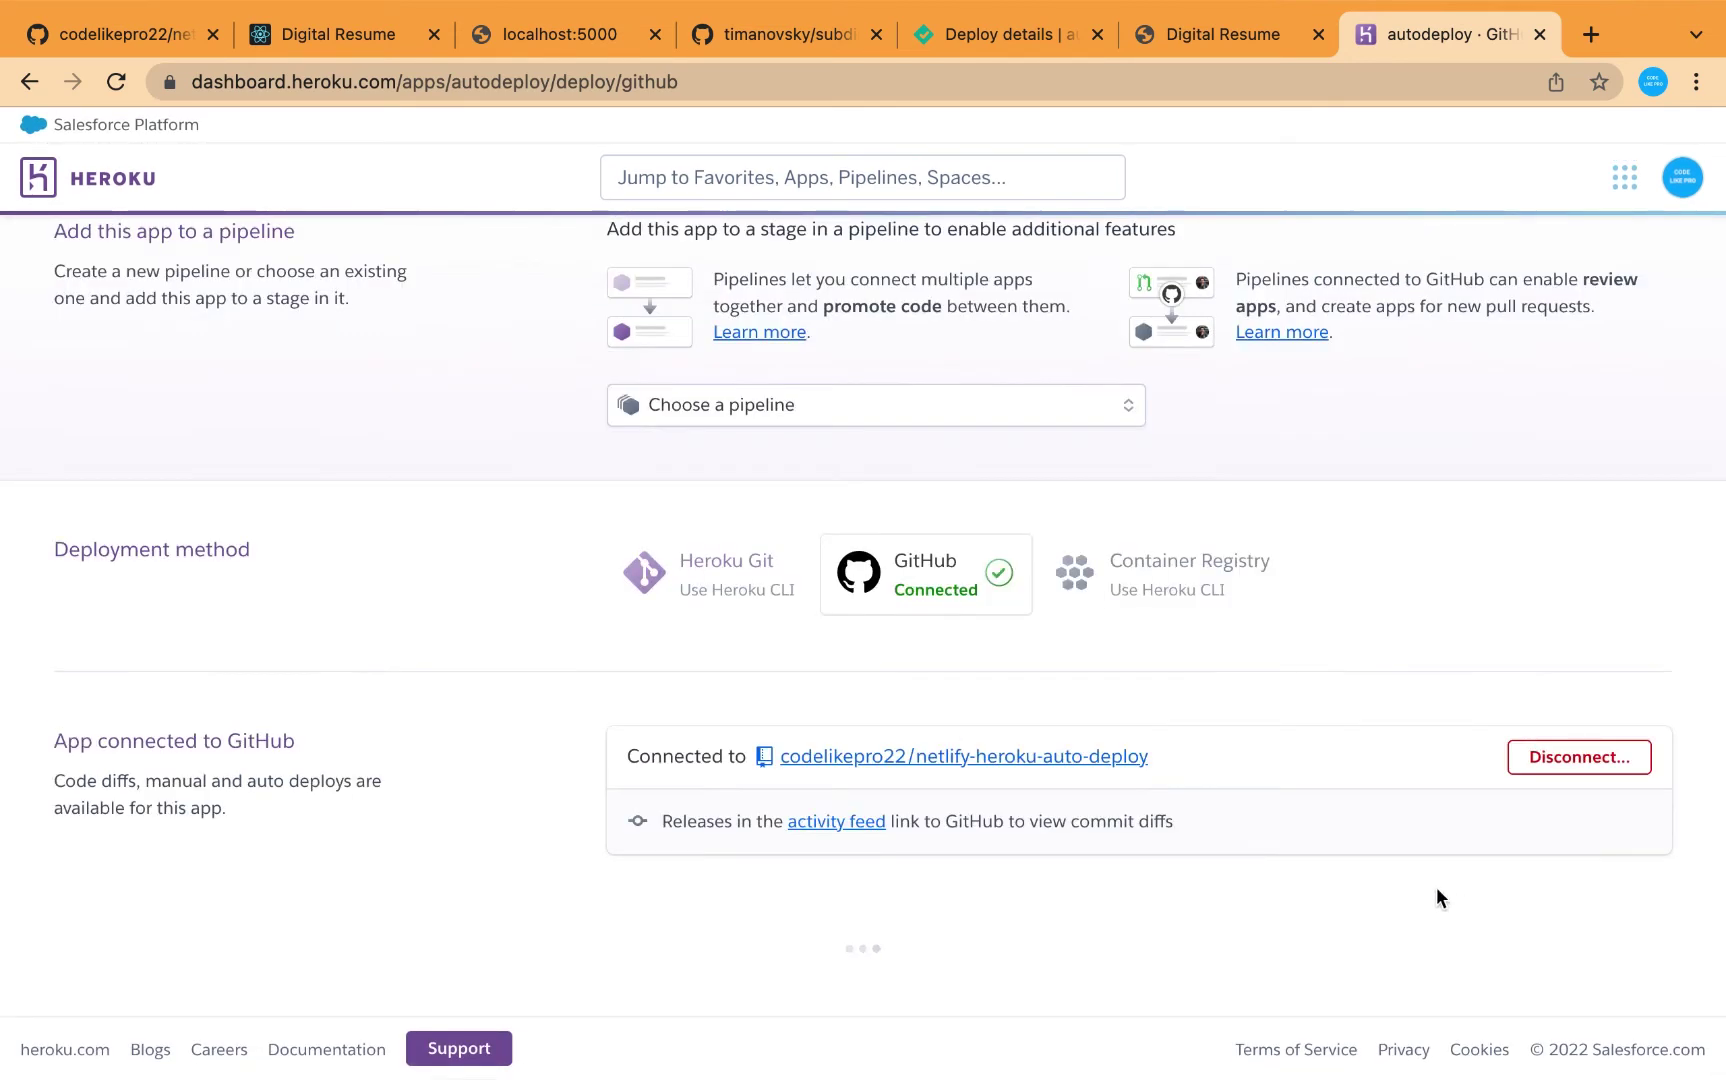
Step: Enable automatic deploys from the main branch
{"action": "scroll", "coordinate": [1436, 887], "scroll_direction": "down", "scroll_amount": 1}
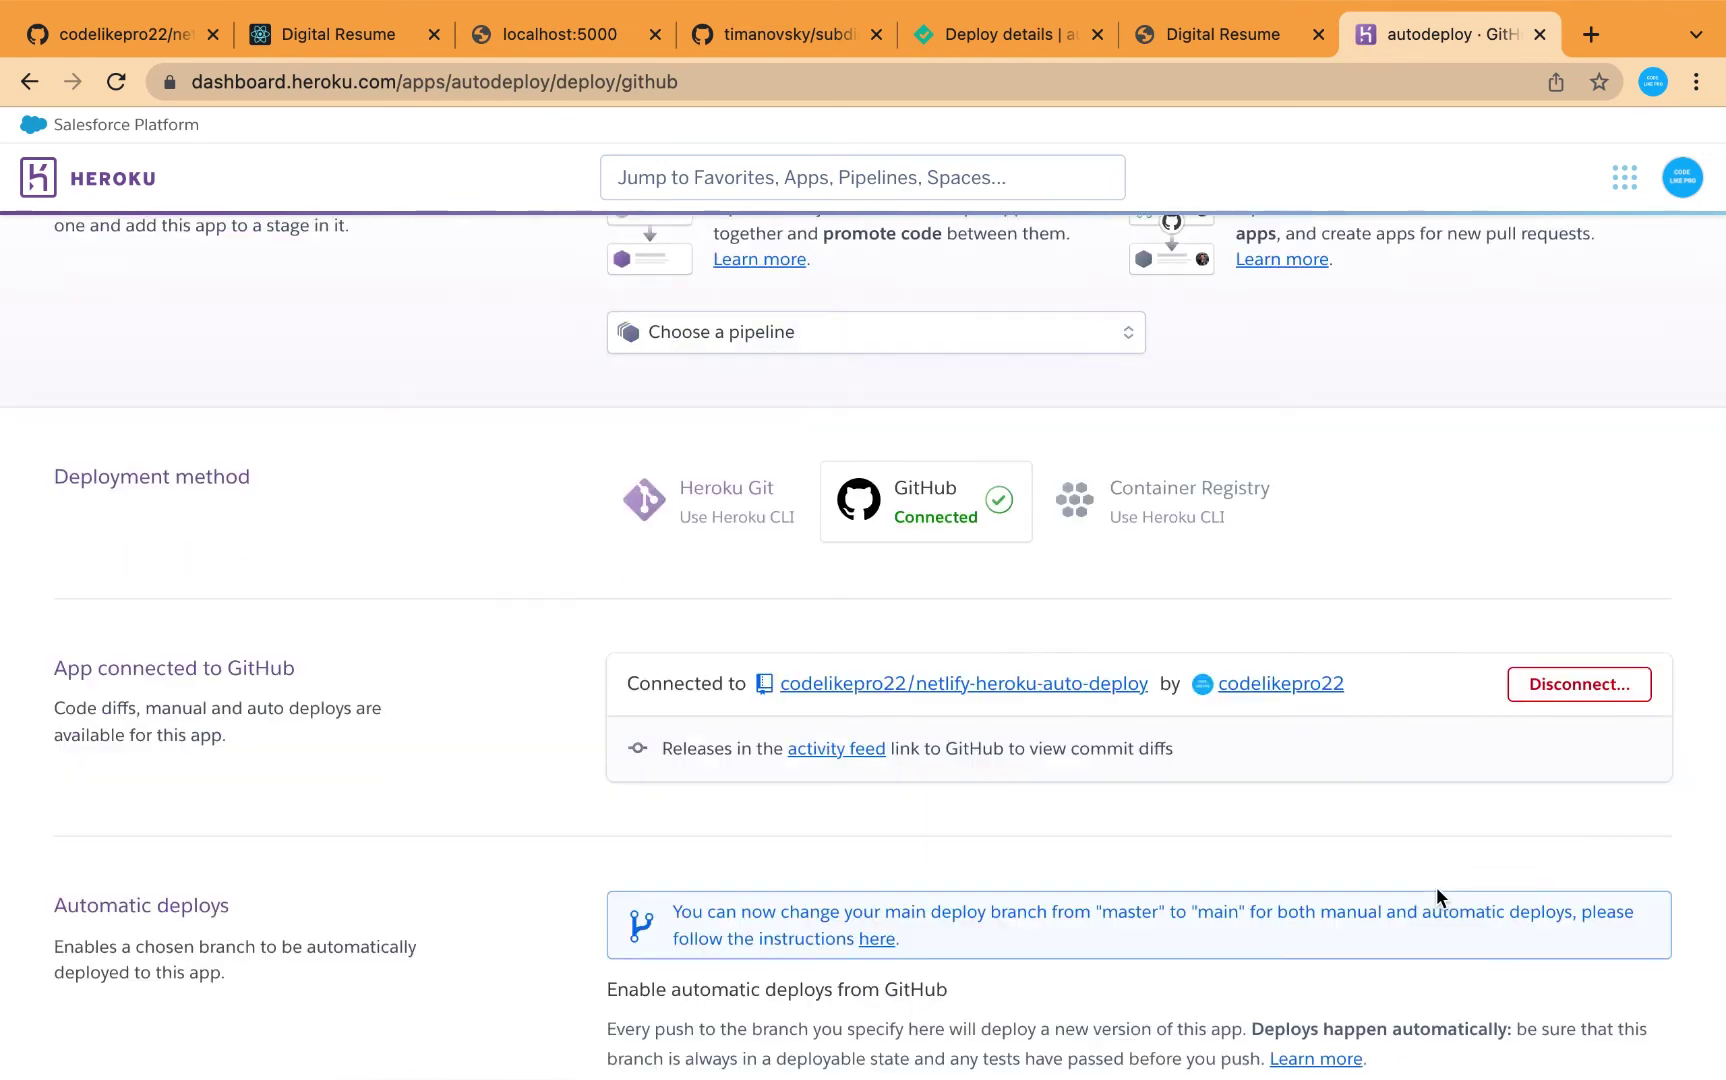
{"action": "scroll", "coordinate": [1436, 887], "scroll_direction": "down", "scroll_amount": 5}
{"action": "scroll", "coordinate": [1436, 887], "scroll_direction": "down", "scroll_amount": 2}
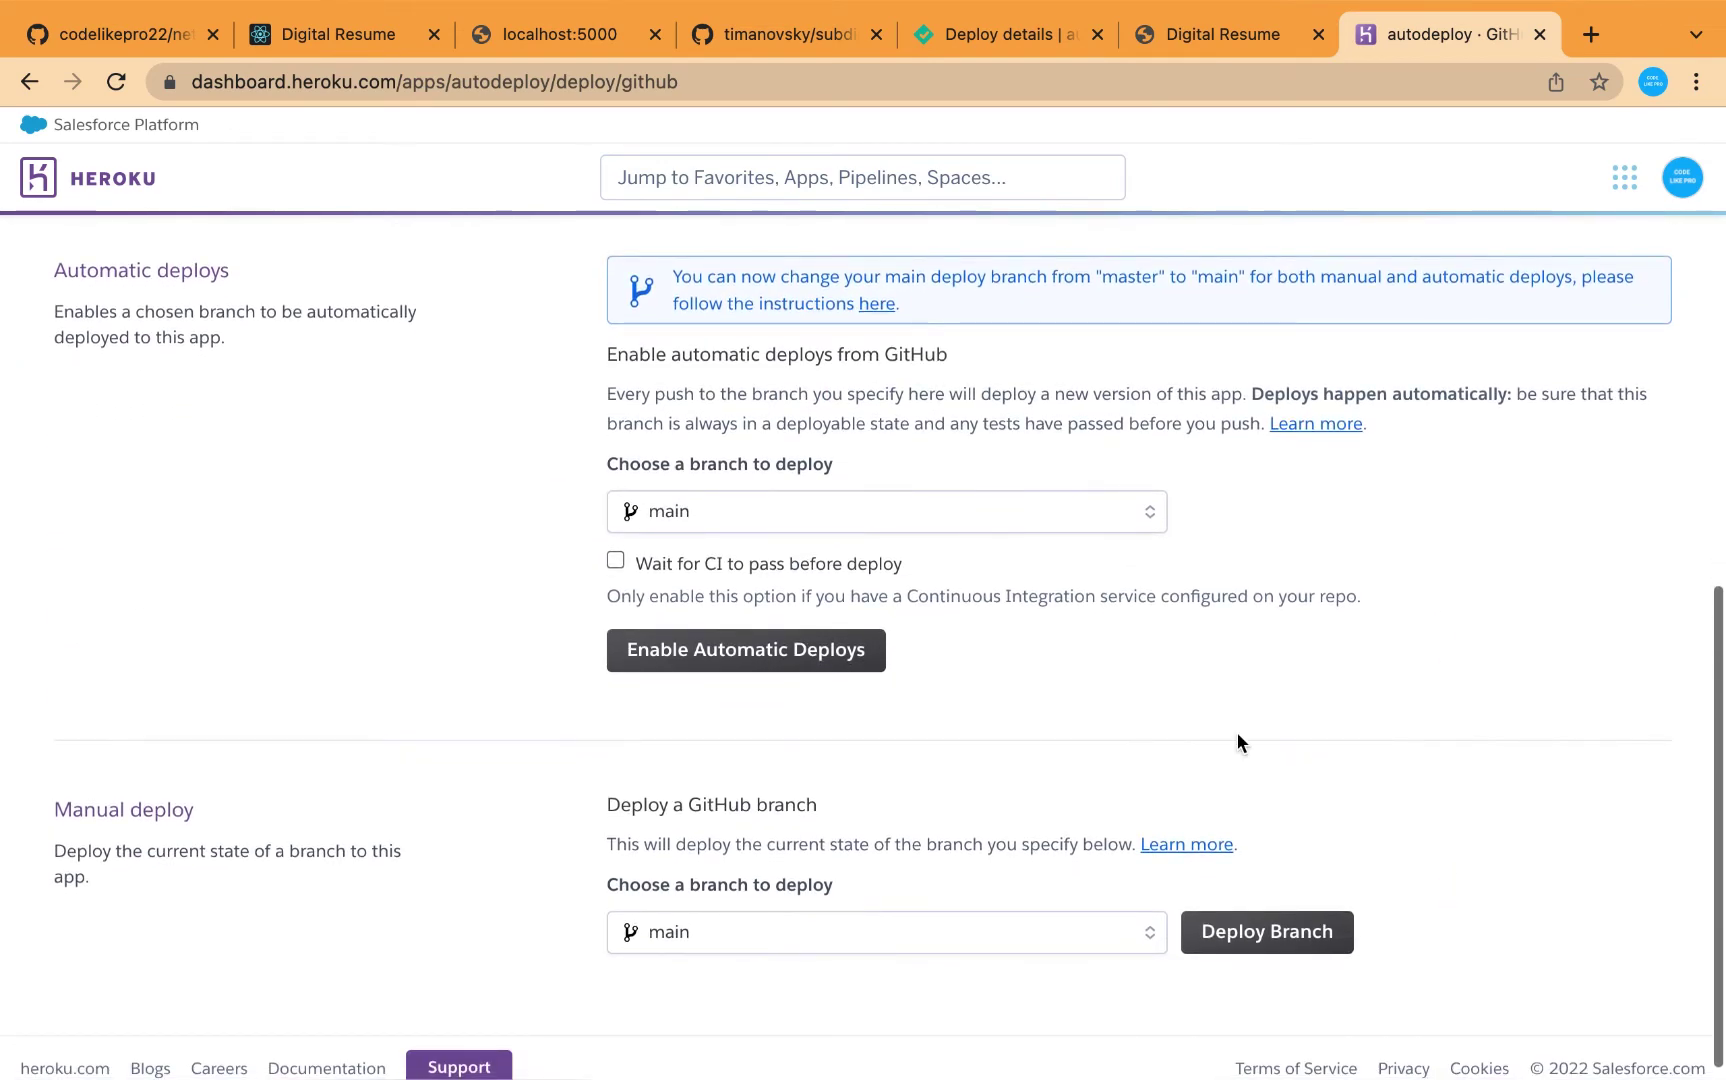
{"action": "left_click", "coordinate": [790, 657]}
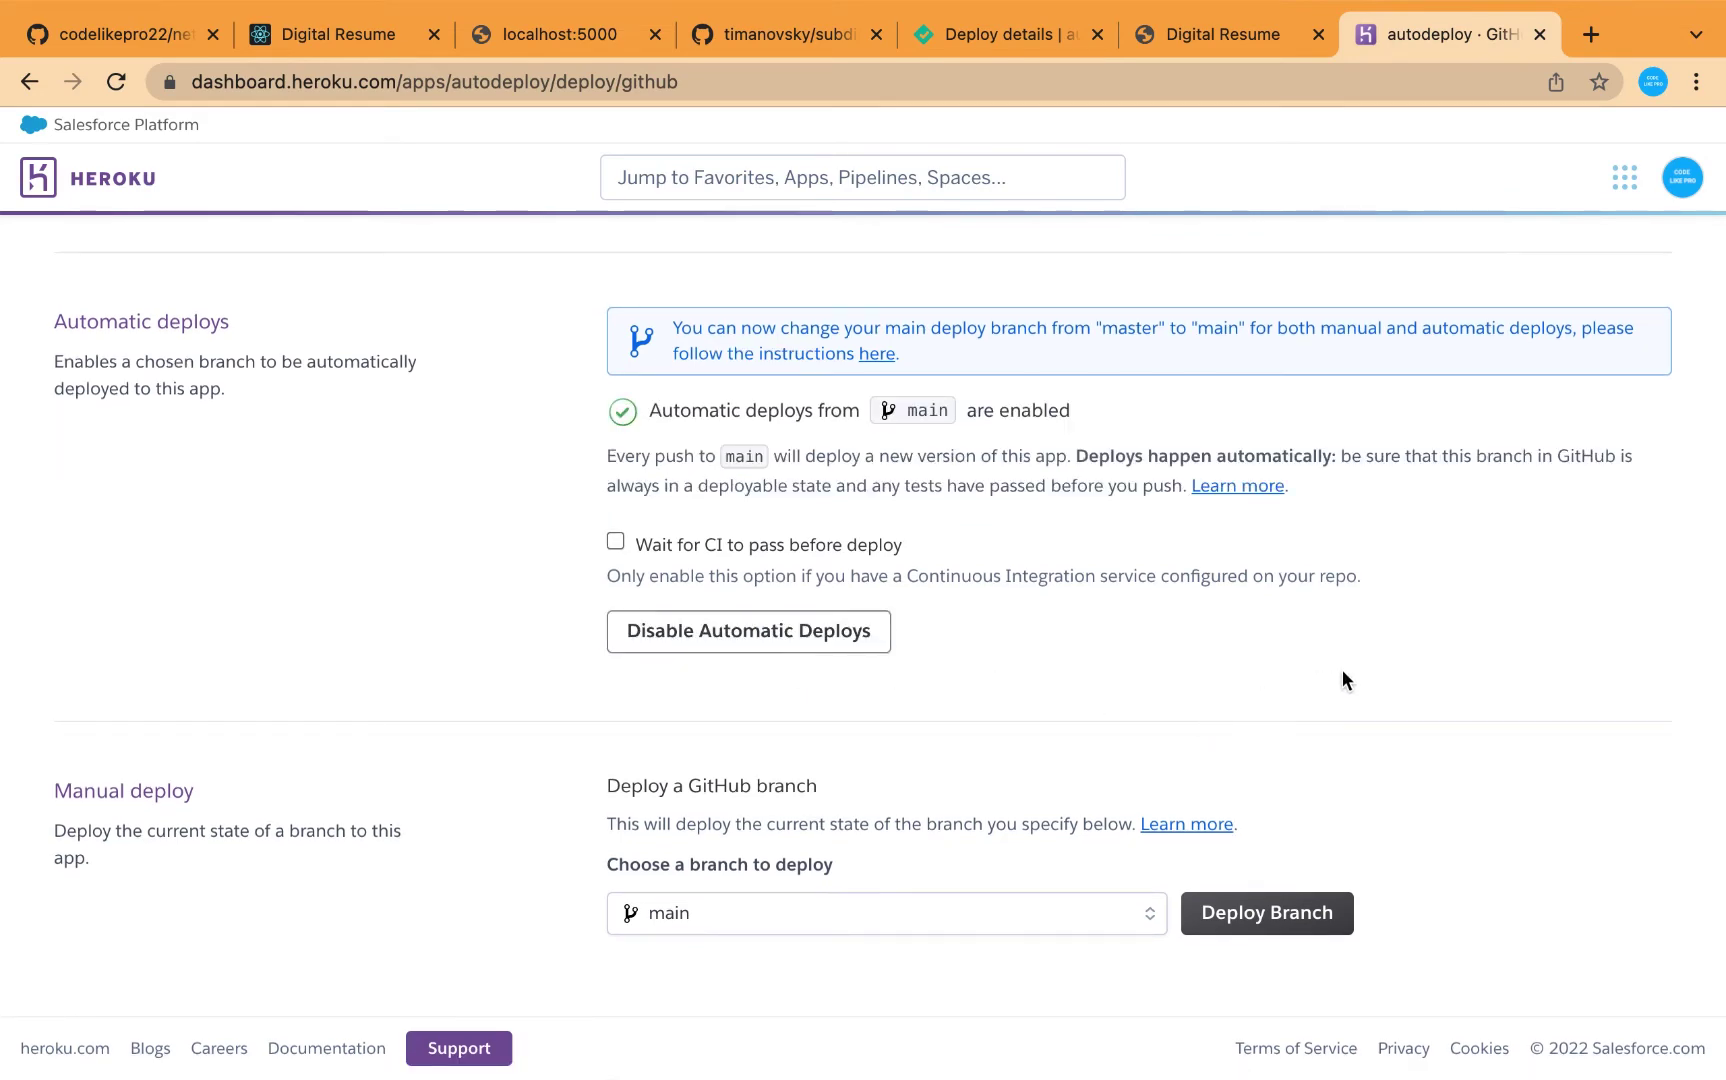
{"action": "scroll", "coordinate": [1344, 679], "scroll_direction": "up", "scroll_amount": 7}
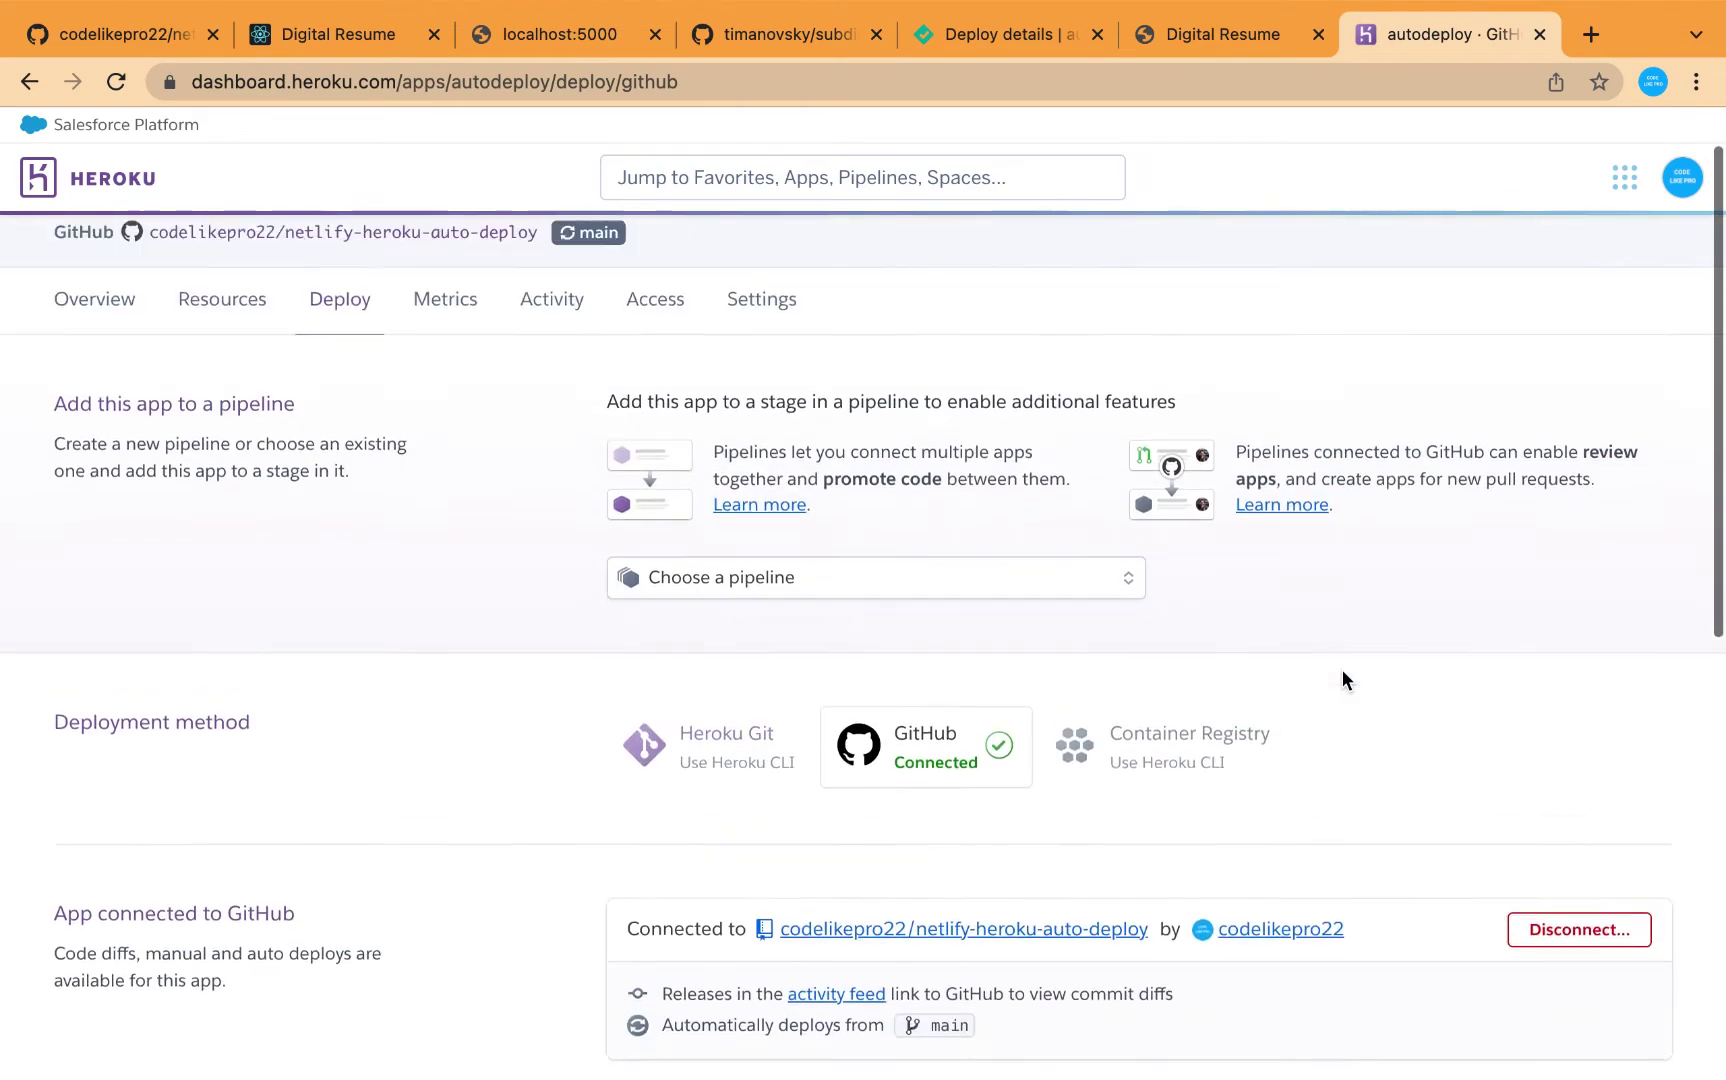
{"action": "scroll", "coordinate": [1342, 679], "scroll_direction": "up", "scroll_amount": 1}
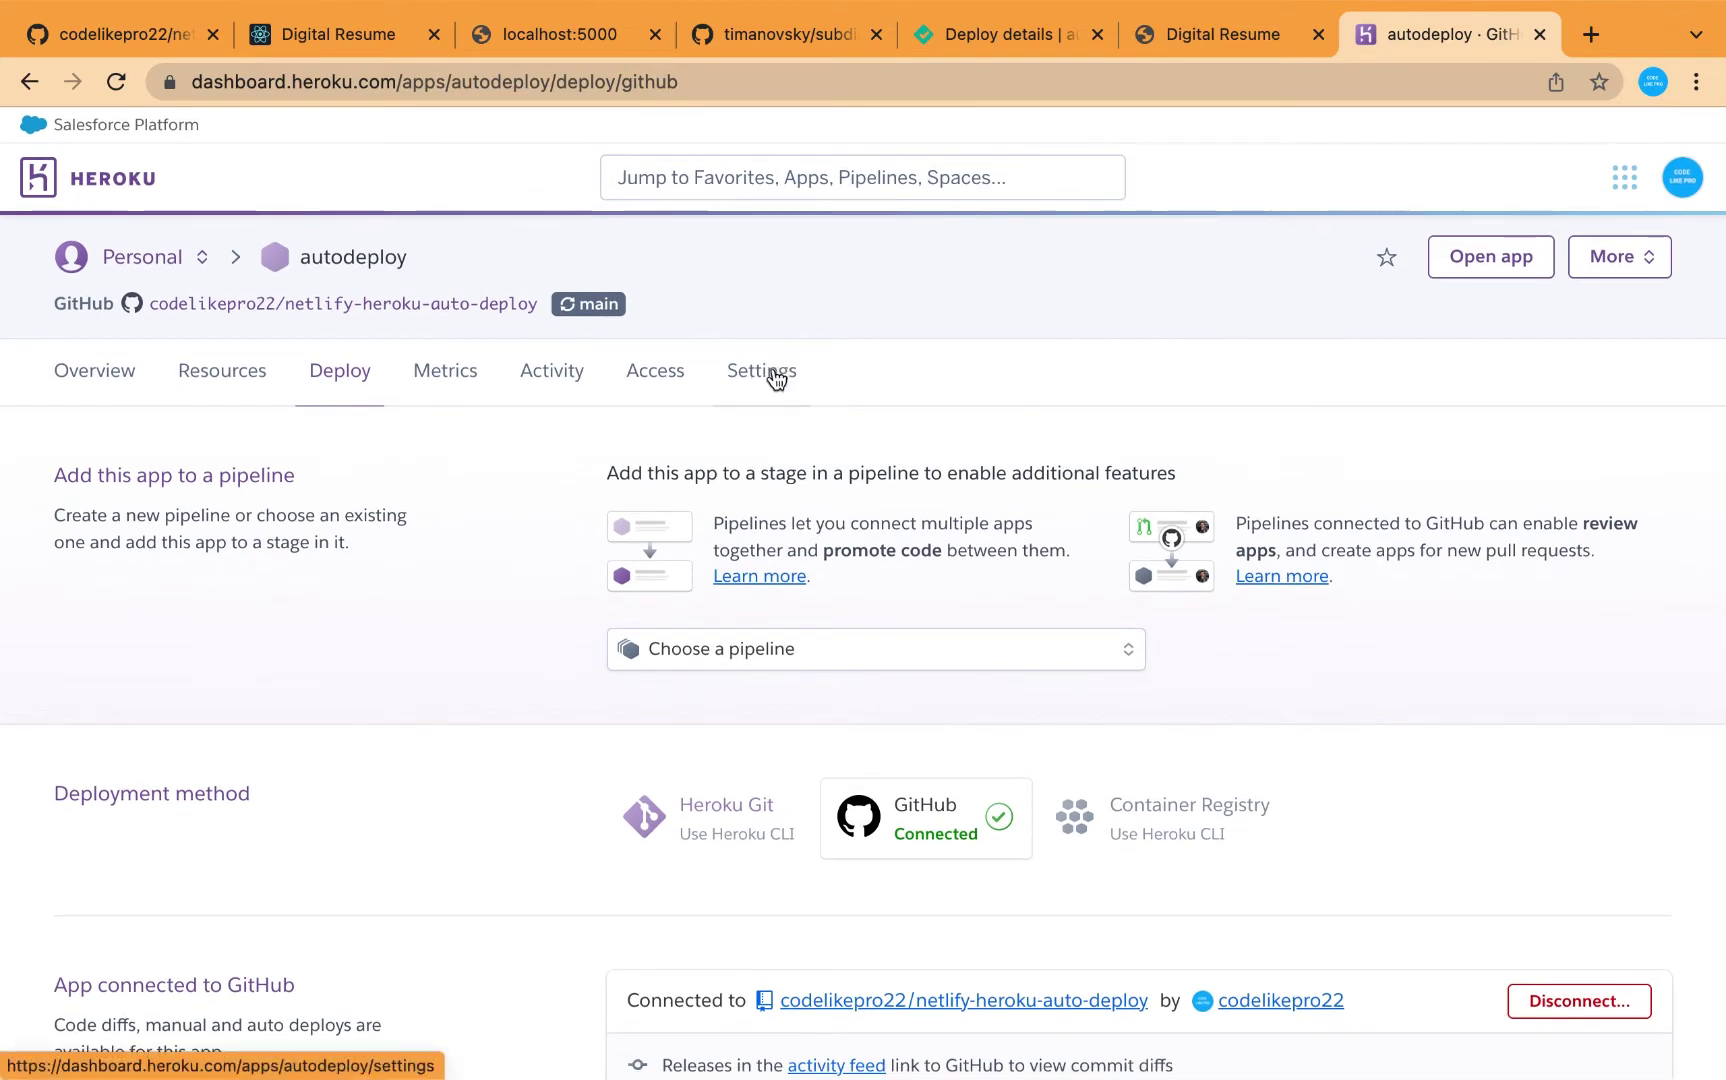
Step: Add the heroku/nodejs buildpack in the autodeploy app's Settings and save it
{"action": "left_click", "coordinate": [774, 376]}
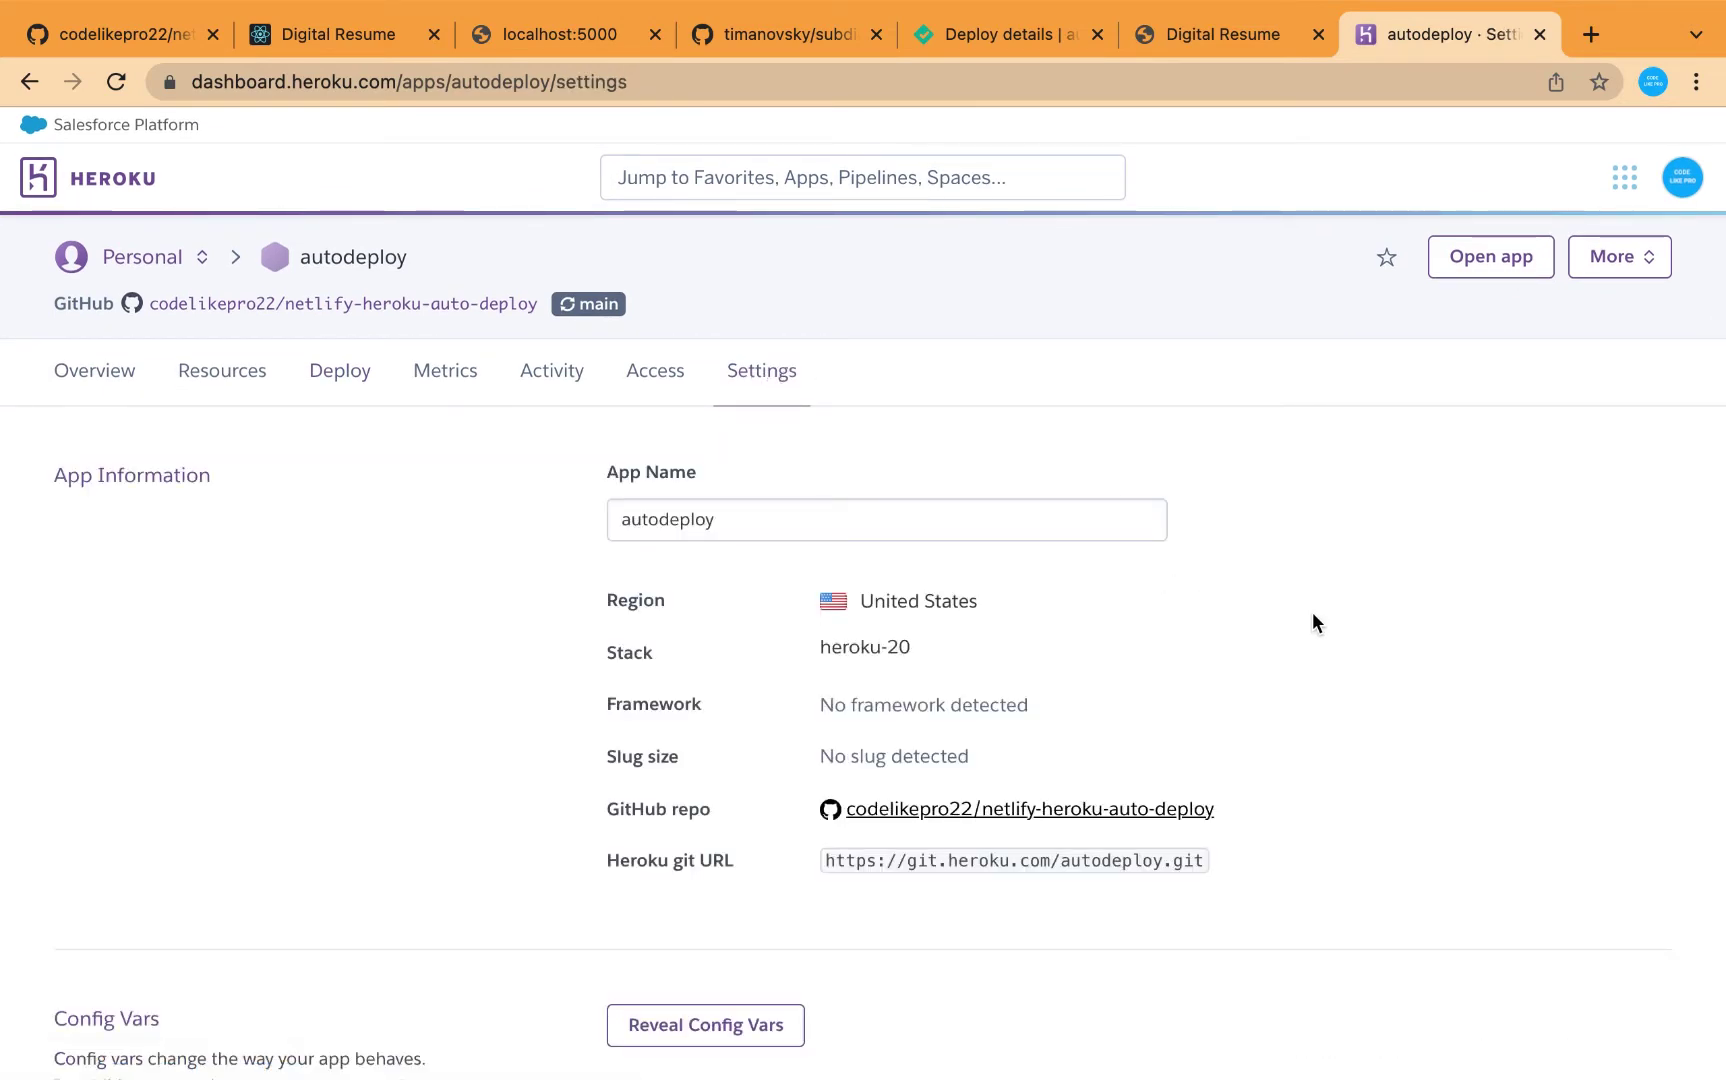
{"action": "scroll", "coordinate": [1398, 738], "scroll_direction": "down", "scroll_amount": 2}
{"action": "scroll", "coordinate": [1398, 738], "scroll_direction": "down", "scroll_amount": 5}
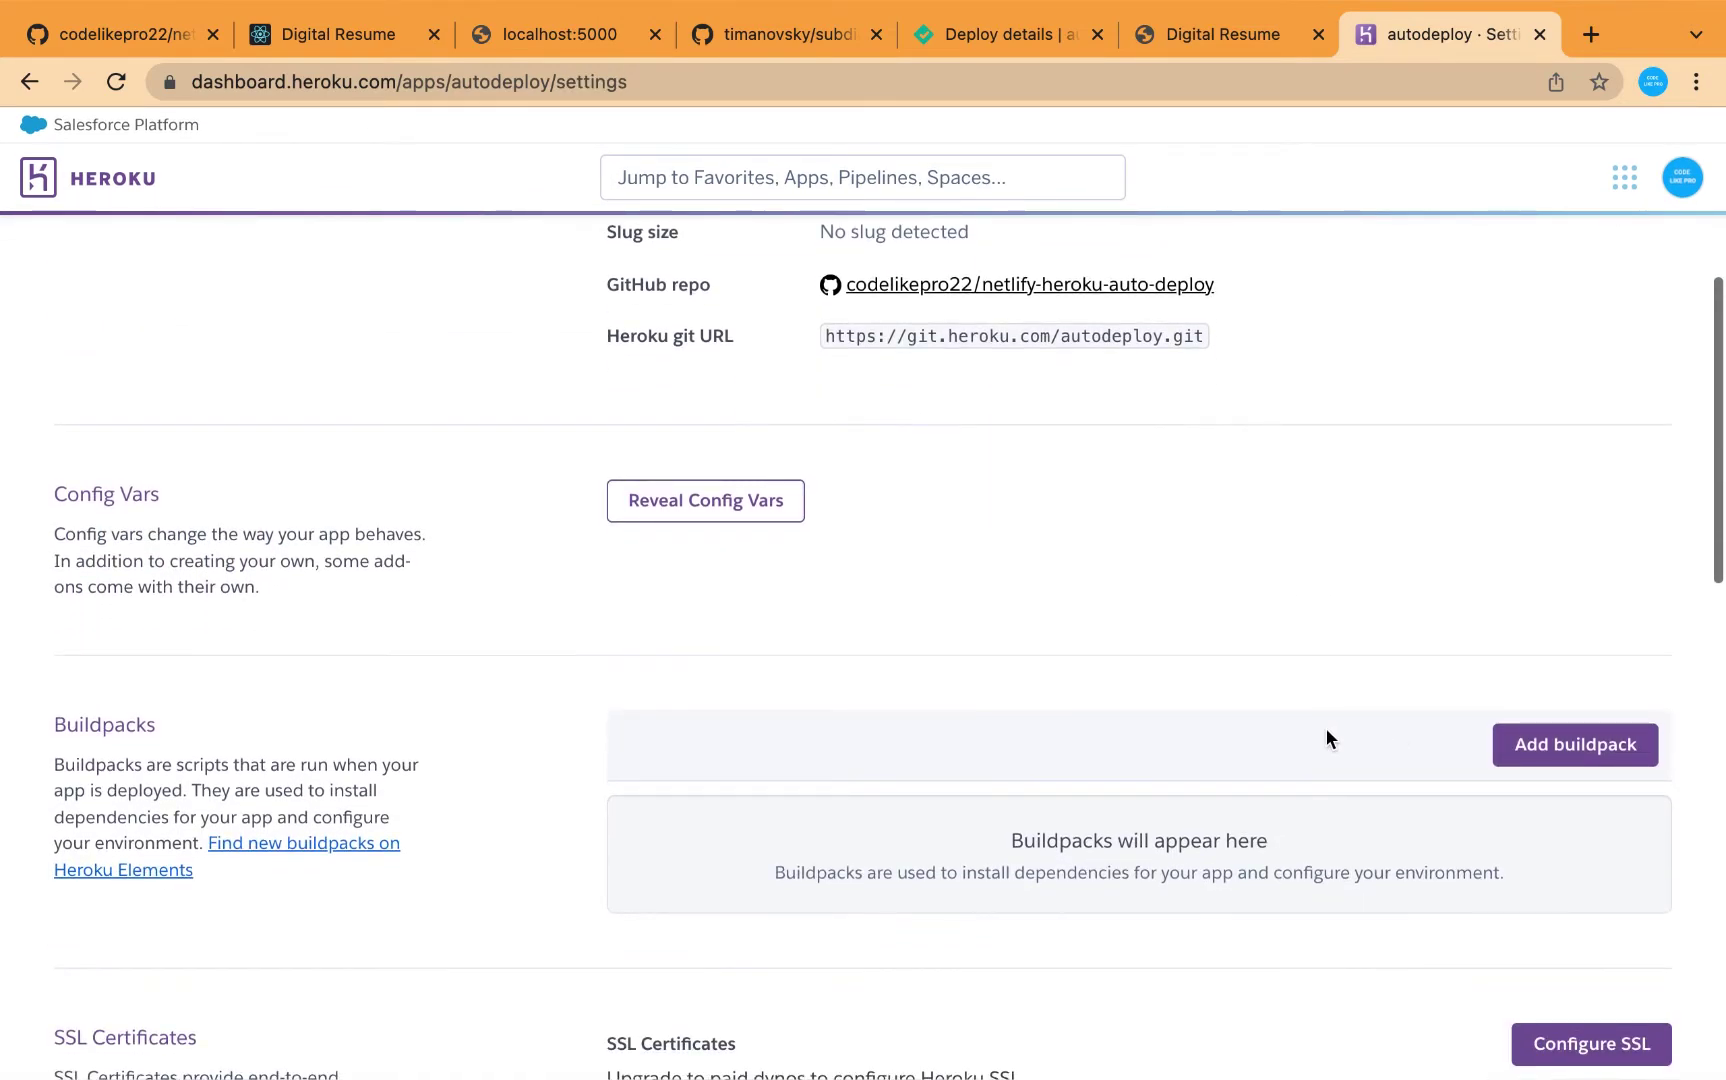
{"action": "scroll", "coordinate": [1061, 652], "scroll_direction": "down", "scroll_amount": 1}
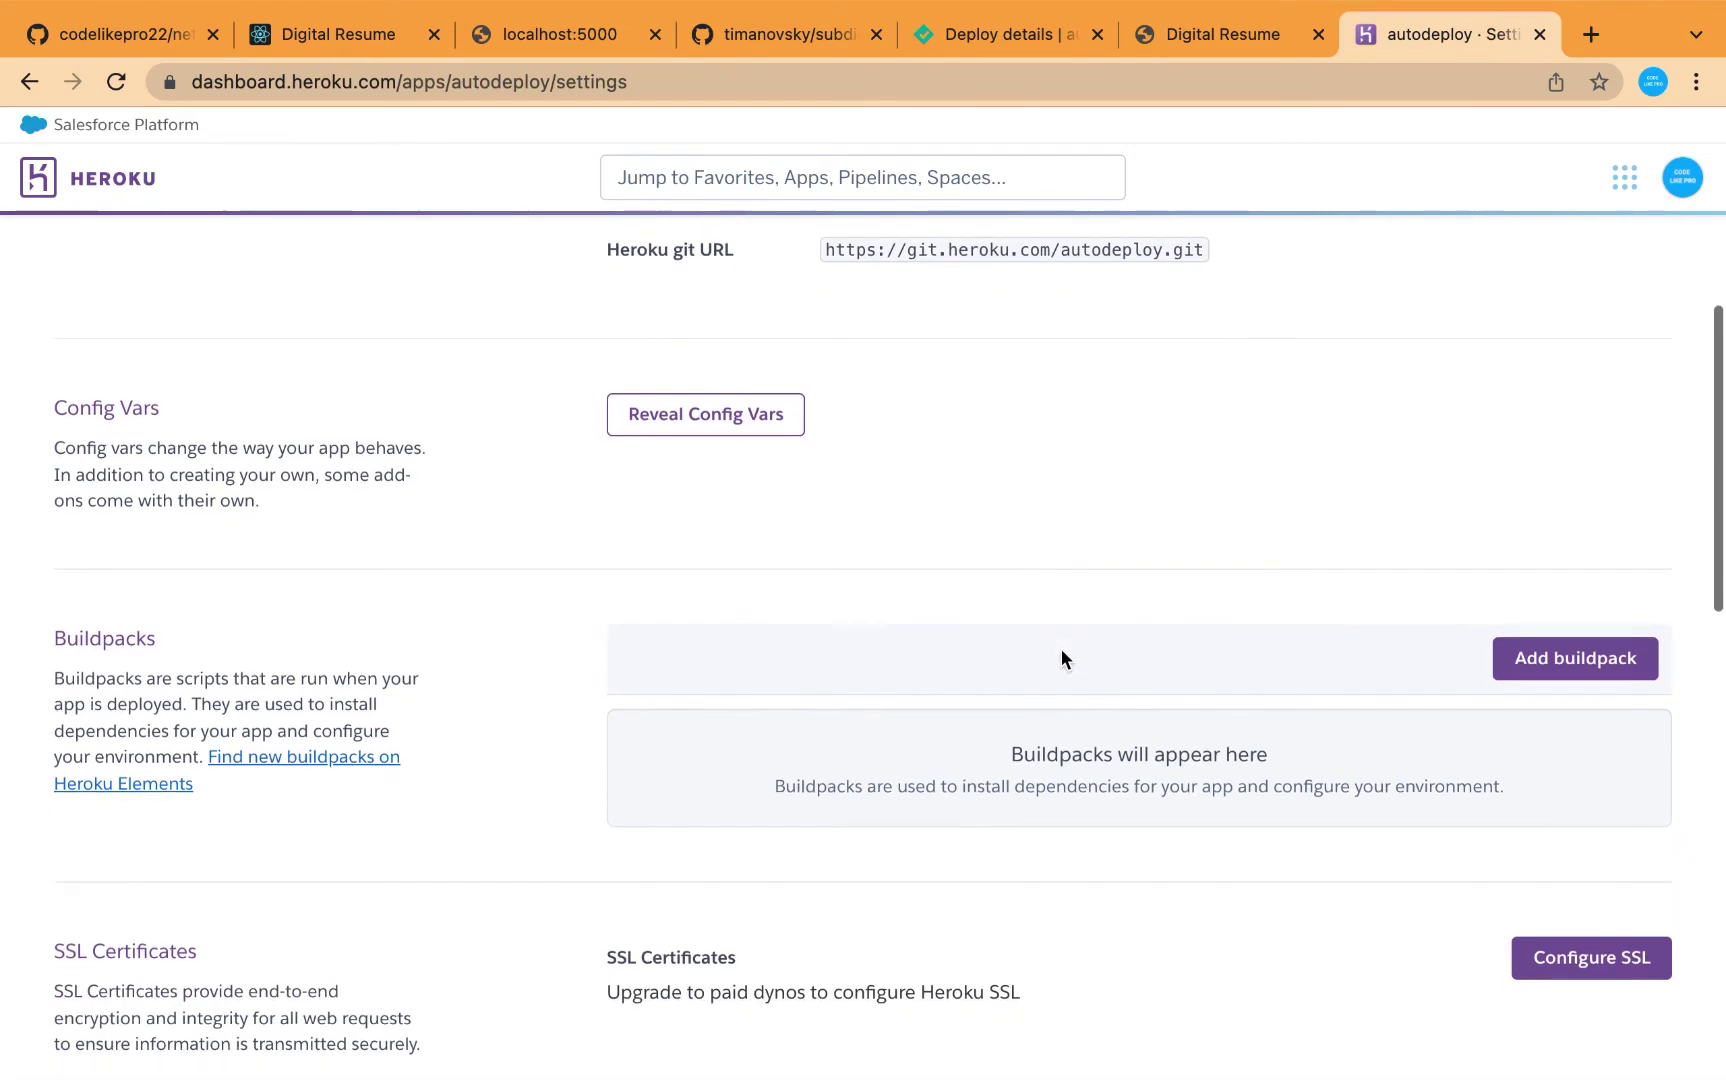
{"action": "left_click", "coordinate": [1587, 660]}
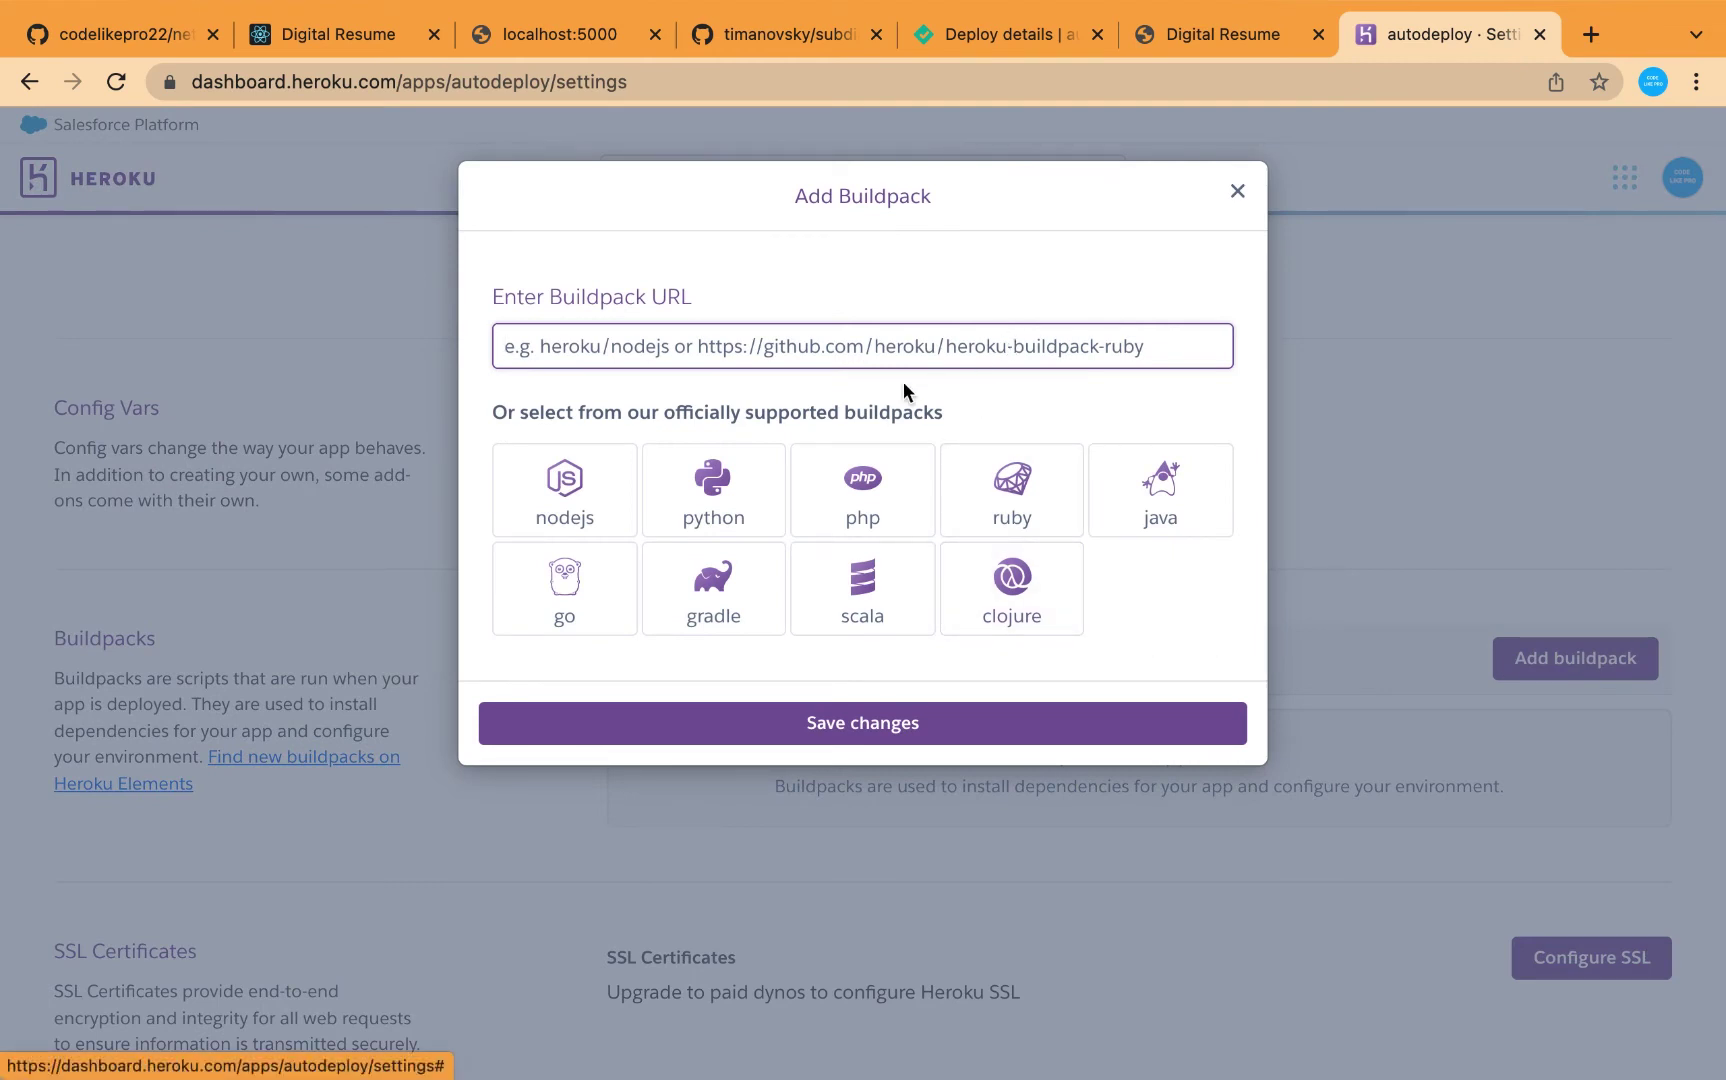
{"action": "left_click", "coordinate": [551, 498]}
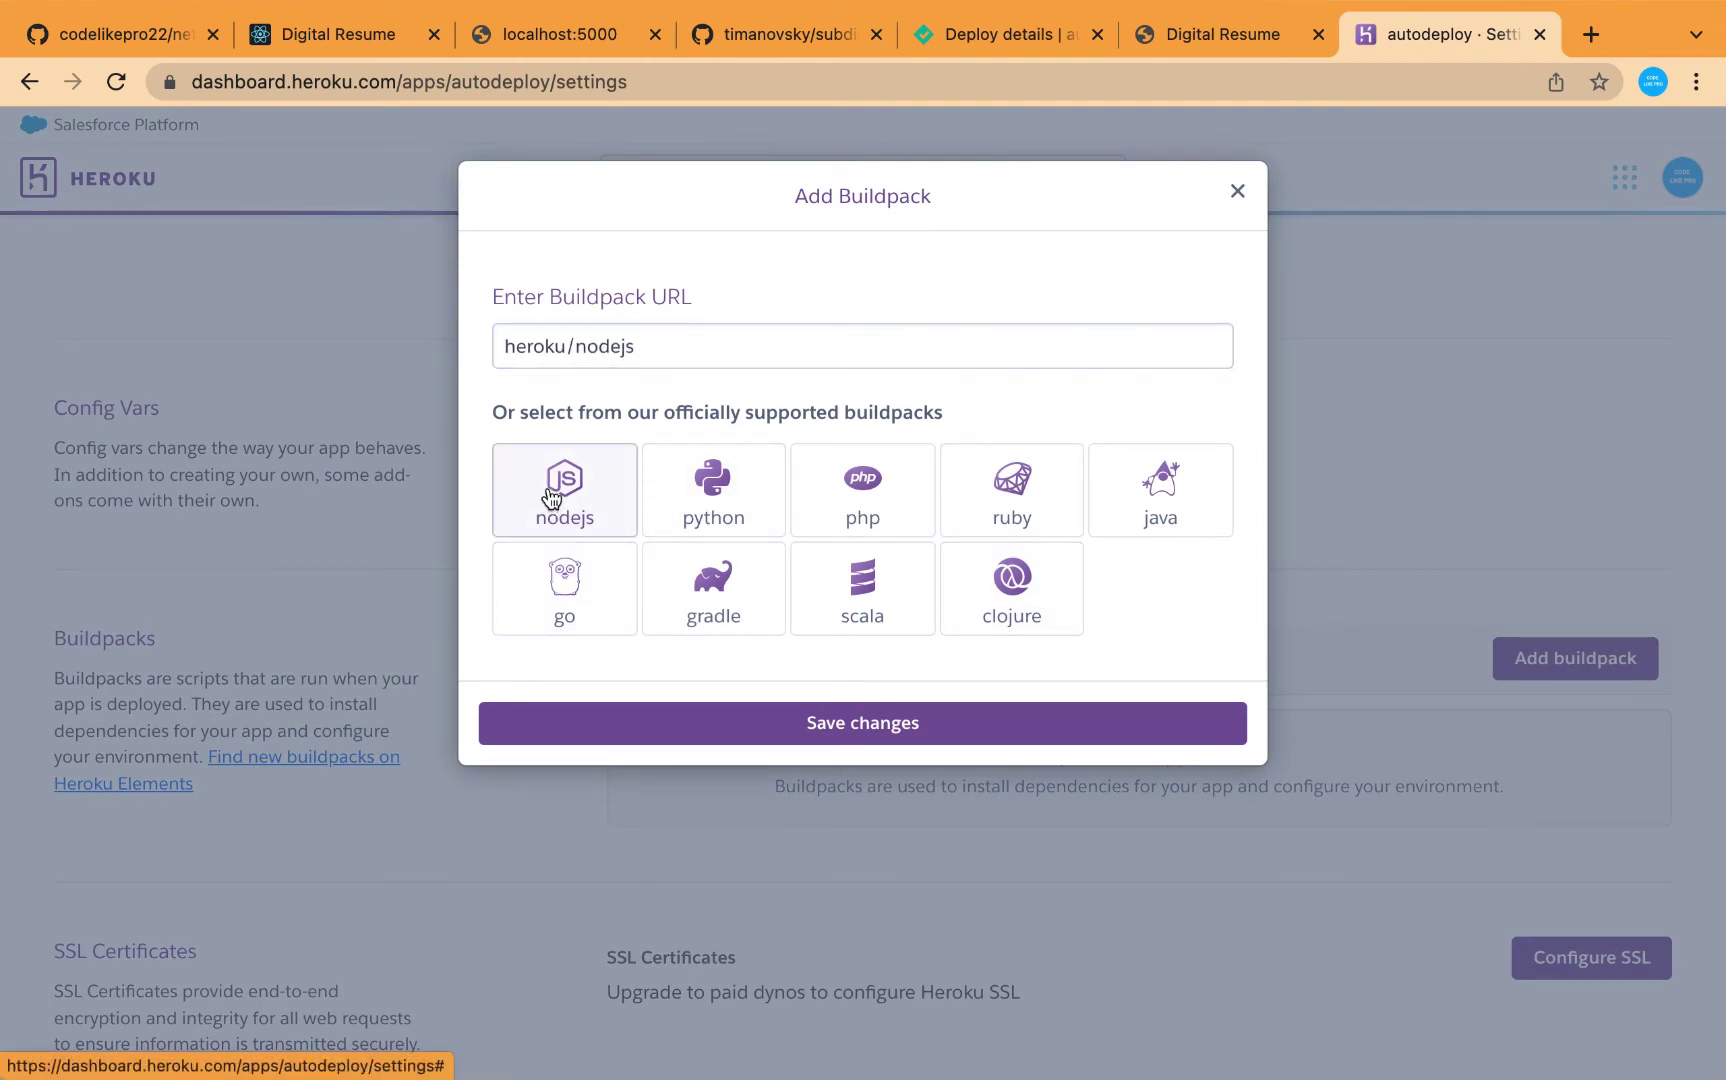
{"action": "left_click", "coordinate": [846, 724]}
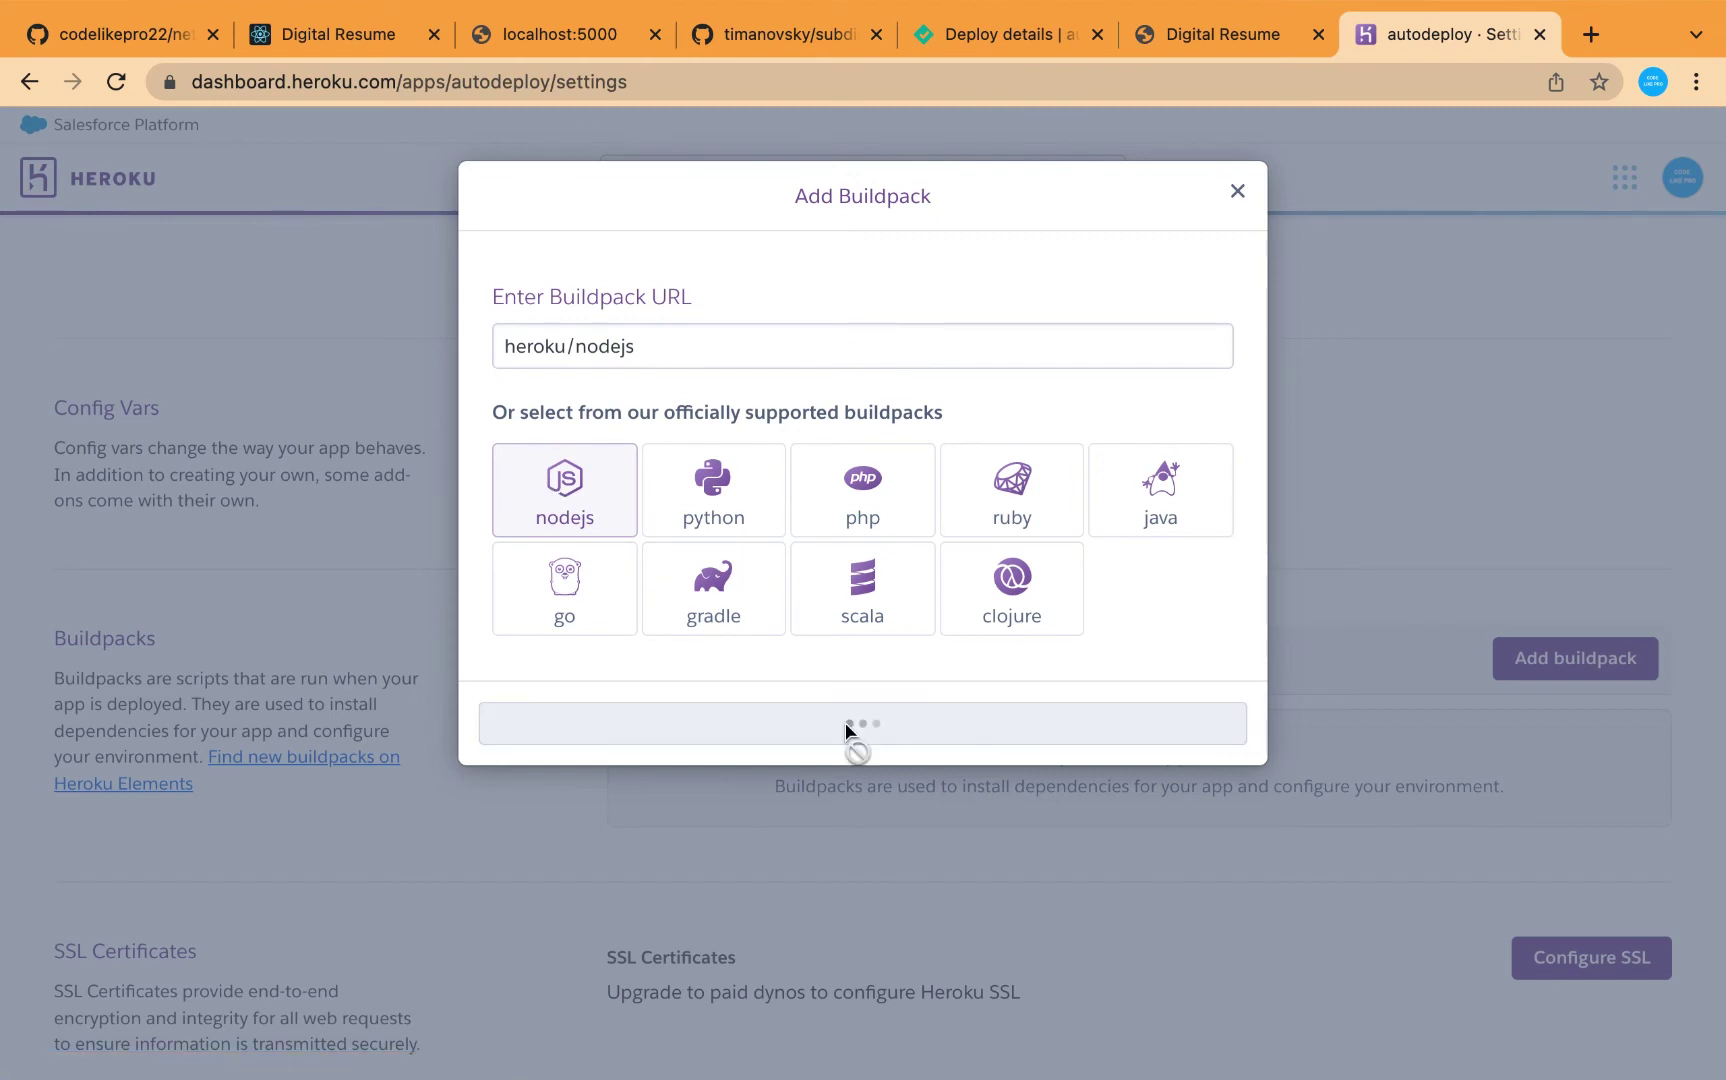
{"action": "scroll", "coordinate": [1134, 781], "scroll_direction": "down", "scroll_amount": 2}
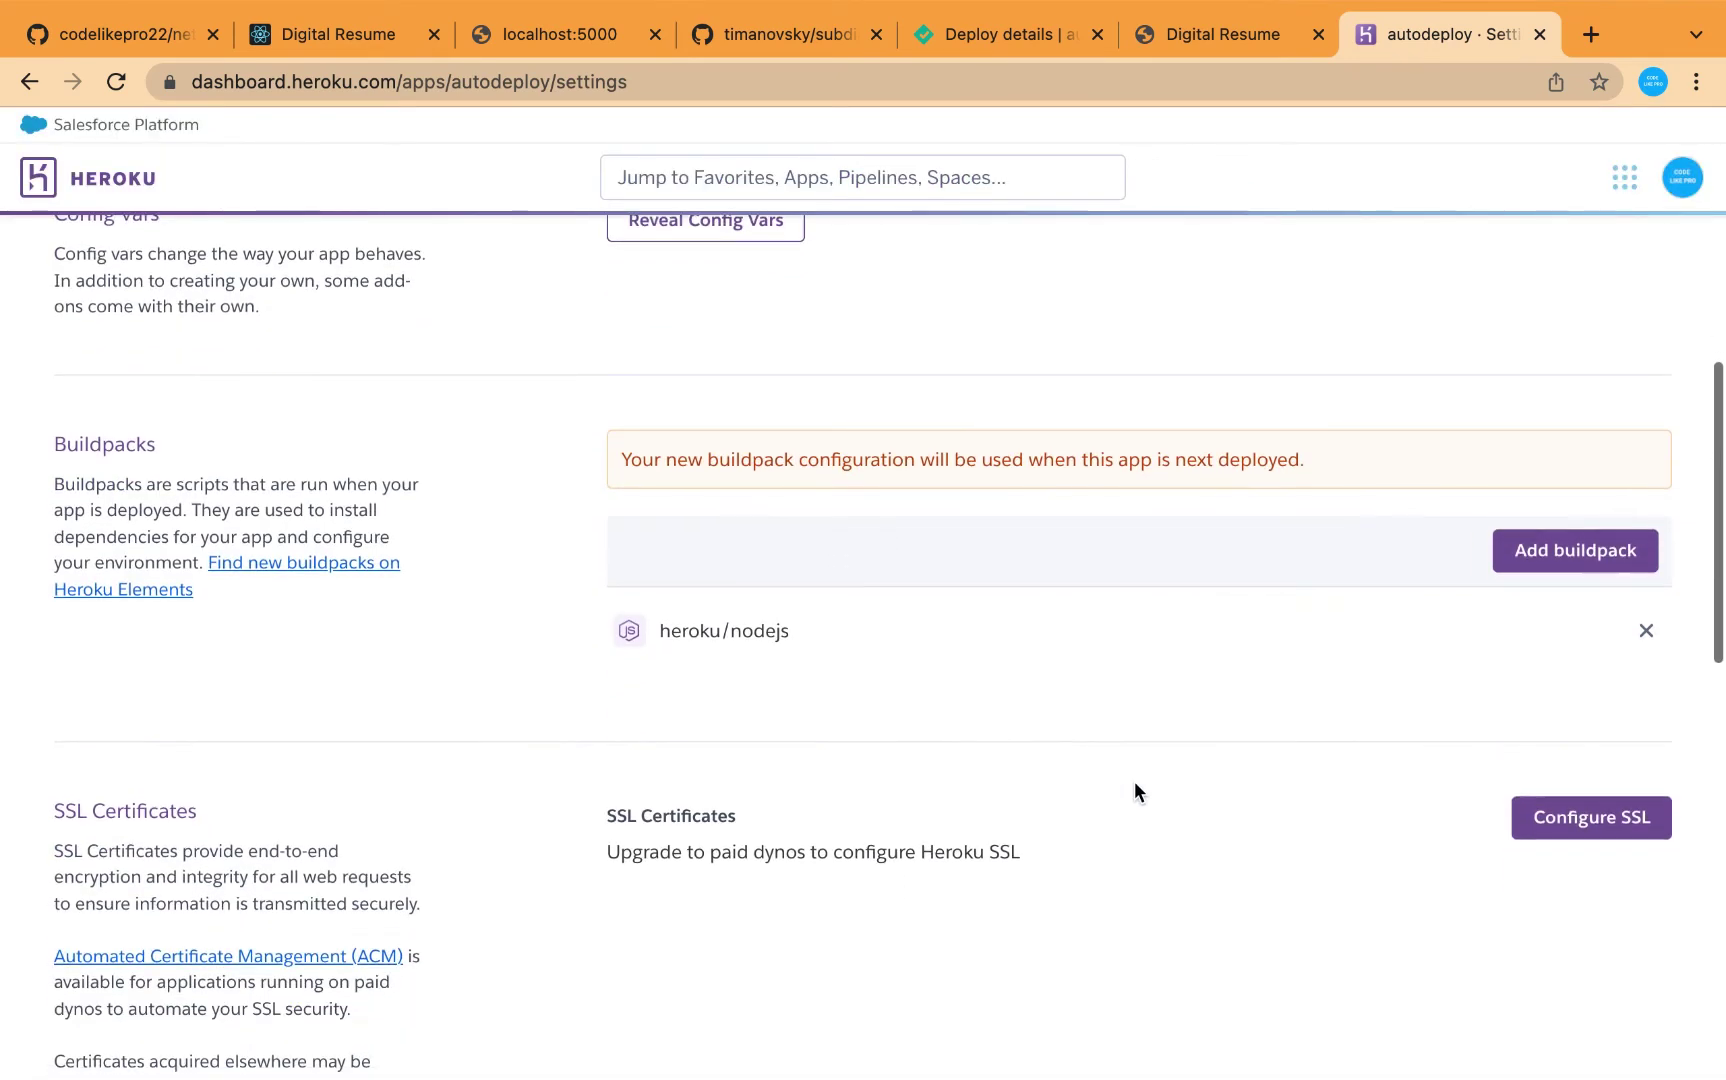
{"action": "scroll", "coordinate": [1040, 660], "scroll_direction": "up", "scroll_amount": 1}
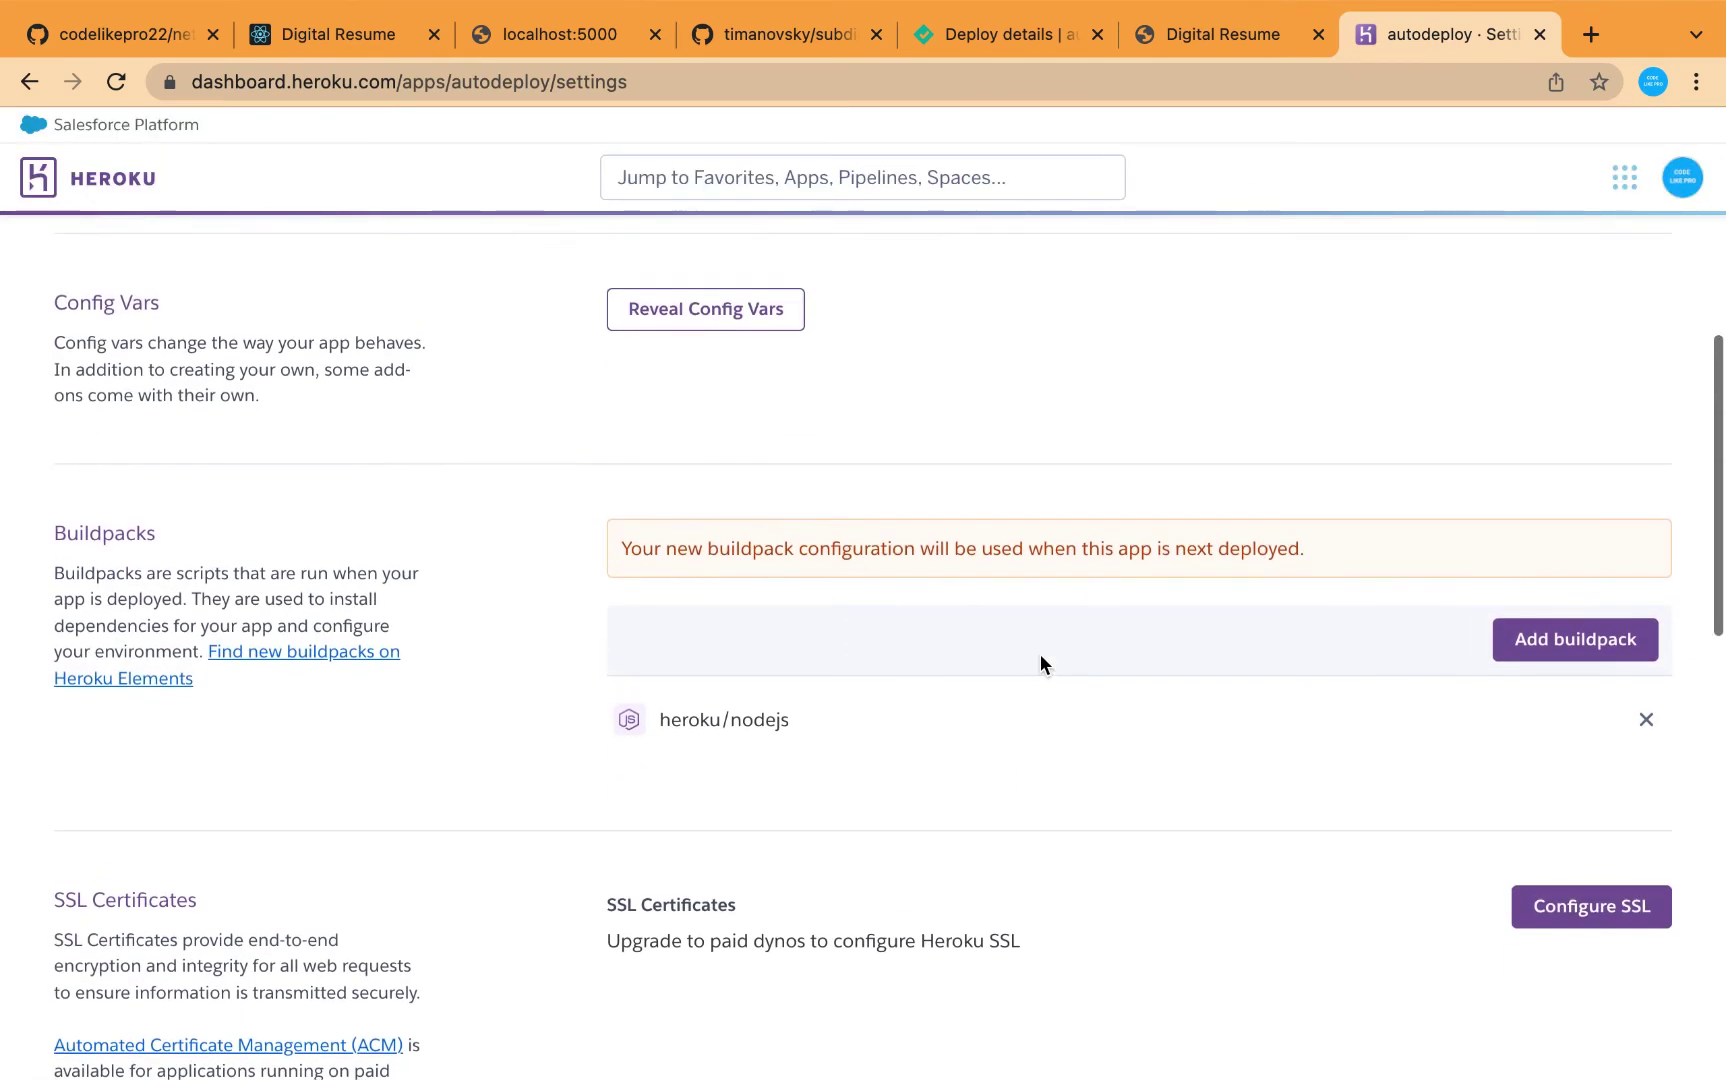
Step: Copy the subdir-heroku-buildpack HTTPS clone URL and open Heroku's Add buildpack dialog
{"action": "left_click", "coordinate": [747, 33]}
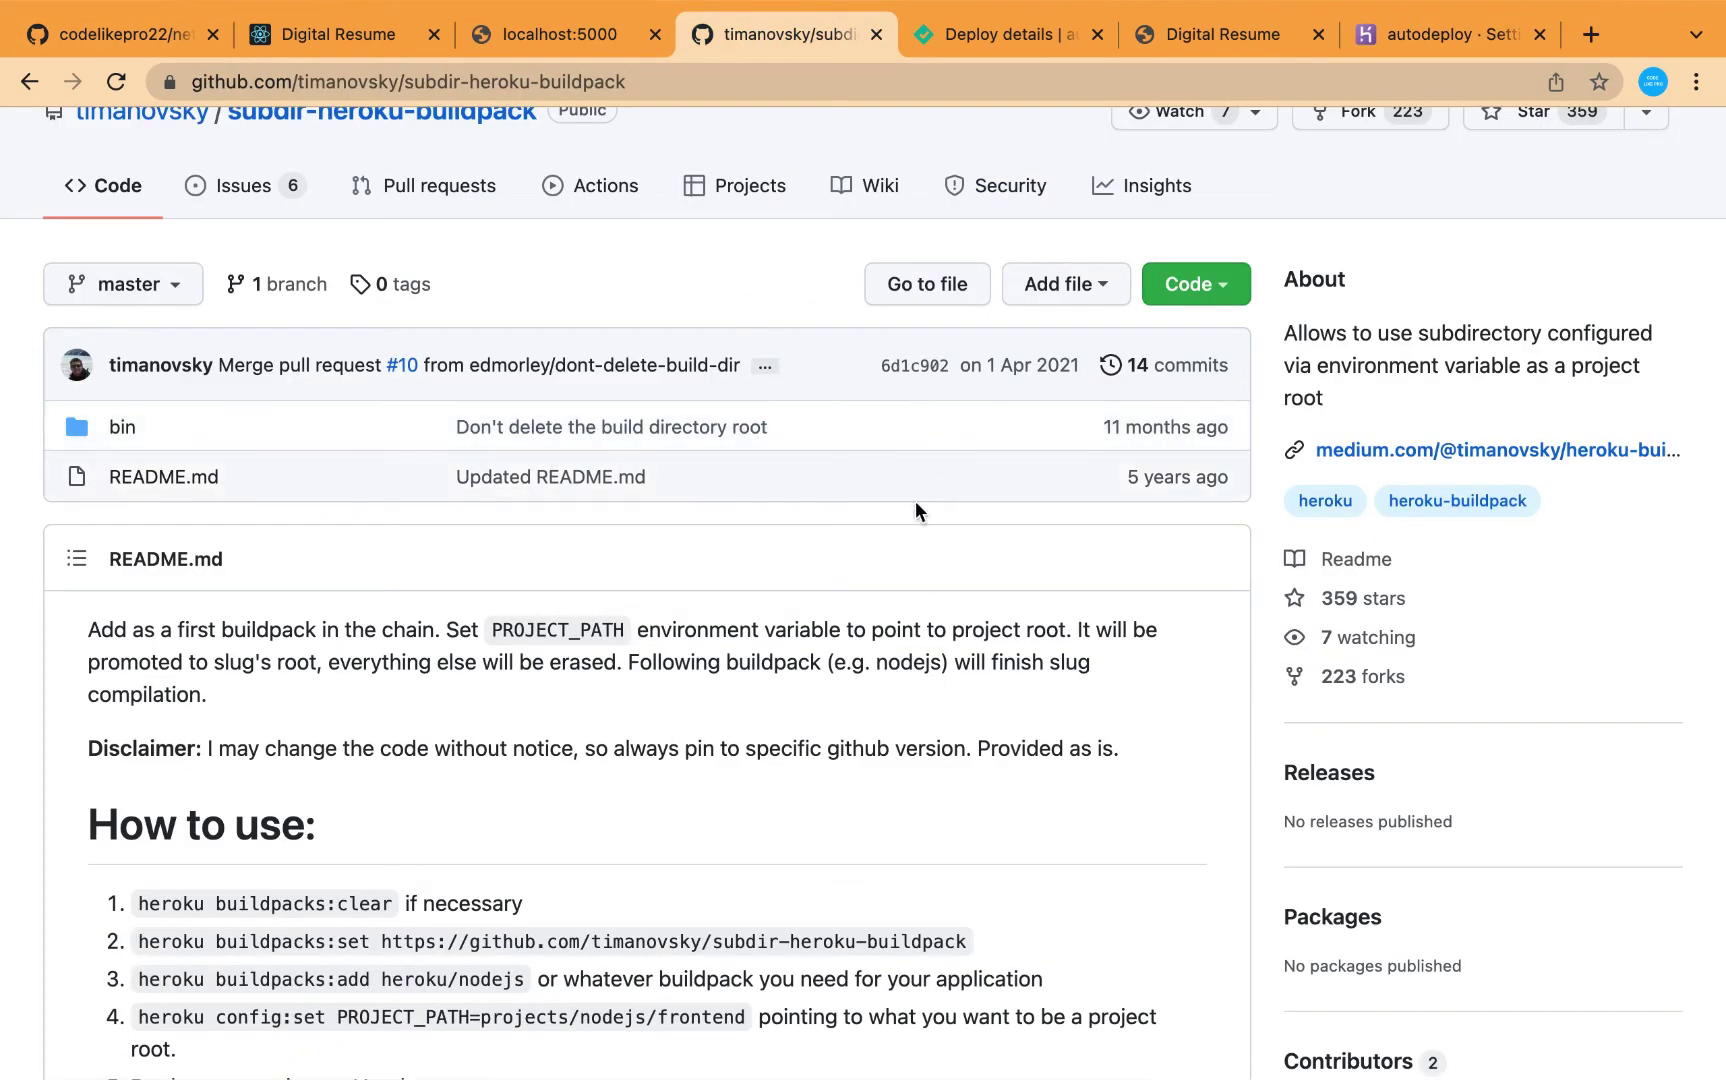
{"action": "scroll", "coordinate": [864, 615], "scroll_direction": "down", "scroll_amount": 3}
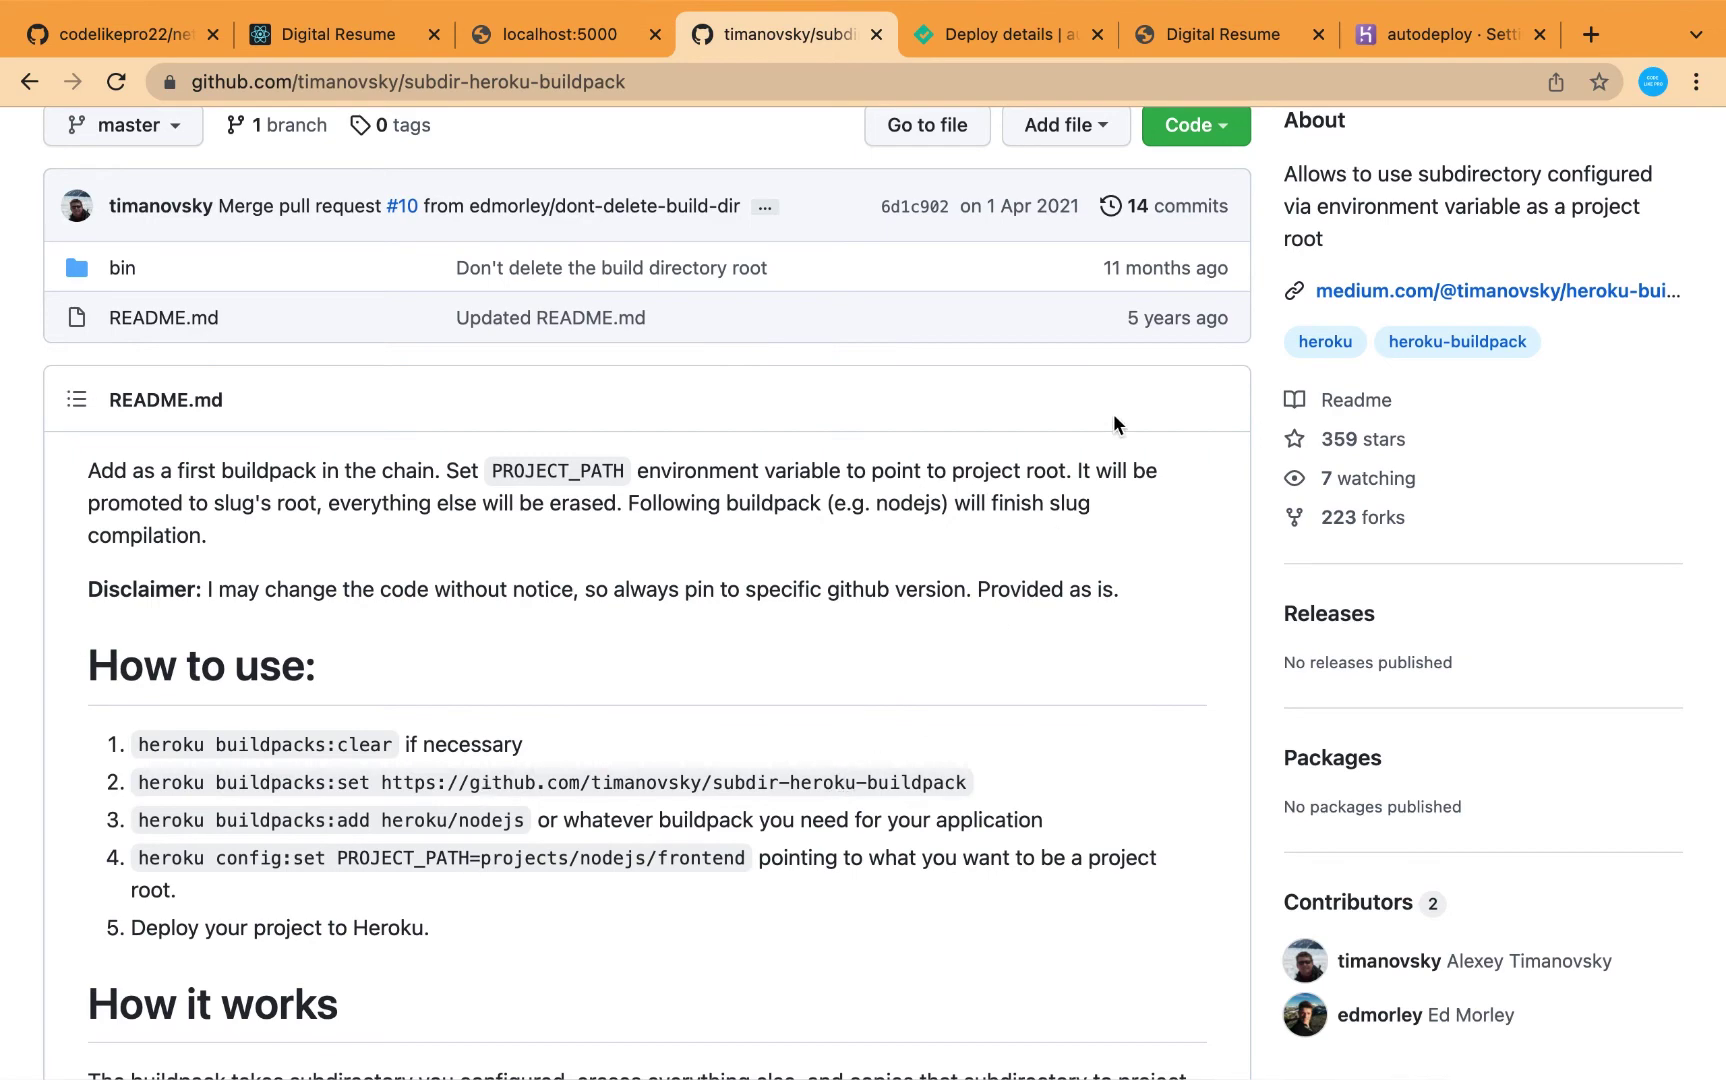
{"action": "scroll", "coordinate": [1112, 413], "scroll_direction": "up", "scroll_amount": 1}
{"action": "left_click", "coordinate": [1233, 194]}
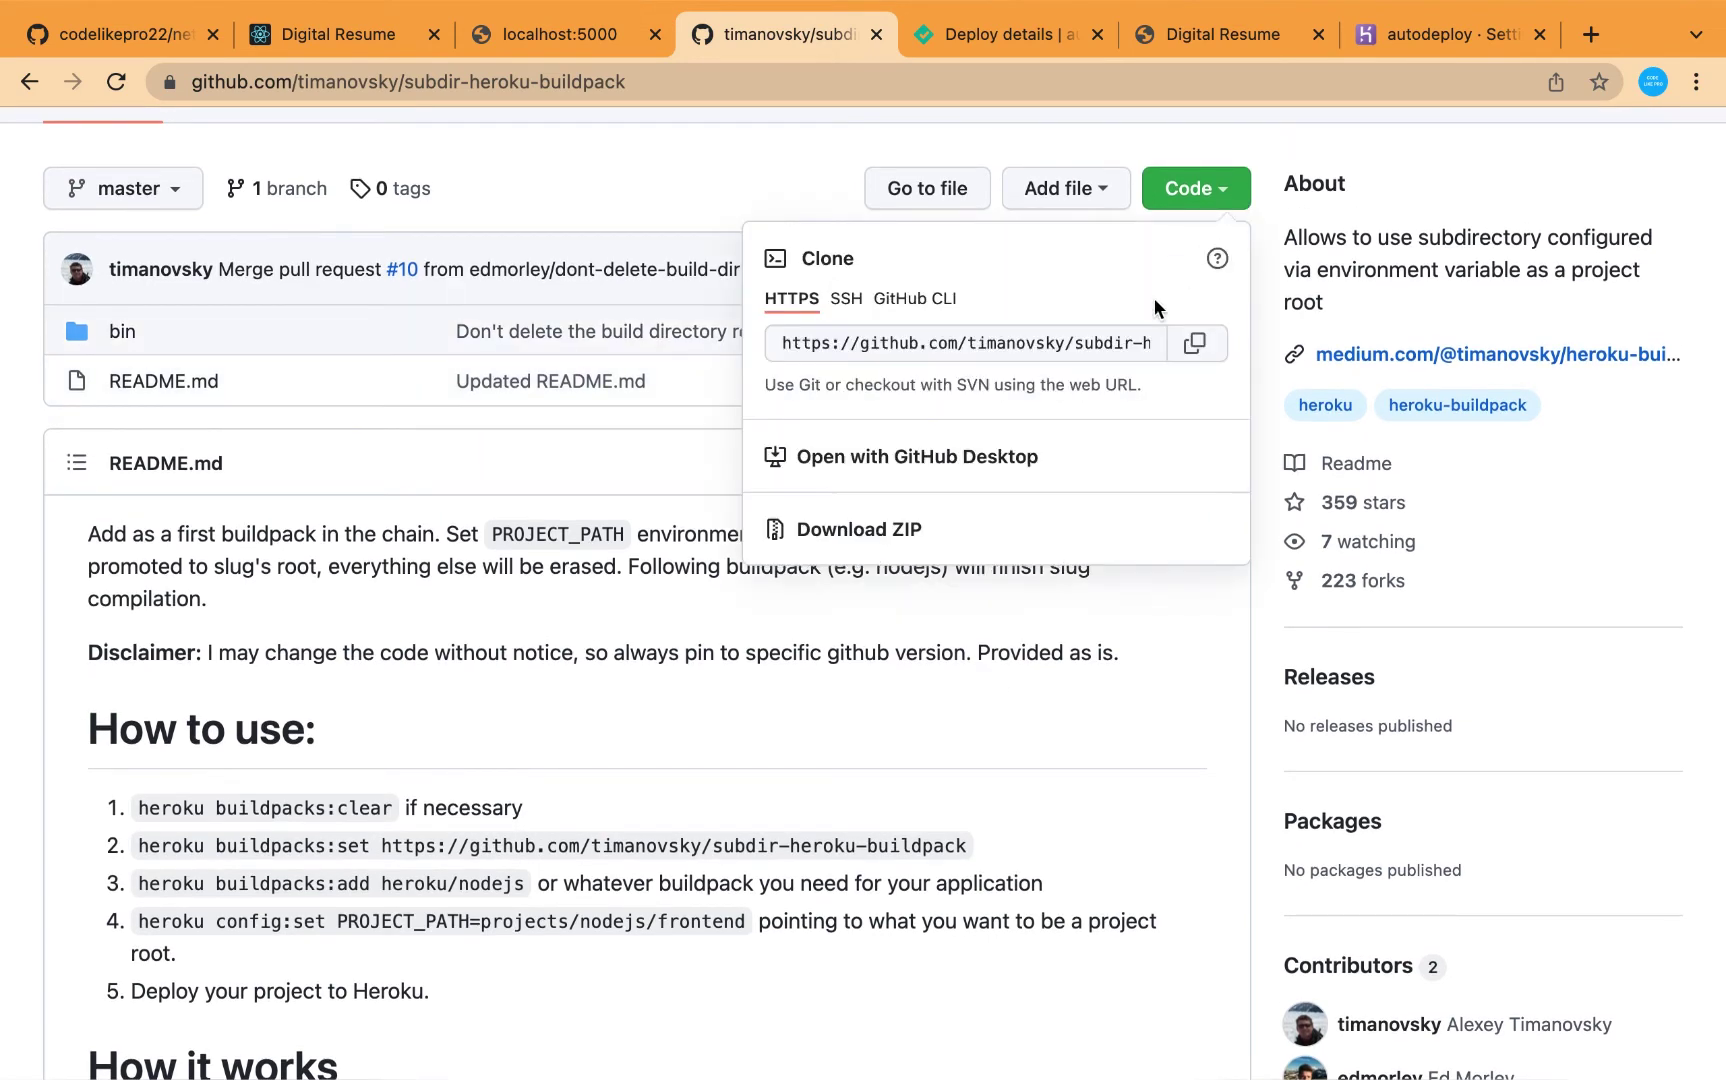
{"action": "left_click", "coordinate": [1198, 344]}
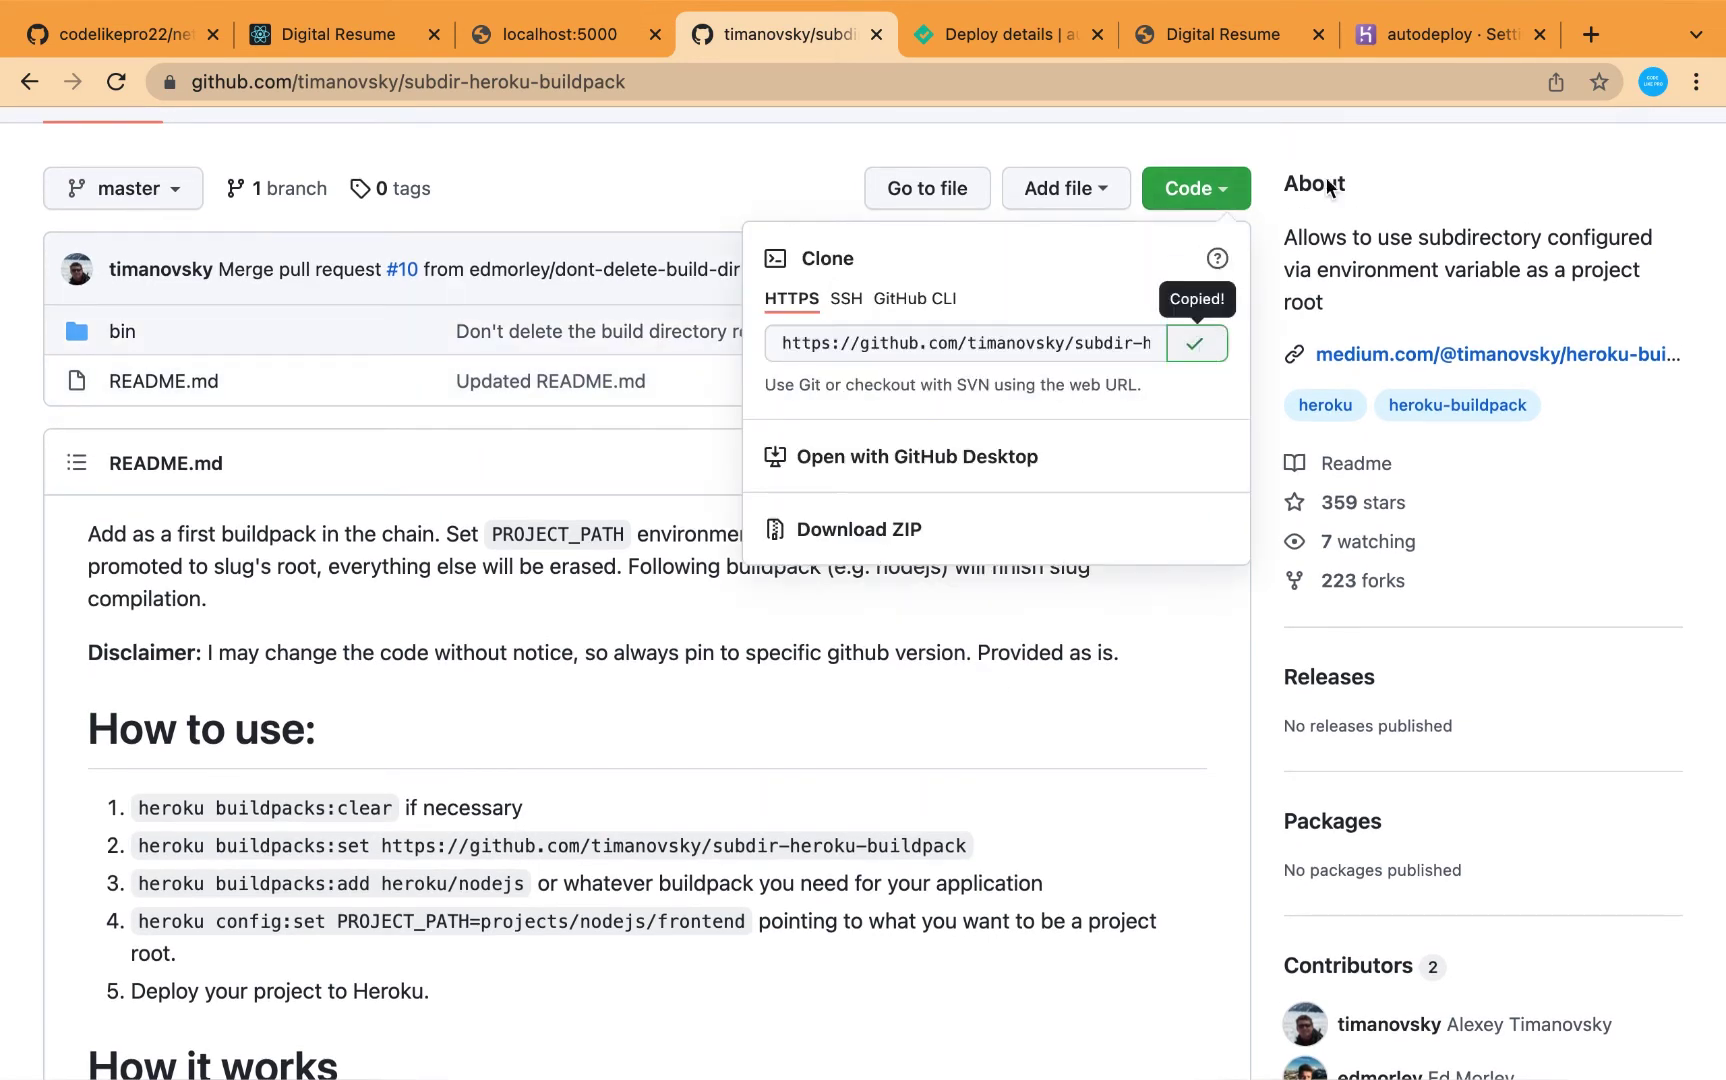
{"action": "left_click", "coordinate": [1450, 34]}
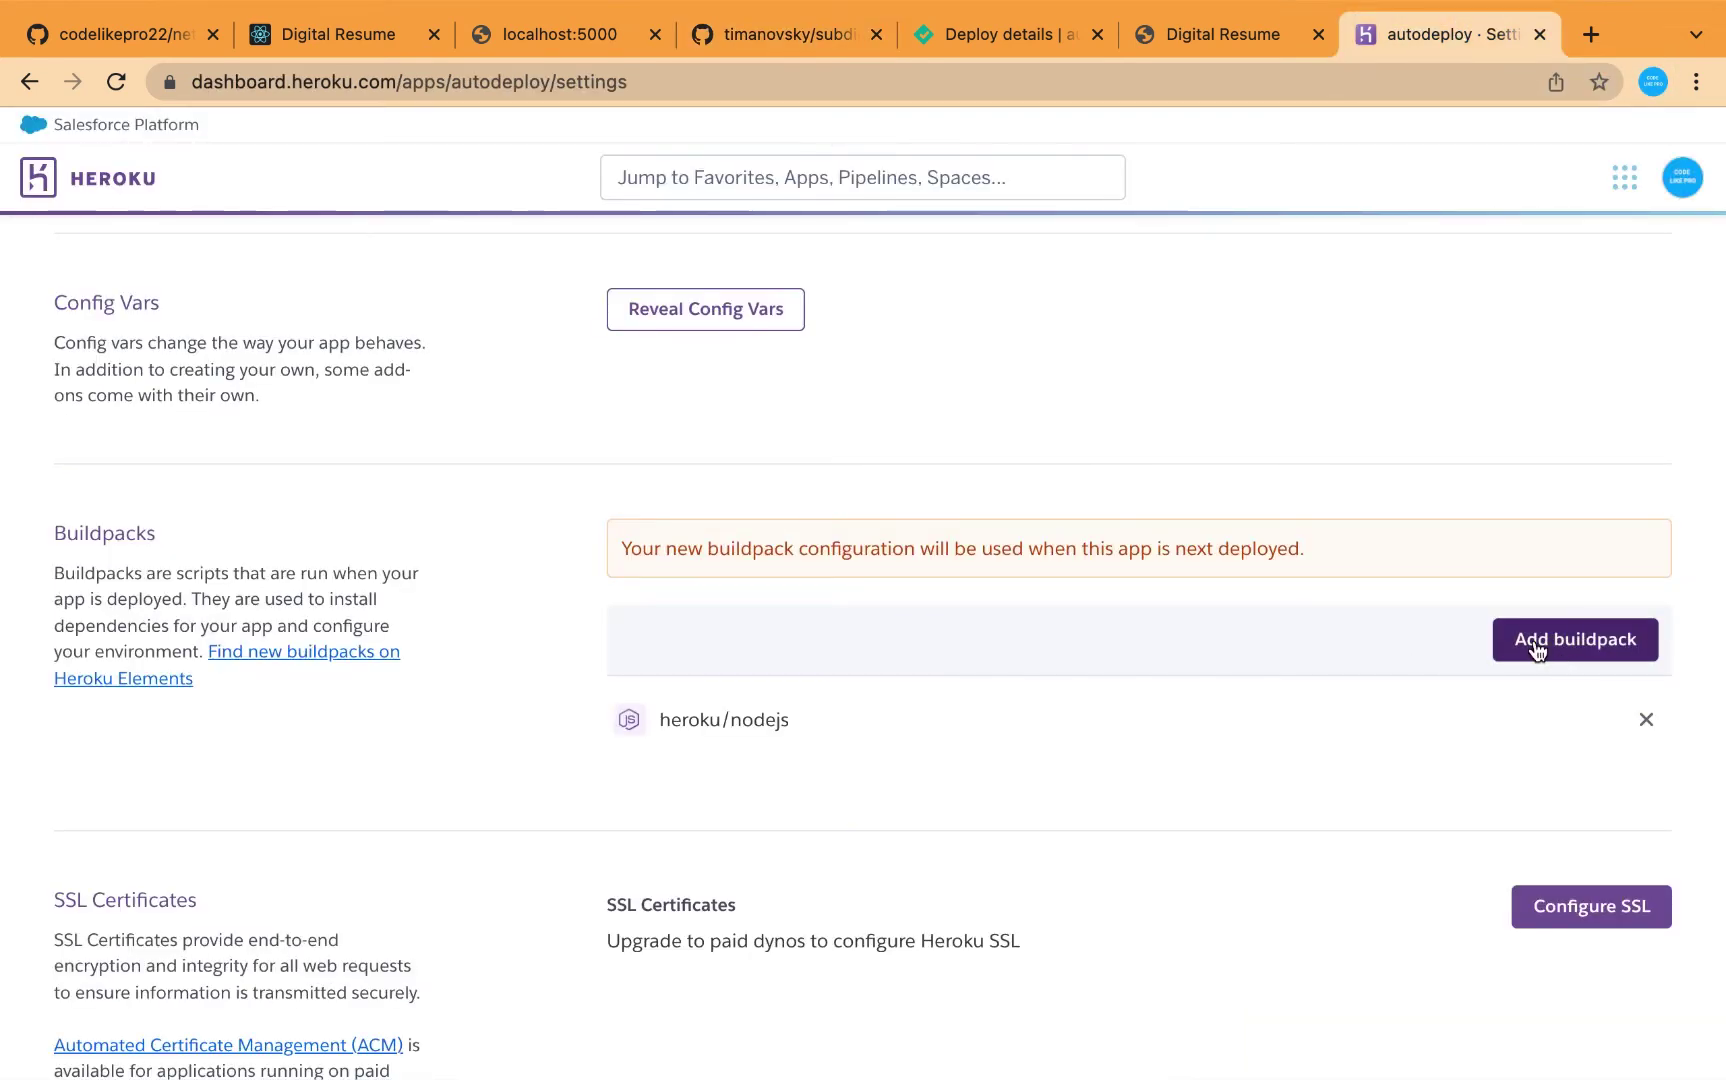
{"action": "left_click", "coordinate": [1537, 645]}
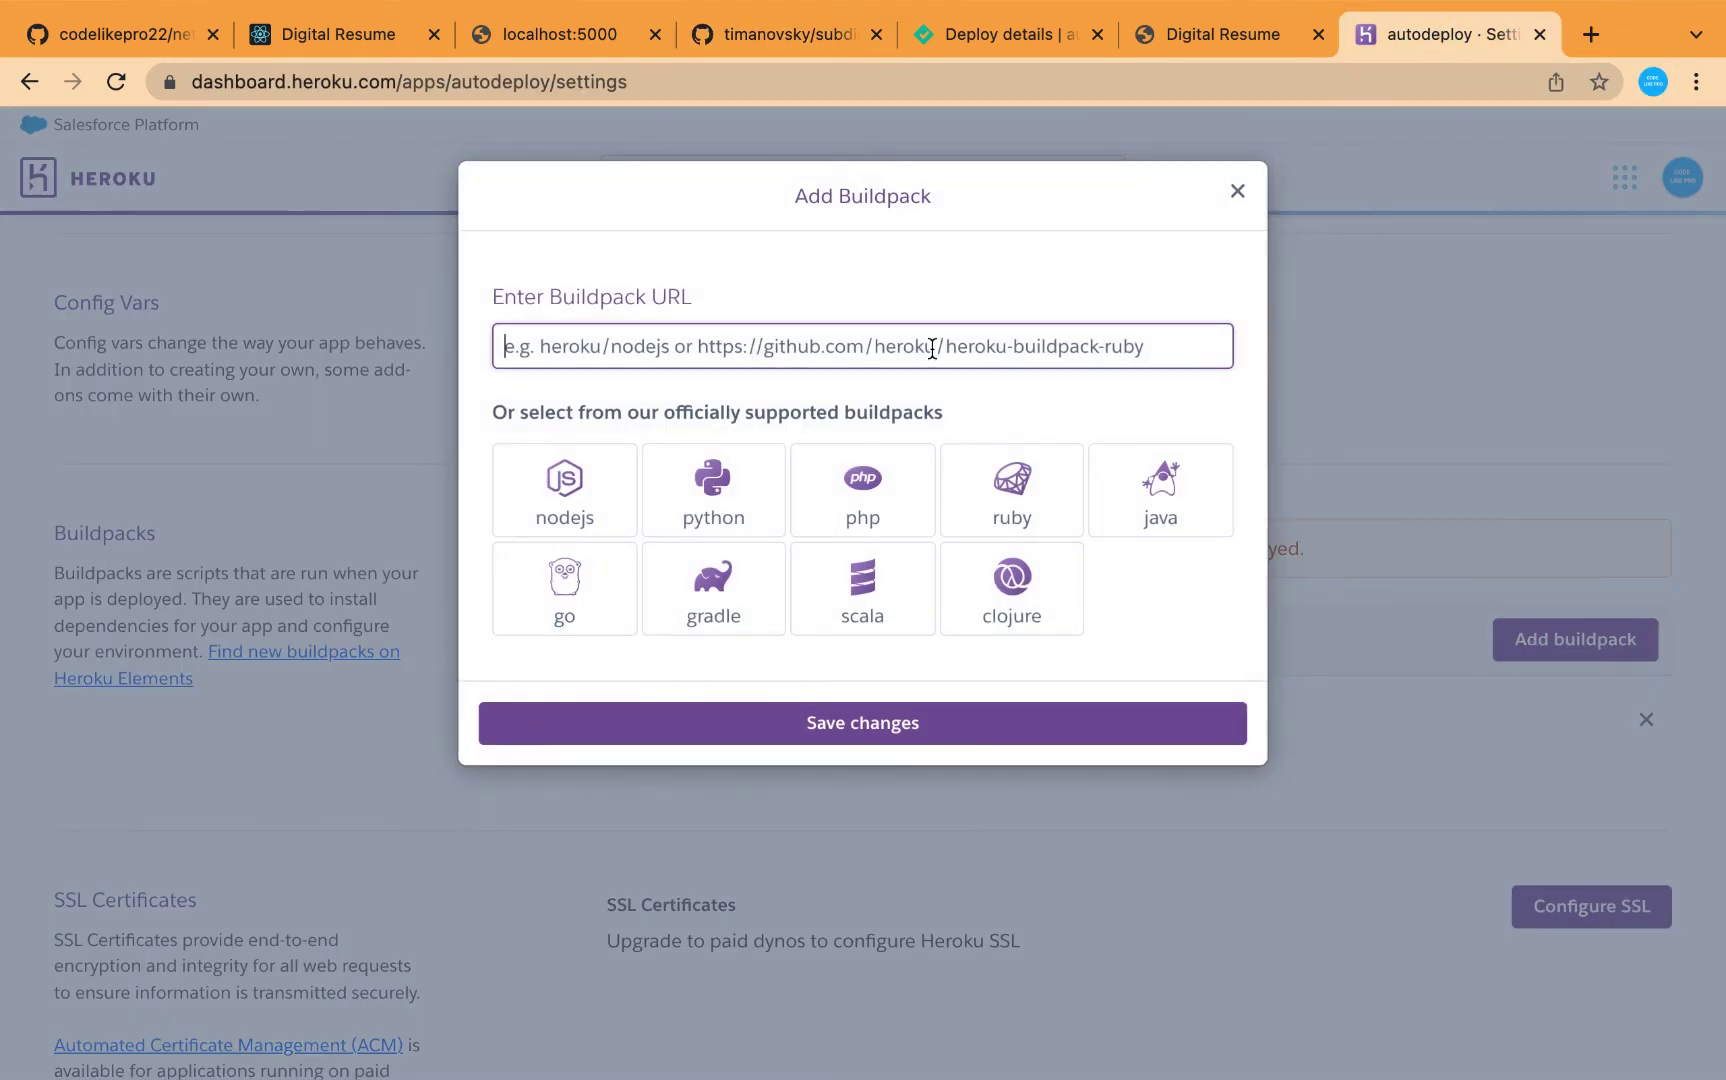
Step: Save the pasted subdir buildpack URL and move it above heroku/nodejs
{"action": "key", "text": "super+v"}
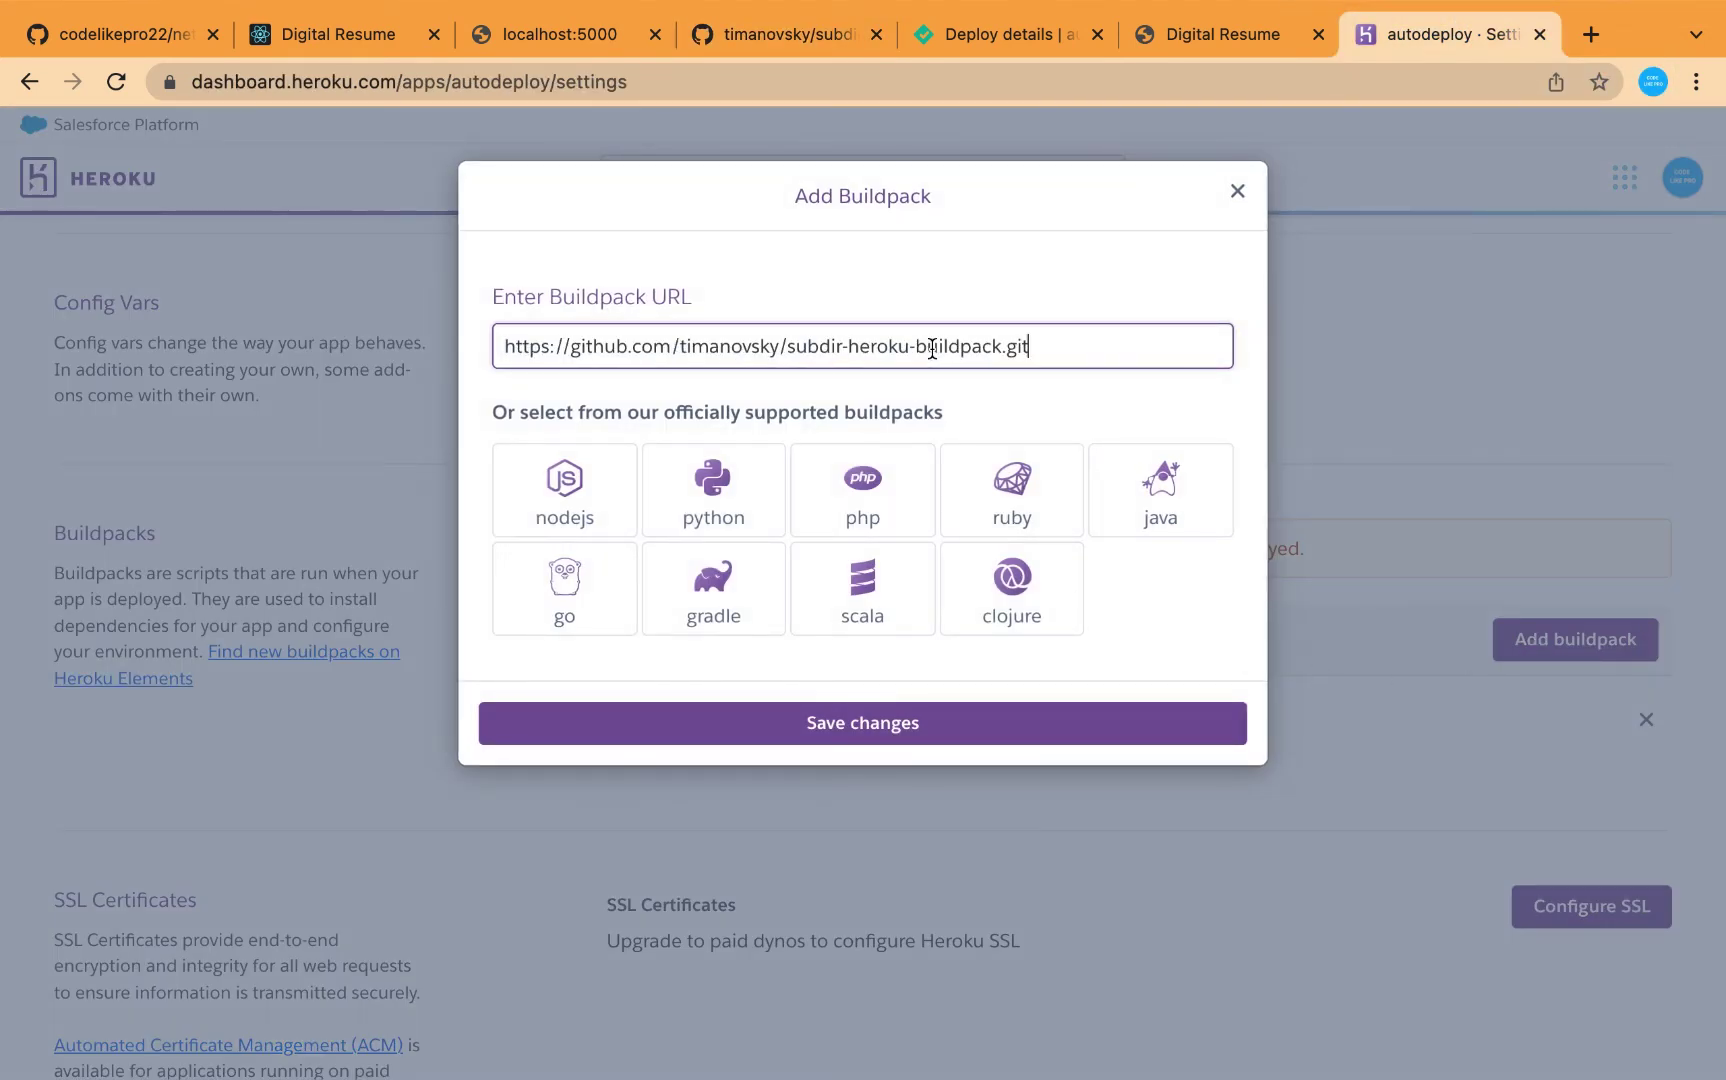
{"action": "left_click", "coordinate": [946, 734]}
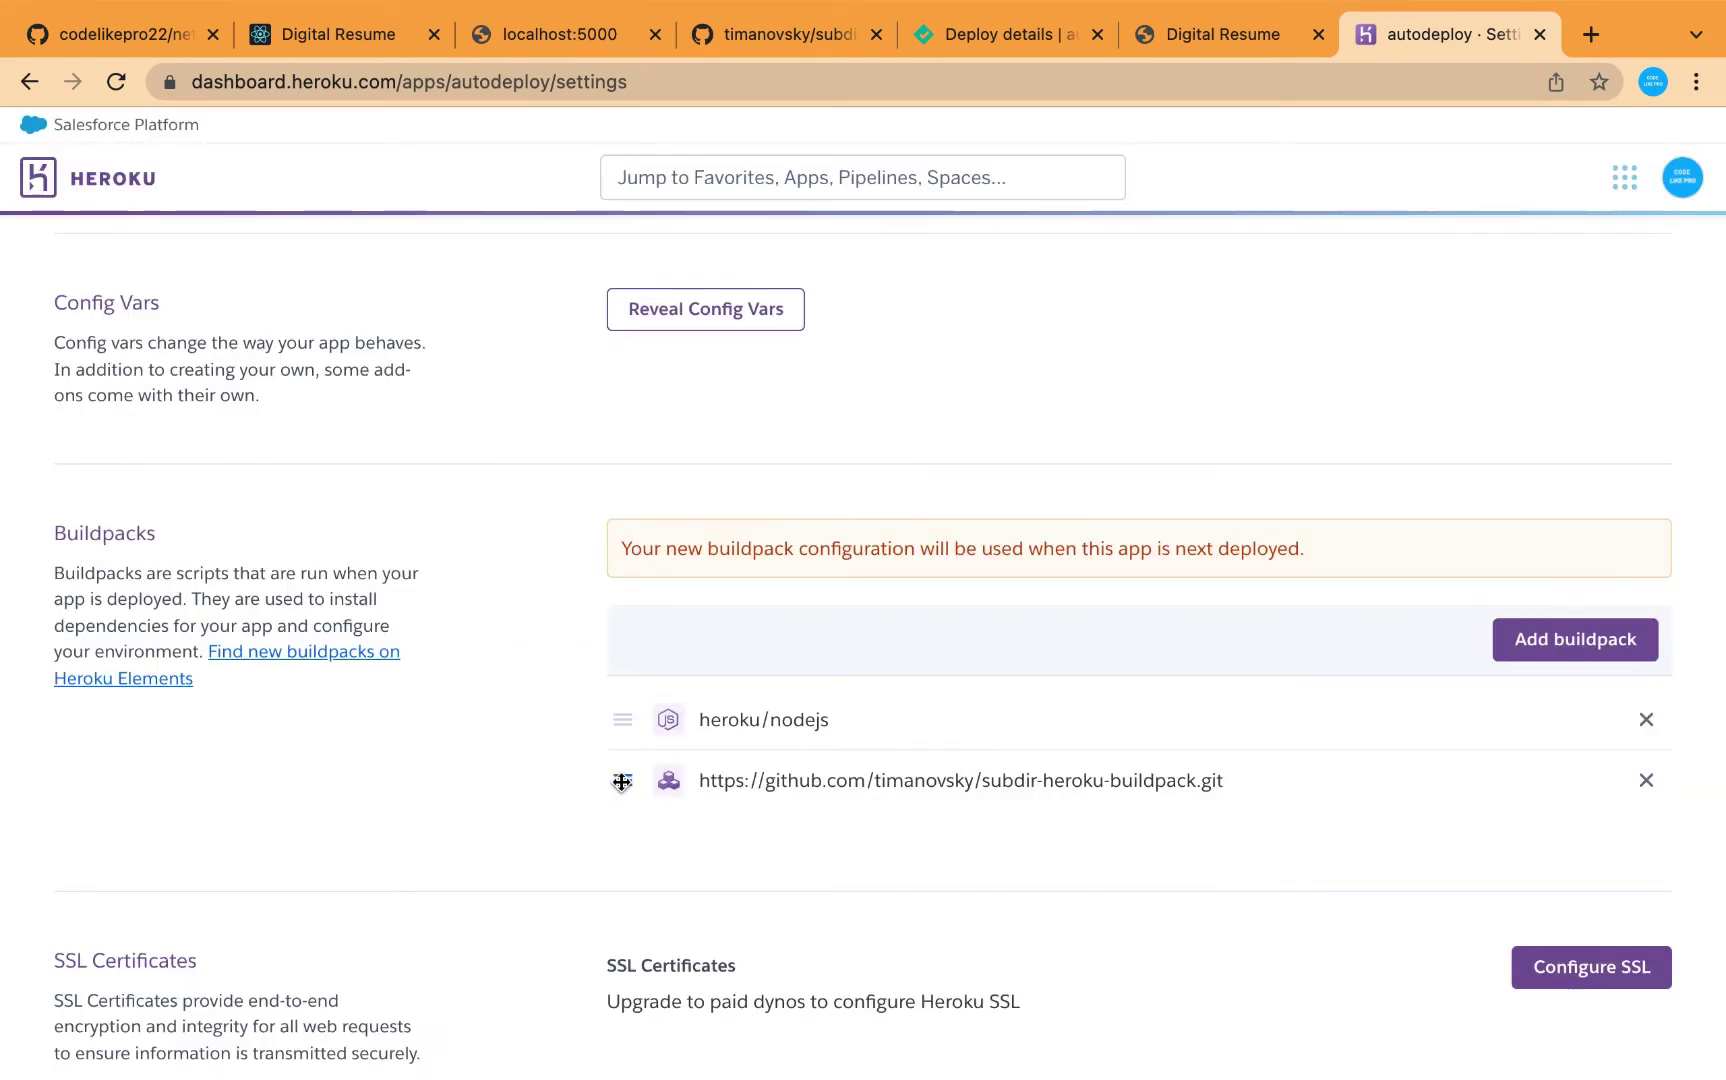
{"action": "left_click_drag", "start_coordinate": [621, 781], "coordinate": [644, 724]}
{"action": "scroll", "coordinate": [1090, 843], "scroll_direction": "down", "scroll_amount": 2}
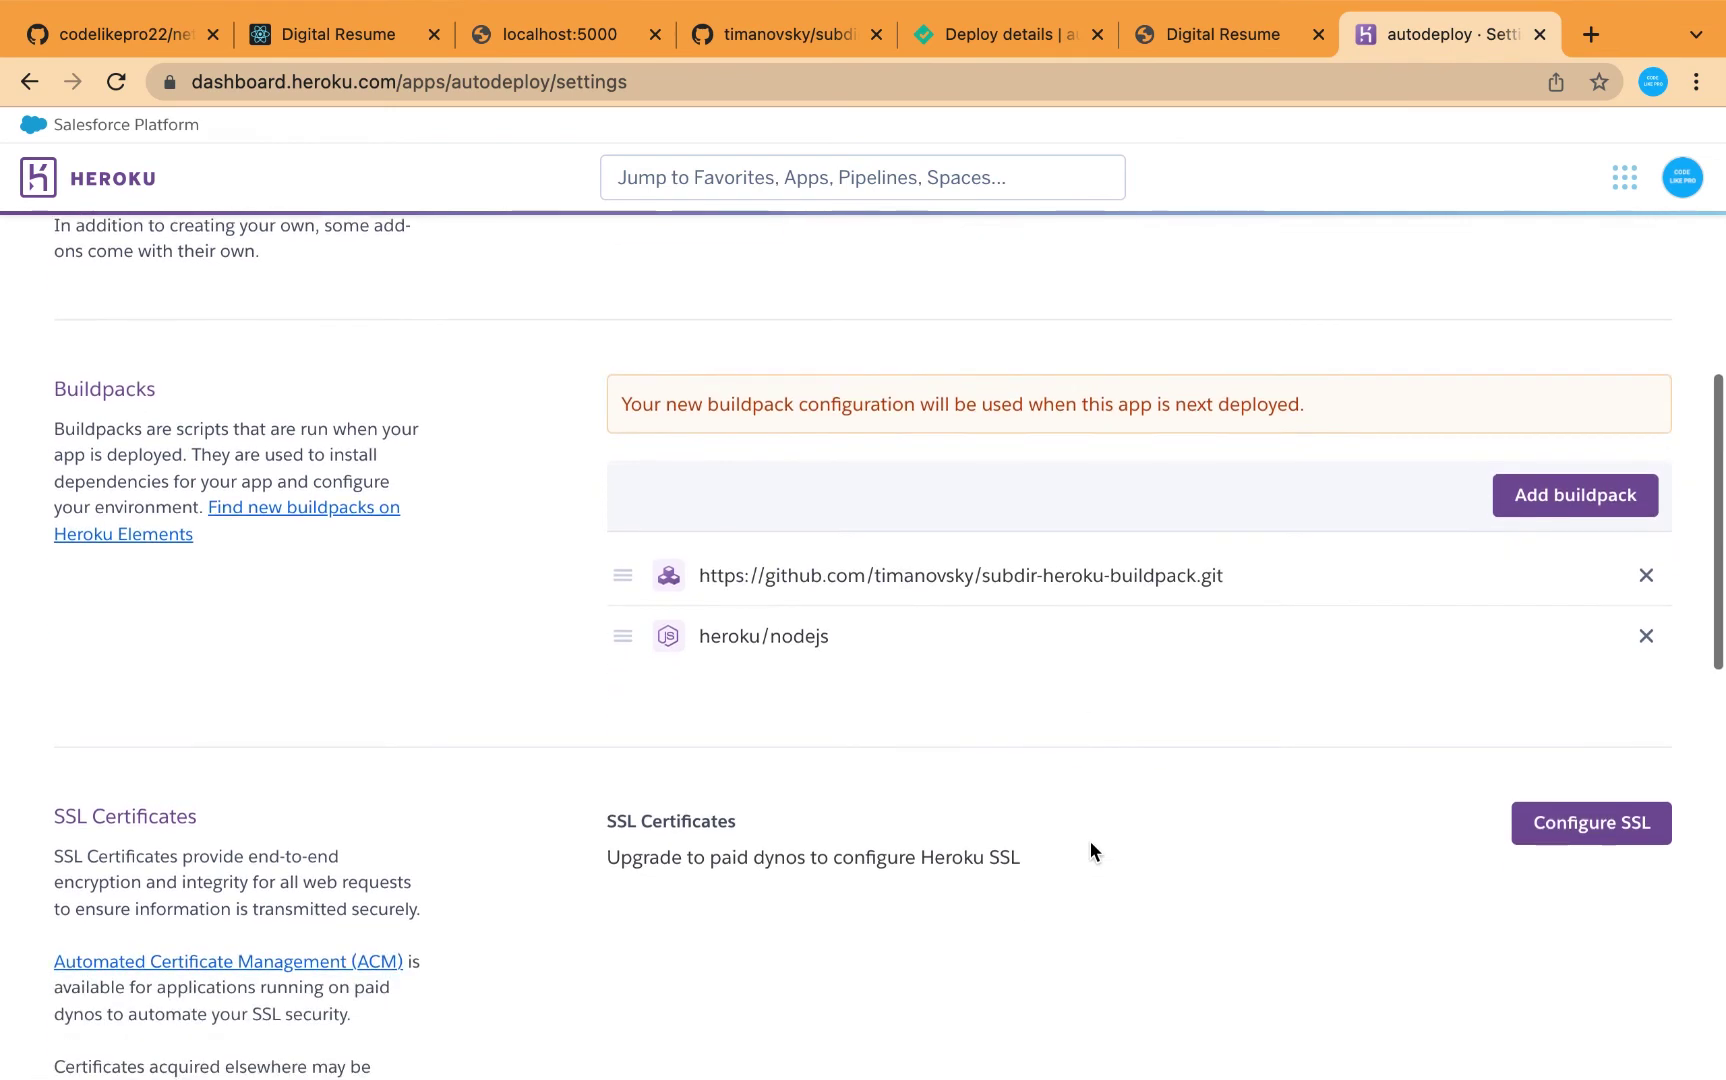
{"action": "scroll", "coordinate": [1090, 843], "scroll_direction": "up", "scroll_amount": 3}
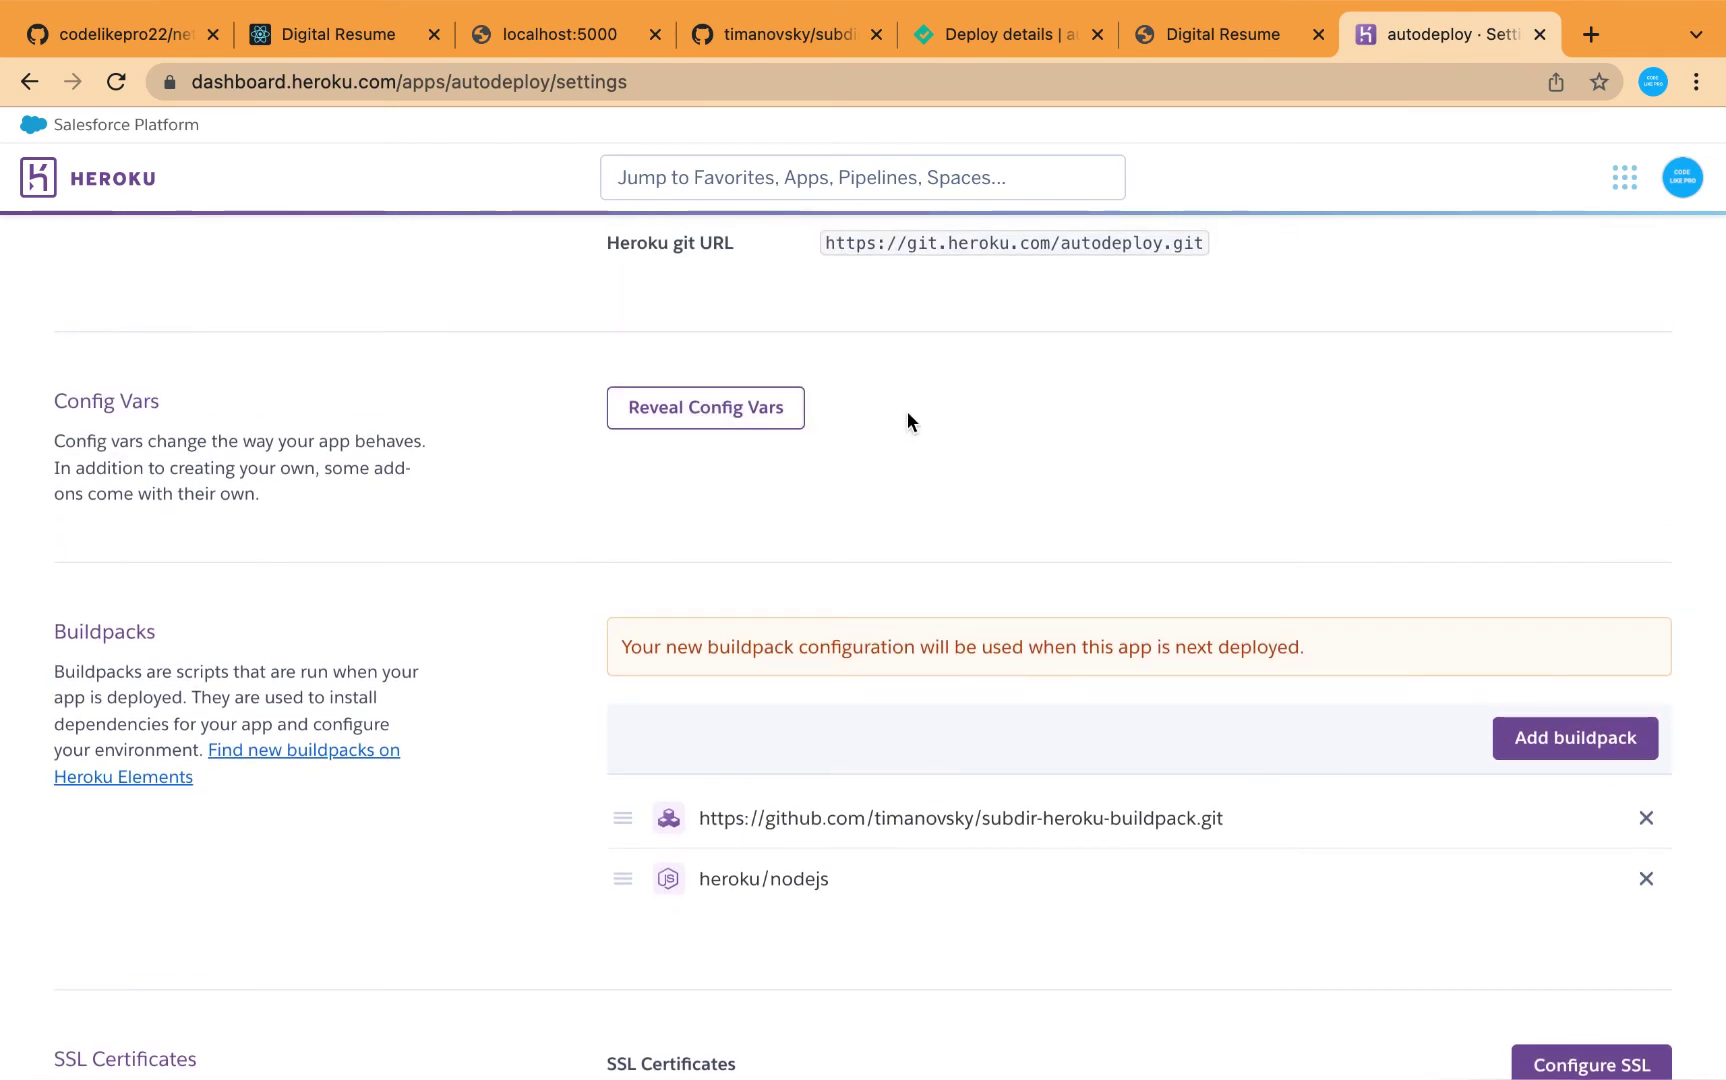
Step: Reveal the empty config vars, then select PROJECT_PATH in the buildpack's README
{"action": "left_click", "coordinate": [713, 417]}
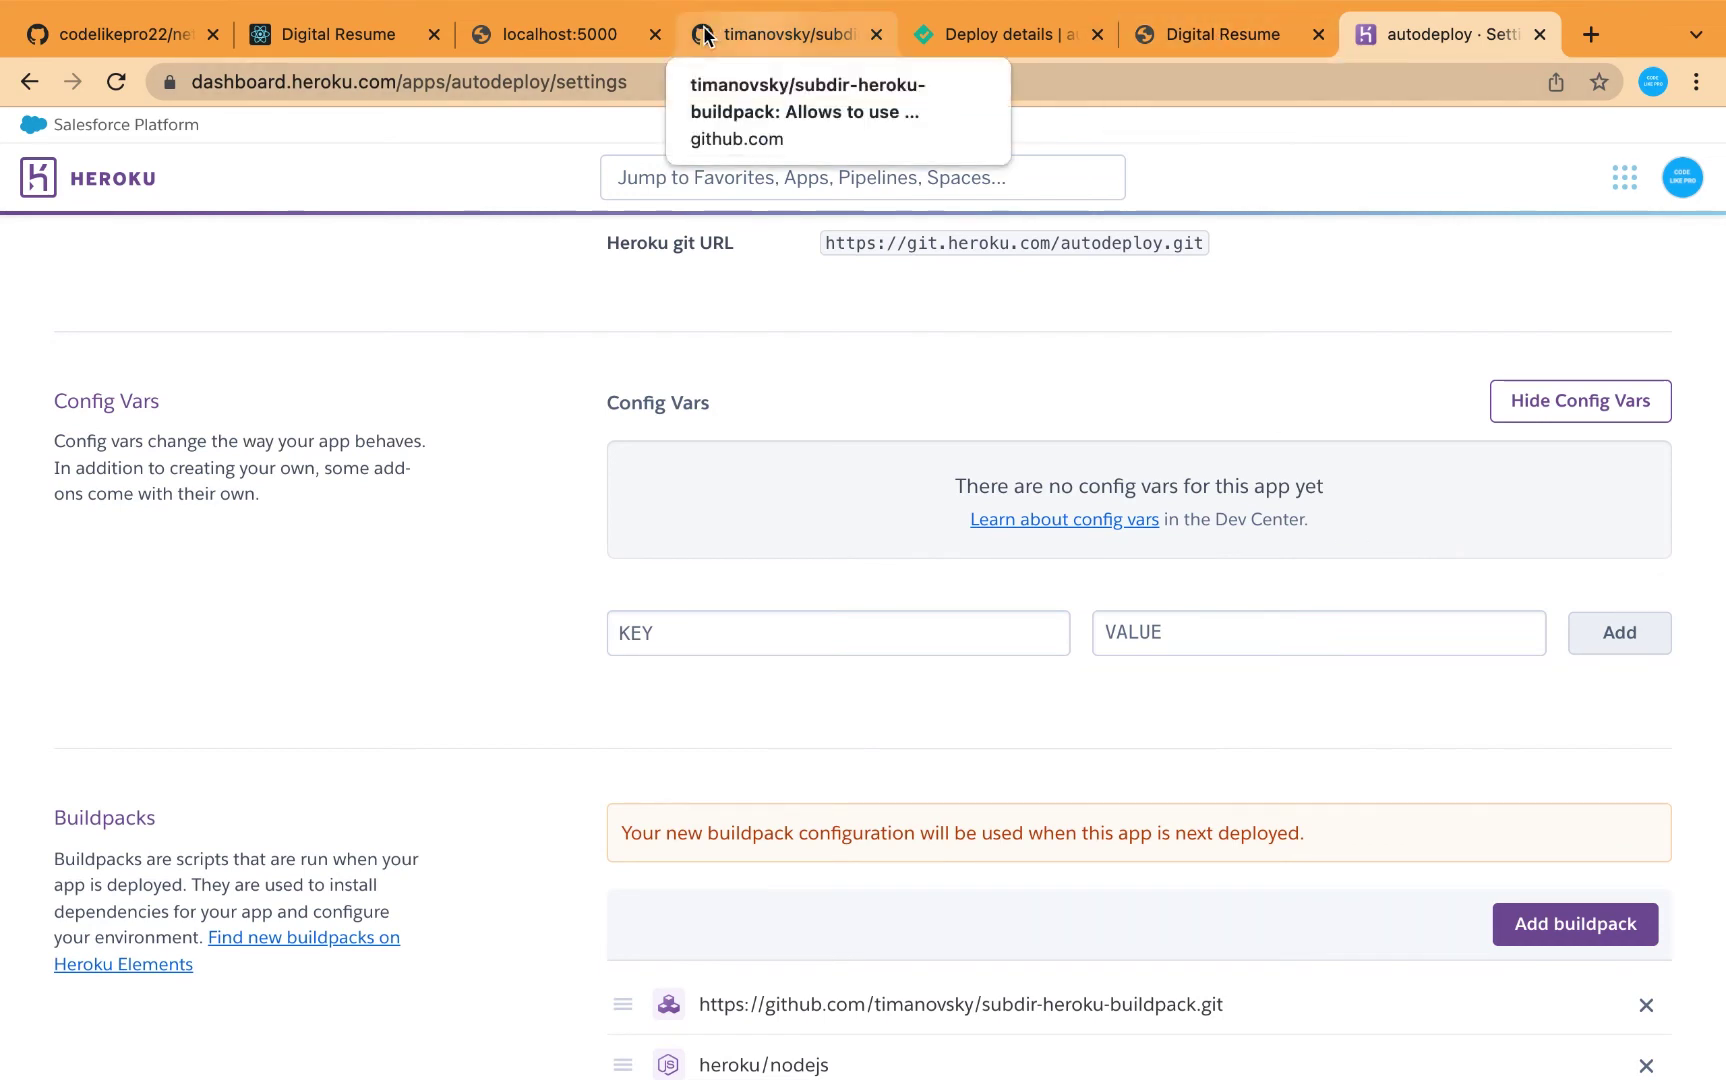
{"action": "left_click", "coordinate": [736, 37]}
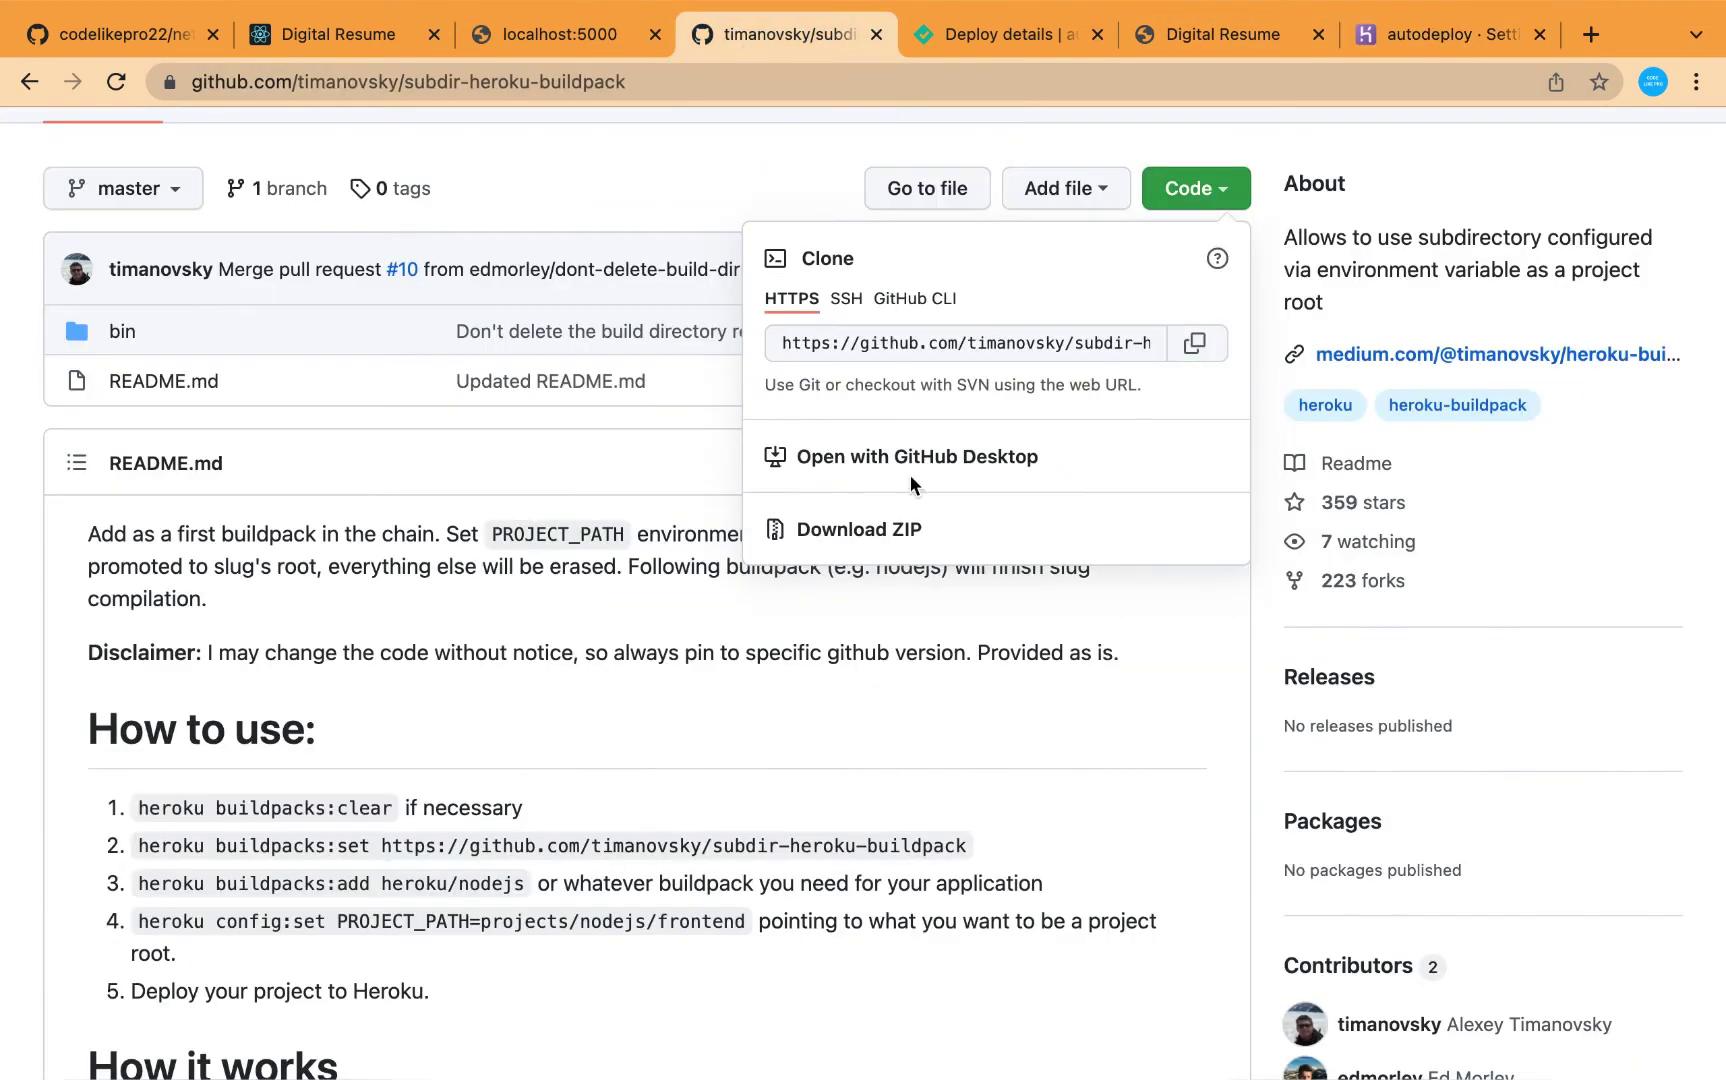
{"action": "left_click", "coordinate": [649, 758]}
{"action": "scroll", "coordinate": [649, 758], "scroll_direction": "down", "scroll_amount": 2}
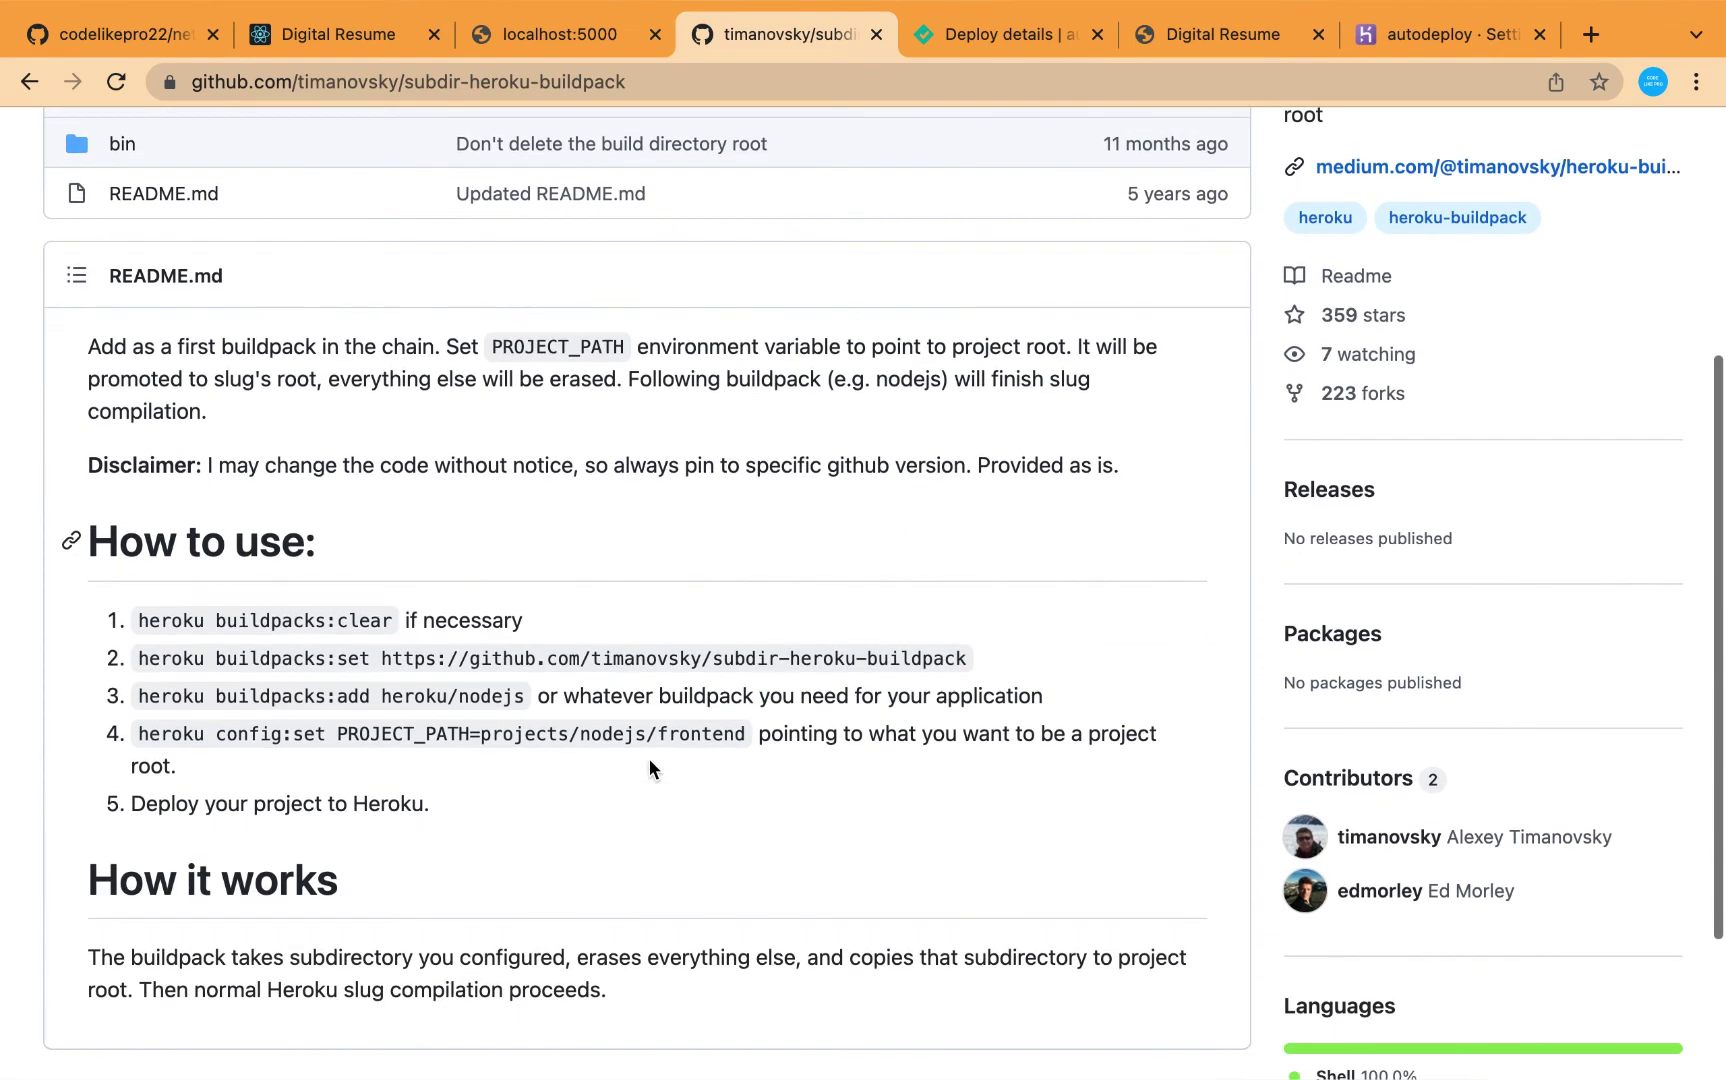
{"action": "double_click", "coordinate": [407, 731]}
{"action": "key", "text": "ctrl+c"}
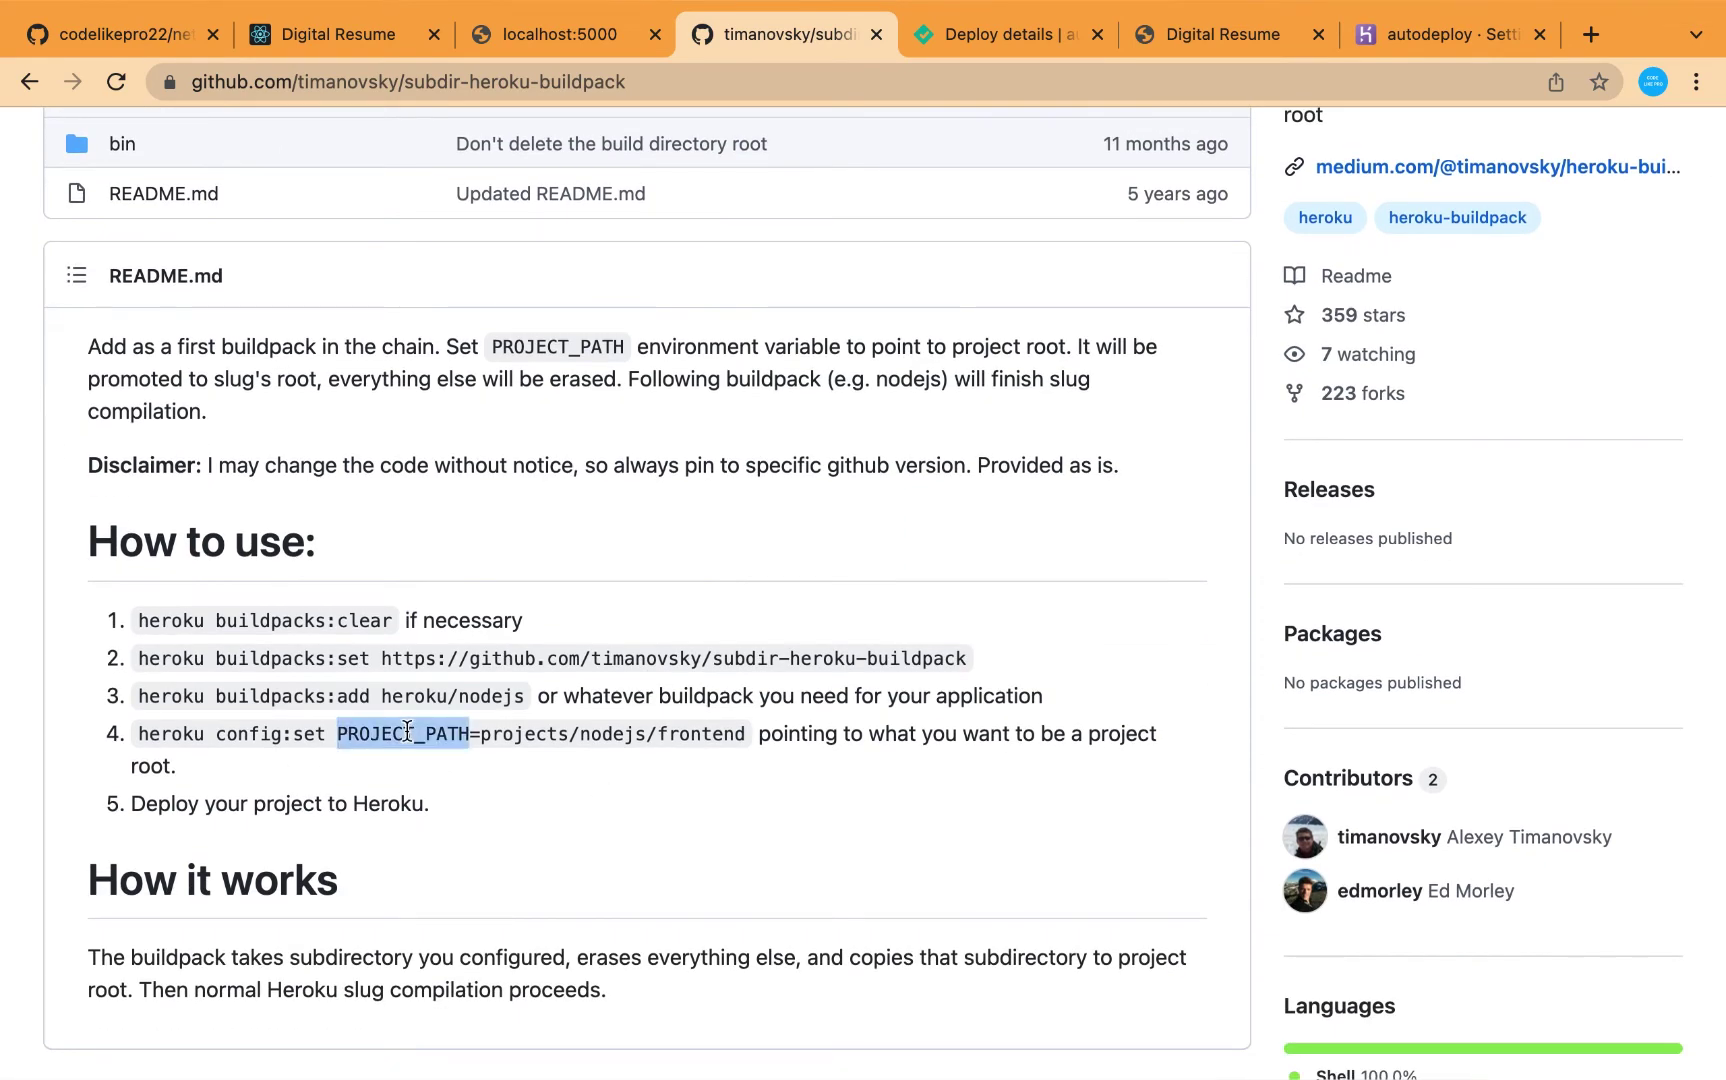
Step: Add config var PROJECT_PATH with value 'backend' to the autodeploy app
{"action": "left_click", "coordinate": [1444, 37]}
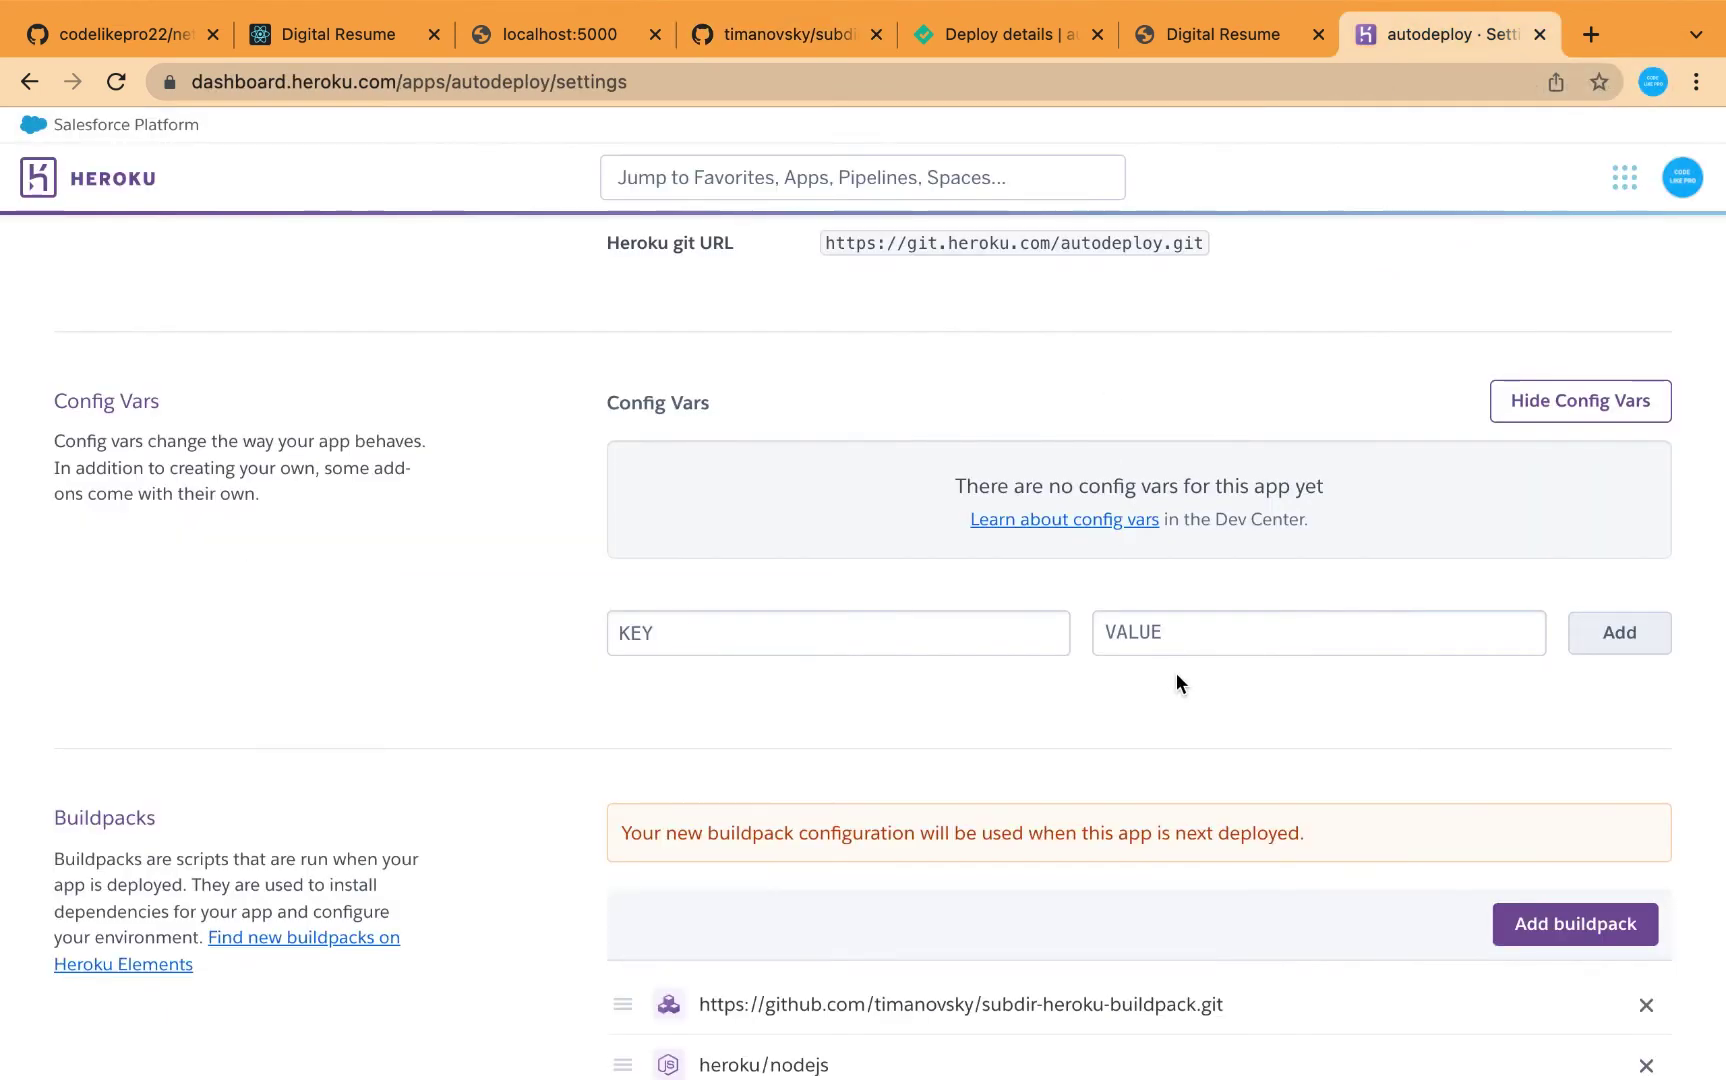
{"action": "left_click", "coordinate": [879, 639]}
{"action": "key", "text": "ctrl+v"}
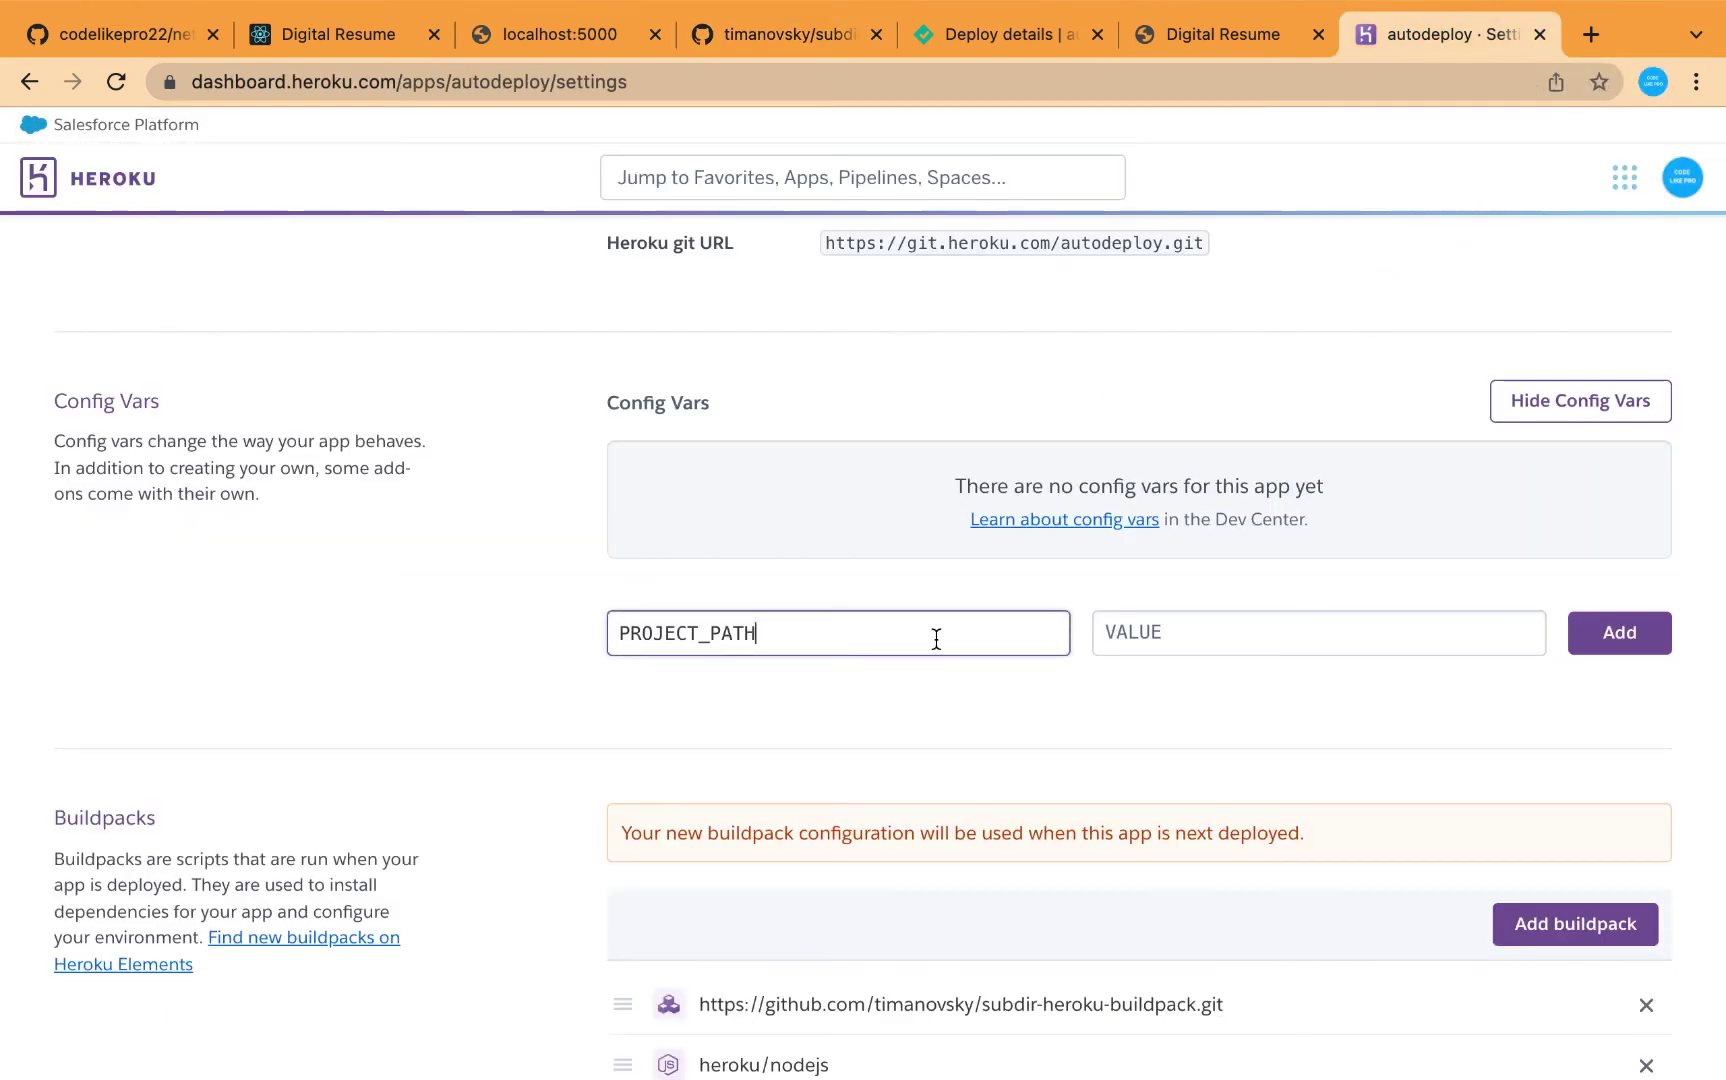
{"action": "left_click", "coordinate": [1198, 632]}
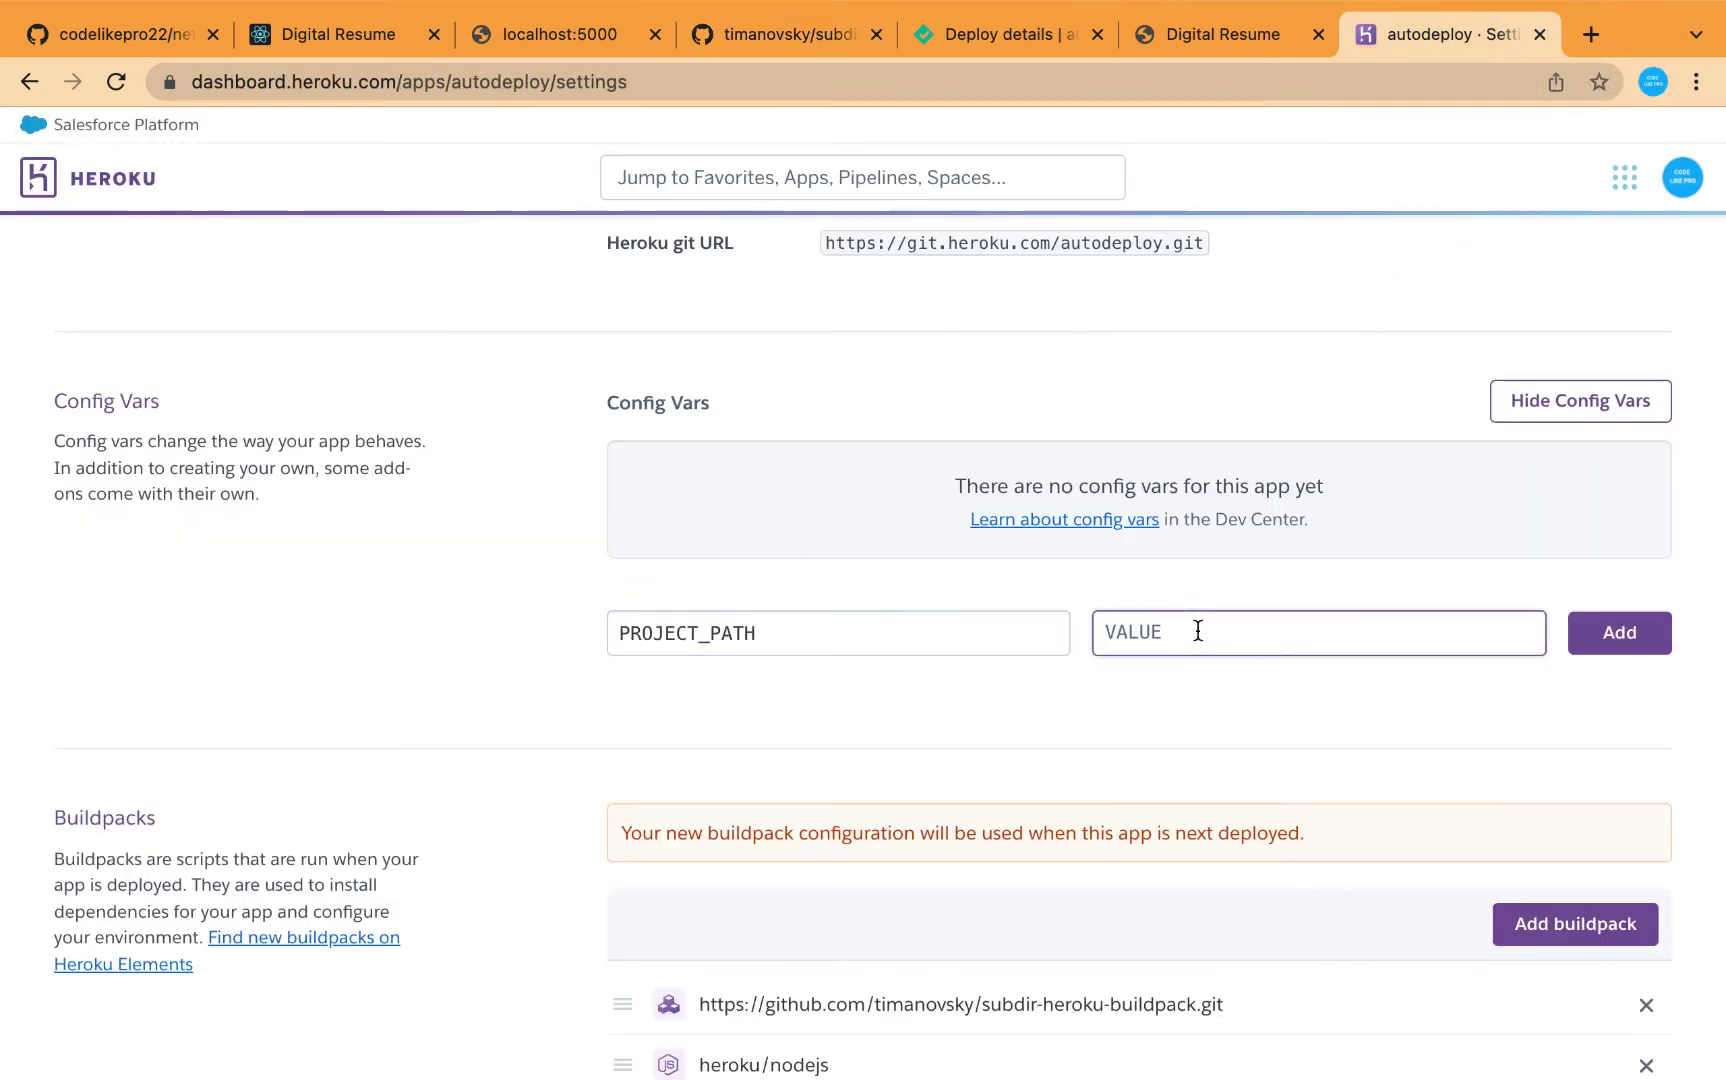
{"action": "type", "text": "backend"}
{"action": "left_click", "coordinate": [72, 38]}
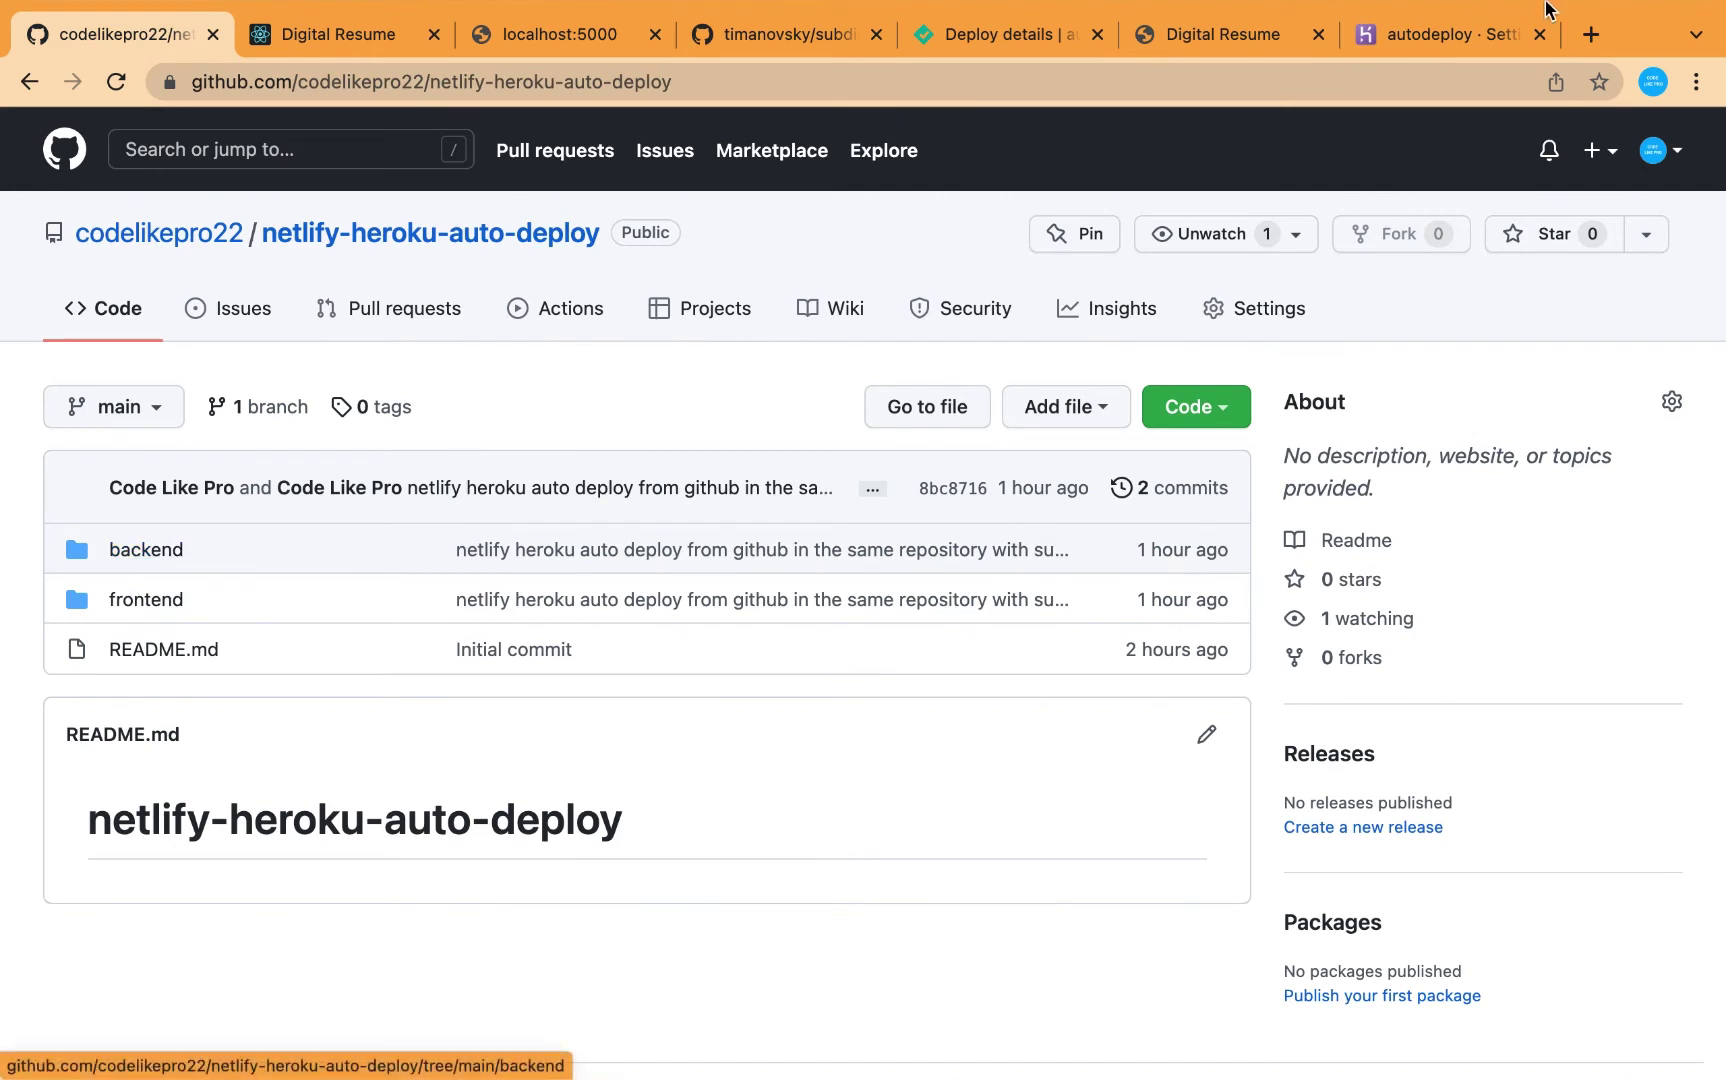
{"action": "left_click", "coordinate": [1440, 35]}
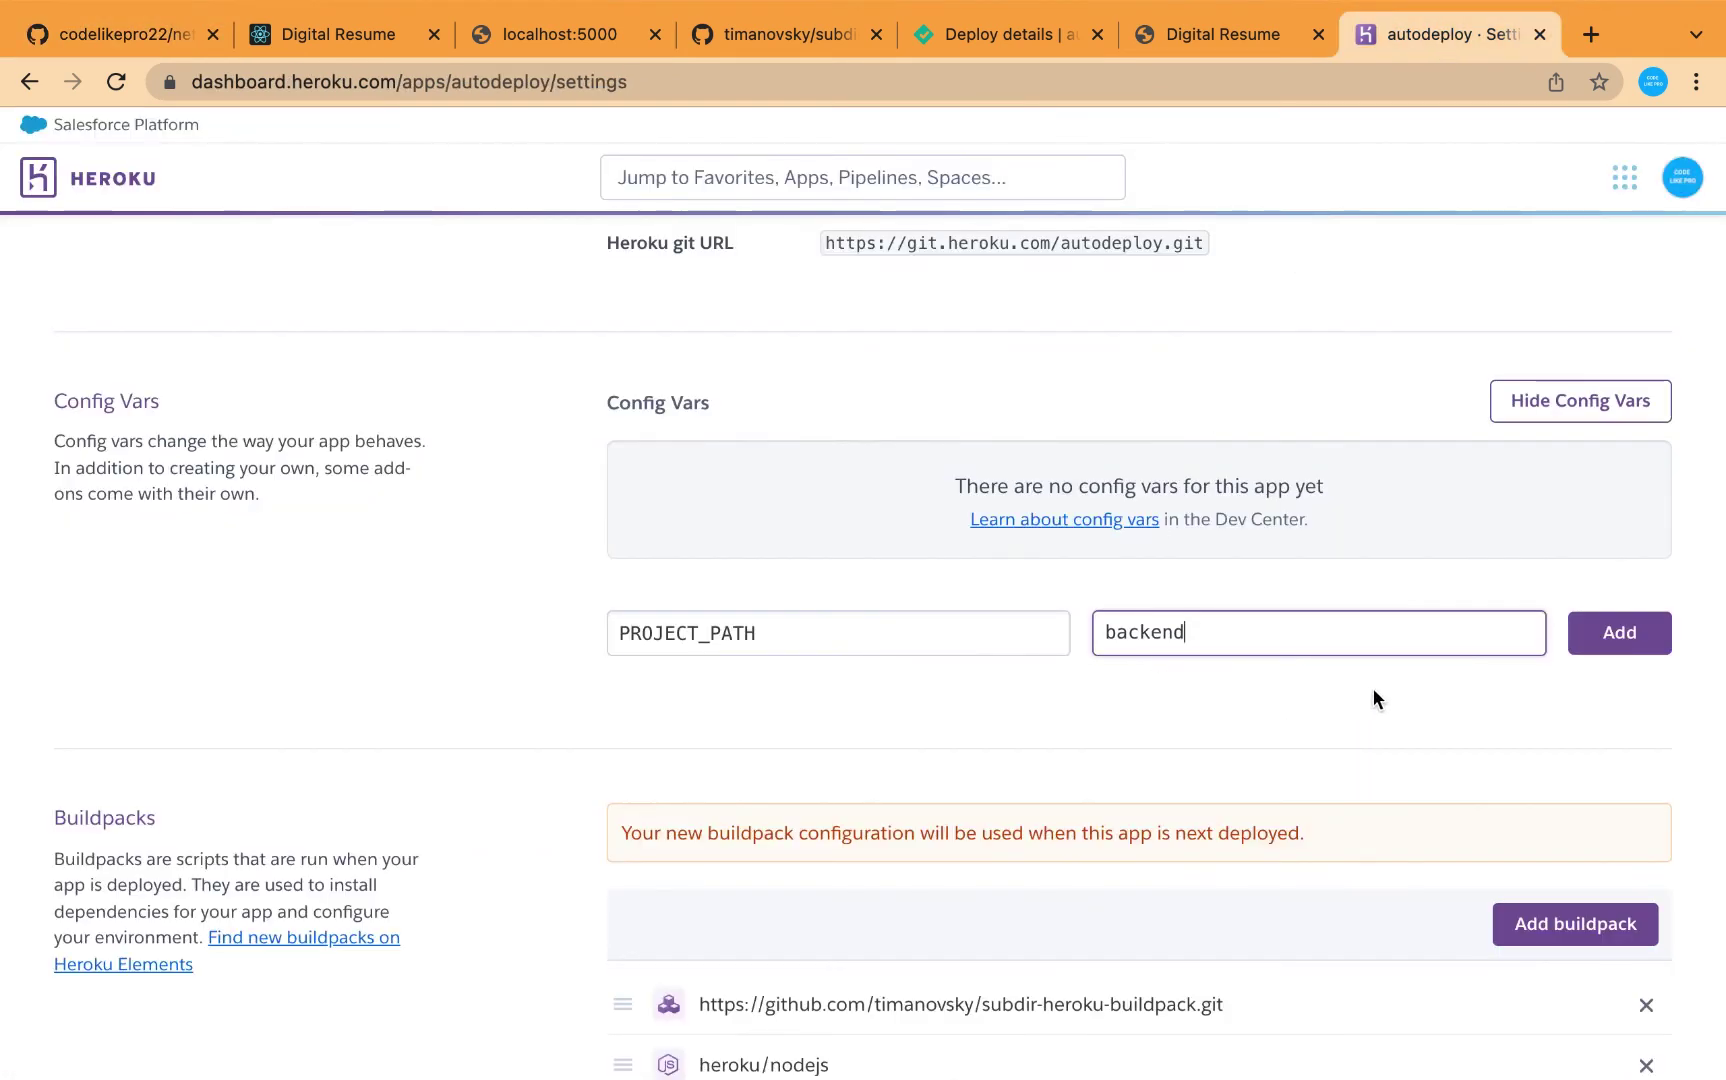
{"action": "left_click", "coordinate": [1632, 634]}
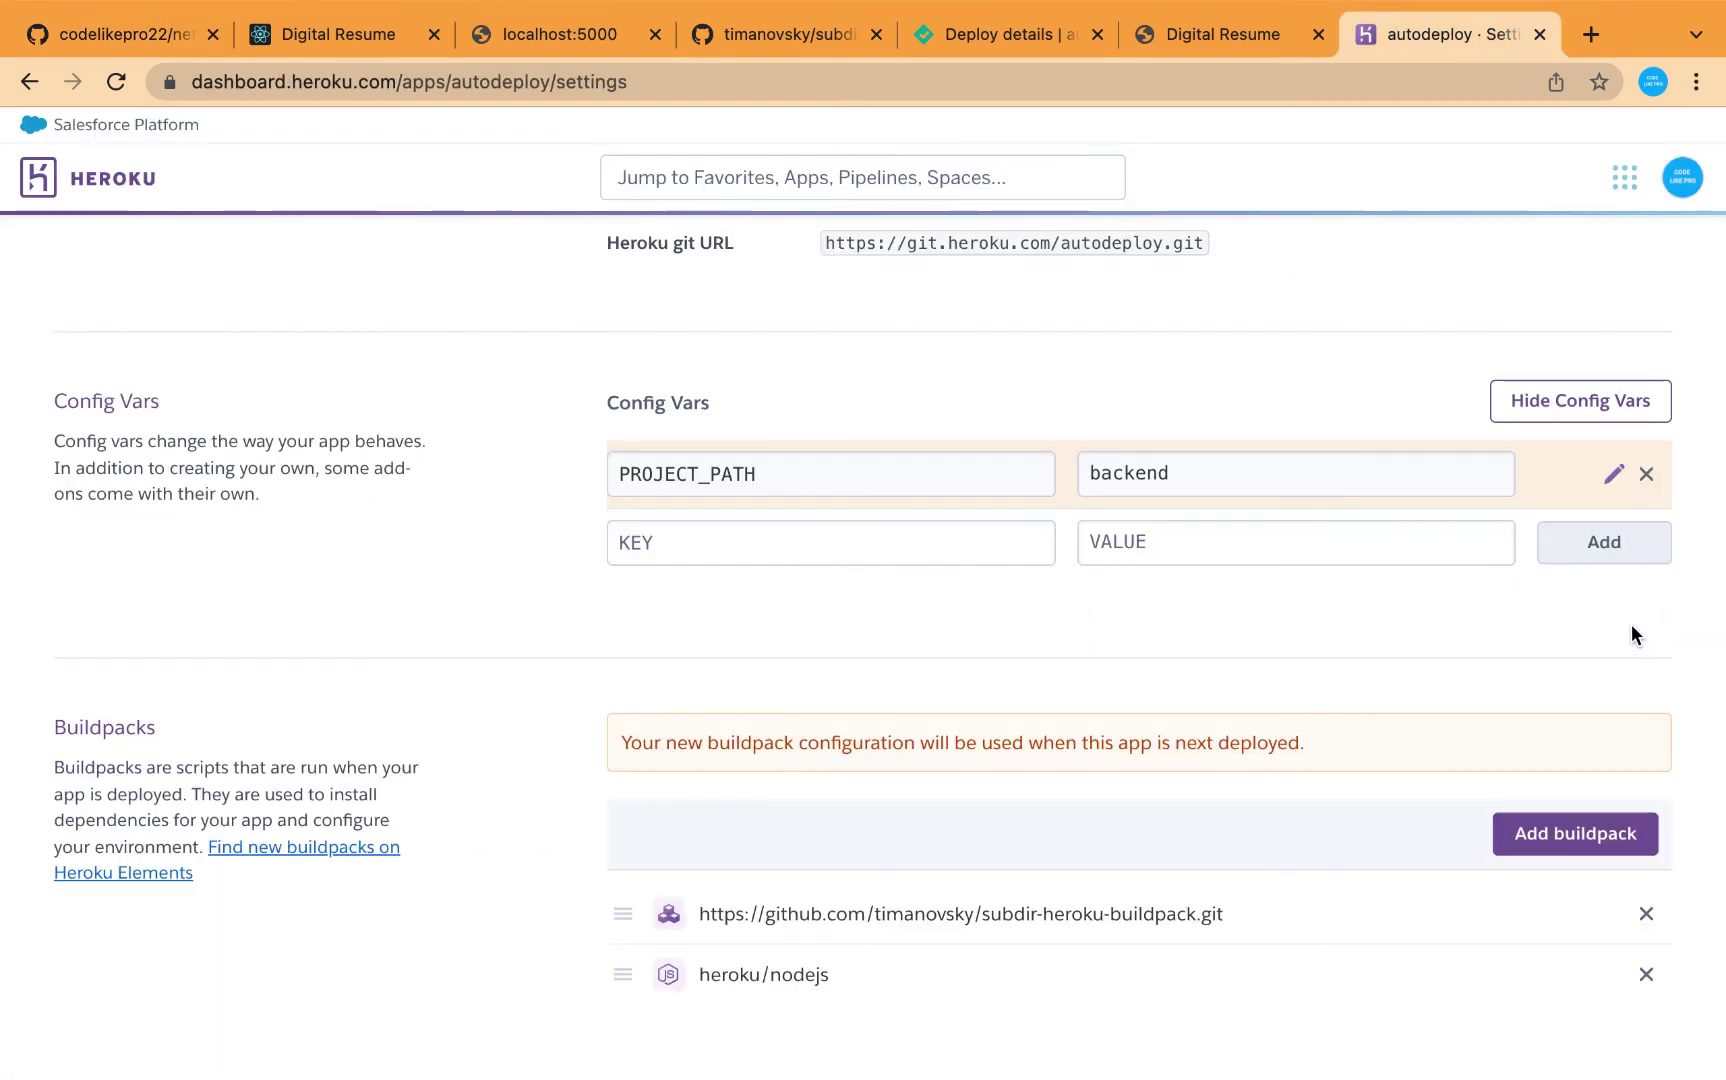
{"action": "scroll", "coordinate": [1297, 620], "scroll_direction": "down", "scroll_amount": 2}
{"action": "scroll", "coordinate": [1296, 617], "scroll_direction": "down", "scroll_amount": 5}
{"action": "scroll", "coordinate": [1296, 617], "scroll_direction": "down", "scroll_amount": 2}
{"action": "scroll", "coordinate": [1296, 617], "scroll_direction": "up", "scroll_amount": 7}
{"action": "scroll", "coordinate": [1296, 616], "scroll_direction": "up", "scroll_amount": 7}
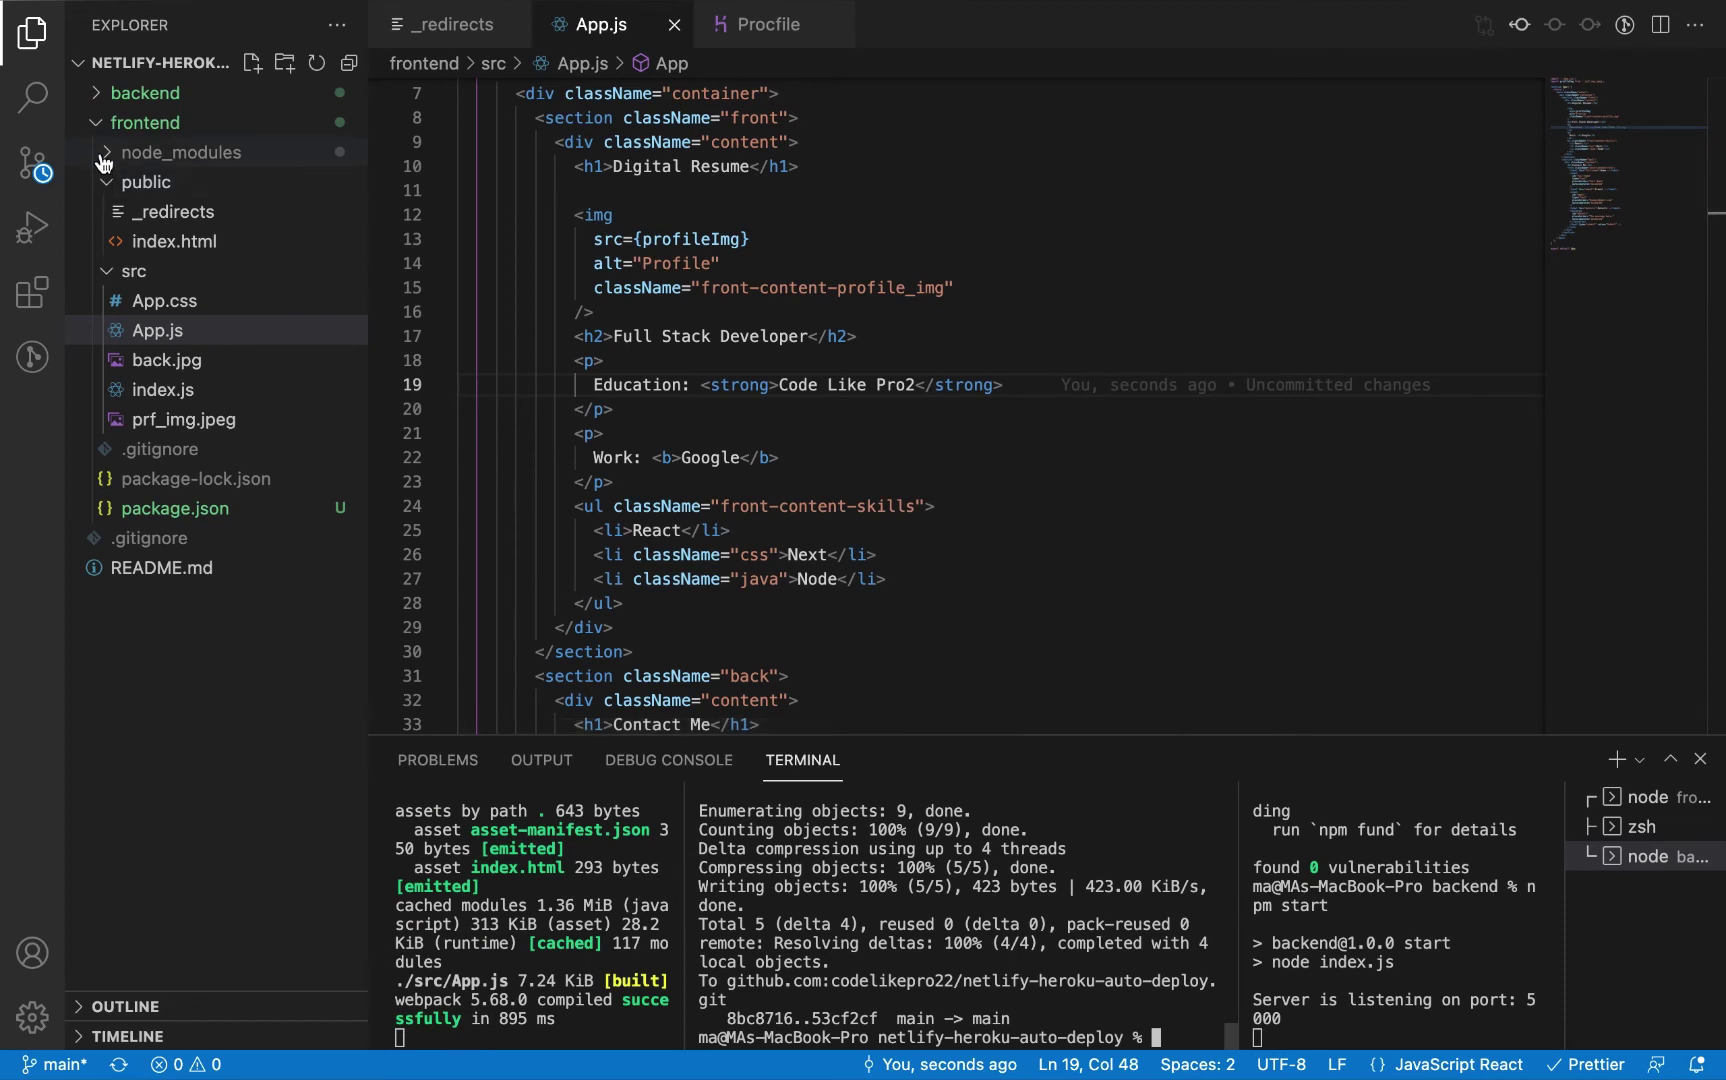
Step: Collapse frontend, expand backend and open its Procfile showing 'web: node index.js'
{"action": "left_click", "coordinate": [98, 125]}
{"action": "left_click", "coordinate": [98, 96]}
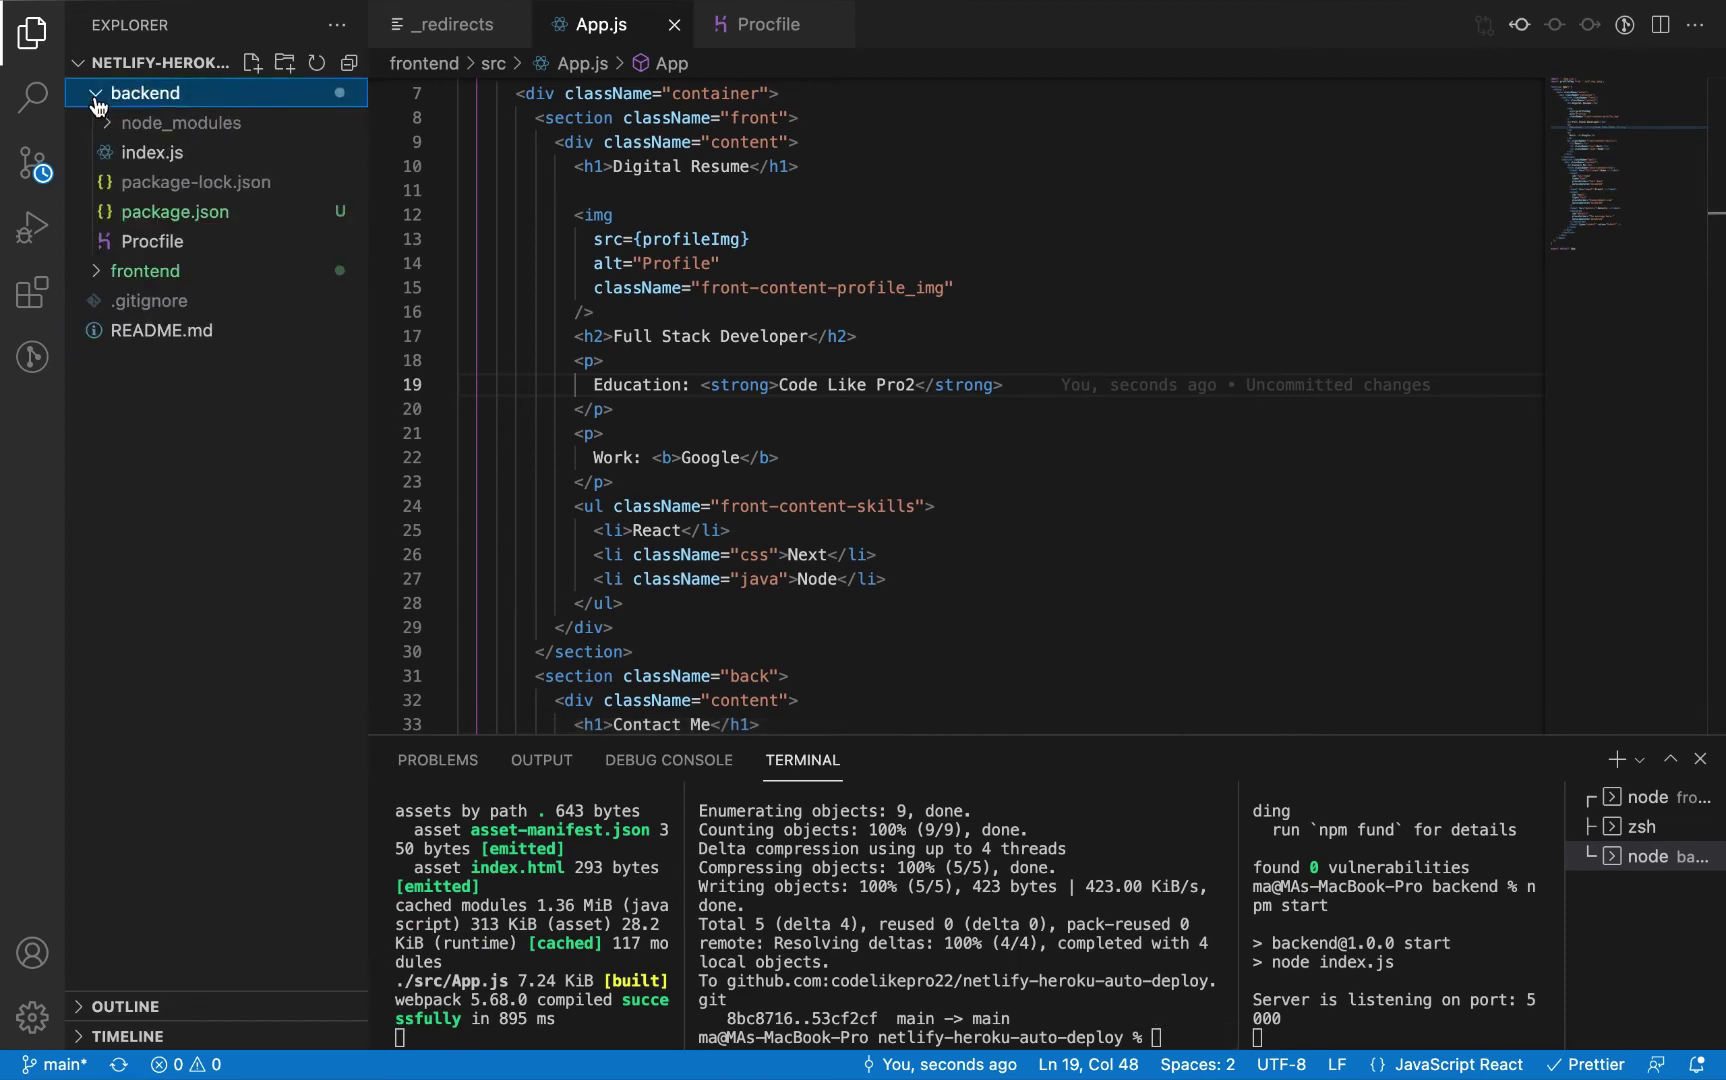
{"action": "left_click", "coordinate": [140, 250]}
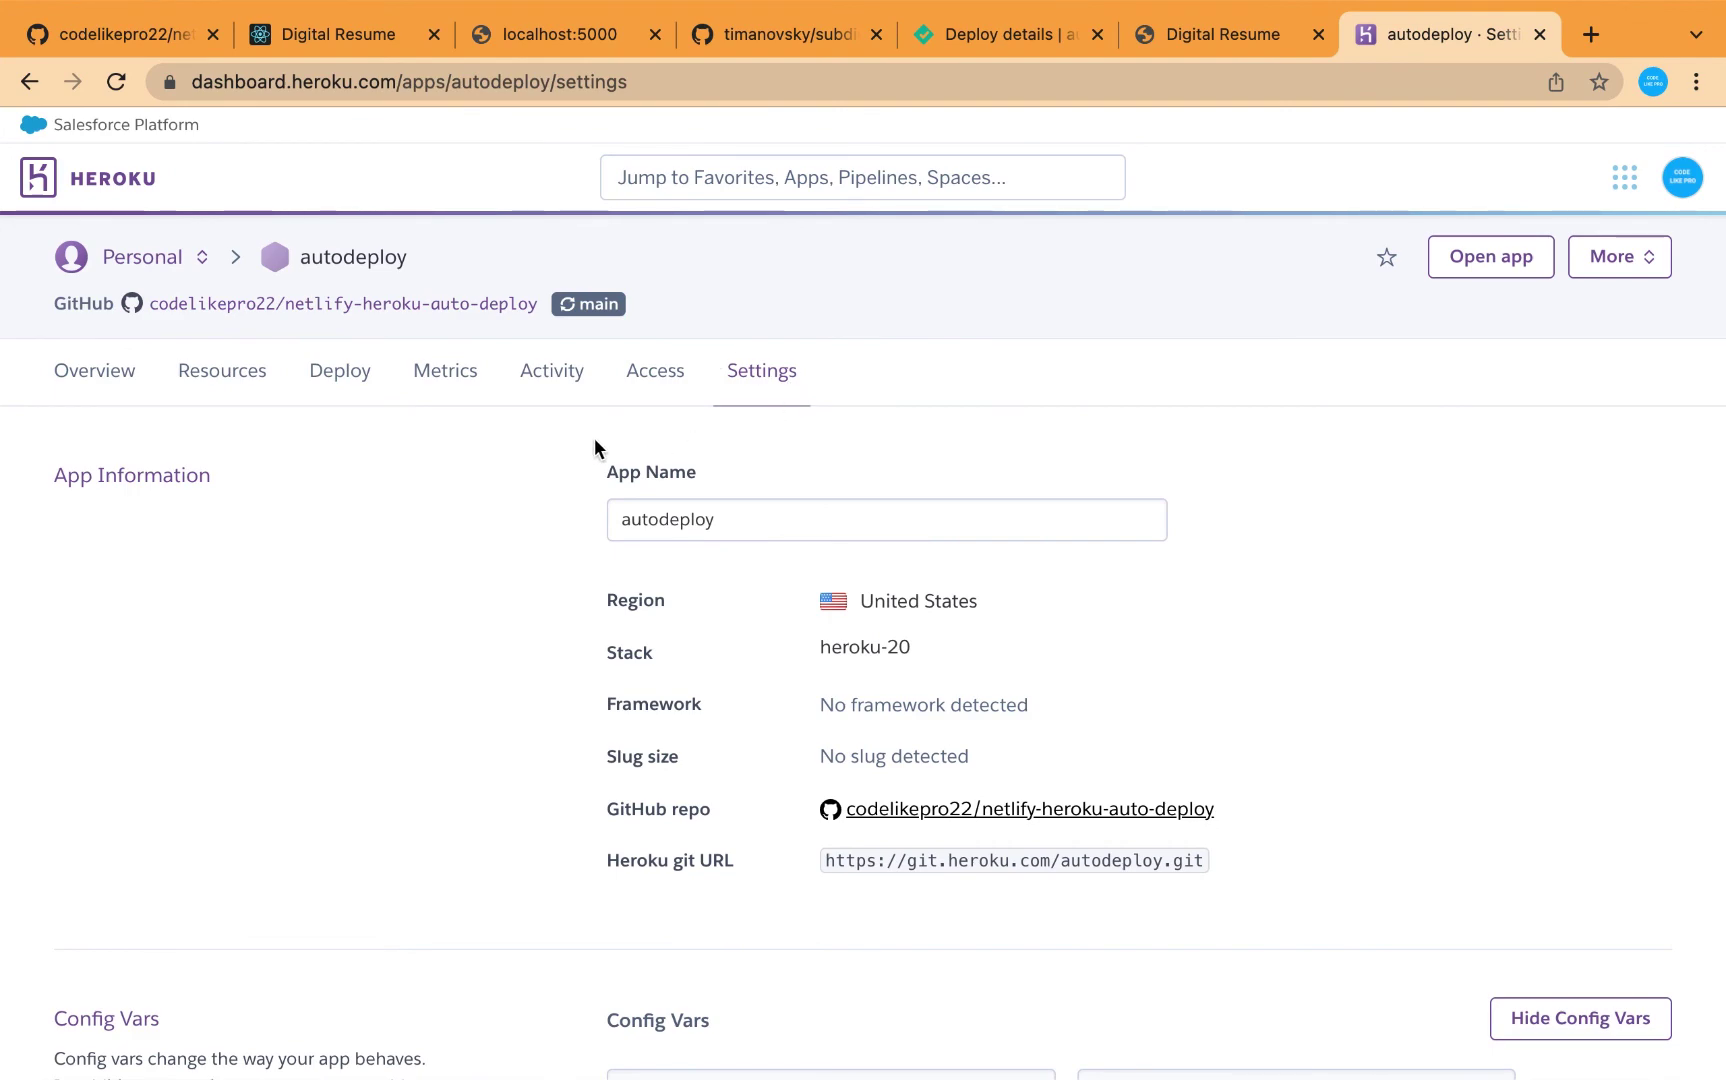
Step: Manually deploy autodeploy's main branch and open the live app showing 'Welcome to our API'
{"action": "left_click", "coordinate": [339, 388]}
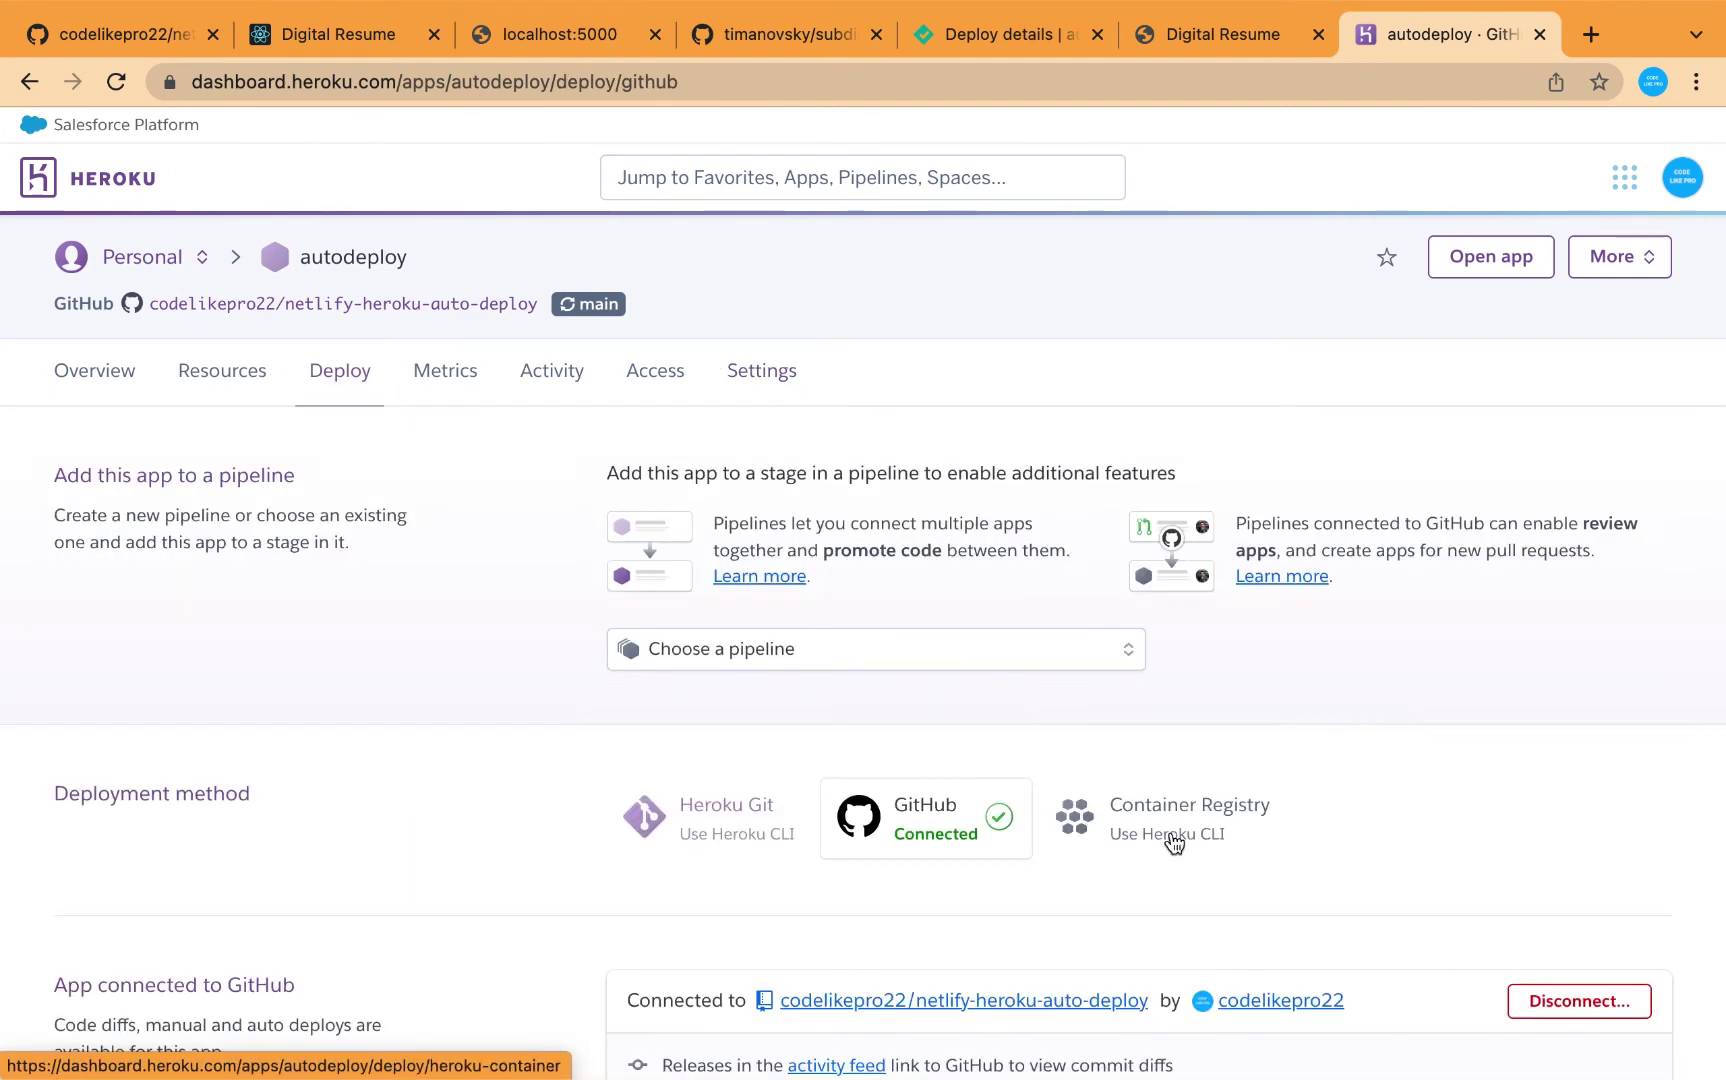
{"action": "scroll", "coordinate": [1172, 838], "scroll_direction": "down", "scroll_amount": 4}
{"action": "scroll", "coordinate": [1174, 843], "scroll_direction": "down", "scroll_amount": 5}
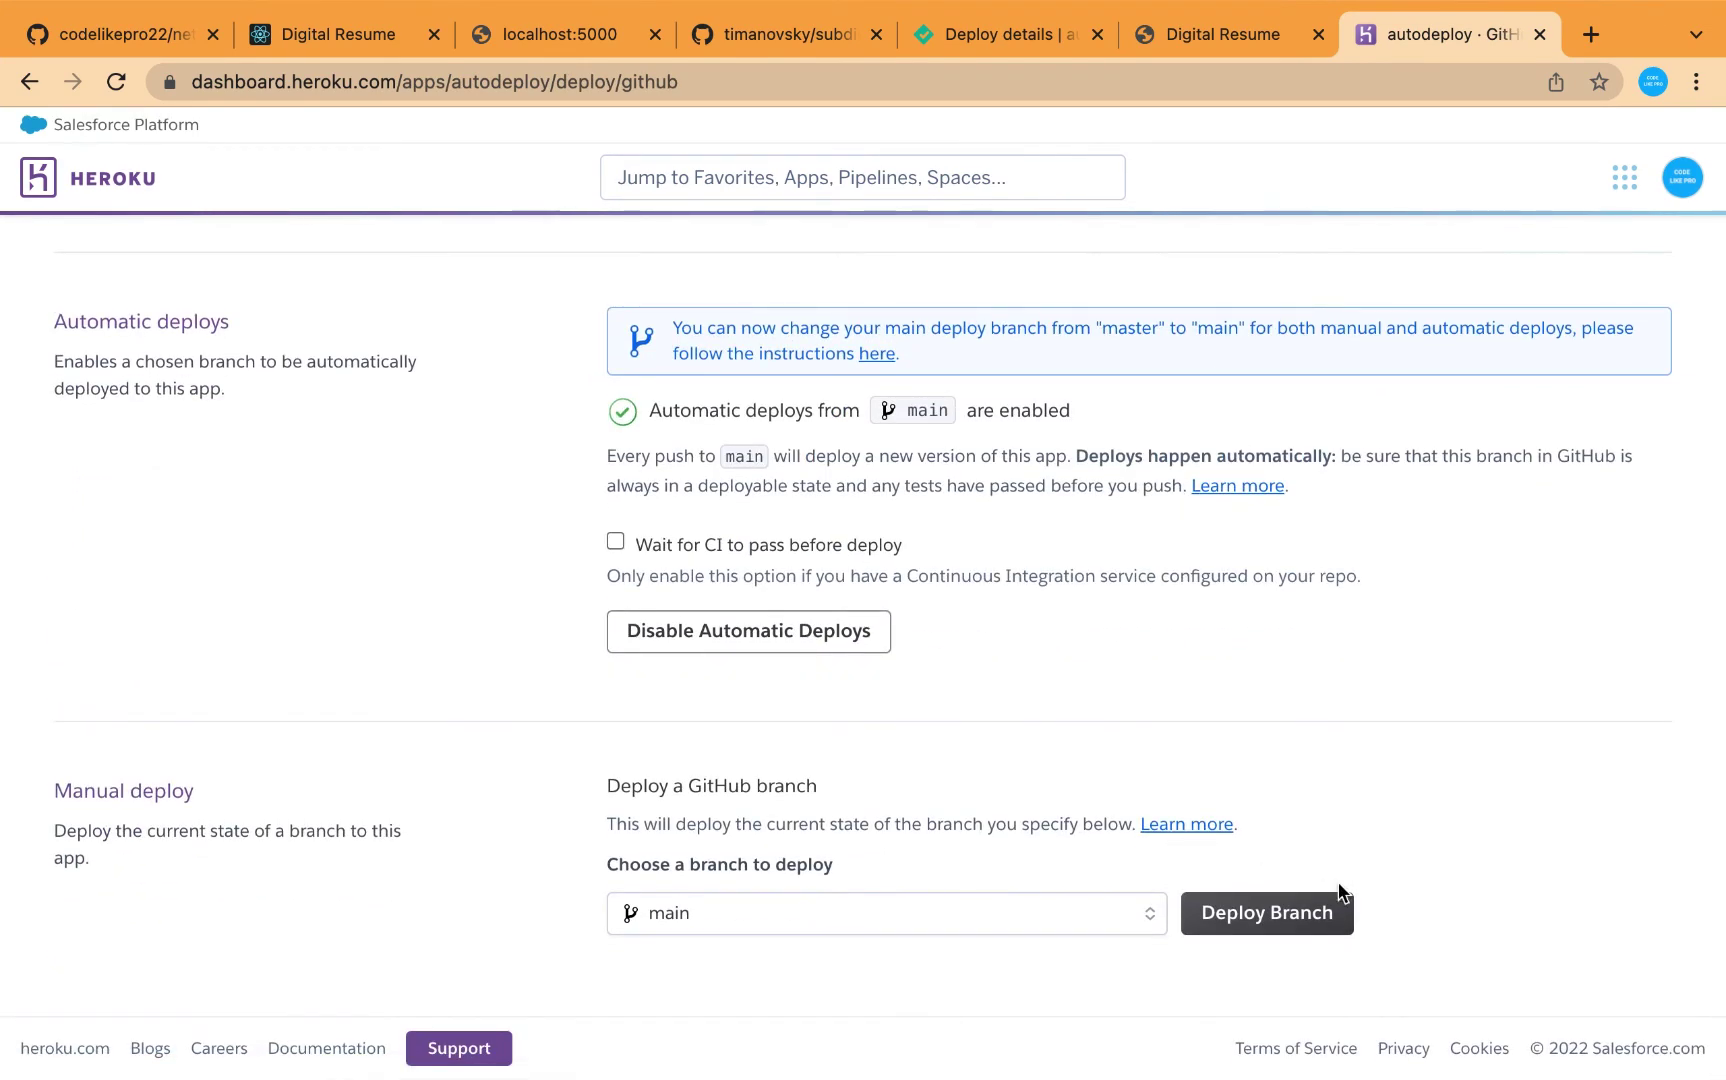
{"action": "left_click", "coordinate": [1251, 922]}
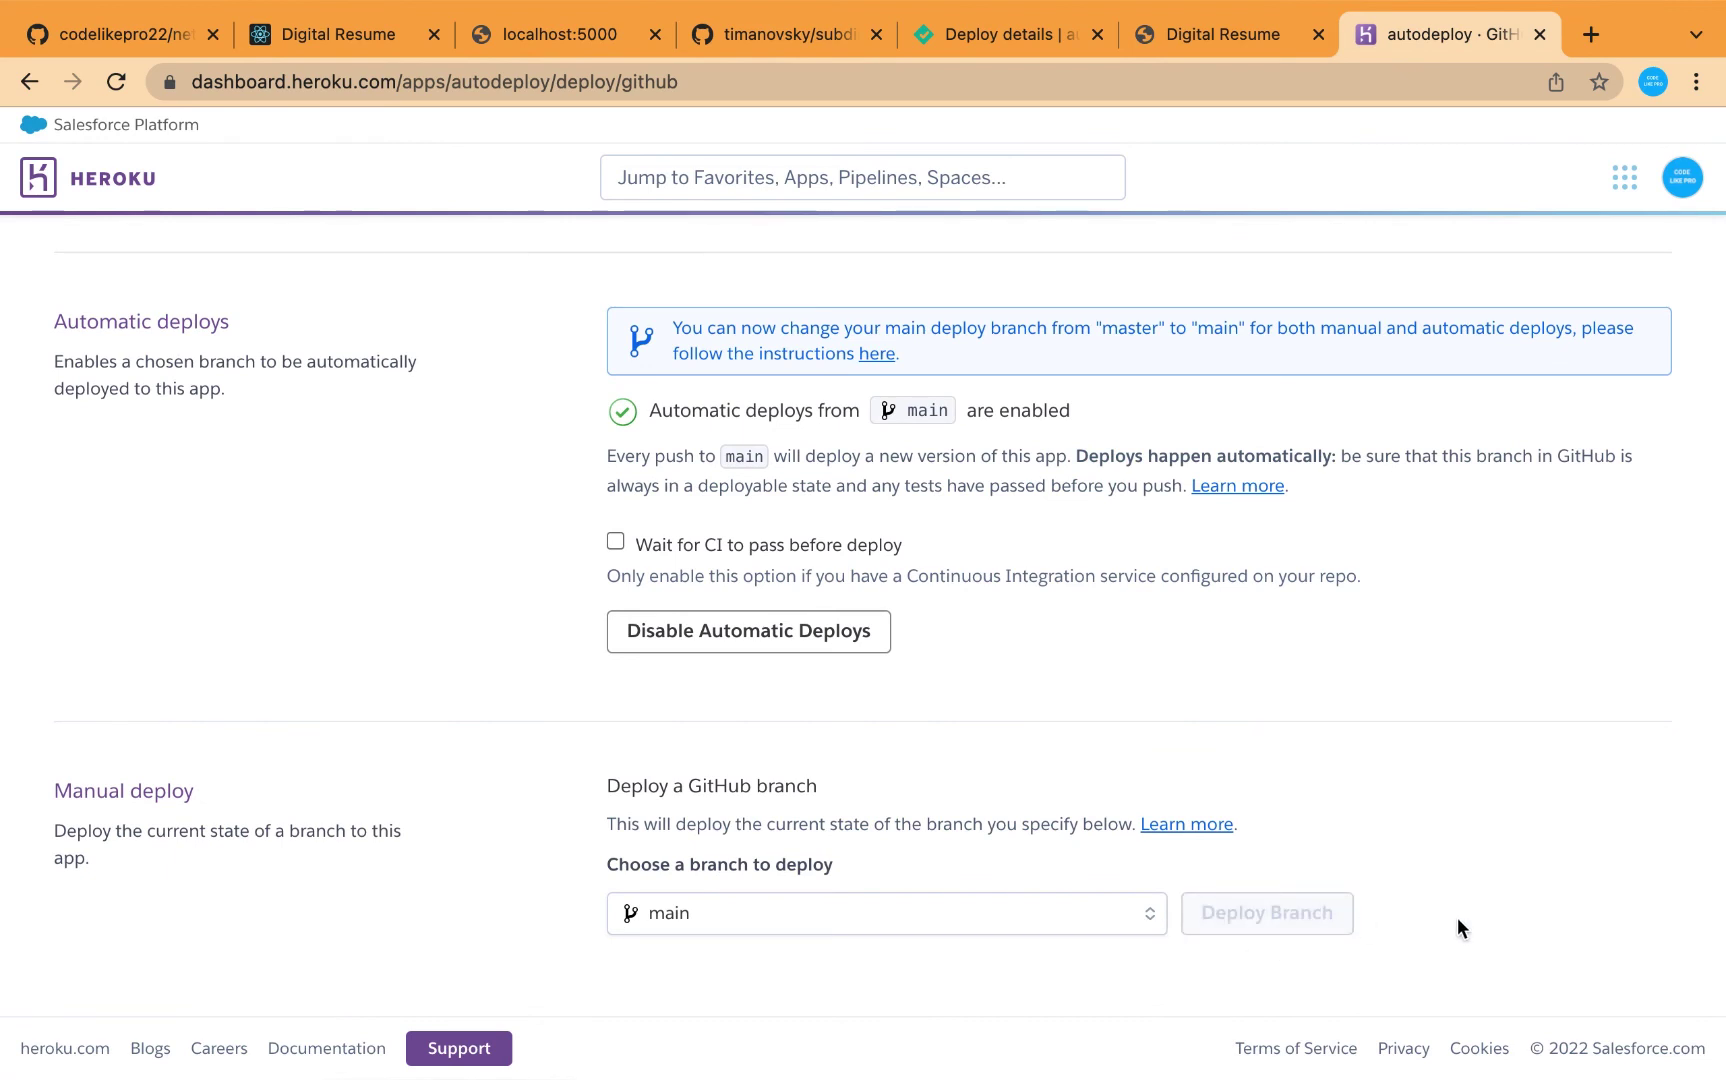
{"action": "scroll", "coordinate": [1458, 917], "scroll_direction": "down", "scroll_amount": 5}
{"action": "scroll", "coordinate": [1458, 917], "scroll_direction": "down", "scroll_amount": 1}
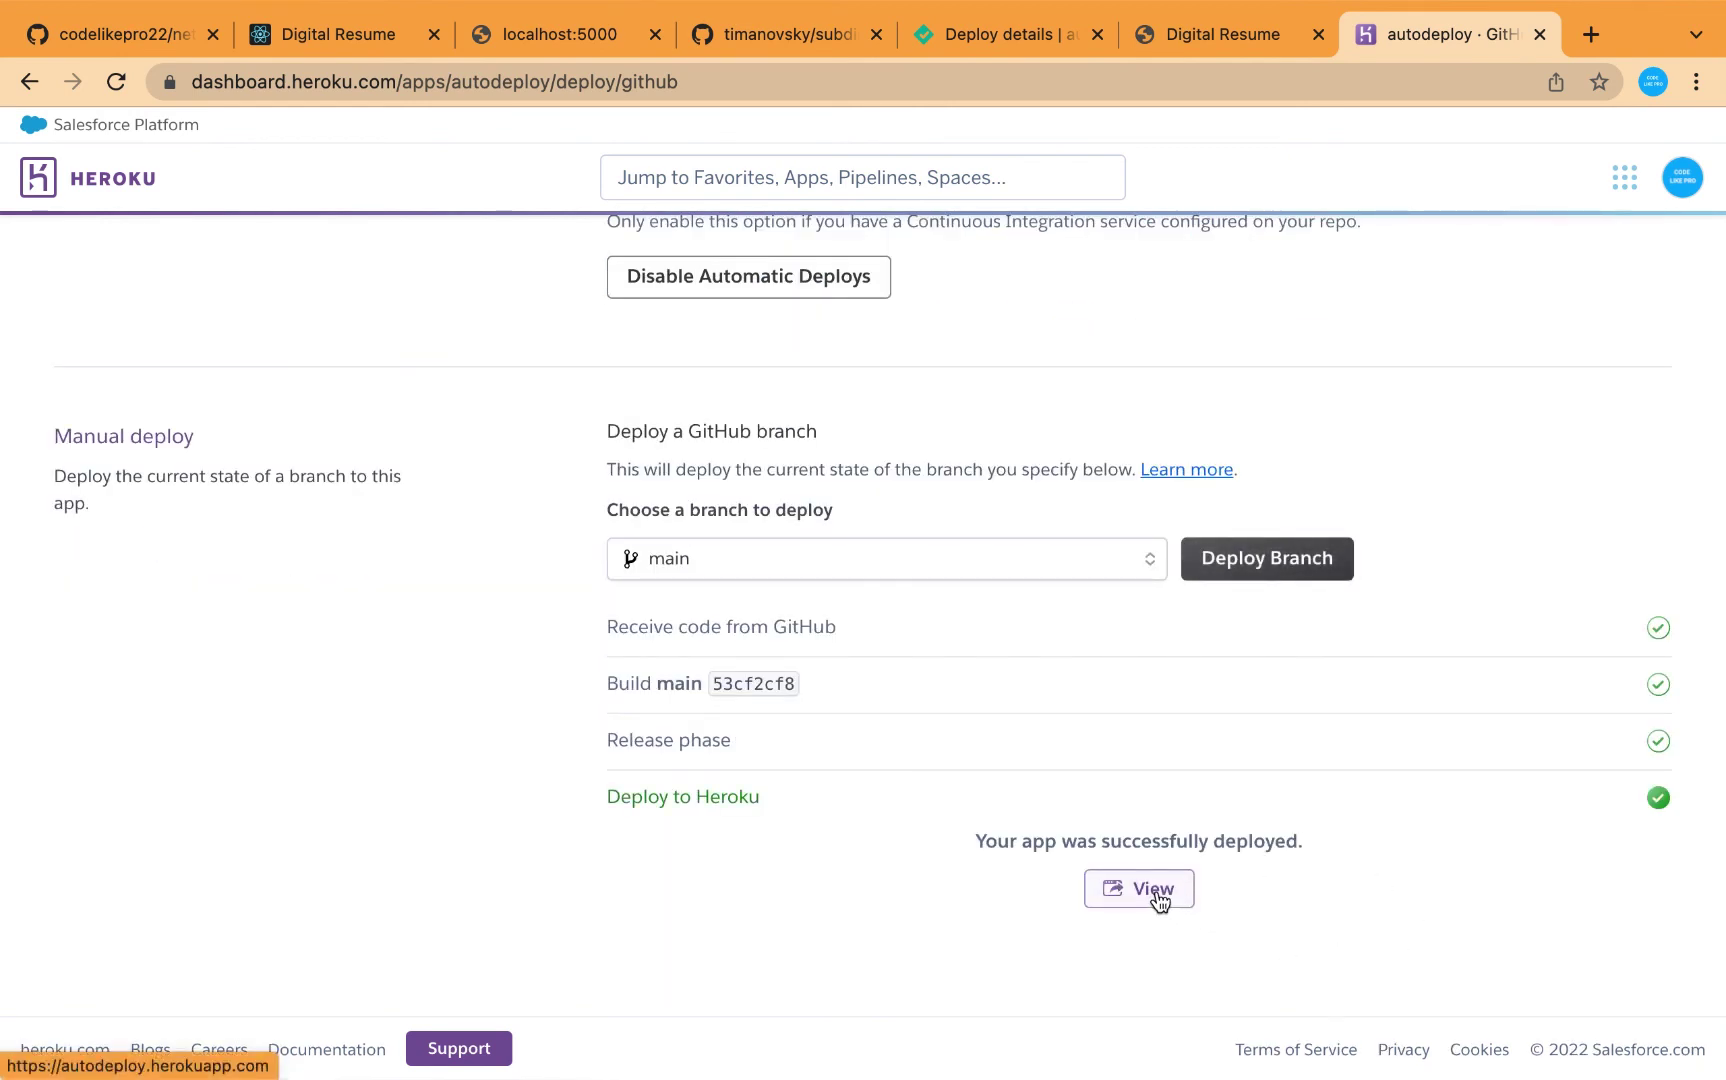
{"action": "left_click", "coordinate": [1164, 898]}
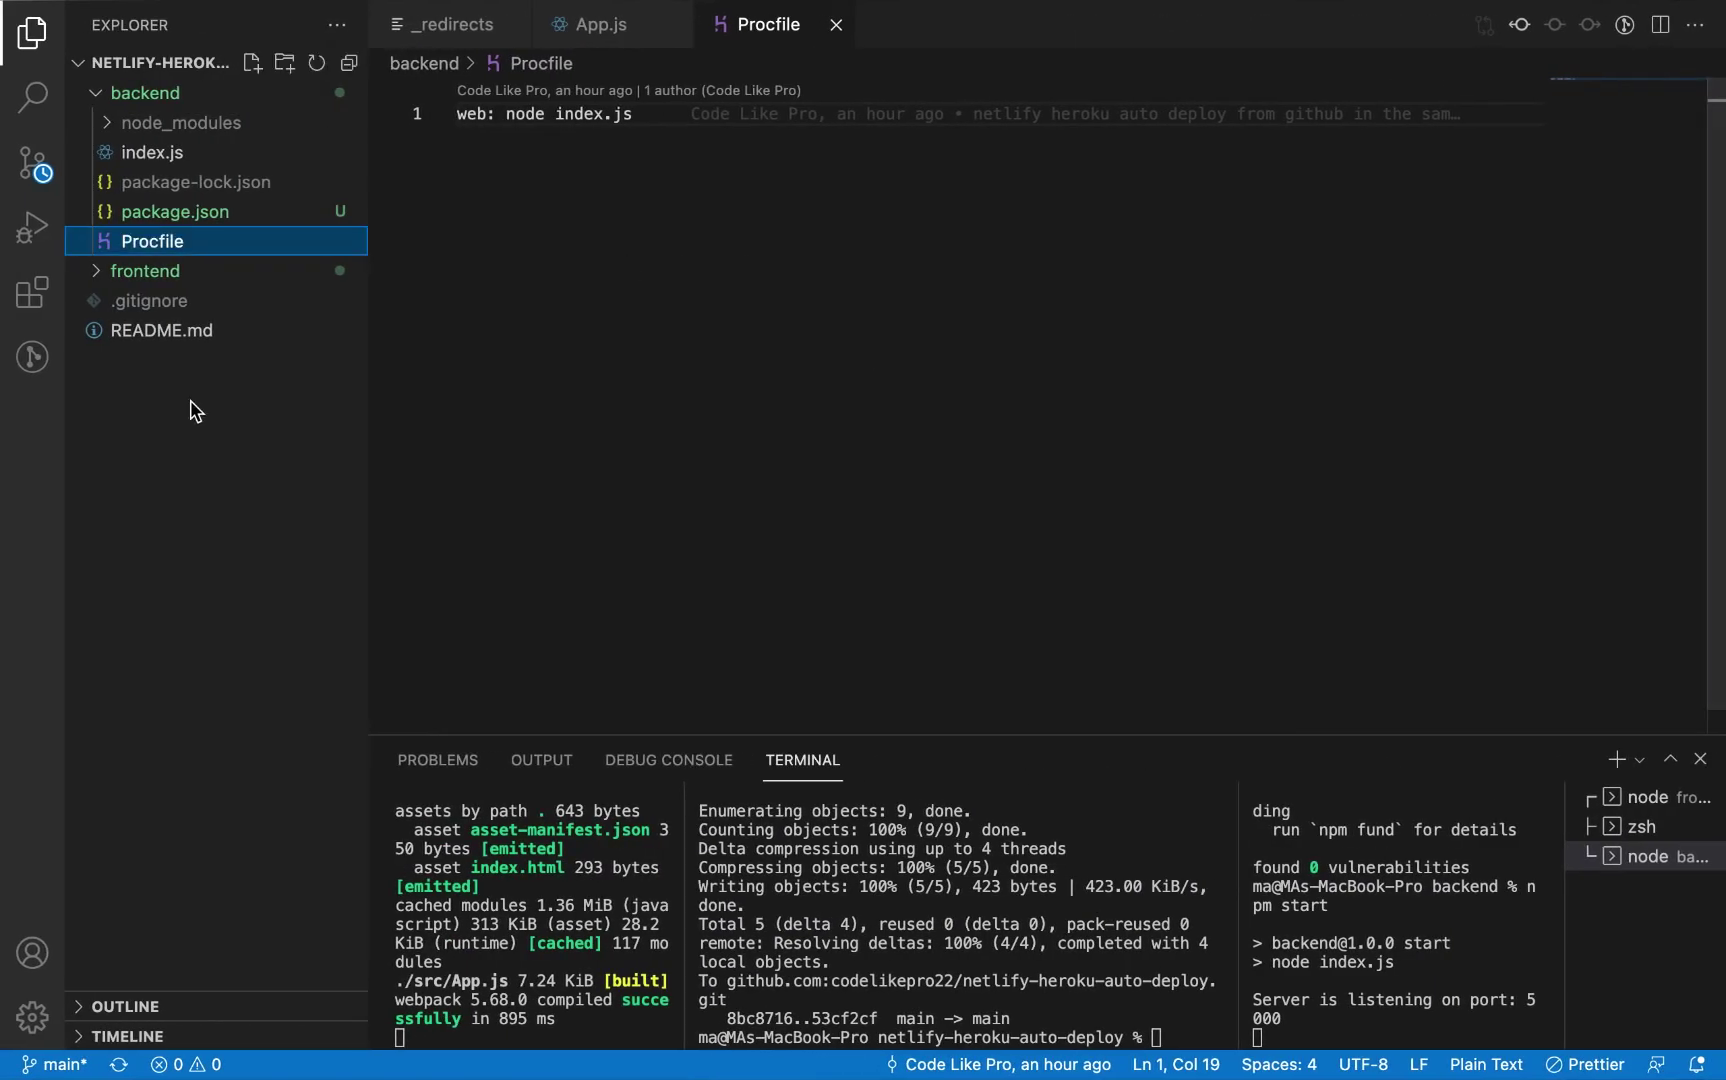
Step: Change the backend index.js message to 'Welcome to our API service' and save the file
{"action": "left_click", "coordinate": [137, 160]}
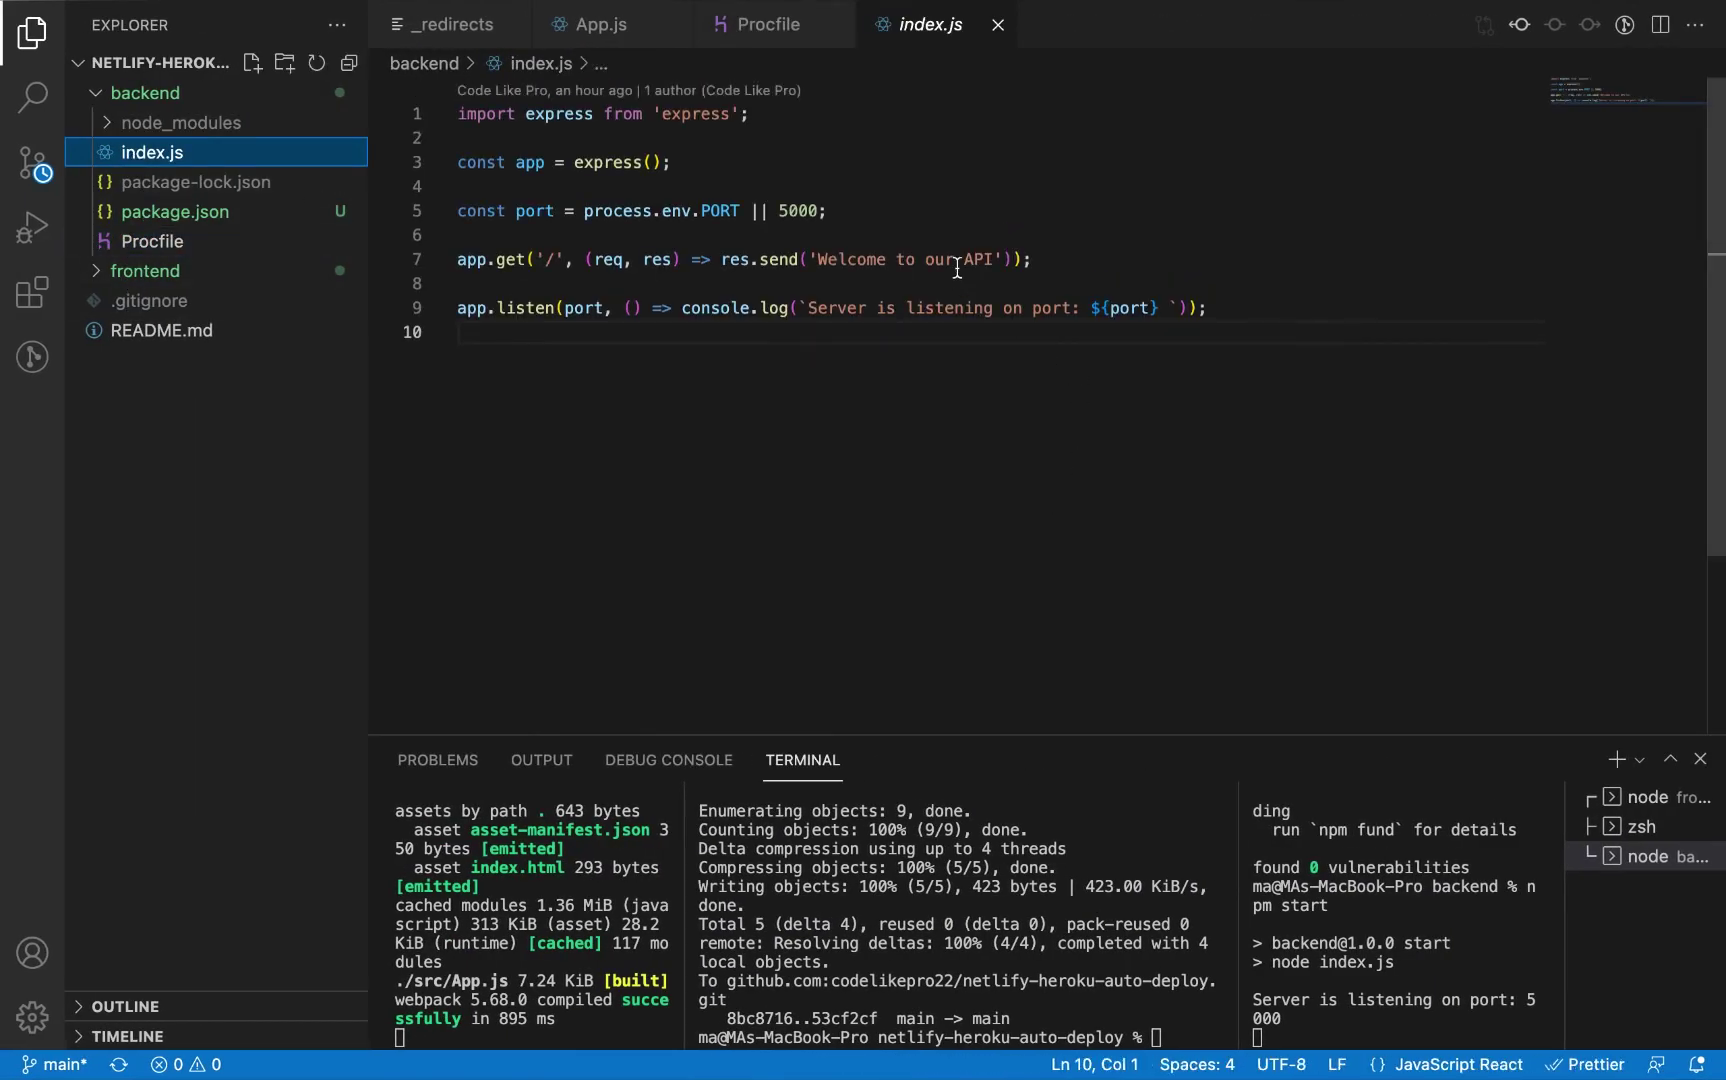
{"action": "double_click", "coordinate": [993, 260]}
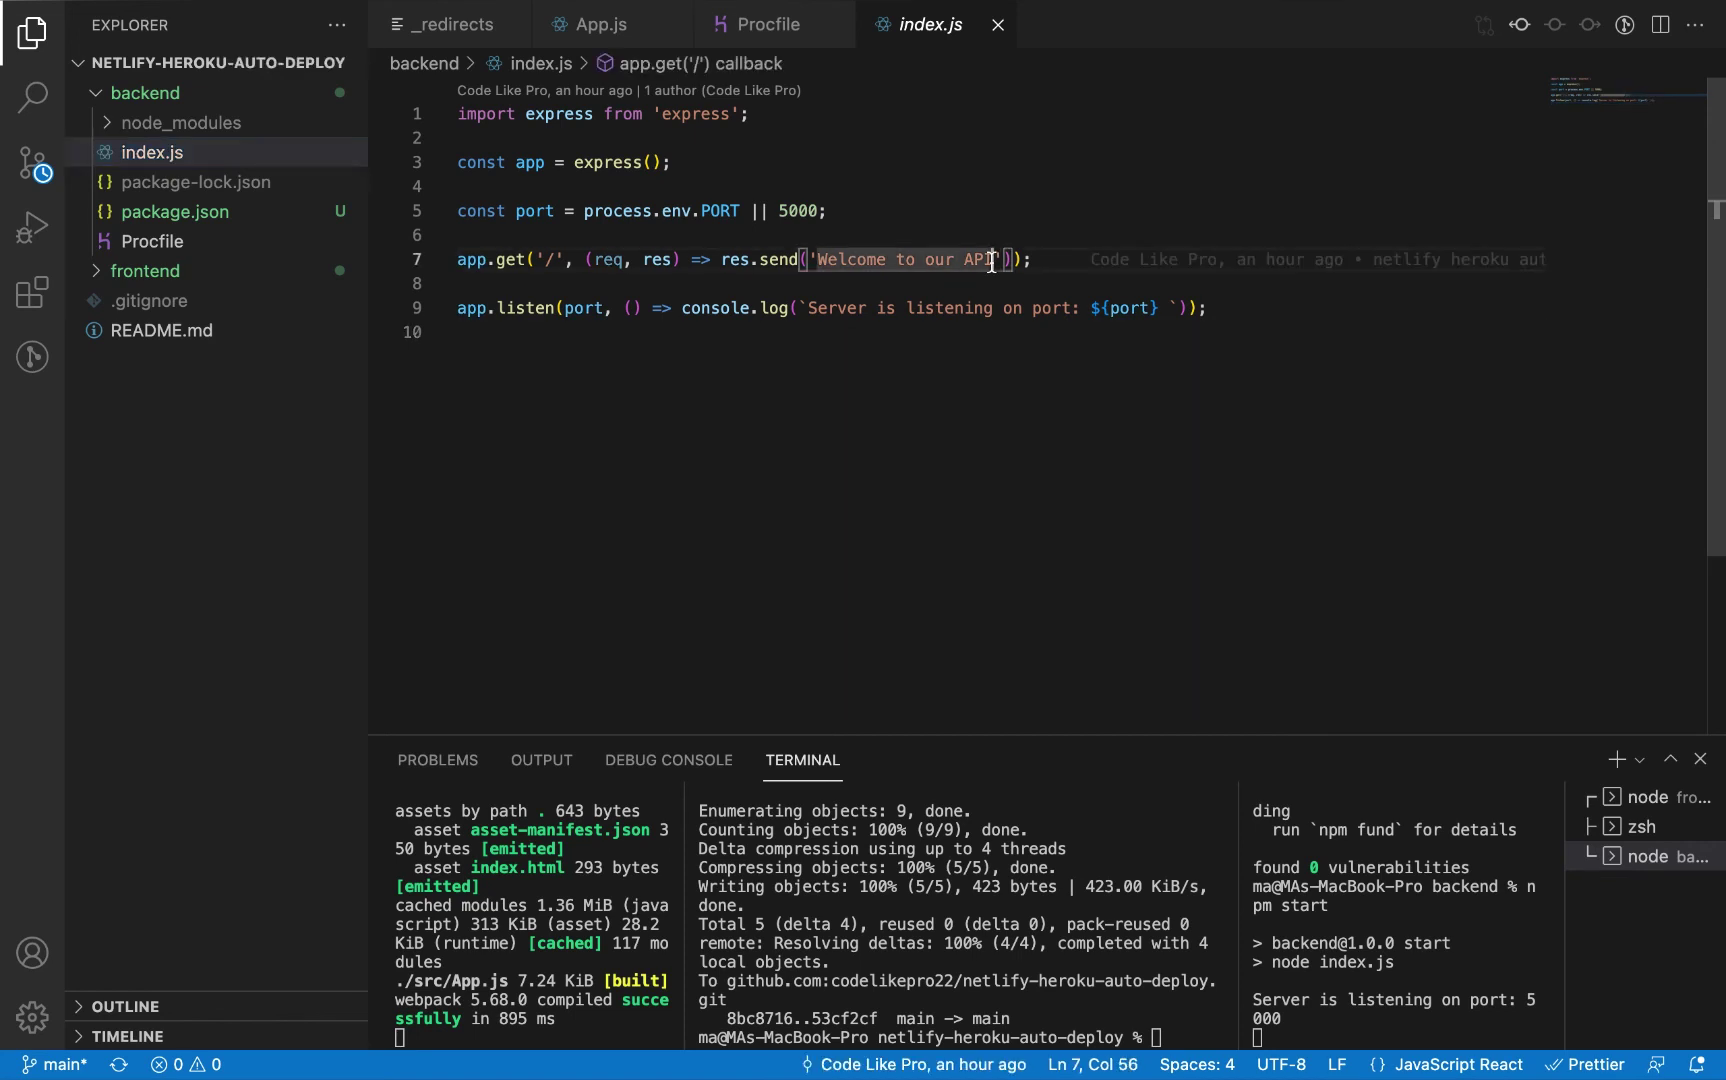
{"action": "left_click", "coordinate": [1005, 260]}
{"action": "key", "text": "Left"}
{"action": "type", "text": "ser"}
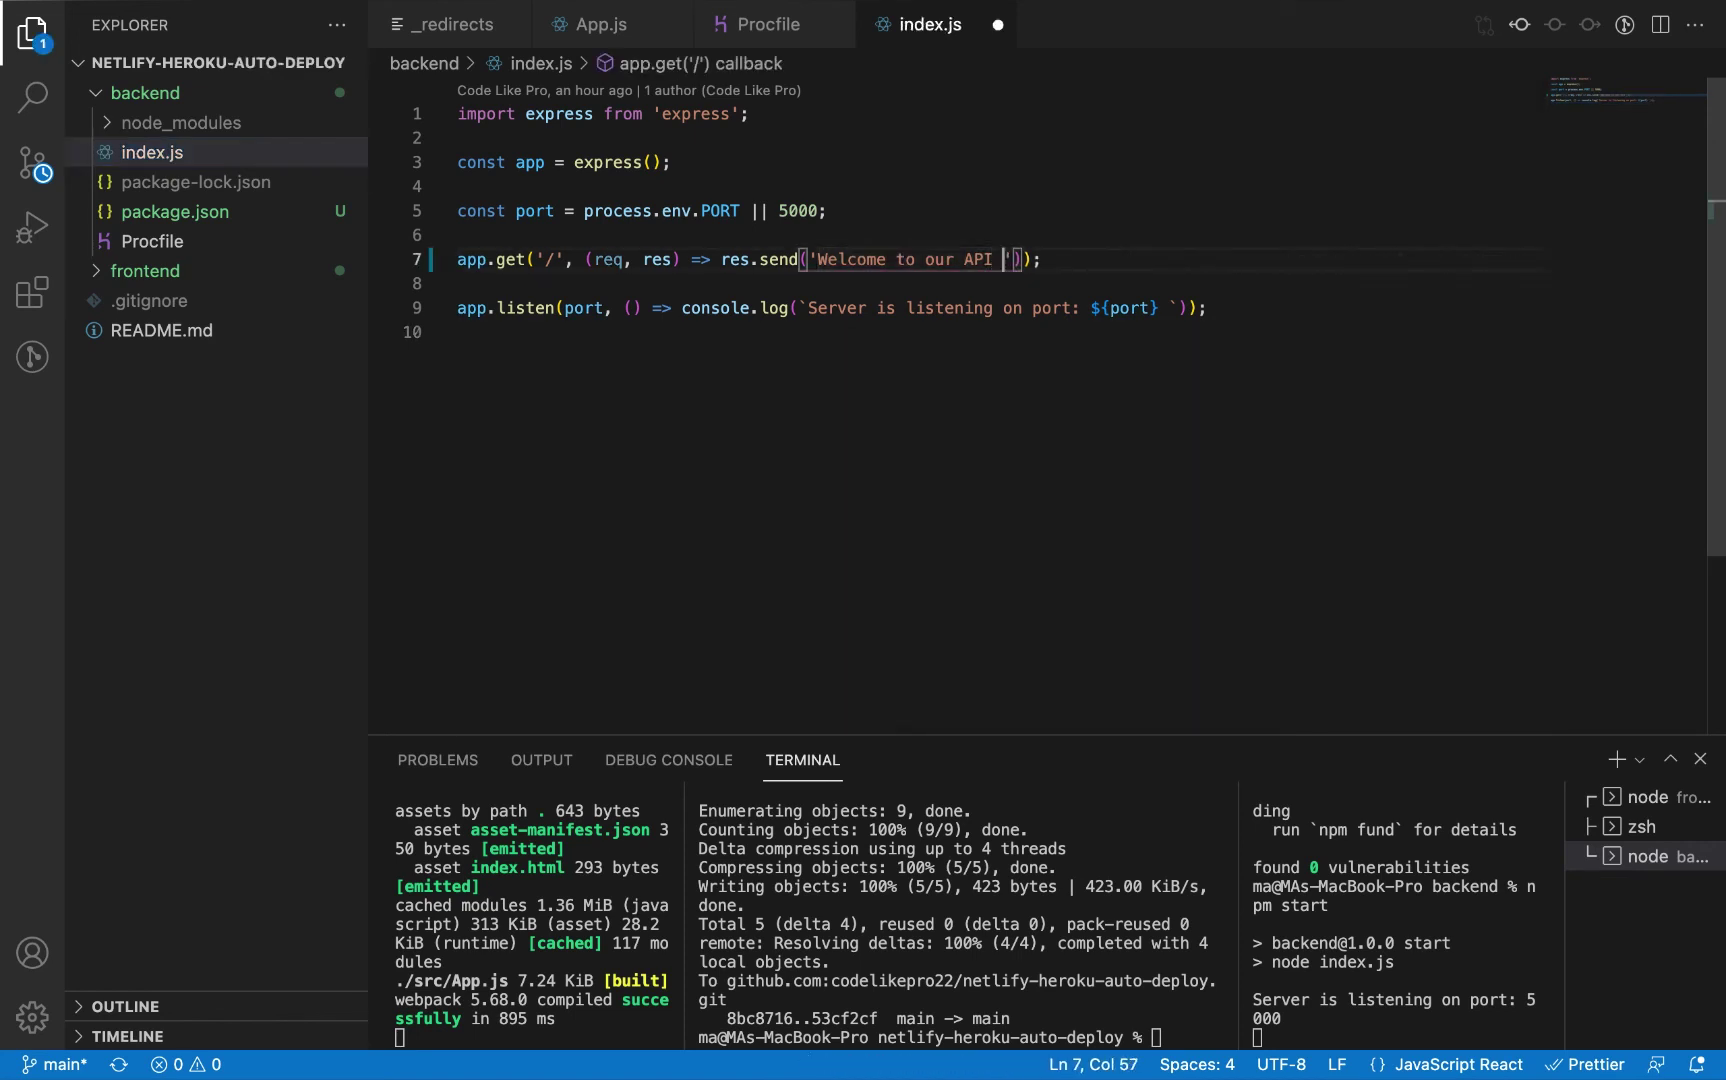
{"action": "type", "text": "vice"}
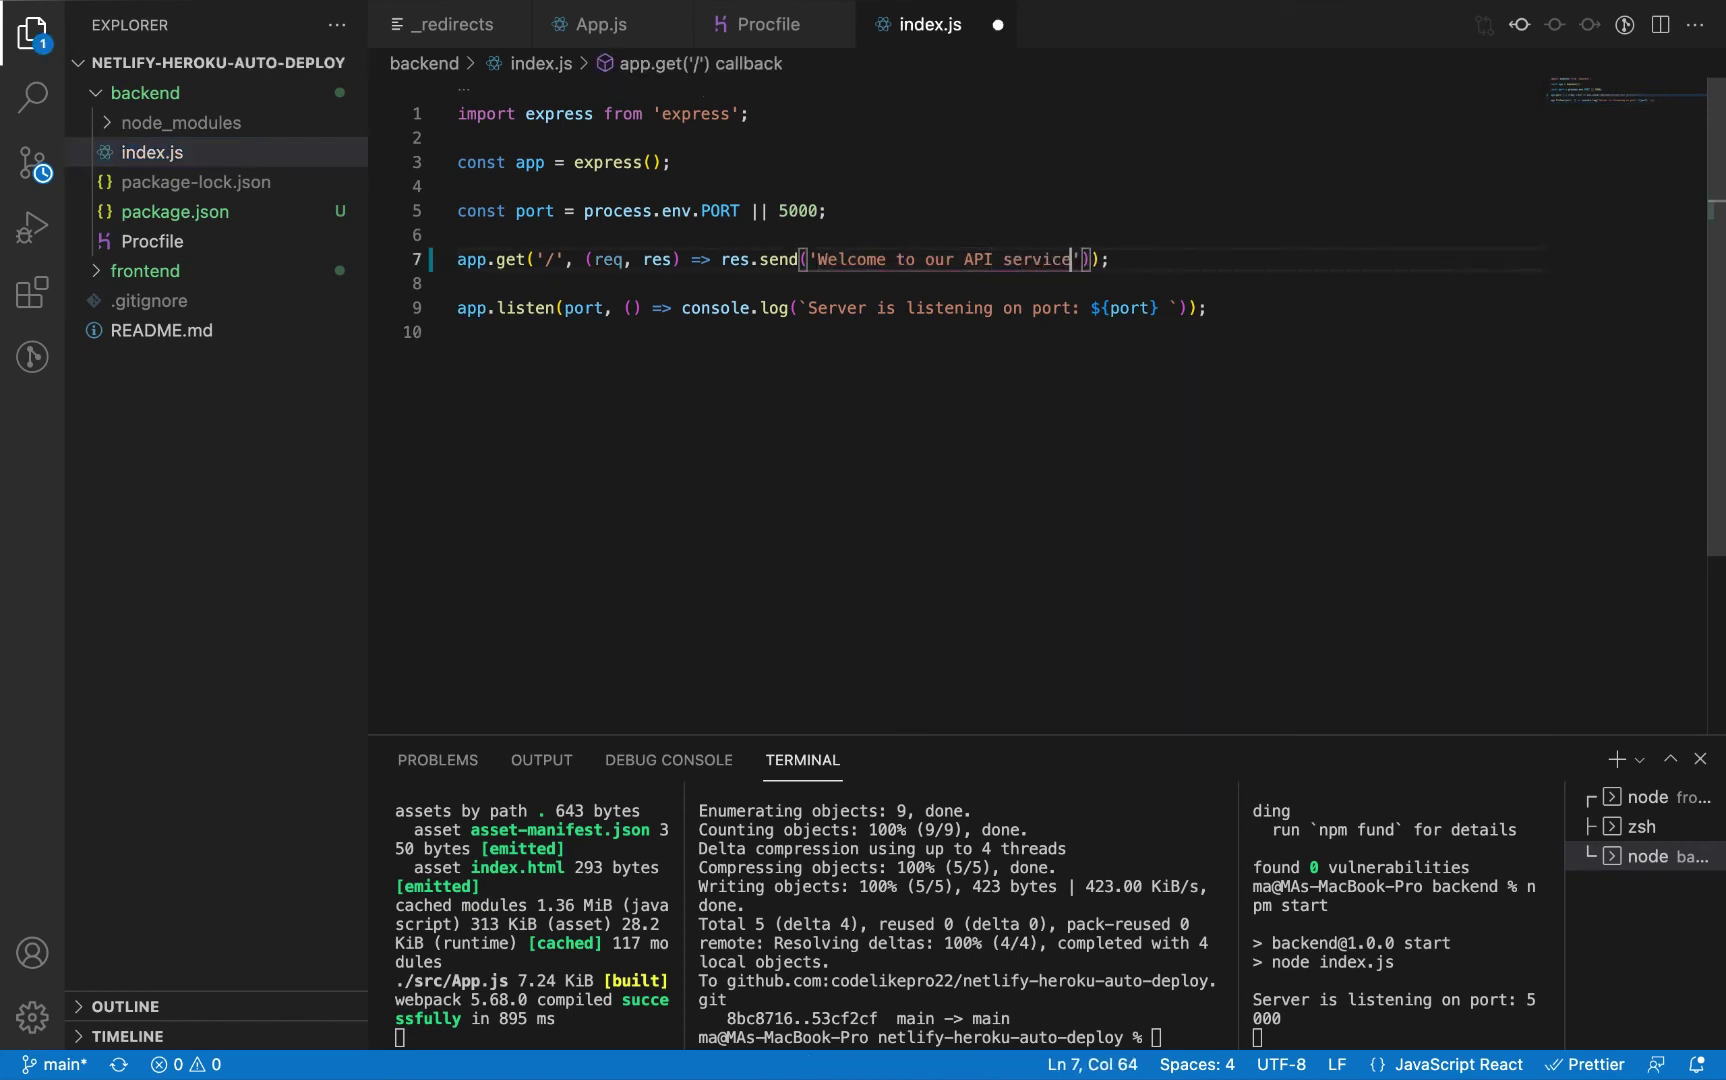
{"action": "key", "text": "super+s"}
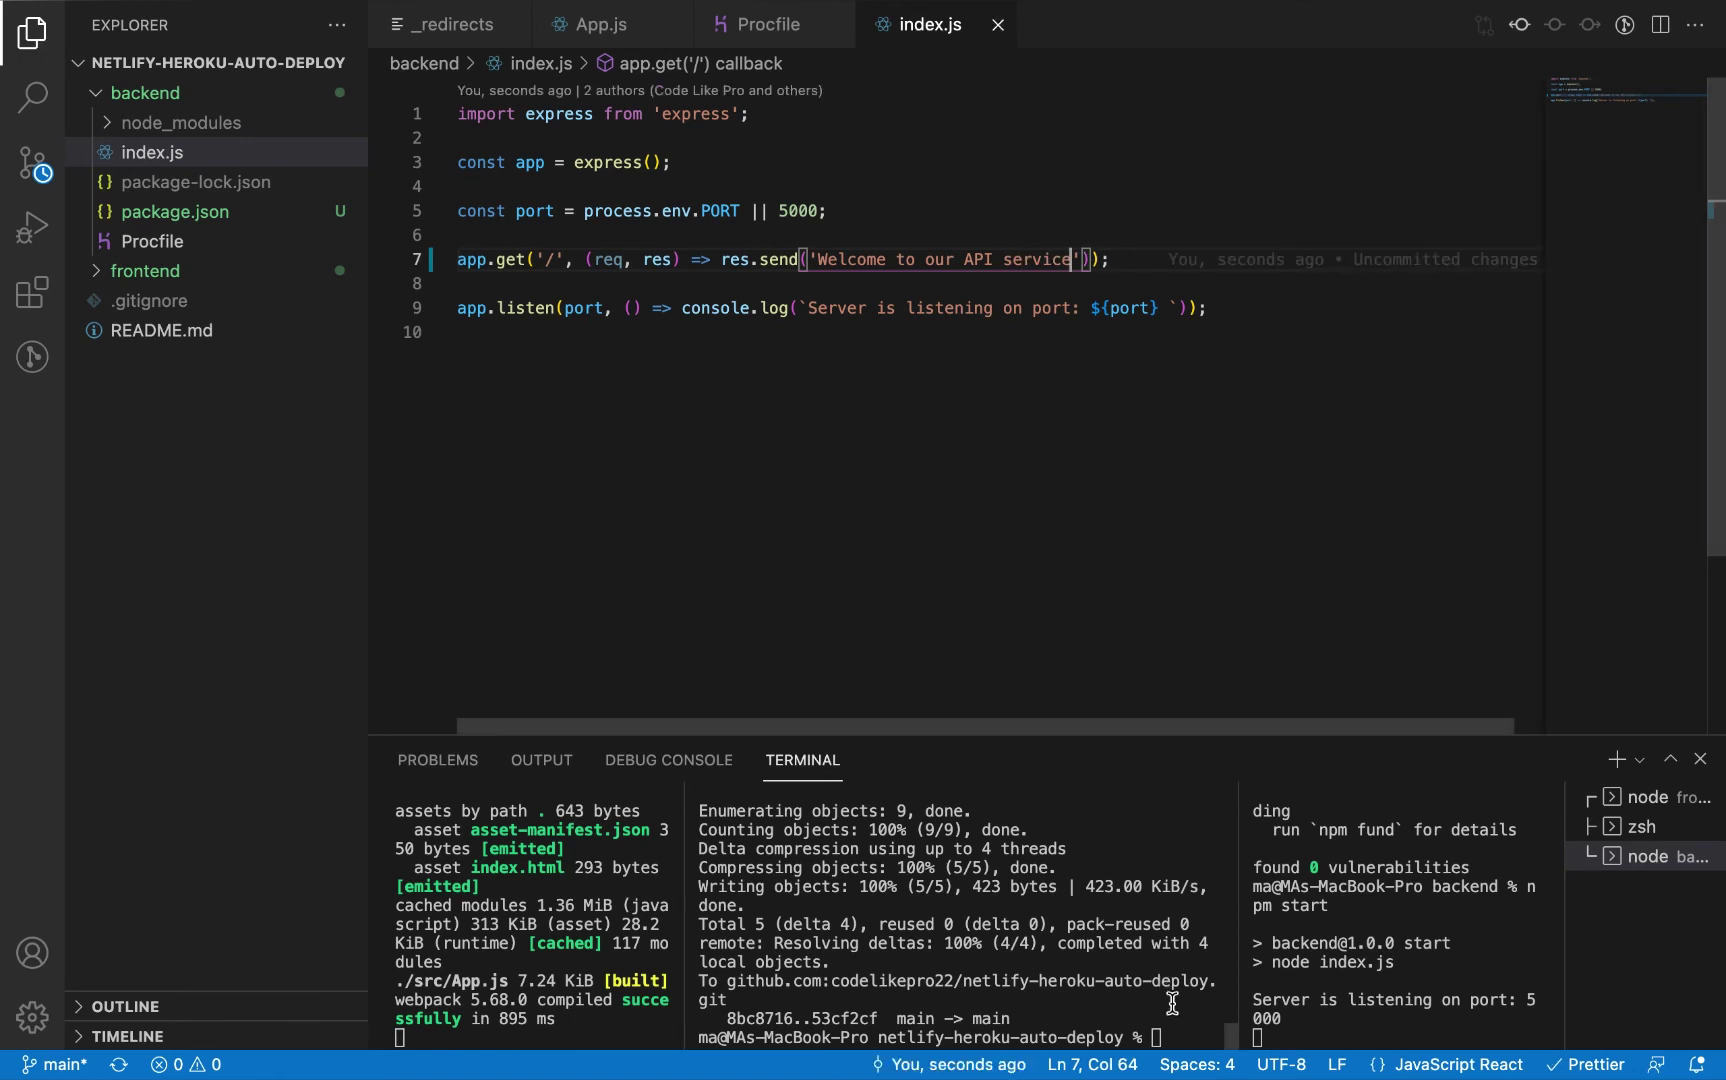
Step: Check git status in the terminal and stage all changes with git add --a
{"action": "left_click", "coordinate": [1173, 1025]}
{"action": "type", "text": "git status"}
{"action": "key", "text": "Return"}
{"action": "type", "text": "git add --a"}
{"action": "key", "text": "Return"}
{"action": "type", "text": "git status"}
{"action": "key", "text": "Return"}
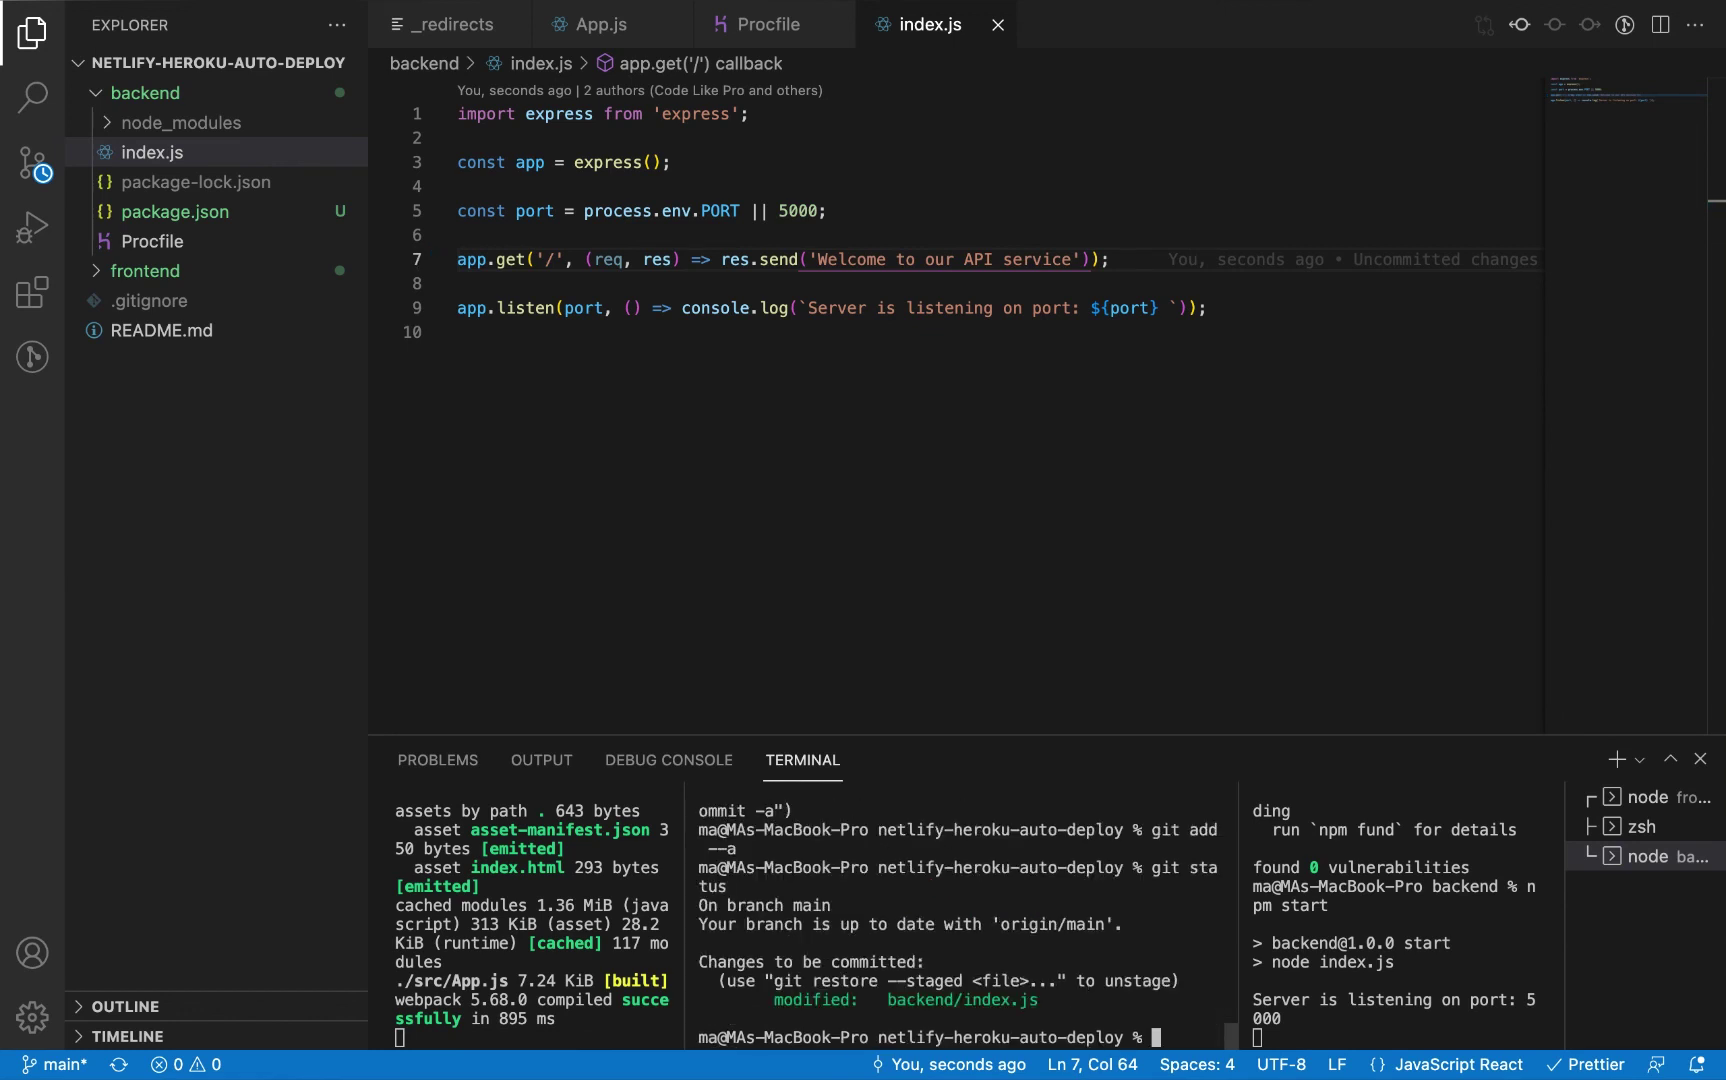
Step: Commit with message 'changed server message' and push to origin main
{"action": "type", "text": "git comm"}
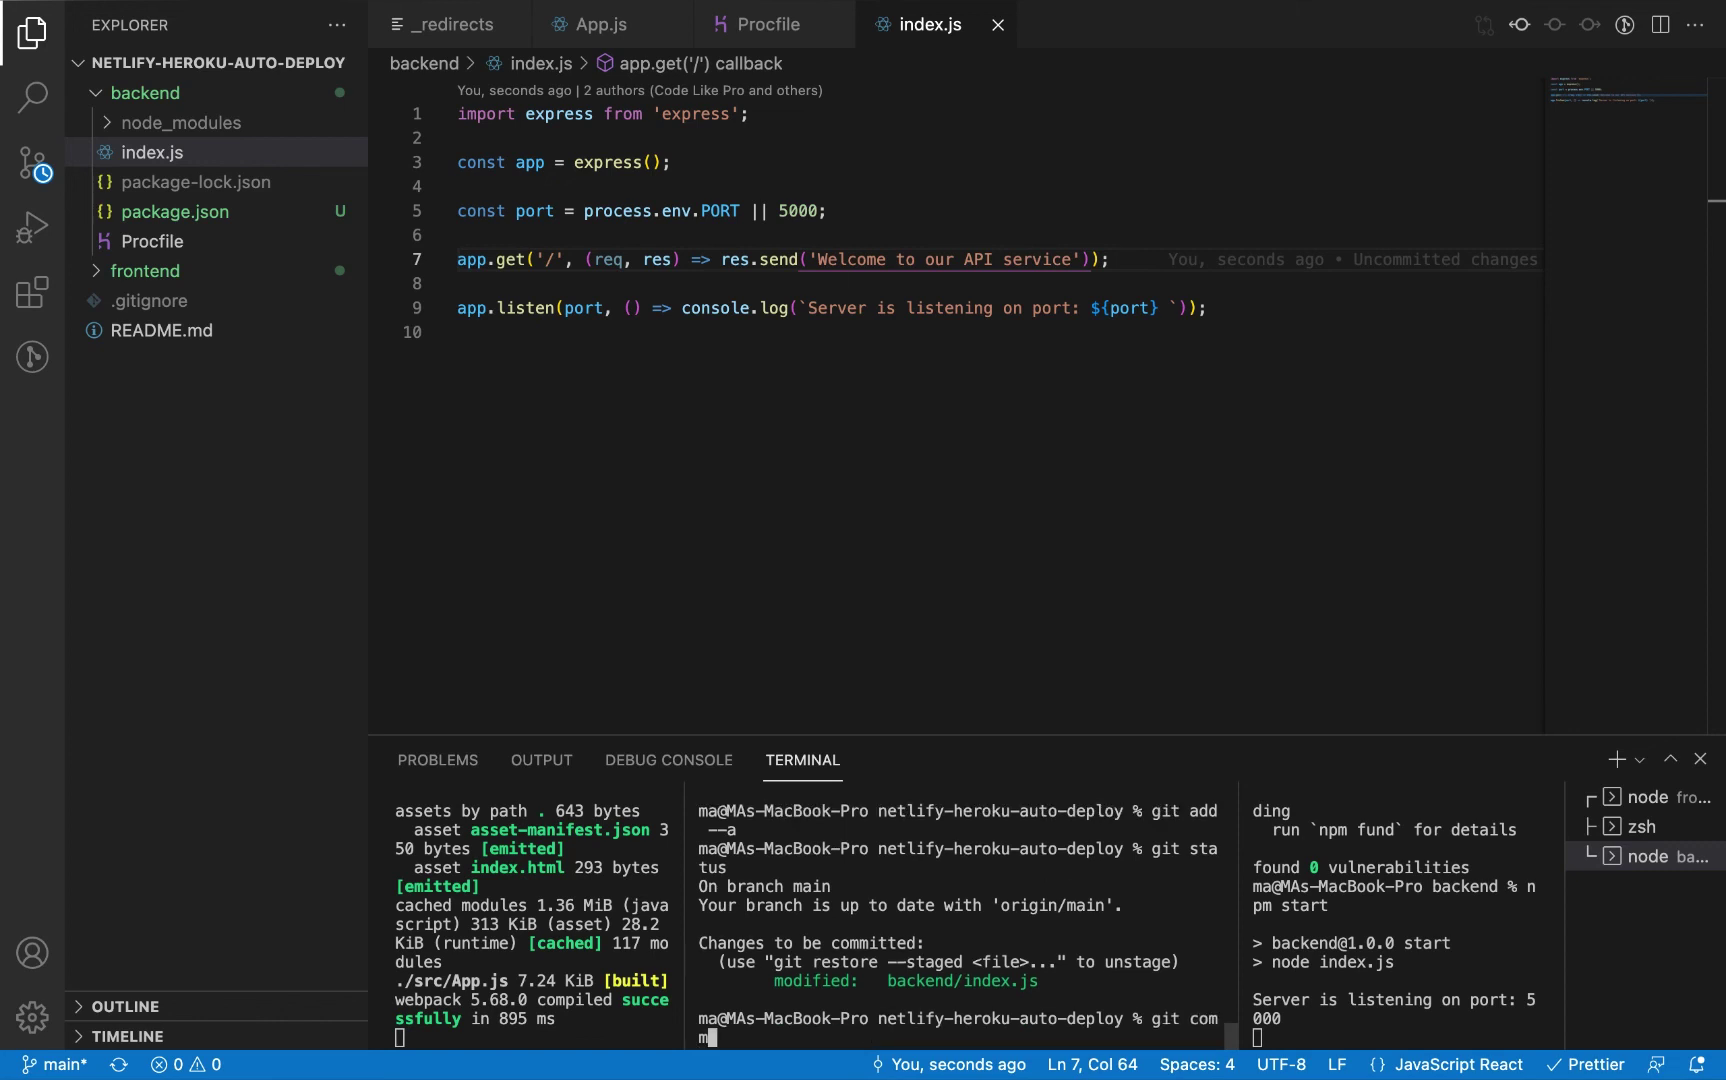
{"action": "type", "text": "it -m \"changed server message\""}
{"action": "key", "text": "Return"}
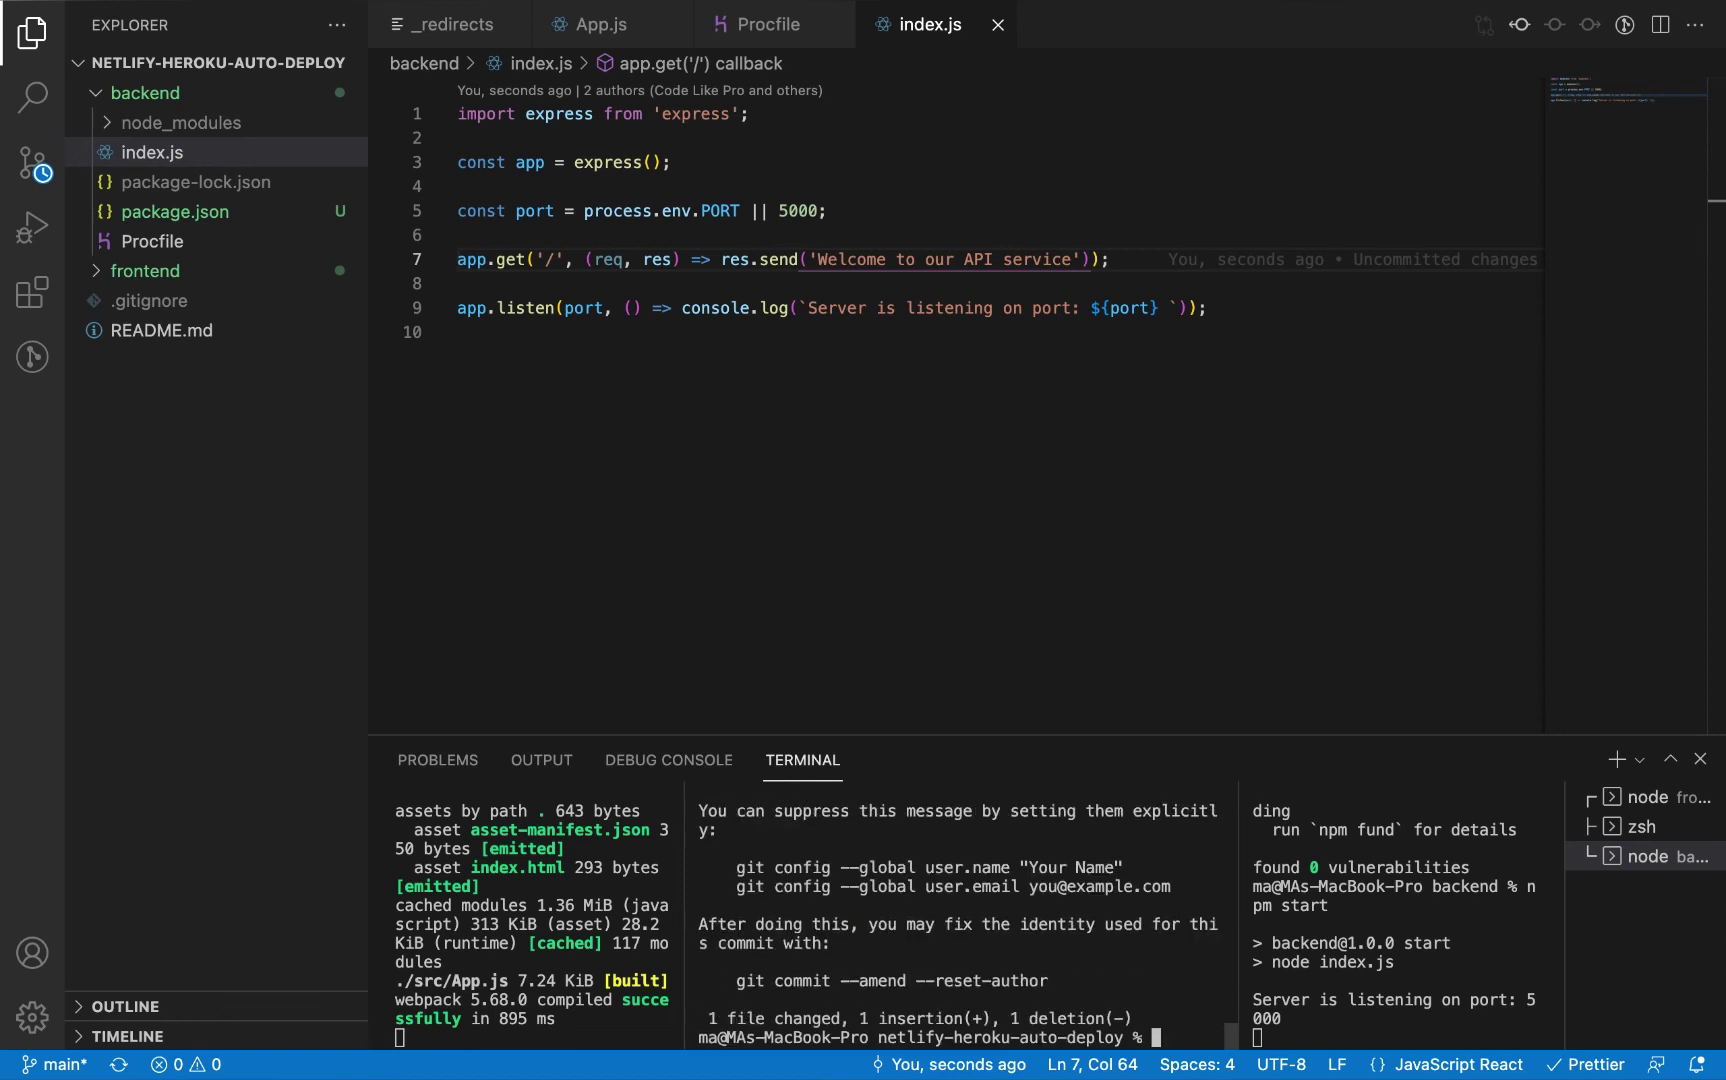
{"action": "type", "text": "git push o"}
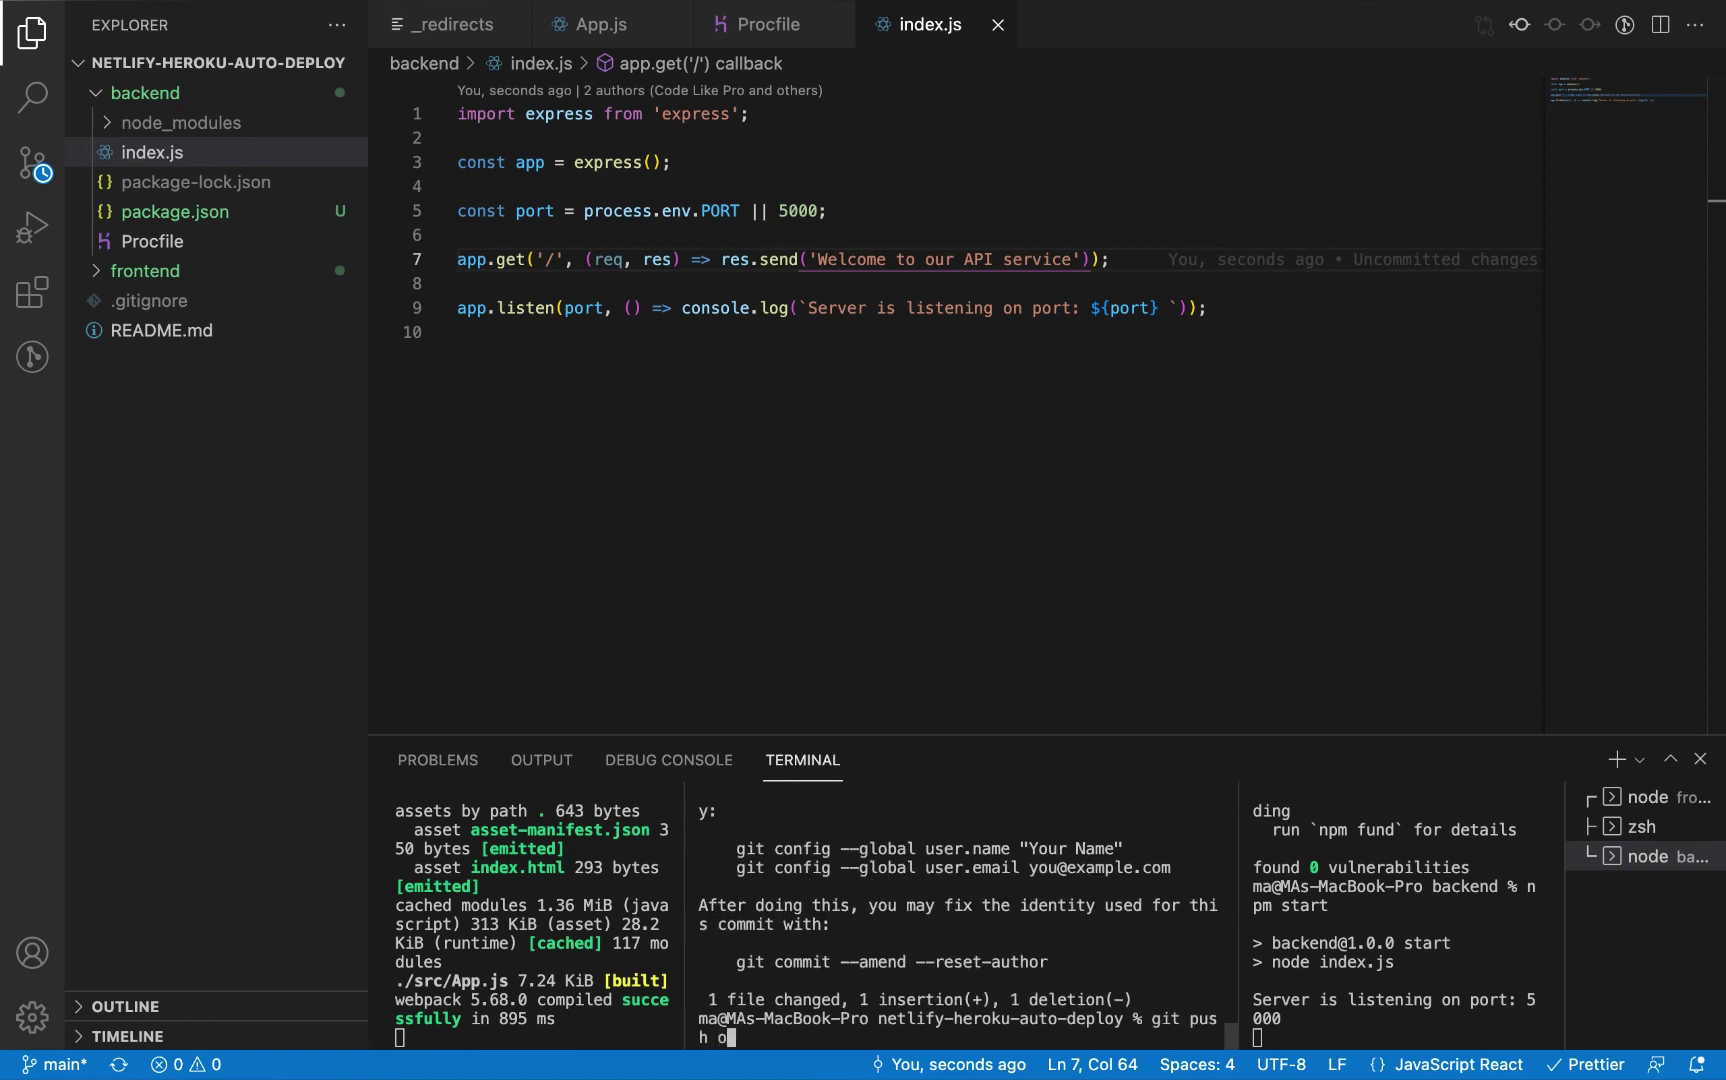
{"action": "type", "text": "rigin main"}
{"action": "key", "text": "Return"}
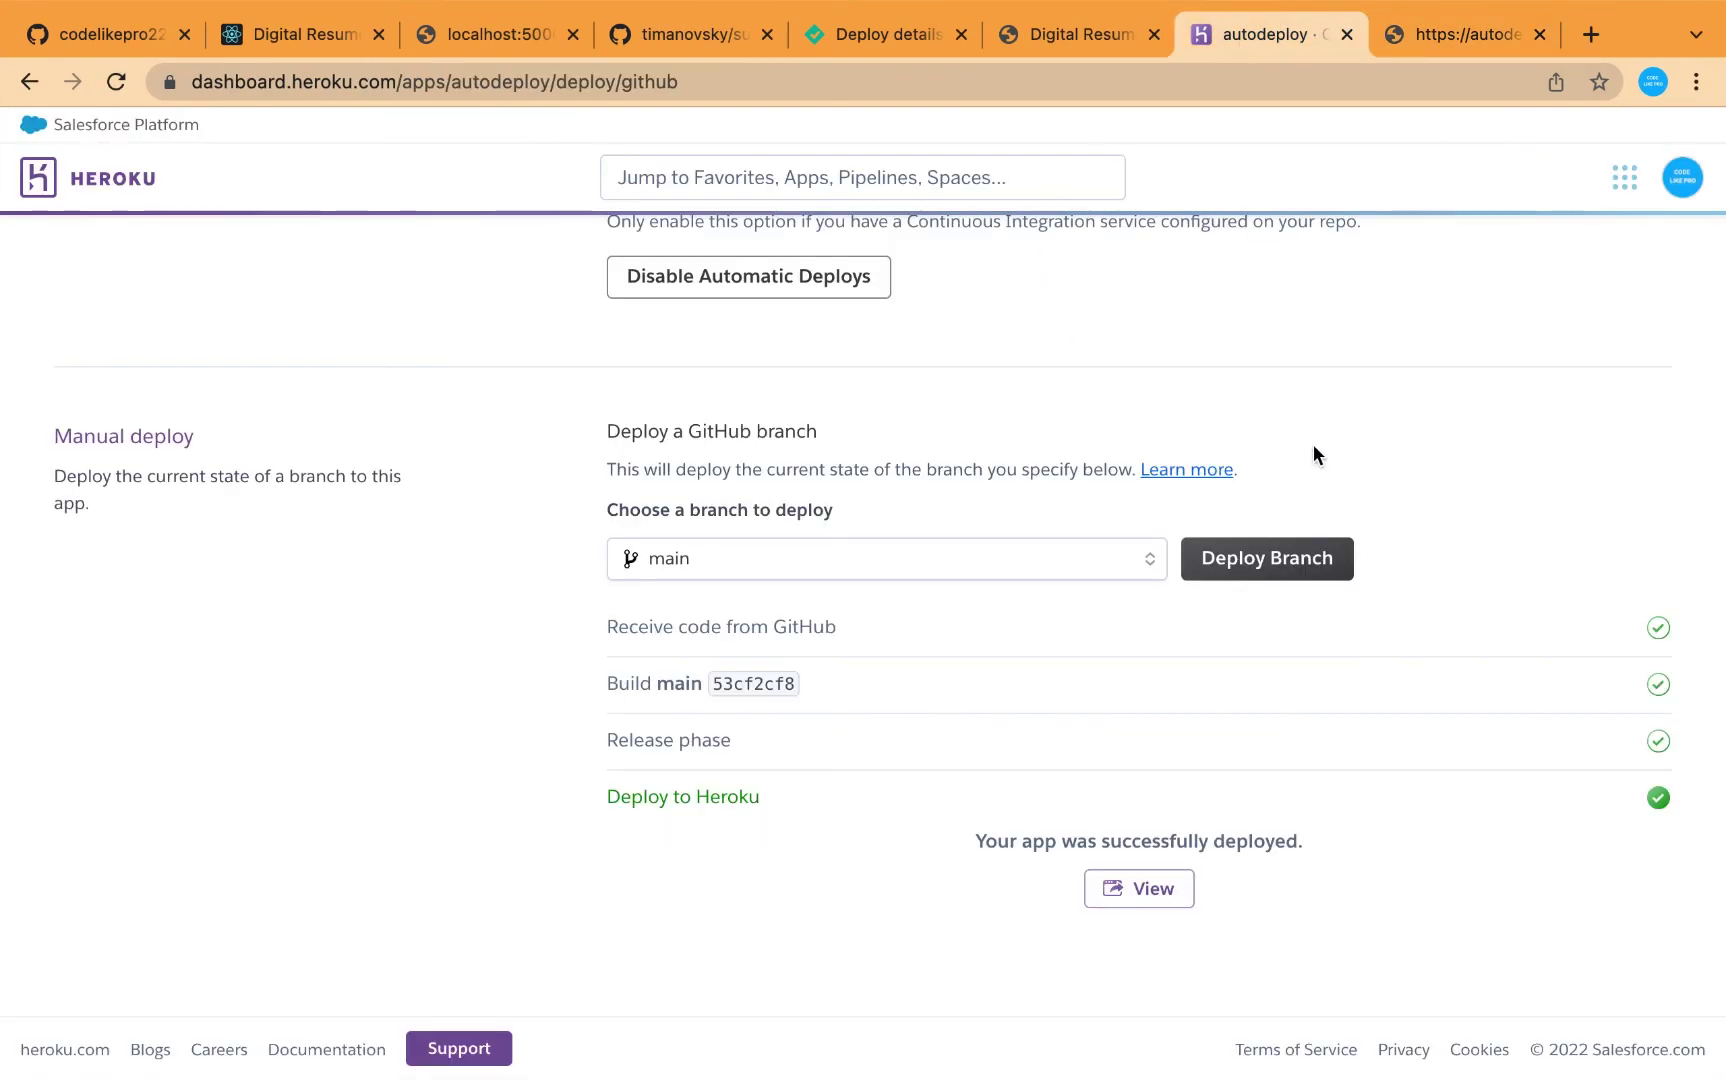
Step: Open the new automatic build's log from Latest activity on the Heroku Overview
{"action": "scroll", "coordinate": [990, 786], "scroll_direction": "up", "scroll_amount": 10}
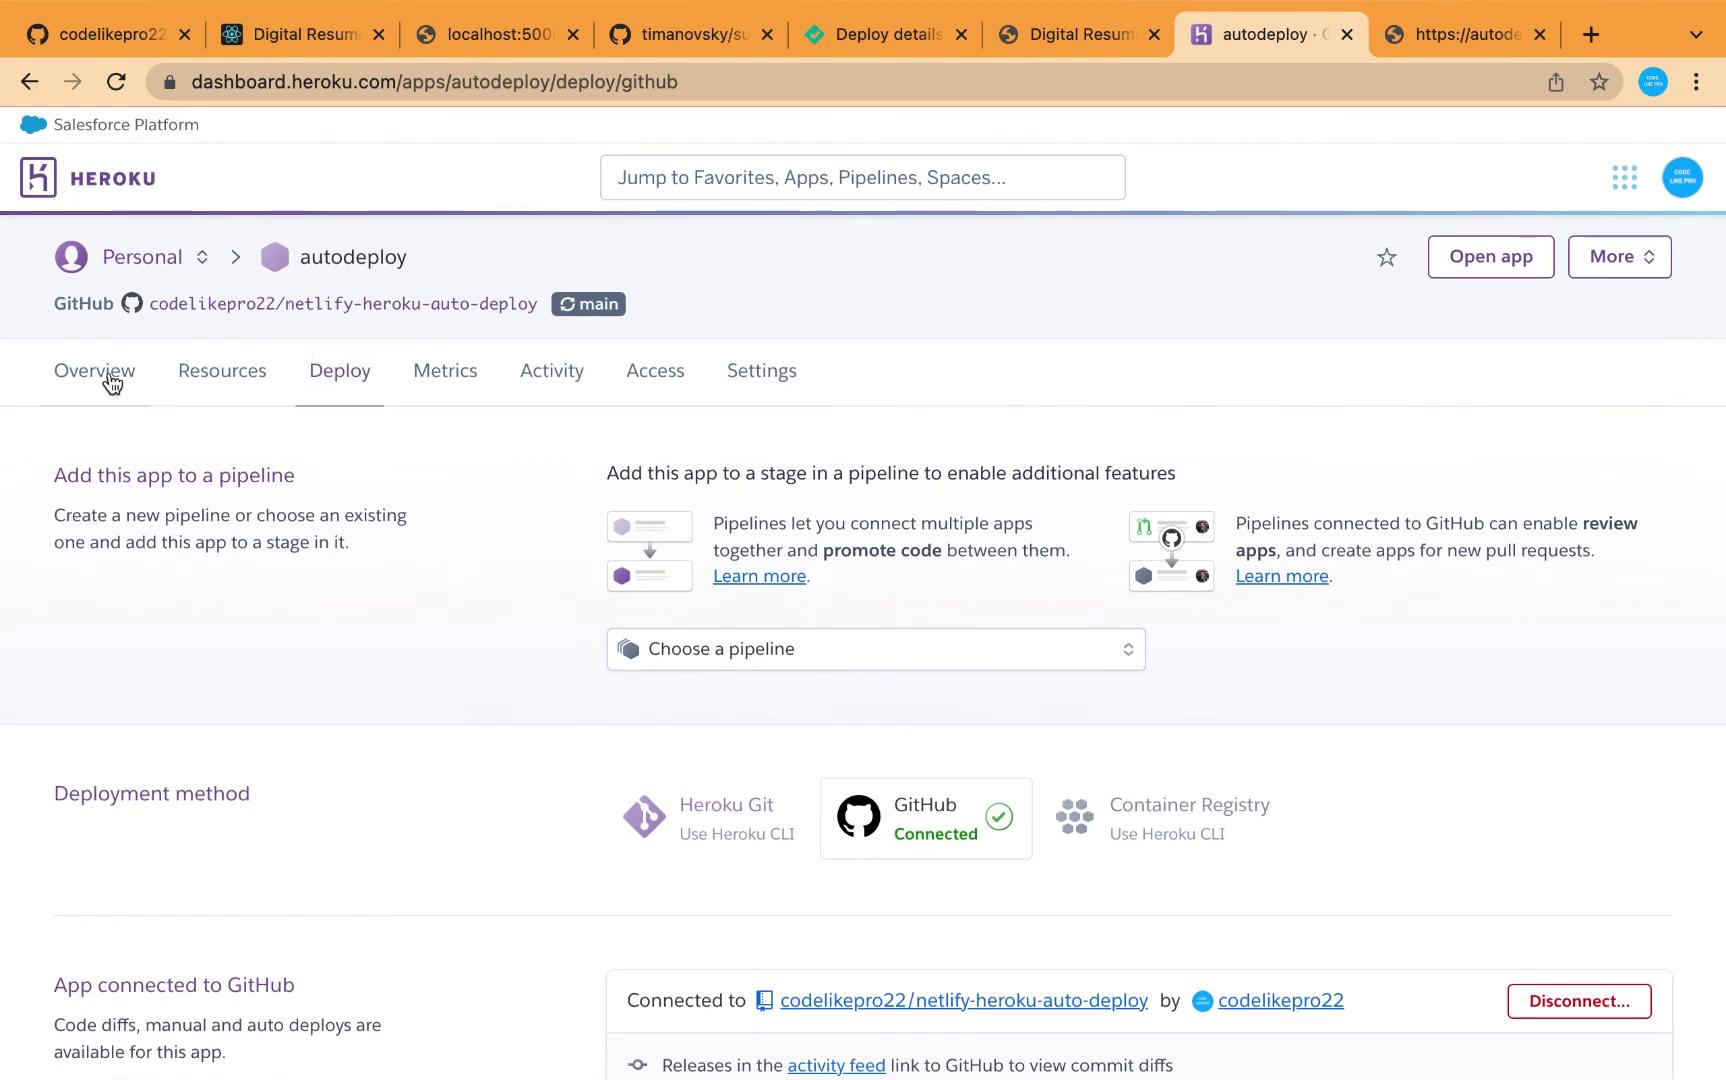
{"action": "left_click", "coordinate": [104, 376]}
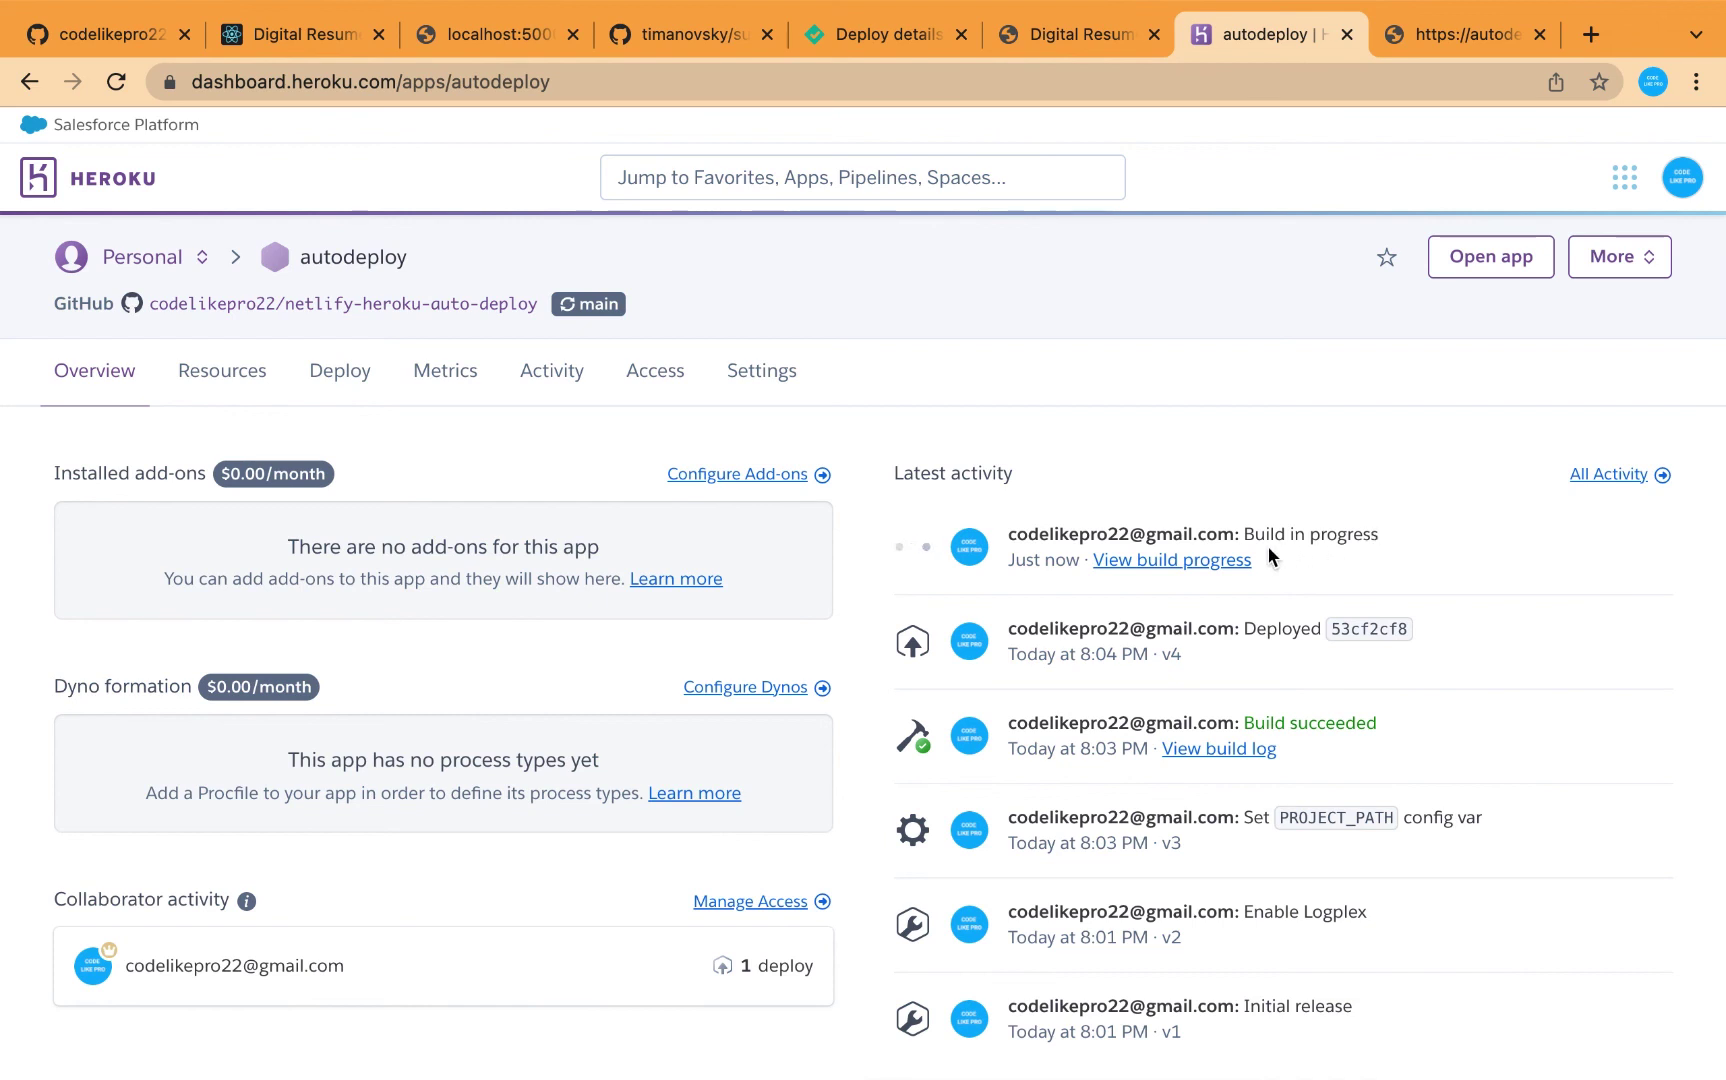
{"action": "left_click", "coordinate": [1196, 558]}
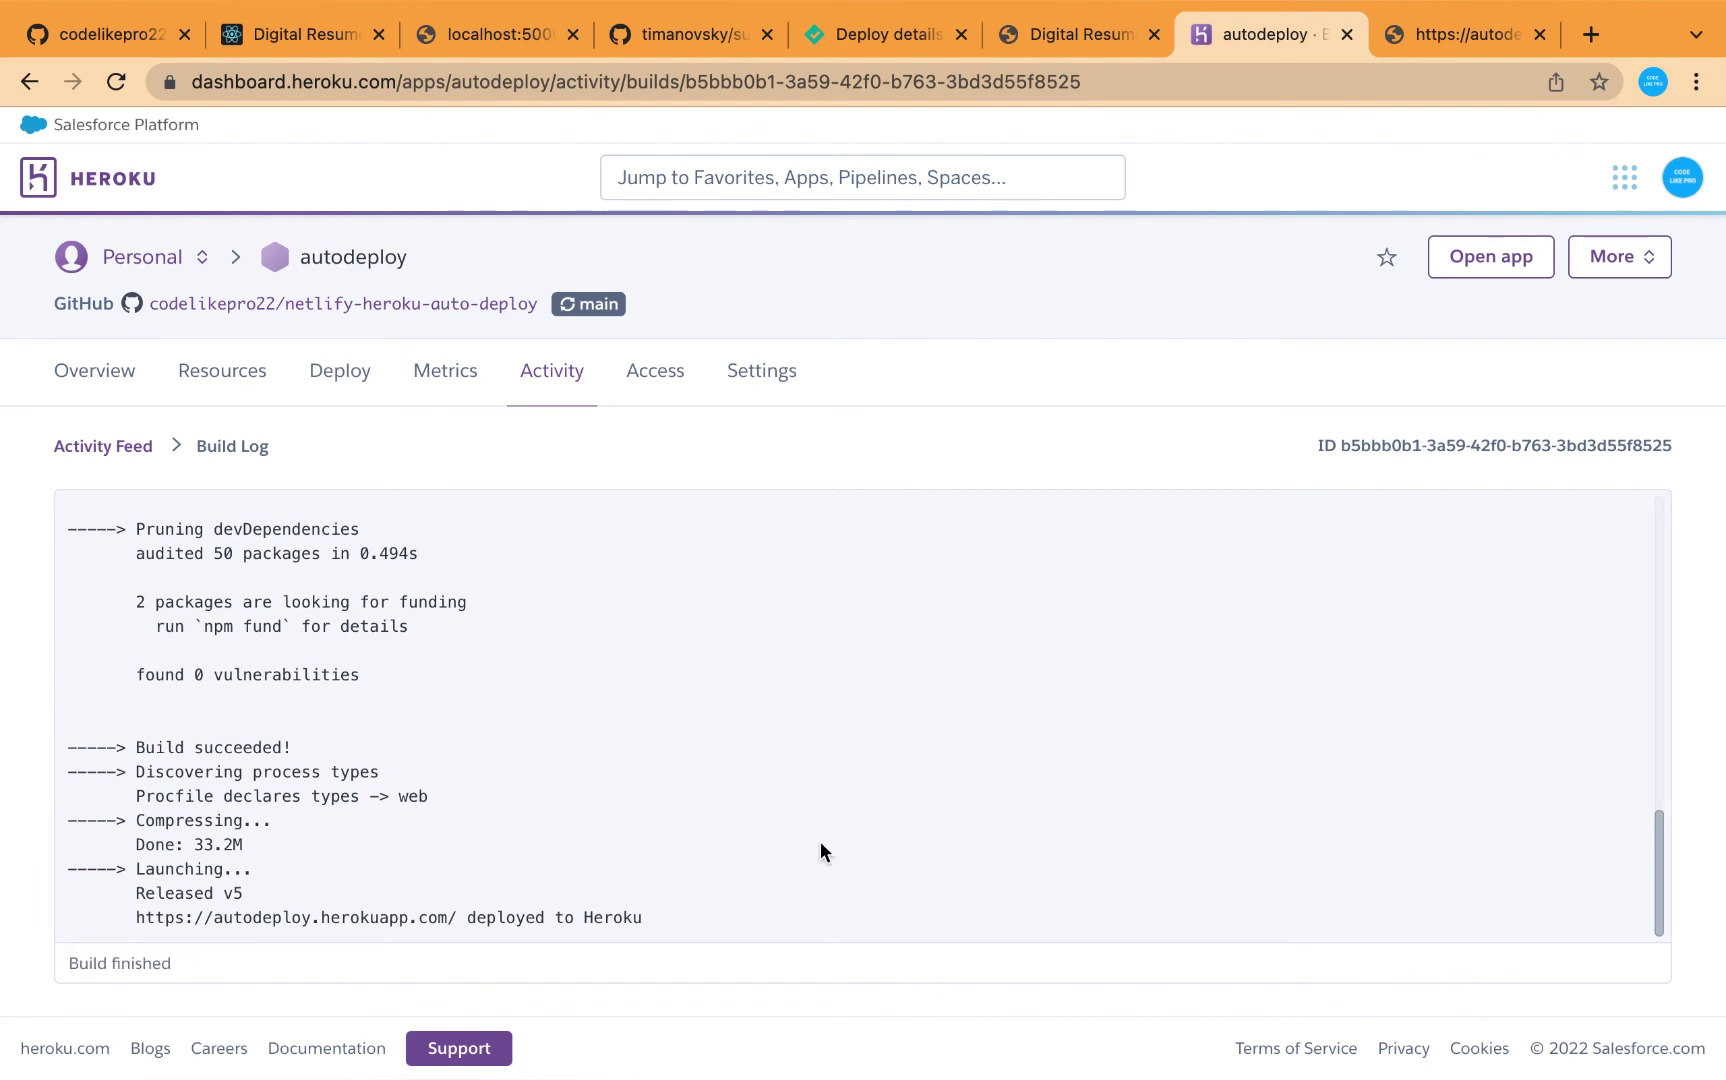
Step: Reload the autodeploy.herokuapp.com tab to see 'Welcome to our API service'
{"action": "left_click", "coordinate": [1468, 34]}
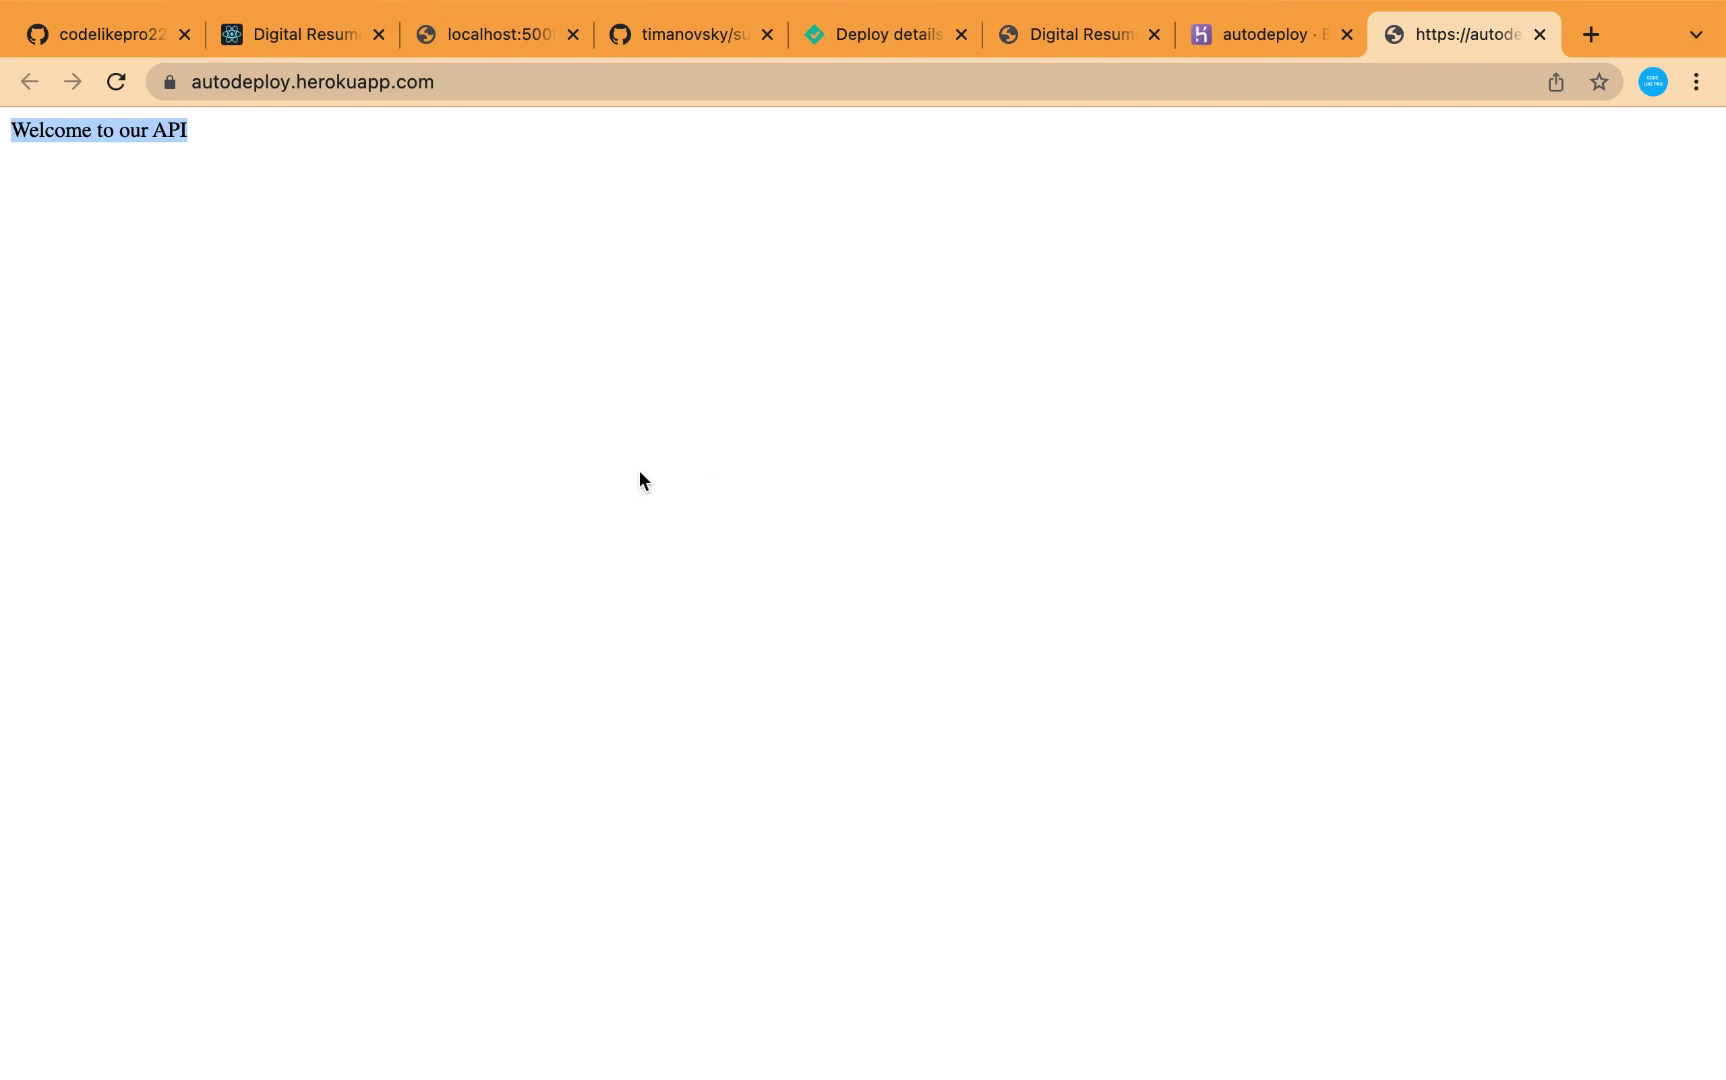
{"action": "left_click", "coordinate": [116, 81]}
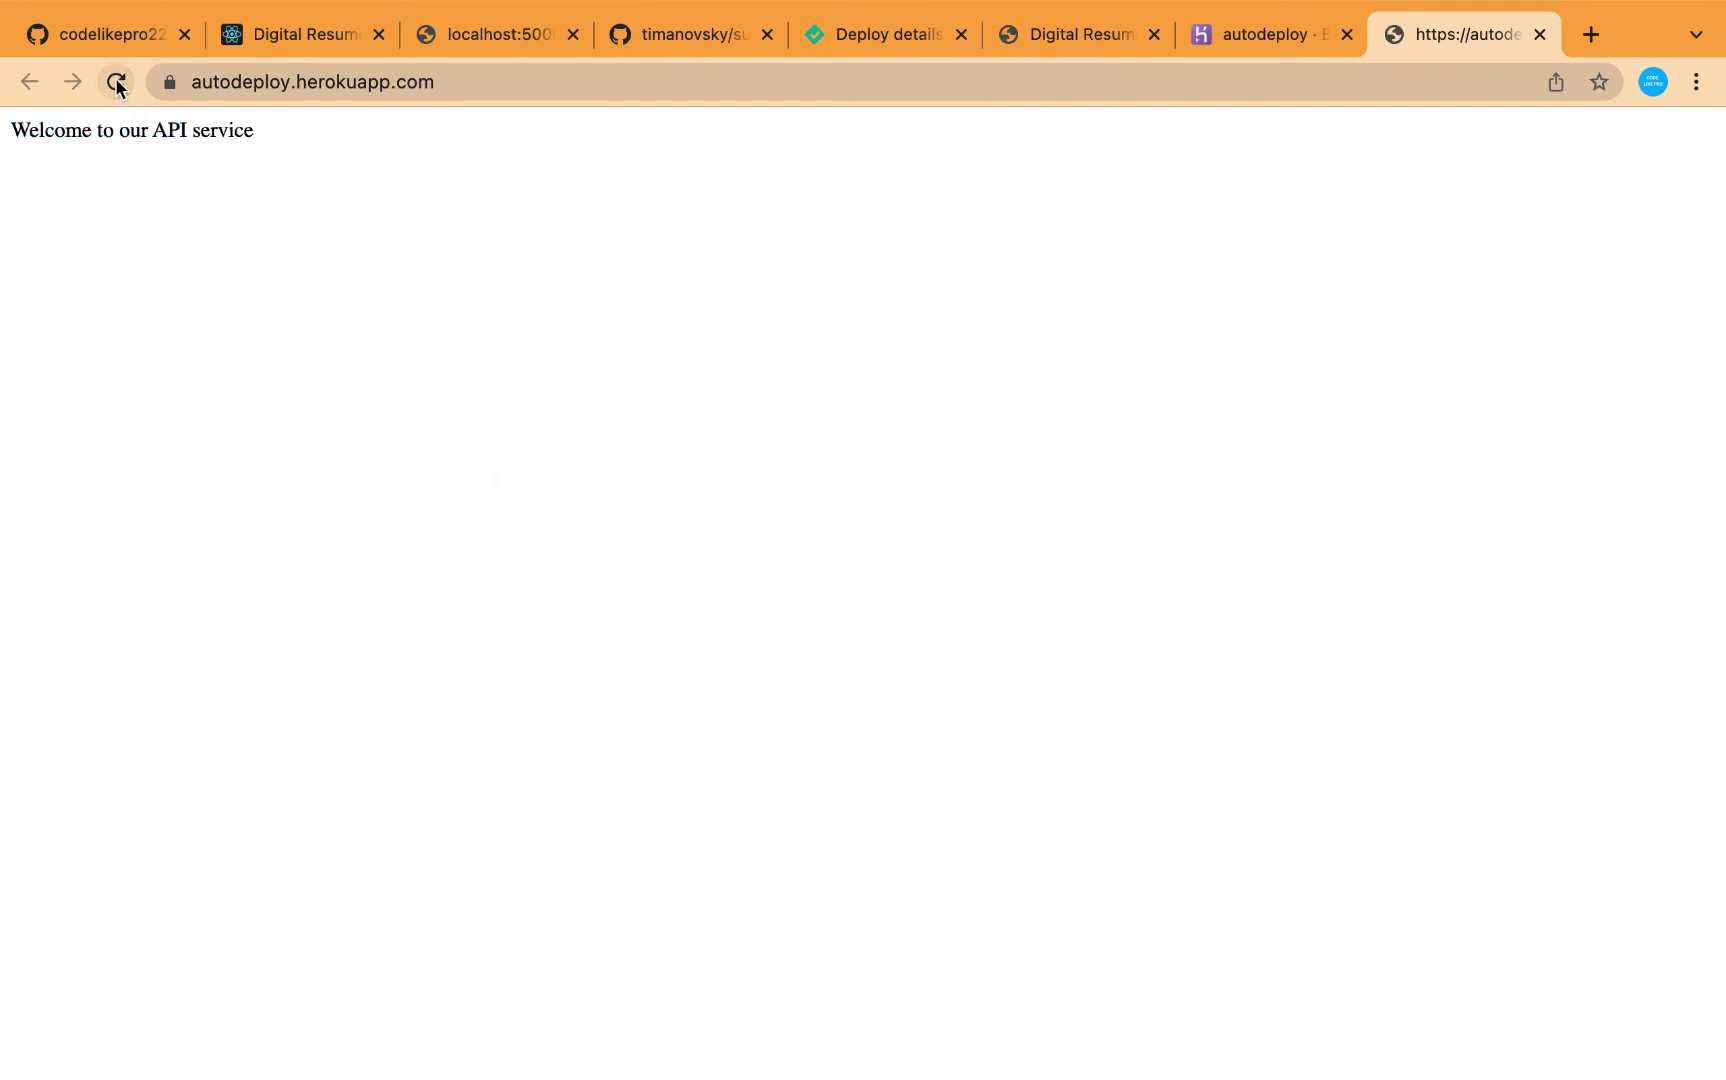